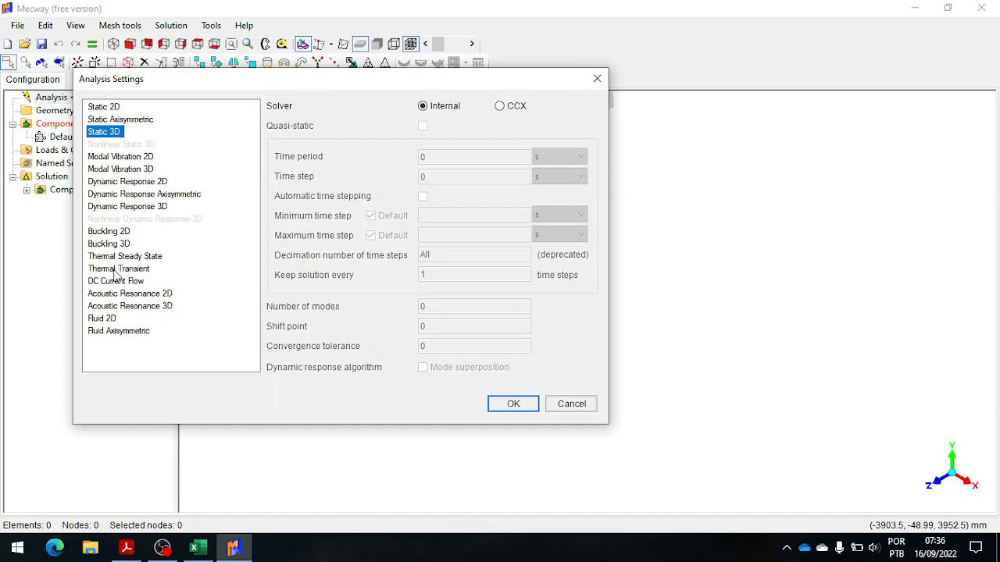
# Set the analysis type to Thermal Transient with a time period of 180 min
pyautogui.click(121, 269)
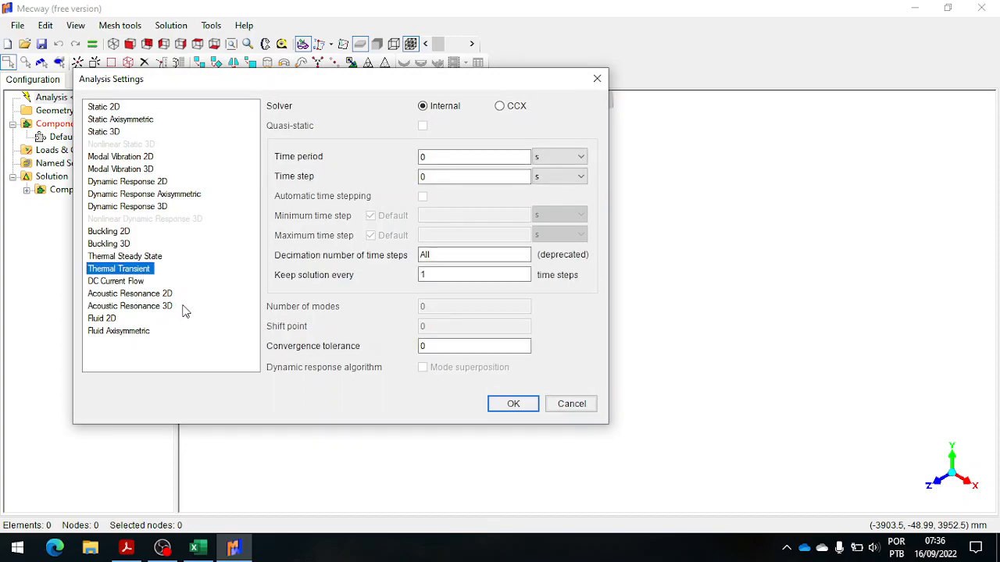
pyautogui.doubleClick(422, 157)
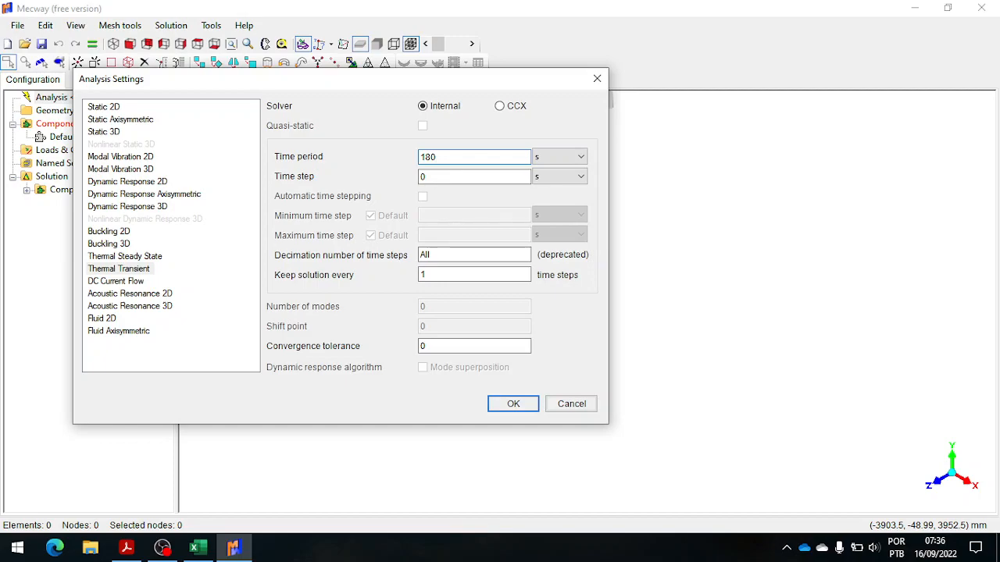
pyautogui.press('BackSpace')
pyautogui.press('BackSpace')
pyautogui.press('BackSpace')
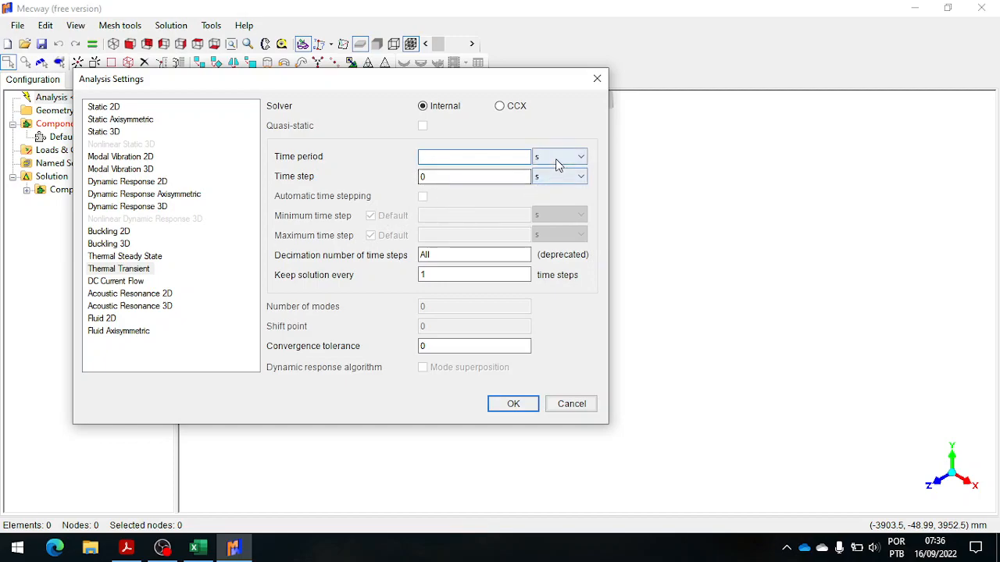
pyautogui.click(556, 159)
pyautogui.click(558, 181)
pyautogui.click(473, 156)
pyautogui.moveTo(472, 156); pyautogui.dragTo(413, 156)
pyautogui.write('180')
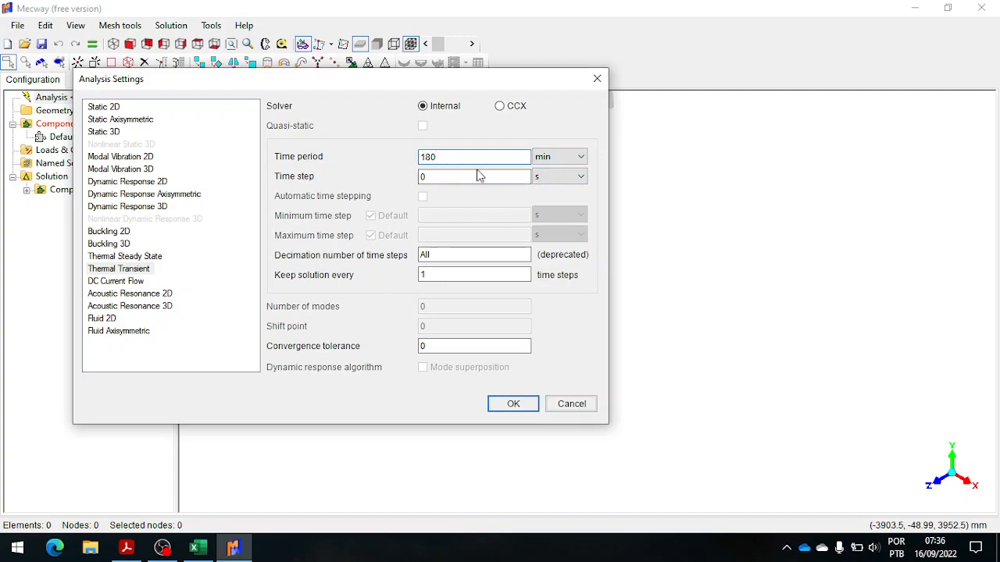
# Set the time step to 1 min and accept the analysis settings, keeping the solution every 1 time step
pyautogui.click(539, 178)
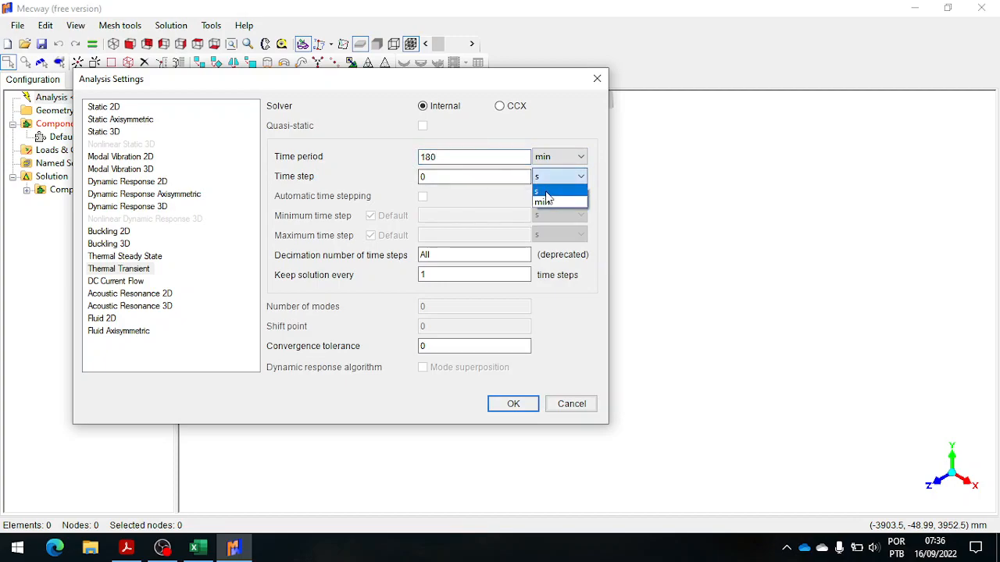
pyautogui.click(539, 202)
pyautogui.click(460, 181)
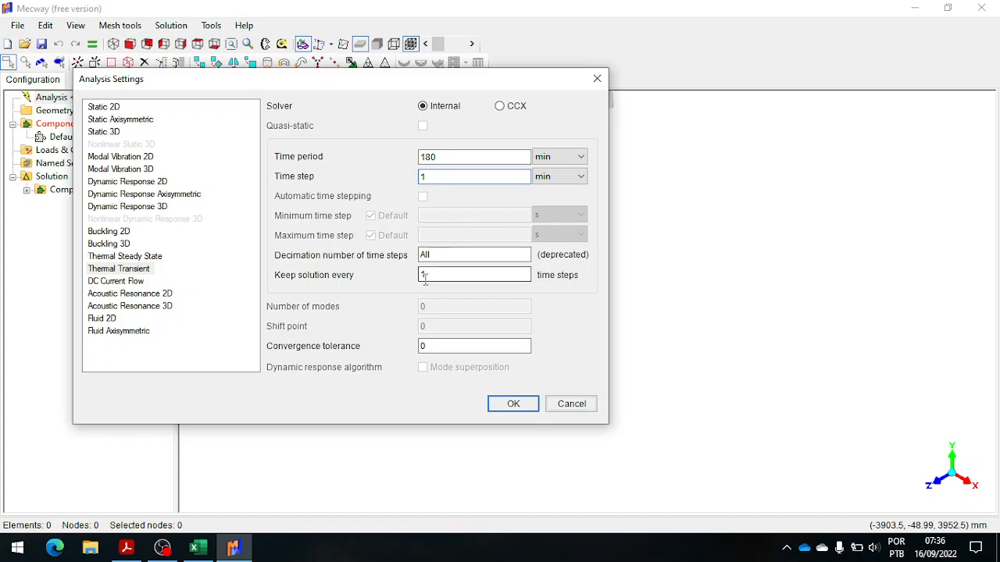
pyautogui.click(471, 274)
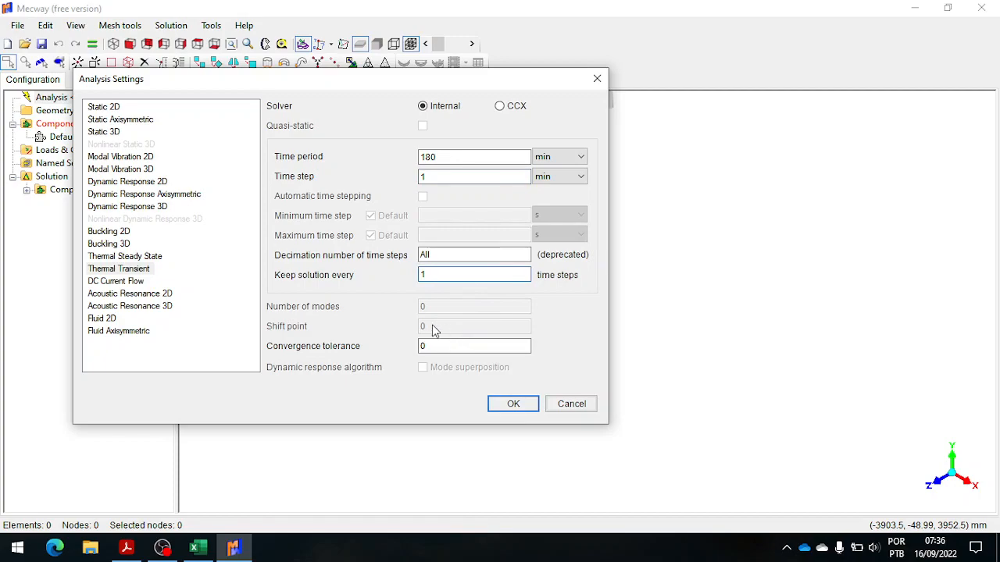
pyautogui.click(504, 407)
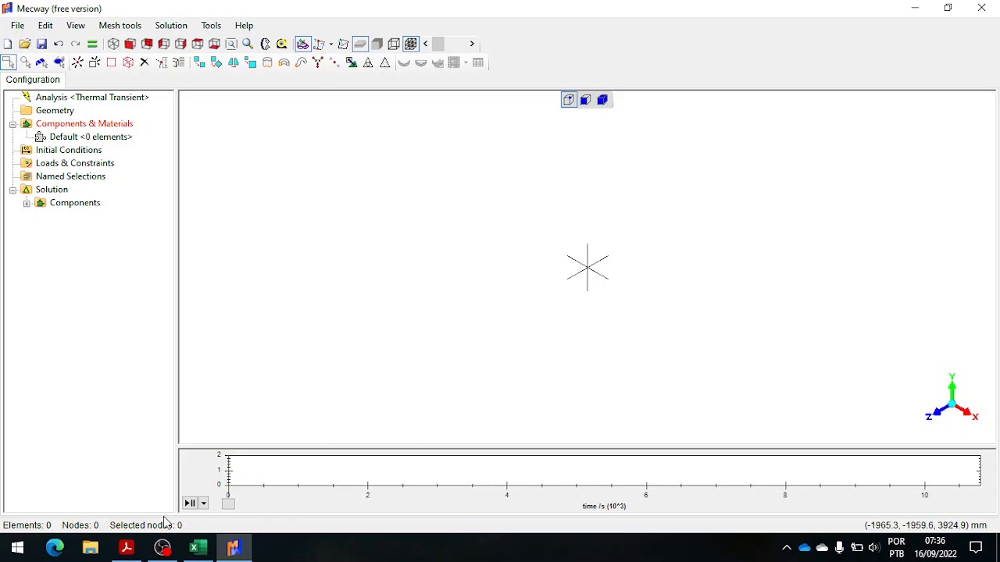
# Switch to the assignment PDF in Acrobat Reader and review the column cross-section dimensions and heated-face cases on page 2
pyautogui.click(126, 550)
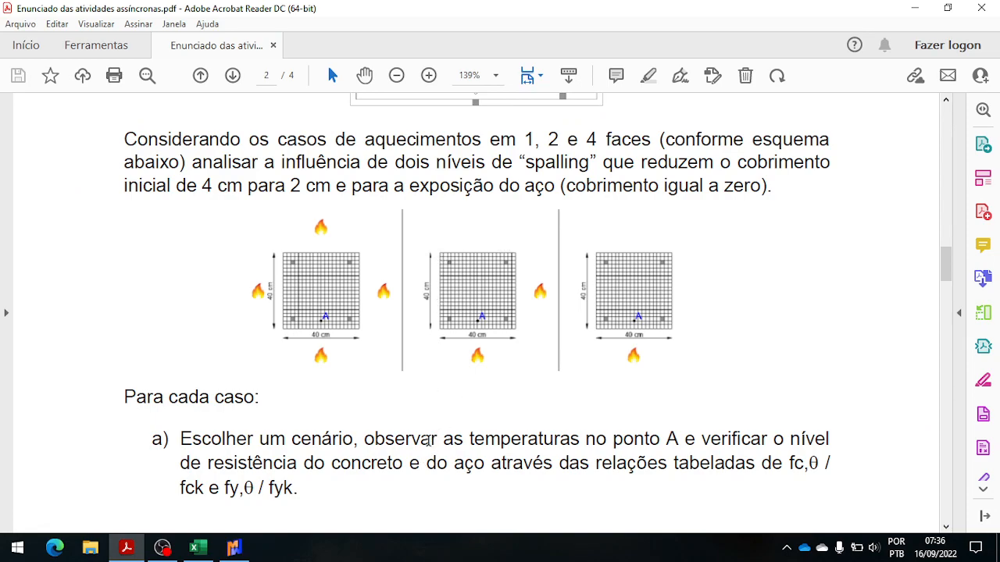
pyautogui.scroll(5, 463, 367)
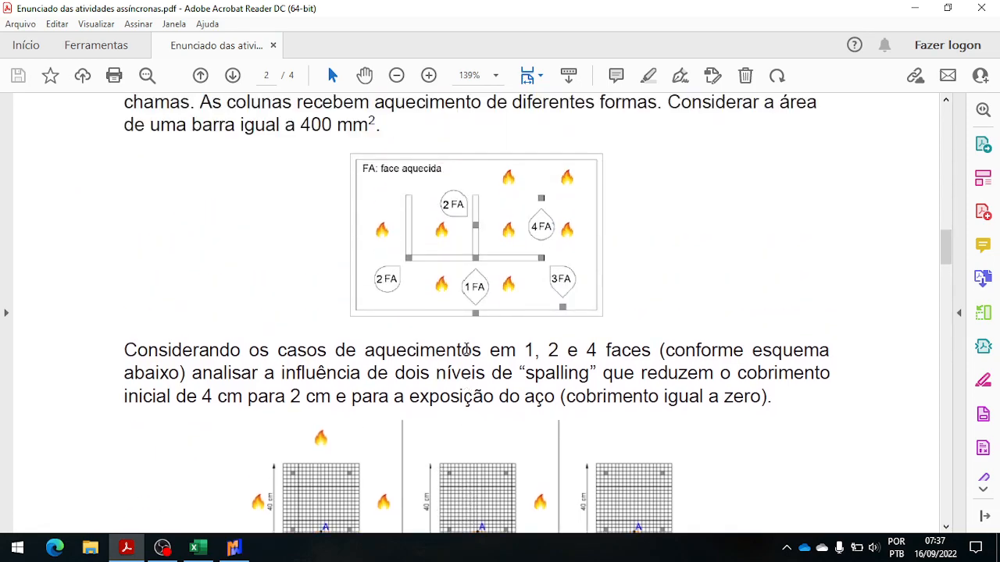
pyautogui.scroll(-7, 467, 348)
pyautogui.scroll(2, 468, 348)
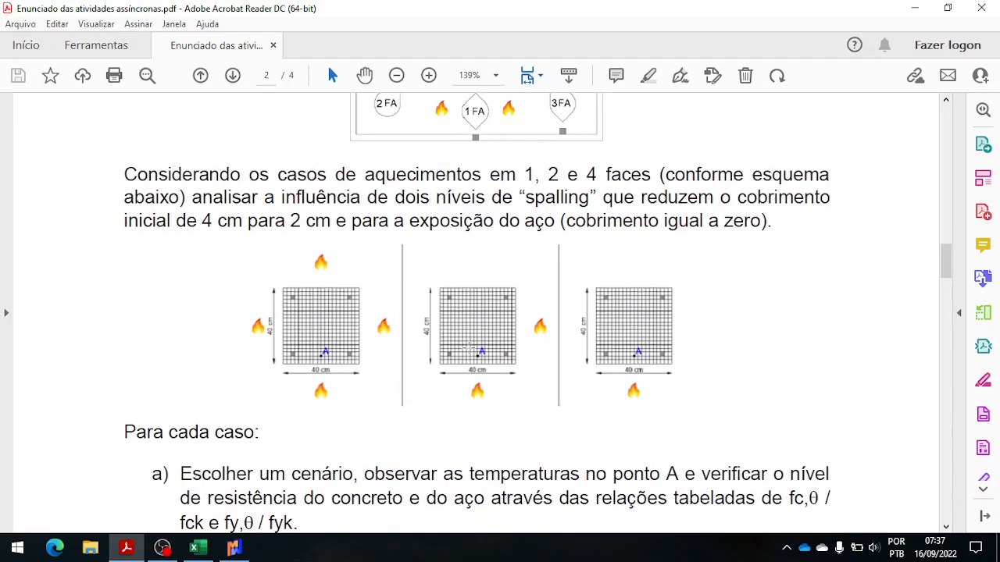
# Switch back to Mecway and orient the view along the X axis, facing the YZ plane
pyautogui.click(234, 548)
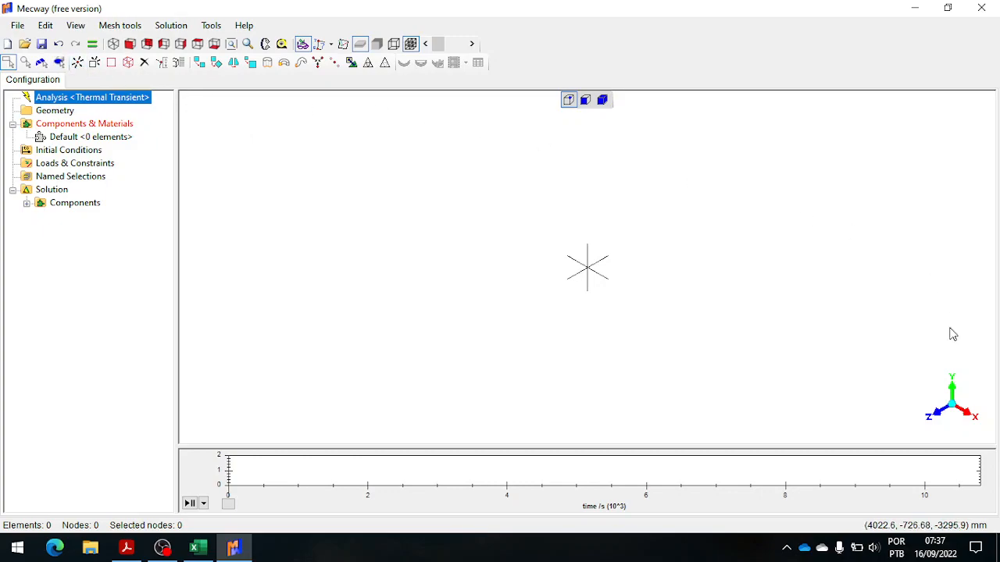
pyautogui.click(968, 420)
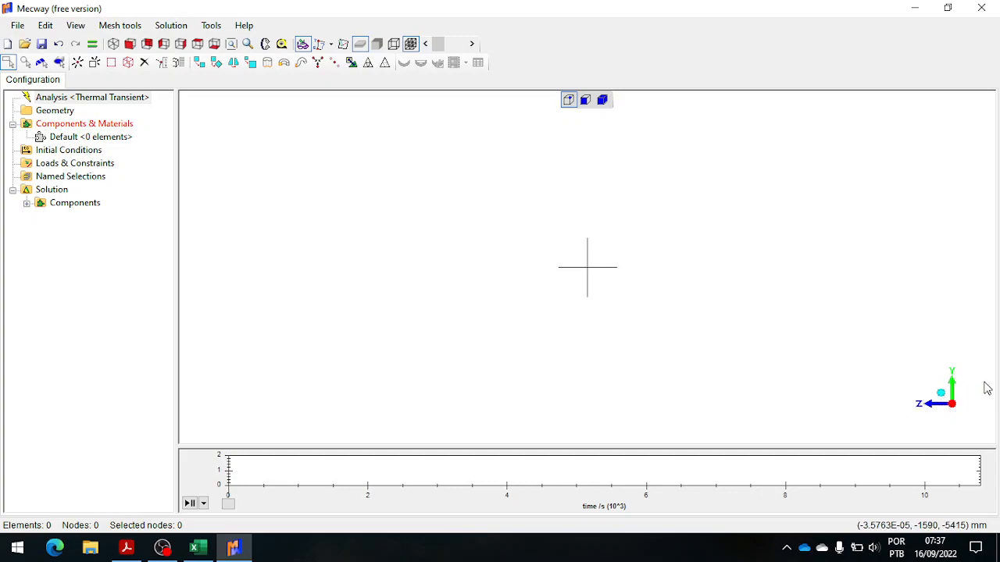
pyautogui.scroll(2, 663, 289)
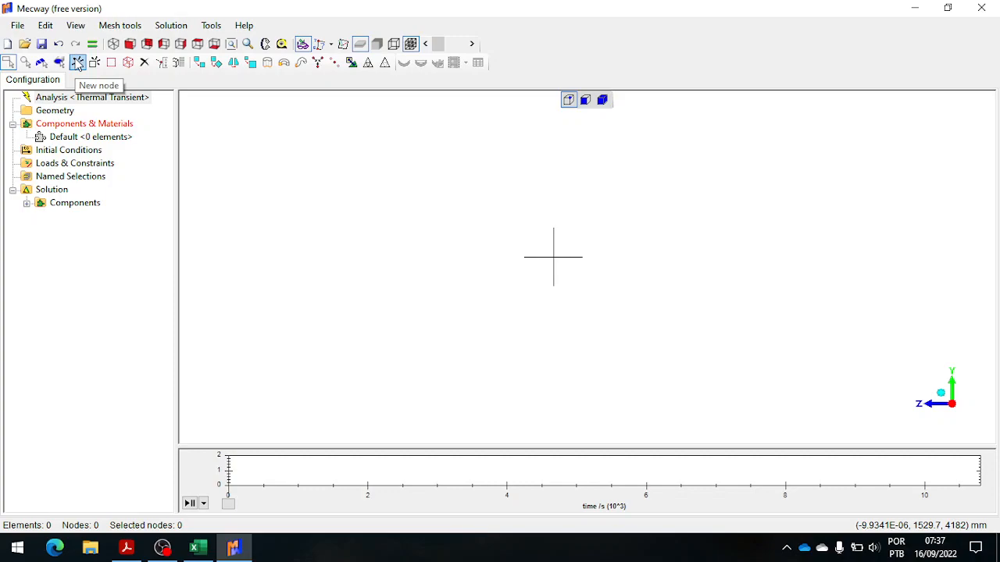
pyautogui.click(78, 63)
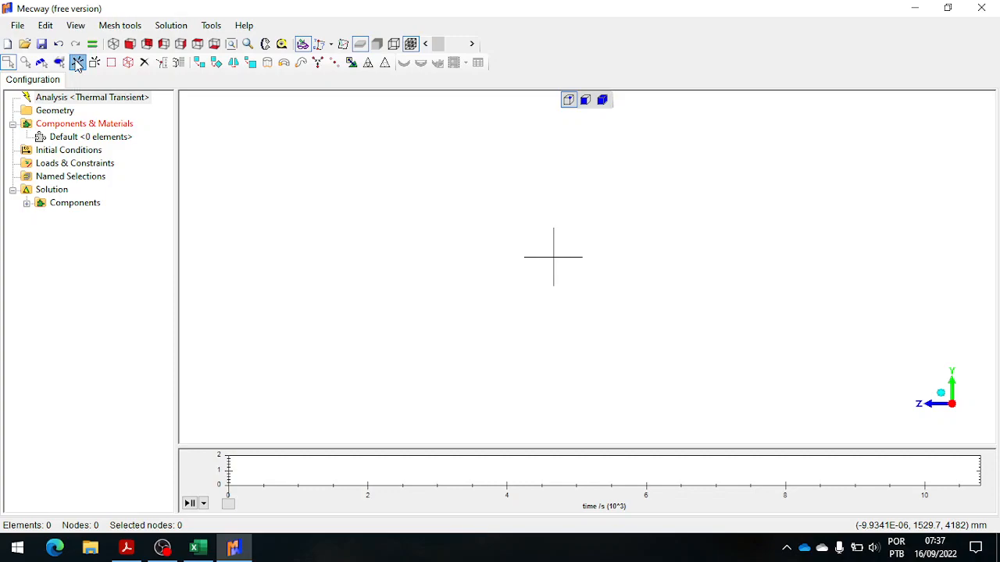
pyautogui.moveTo(153, 86); pyautogui.dragTo(261, 111)
pyautogui.click(246, 101)
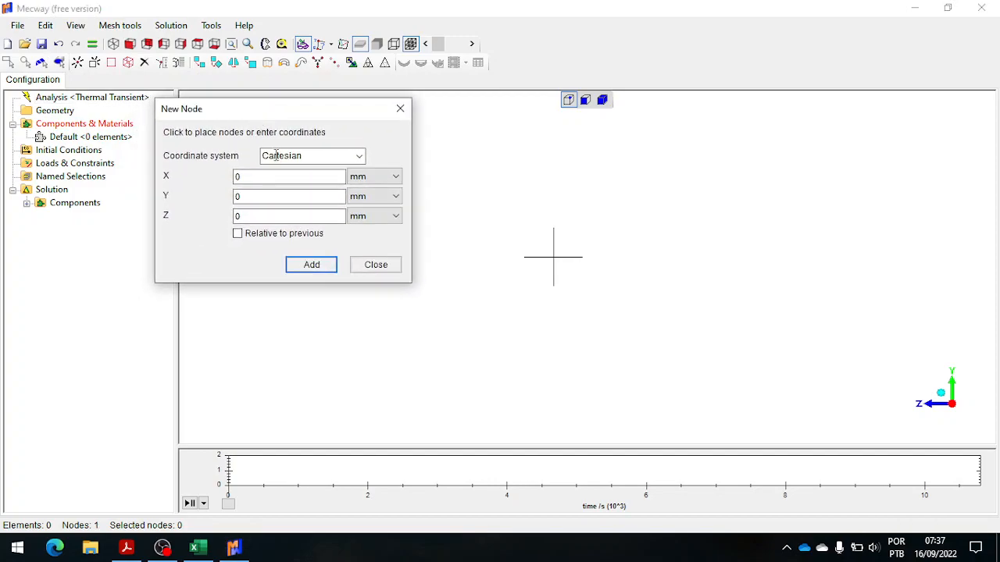
pyautogui.click(375, 264)
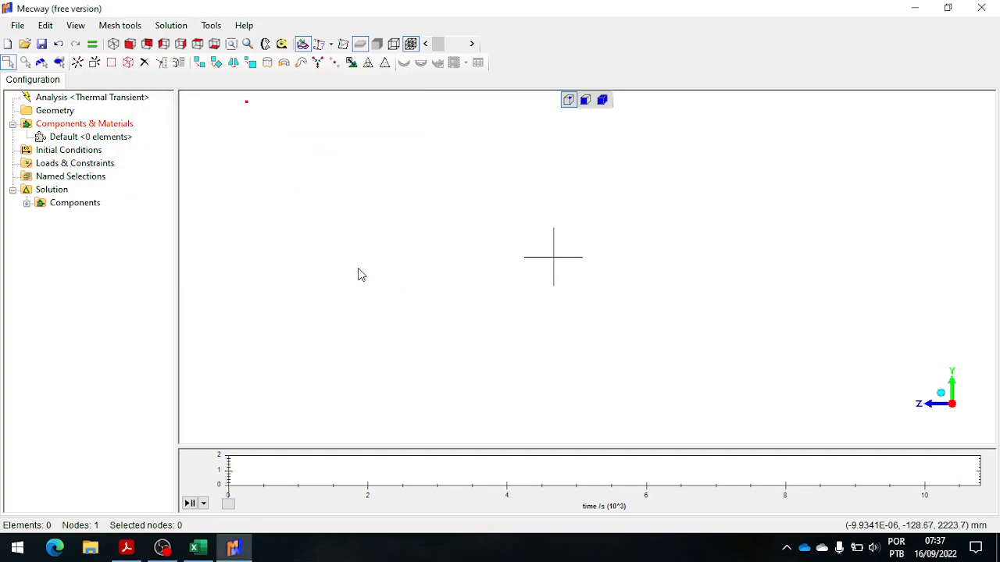
pyautogui.hotkey('ctrl', 'z')
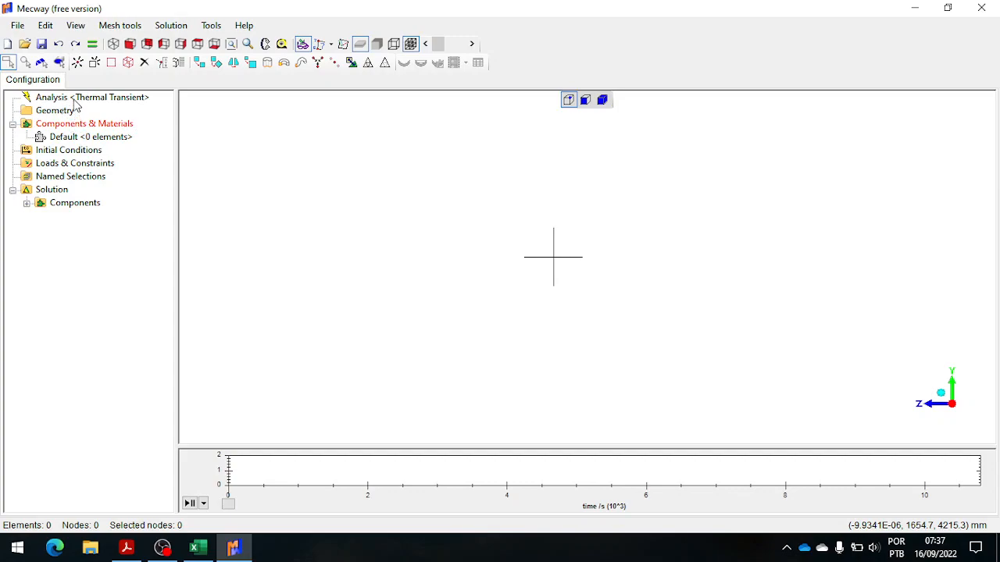
# Try adding nodes at the origin and at X 0, Y 400, Z 400 mm, and undo both
pyautogui.click(76, 62)
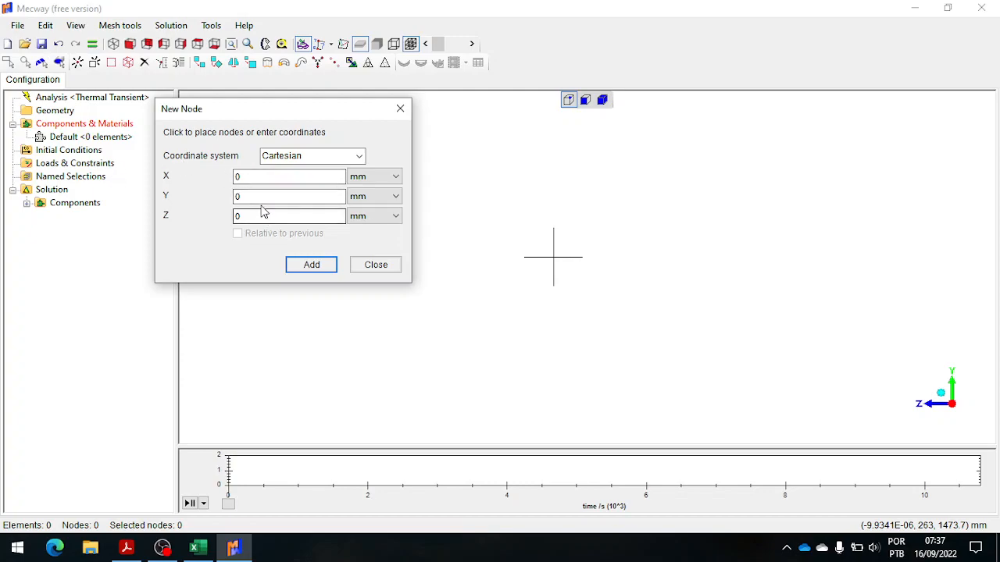
pyautogui.moveTo(255, 198); pyautogui.dragTo(232, 197)
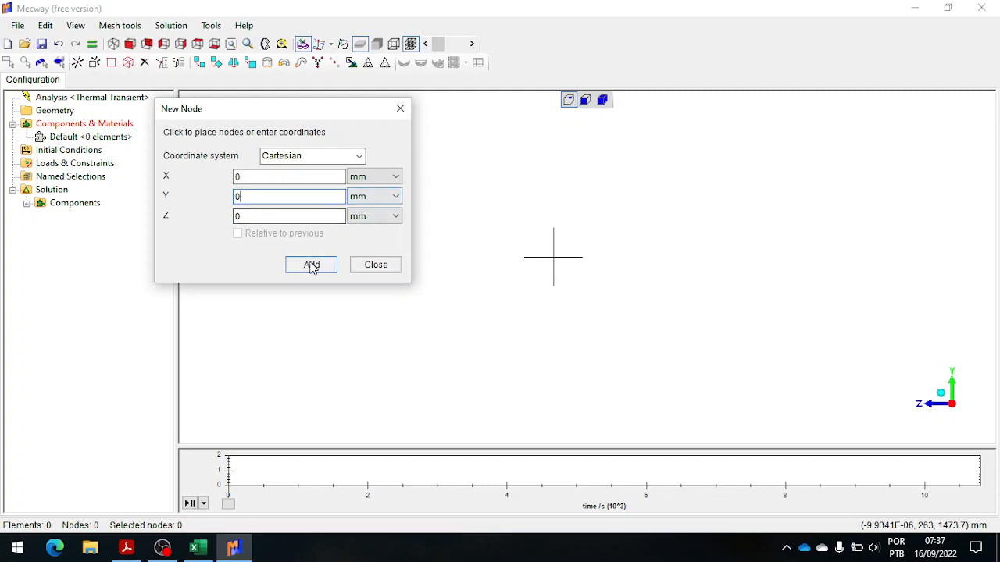
pyautogui.click(361, 199)
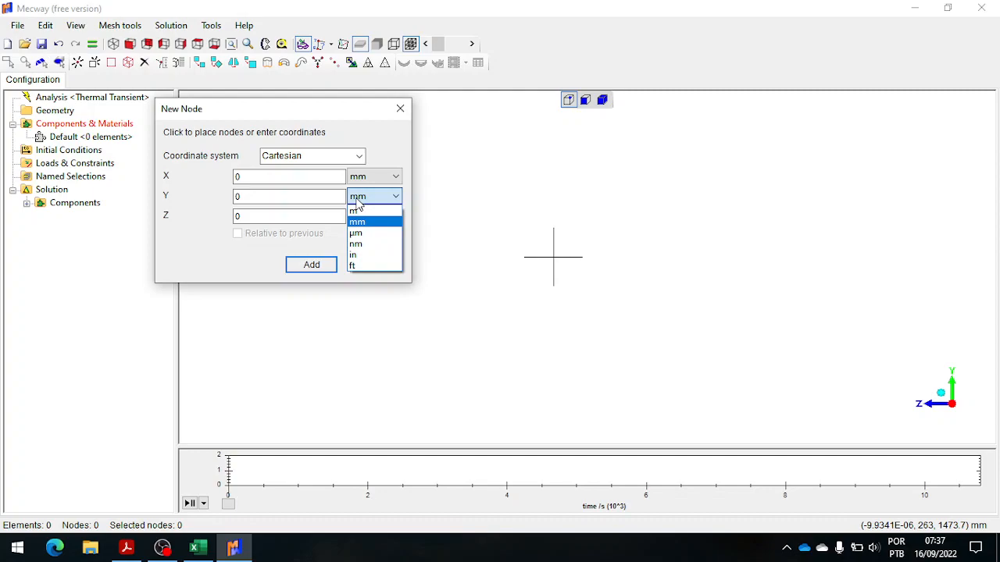
pyautogui.click(358, 201)
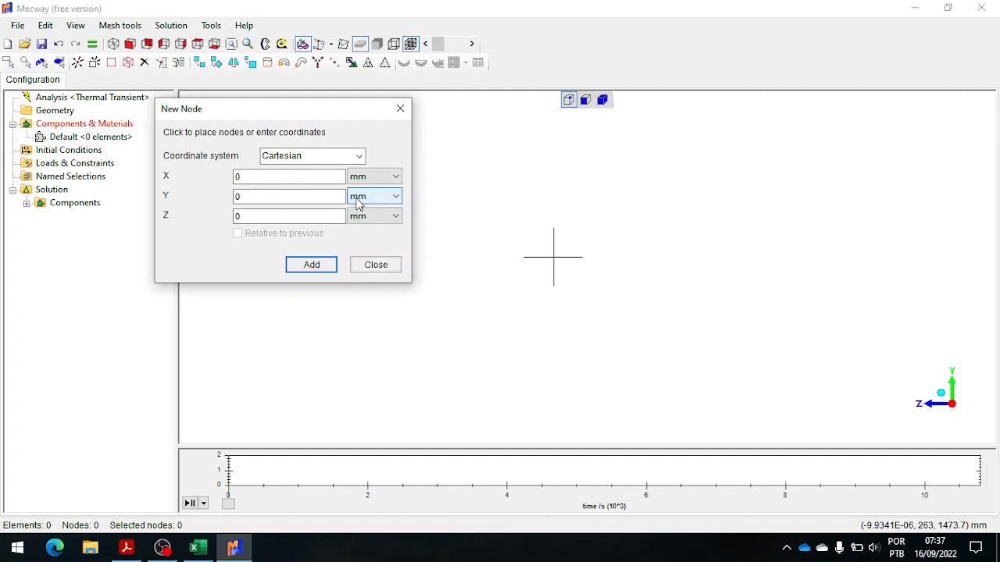
pyautogui.click(312, 265)
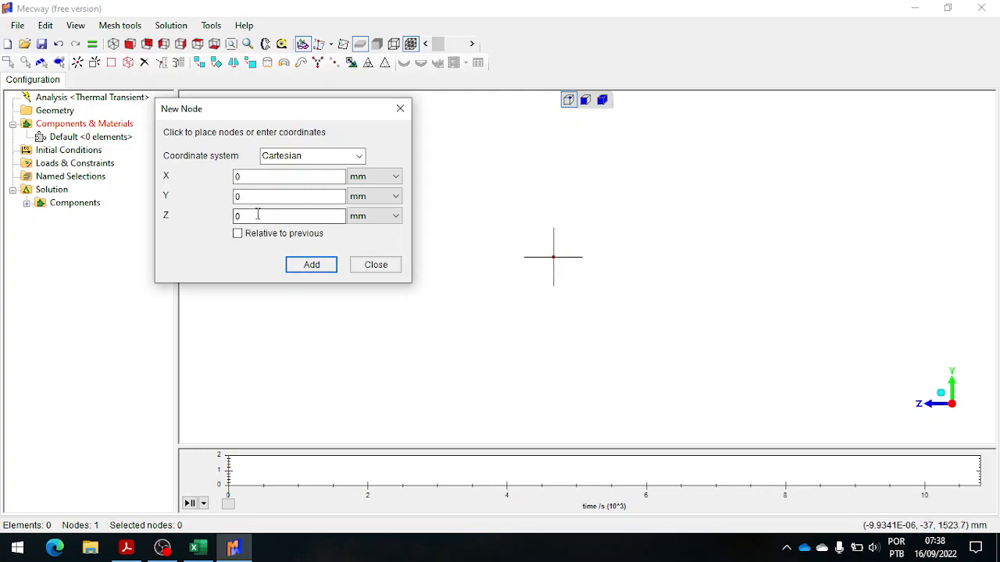
pyautogui.doubleClick(238, 197)
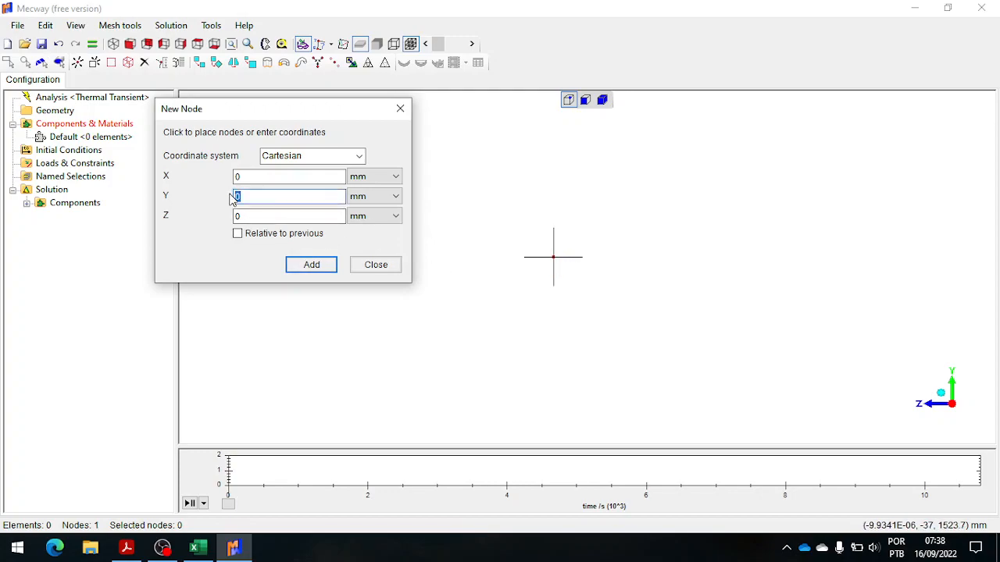
pyautogui.press('Tab')
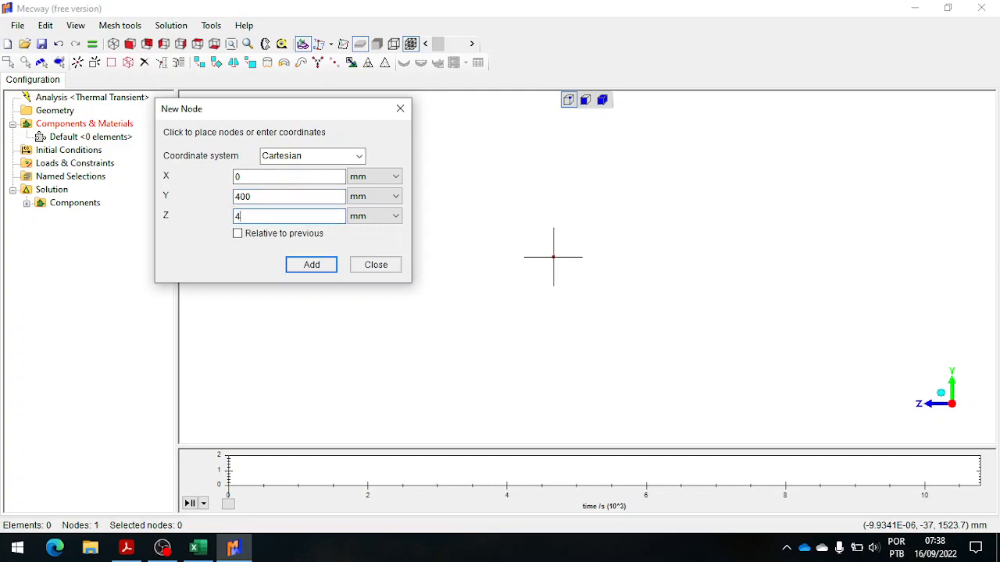
pyautogui.click(301, 264)
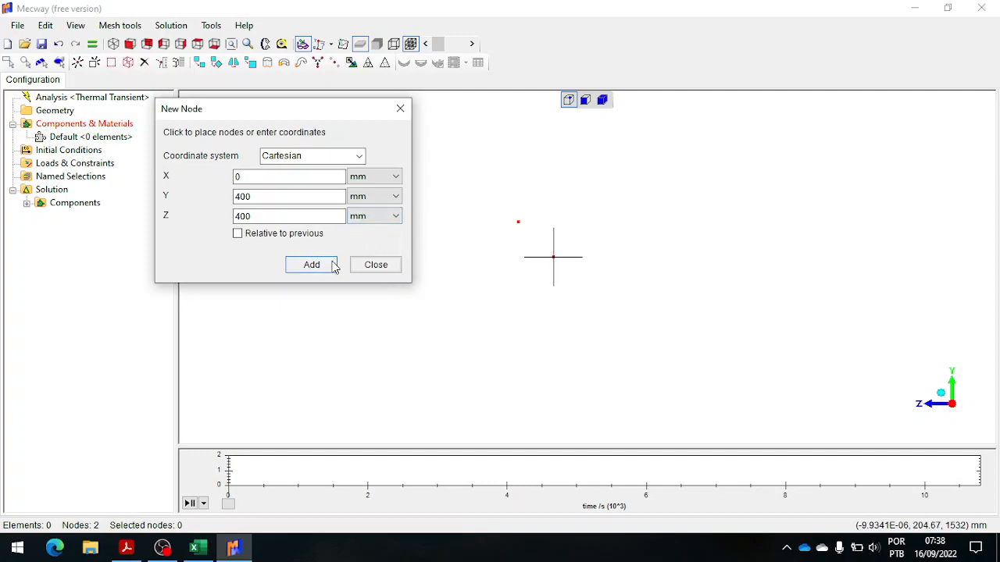
pyautogui.click(361, 269)
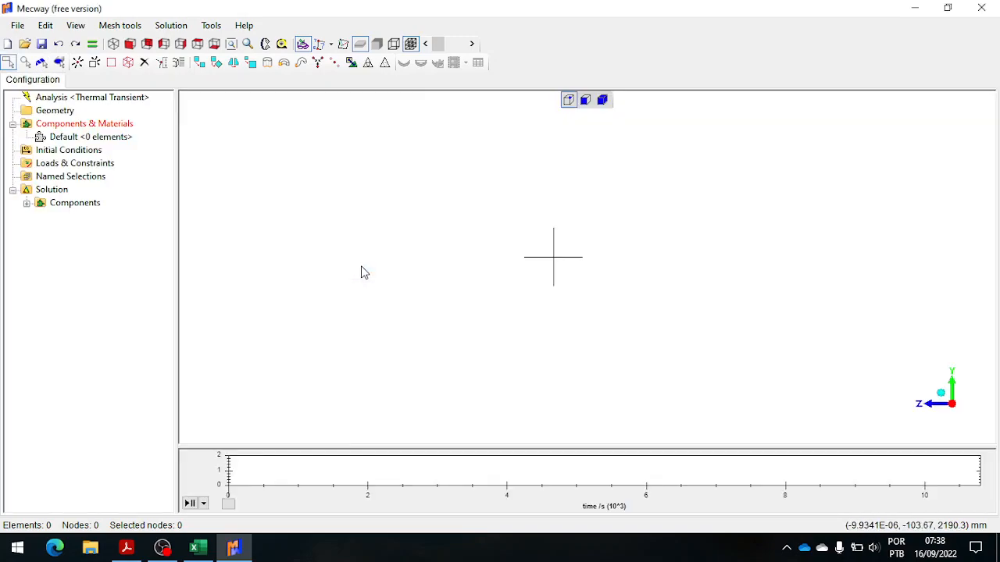
# Add Cartesian nodes at the origin and at X 0, Y -400, Z 0 mm
pyautogui.click(77, 62)
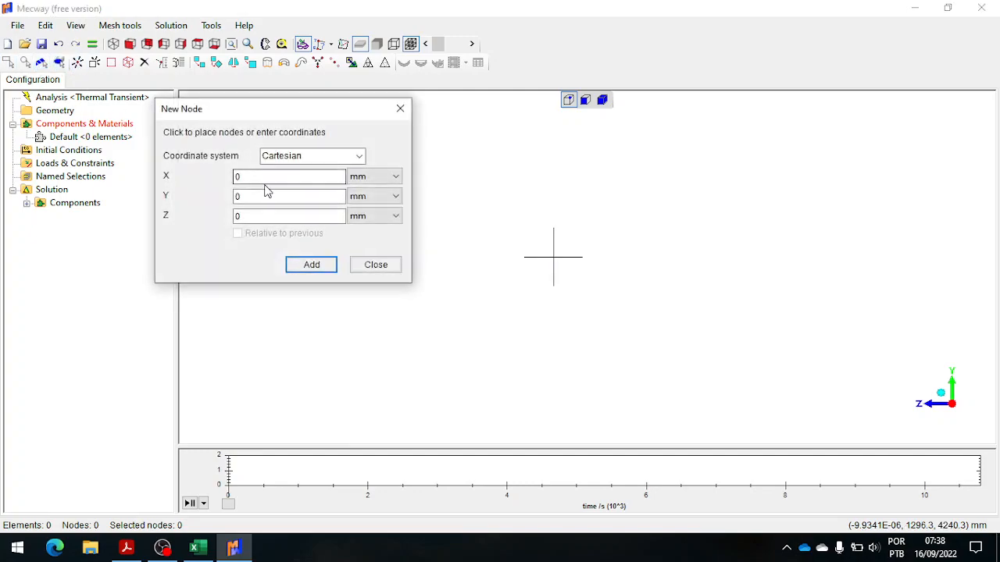
pyautogui.click(317, 264)
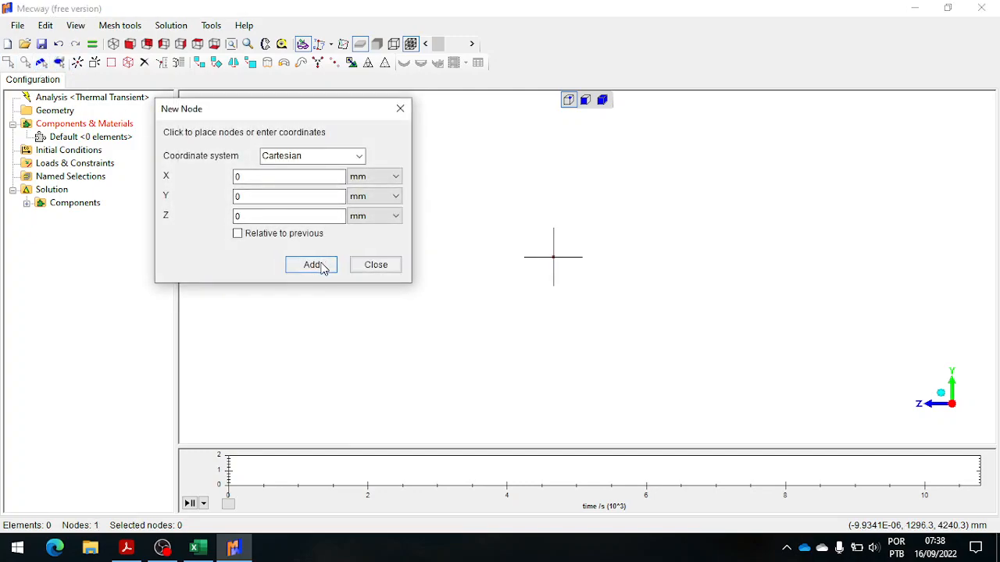
pyautogui.moveTo(263, 197); pyautogui.dragTo(232, 192)
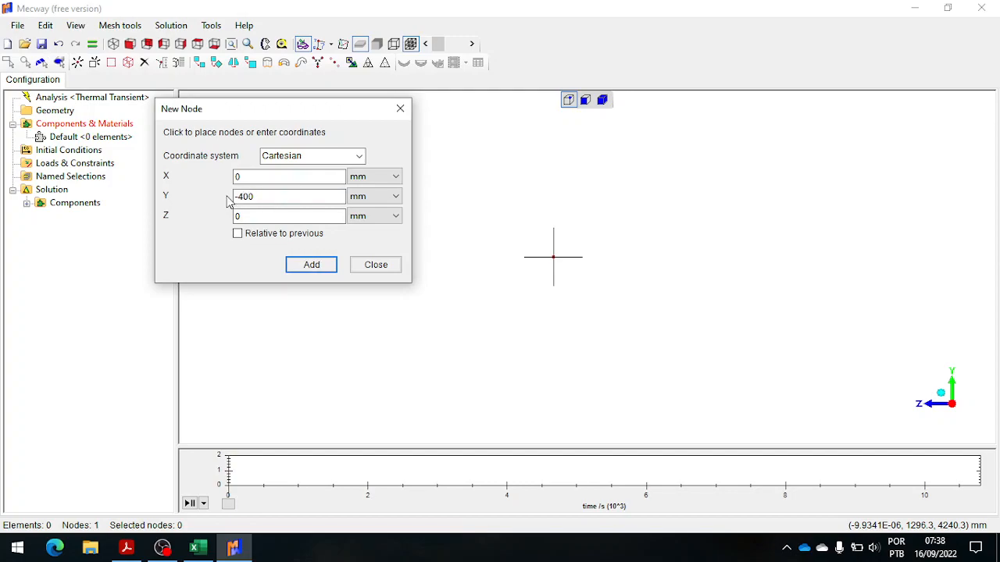
pyautogui.click(308, 264)
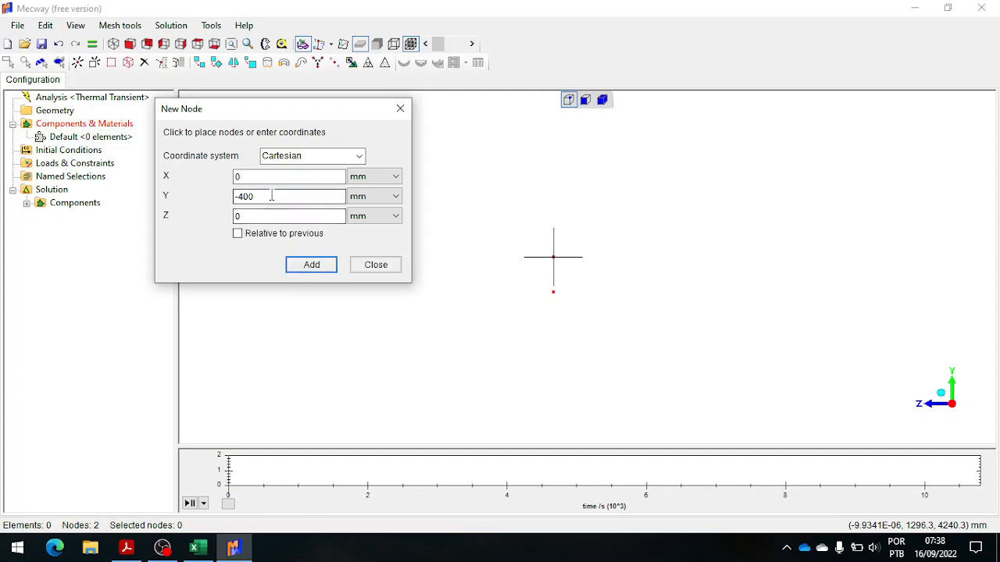
# Add the remaining two corner nodes of the square at X 0, Y -400, Z -400 mm and X 0, Y 0, Z -400 mm
pyautogui.click(253, 217)
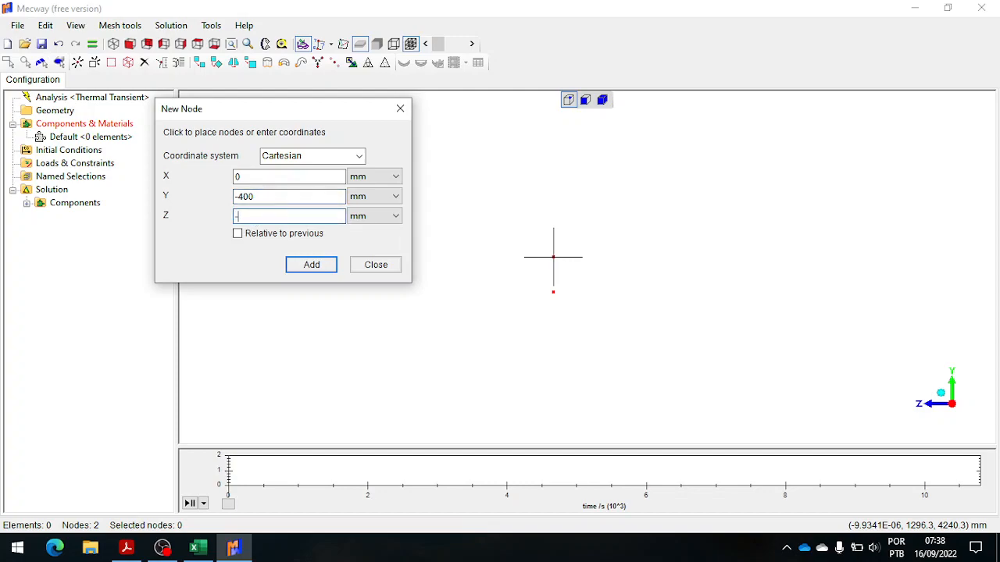
pyautogui.click(310, 266)
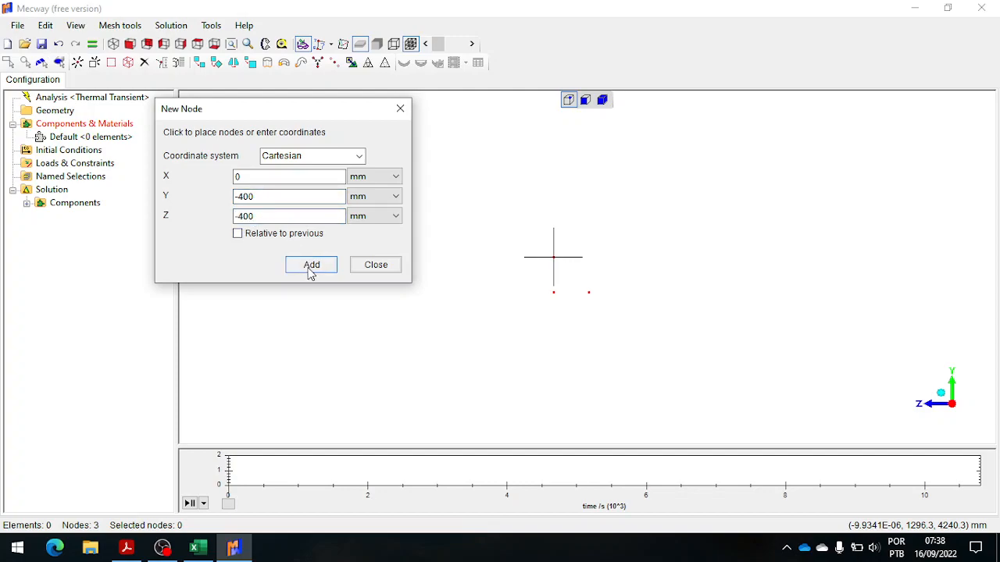
pyautogui.click(262, 196)
pyautogui.moveTo(263, 196); pyautogui.dragTo(230, 200)
pyautogui.write('0')
pyautogui.click(375, 265)
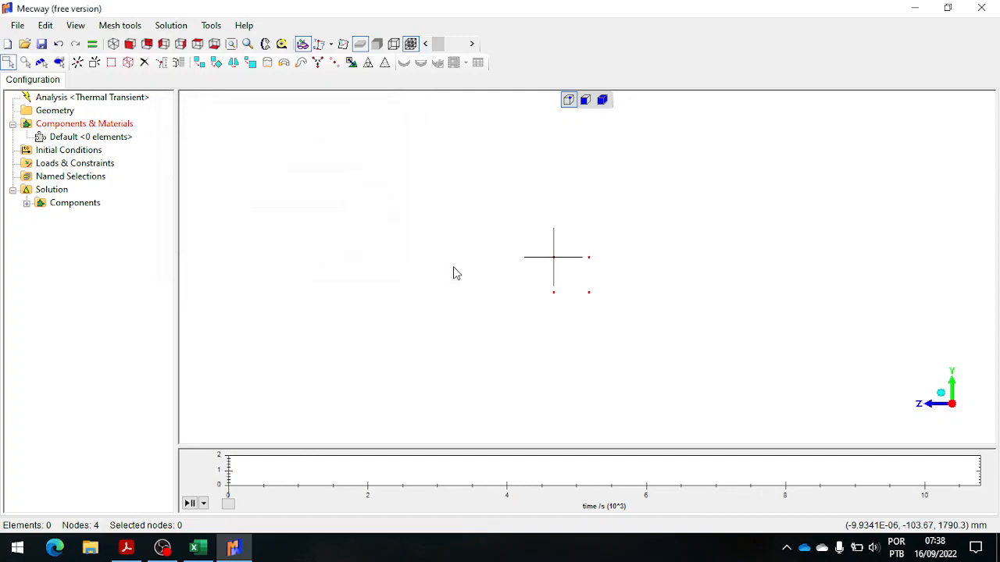
pyautogui.scroll(4, 578, 283)
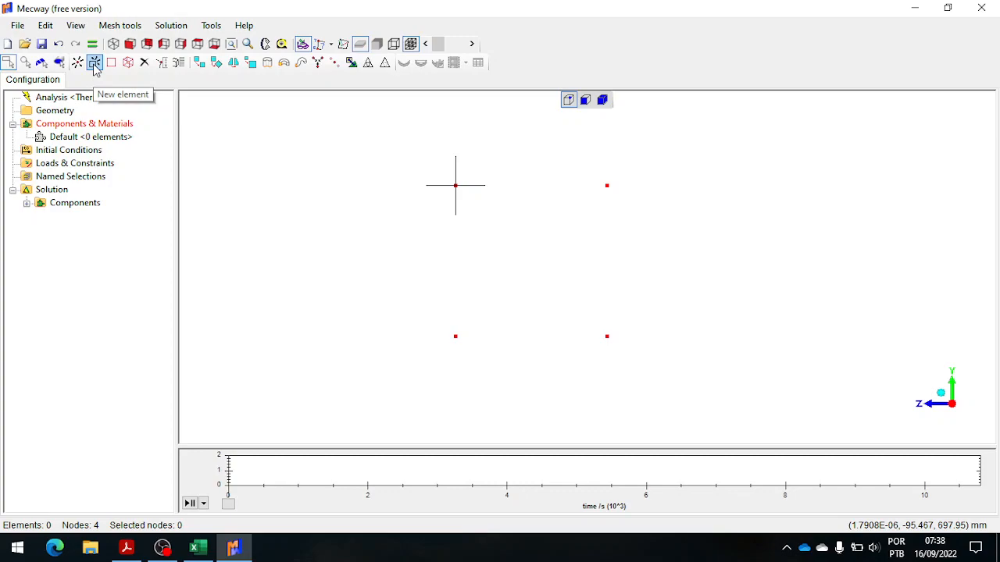
# Create a quad4 element in the Default component connecting the four corner nodes of the 400 mm square
pyautogui.click(95, 66)
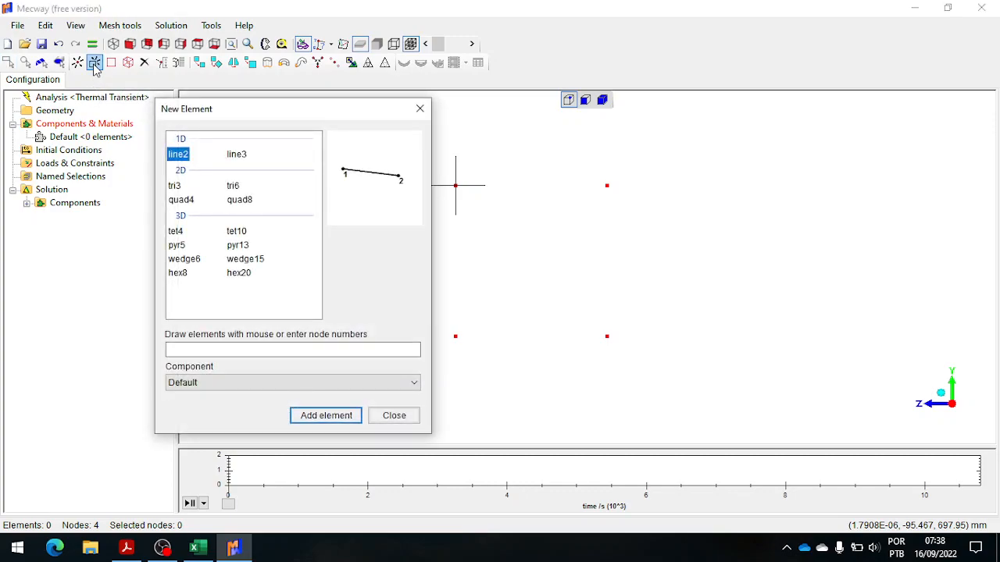
pyautogui.click(243, 156)
pyautogui.click(175, 153)
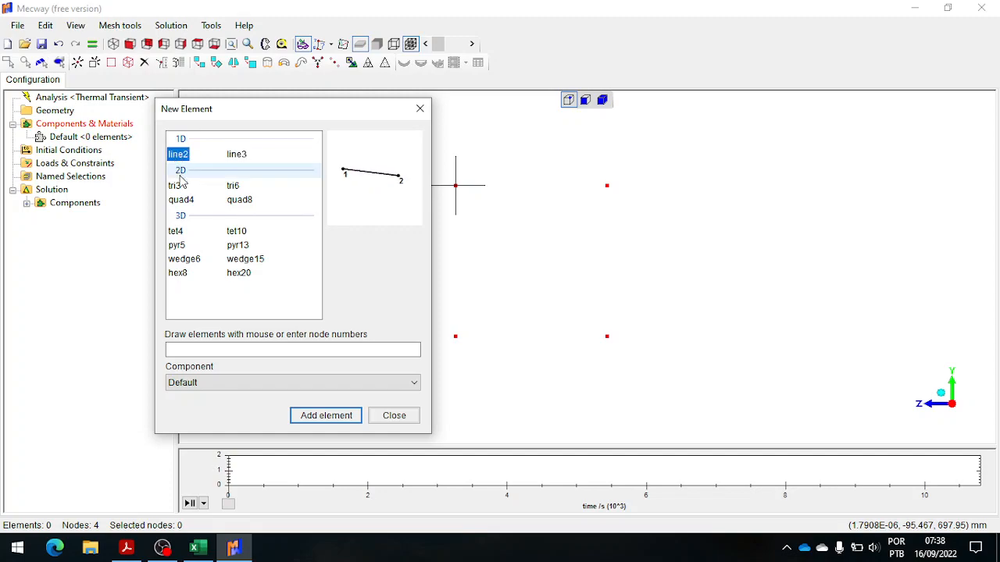
pyautogui.click(178, 188)
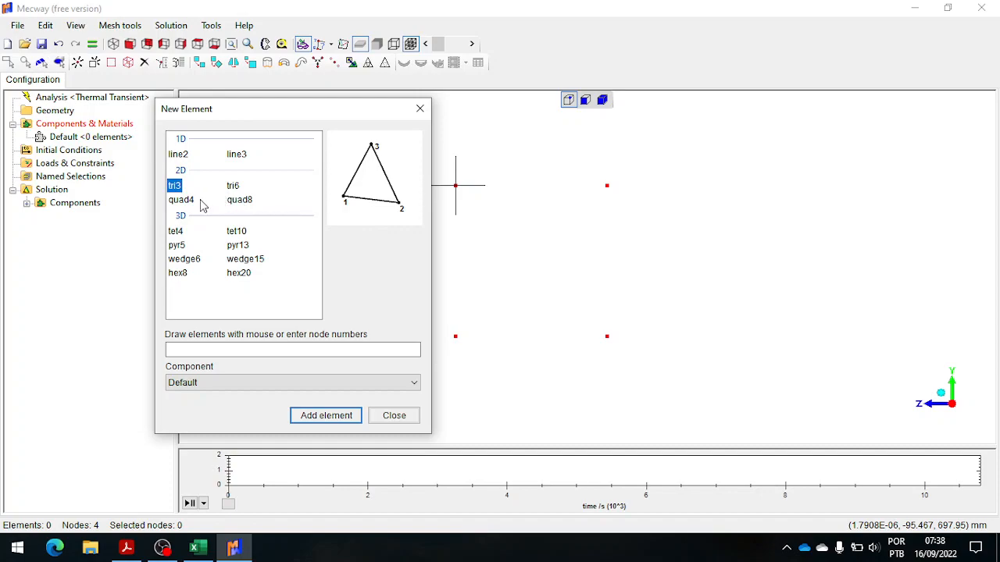
pyautogui.click(198, 202)
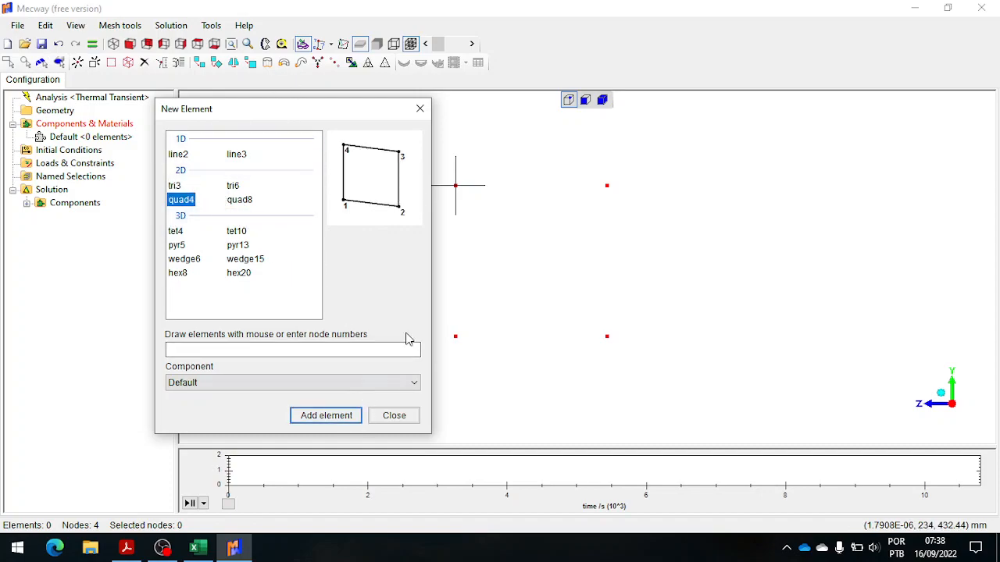
pyautogui.click(456, 185)
pyautogui.click(607, 185)
pyautogui.click(607, 336)
pyautogui.click(455, 336)
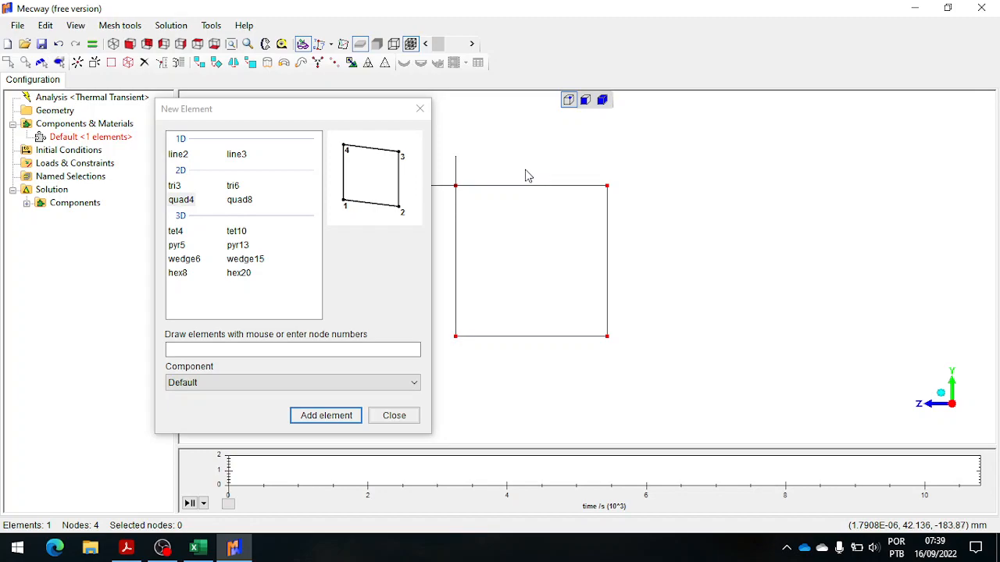
pyautogui.click(394, 415)
pyautogui.scroll(2, 529, 238)
pyautogui.moveTo(420, 147); pyautogui.dragTo(696, 446)
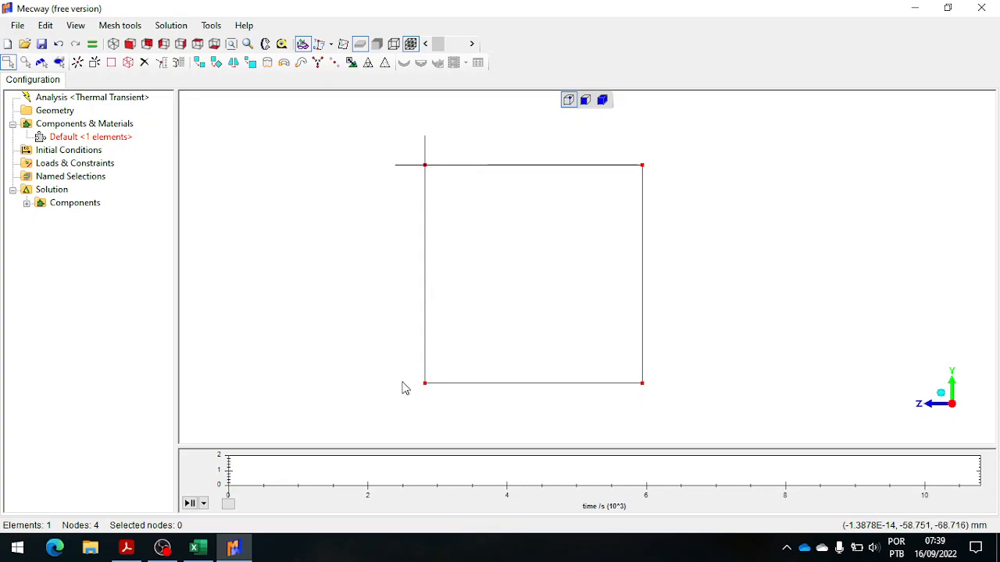
# Switch to the assignment PDF in Acrobat Reader and examine the column heating cases, section dimensions and mesh layout
pyautogui.click(124, 550)
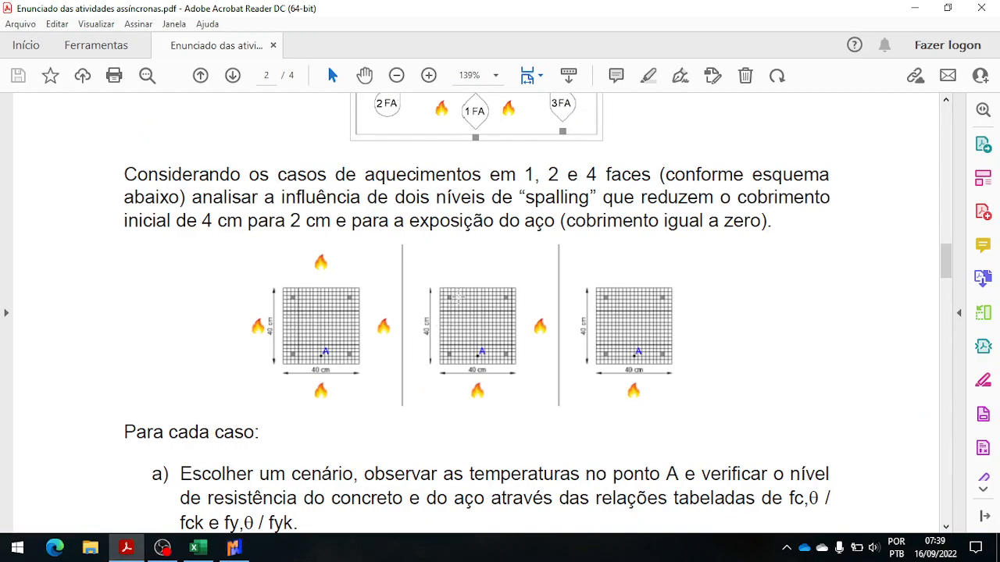
pyautogui.scroll(3, 458, 298)
pyautogui.scroll(-6, 459, 297)
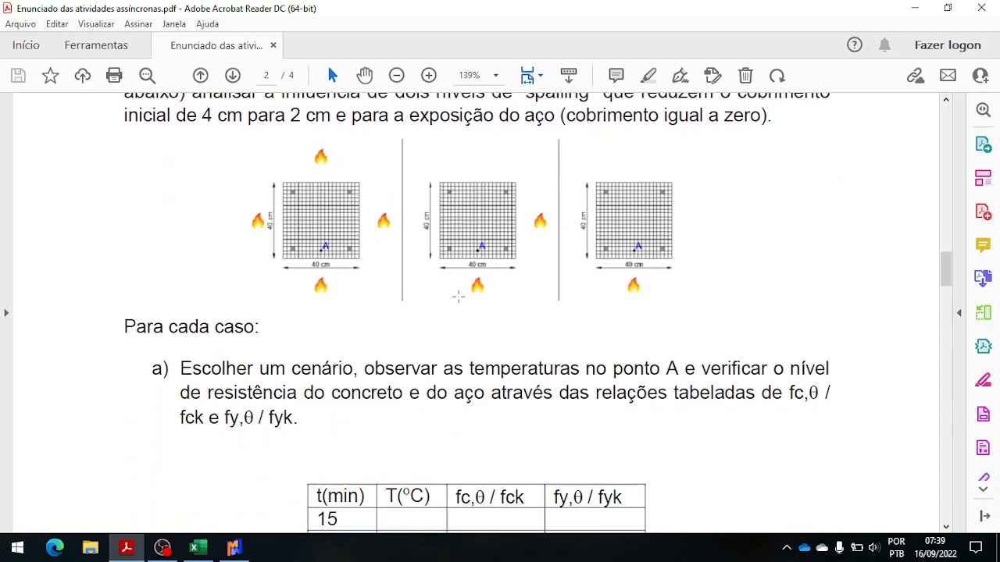
pyautogui.scroll(2, 458, 297)
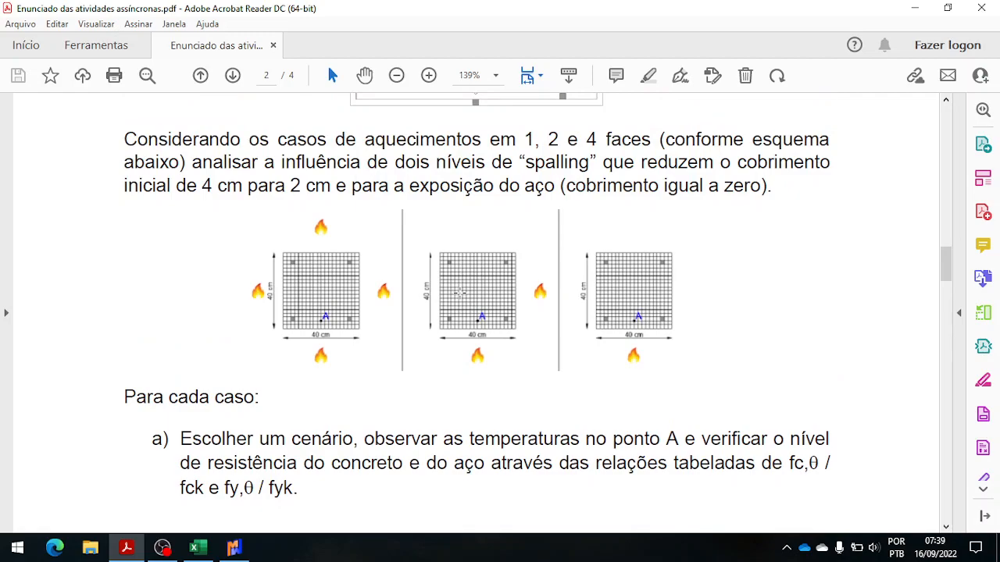
pyautogui.scroll(7, 286, 289)
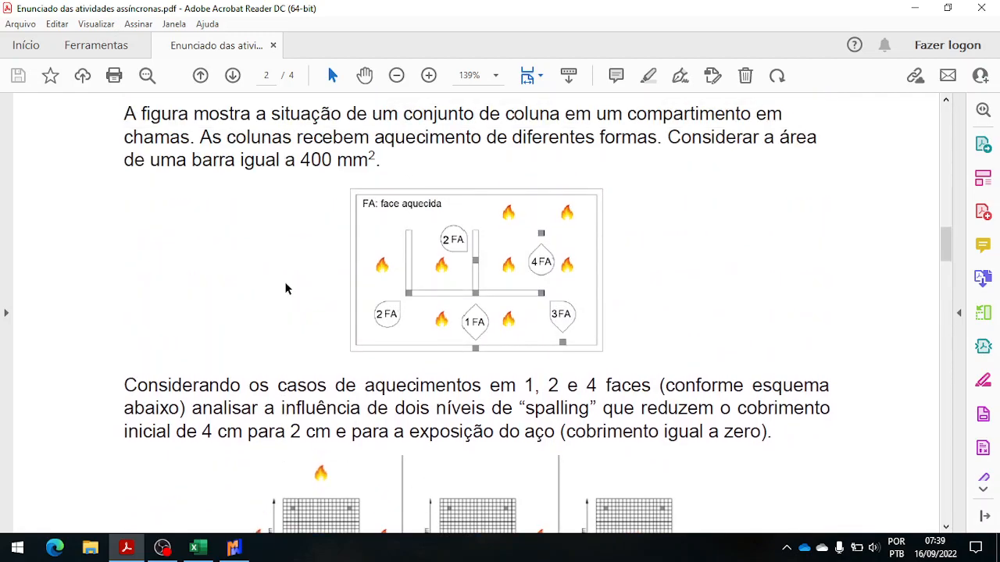
pyautogui.scroll(-1, 286, 289)
pyautogui.scroll(1, 286, 289)
pyautogui.scroll(-14, 570, 286)
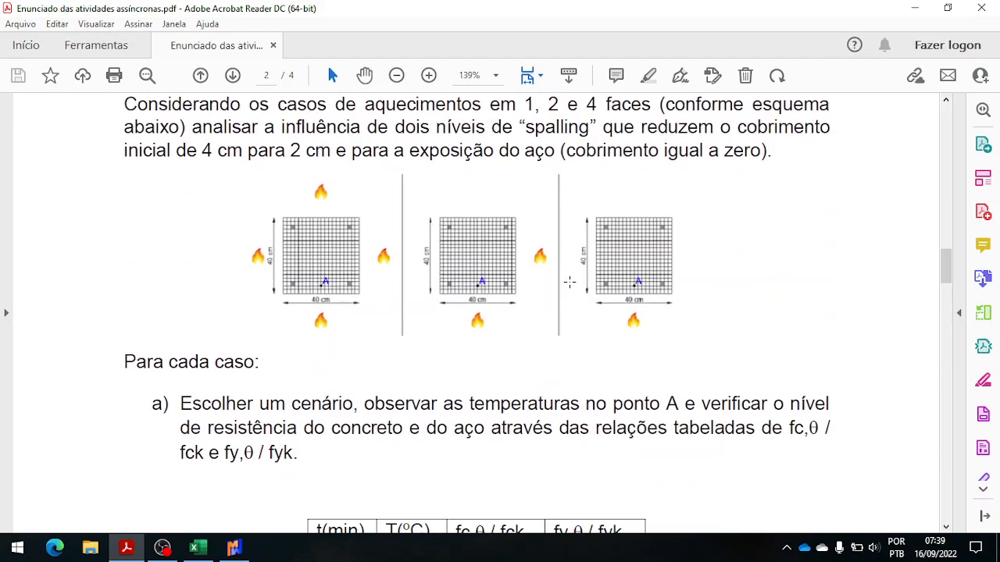
pyautogui.scroll(9, 571, 283)
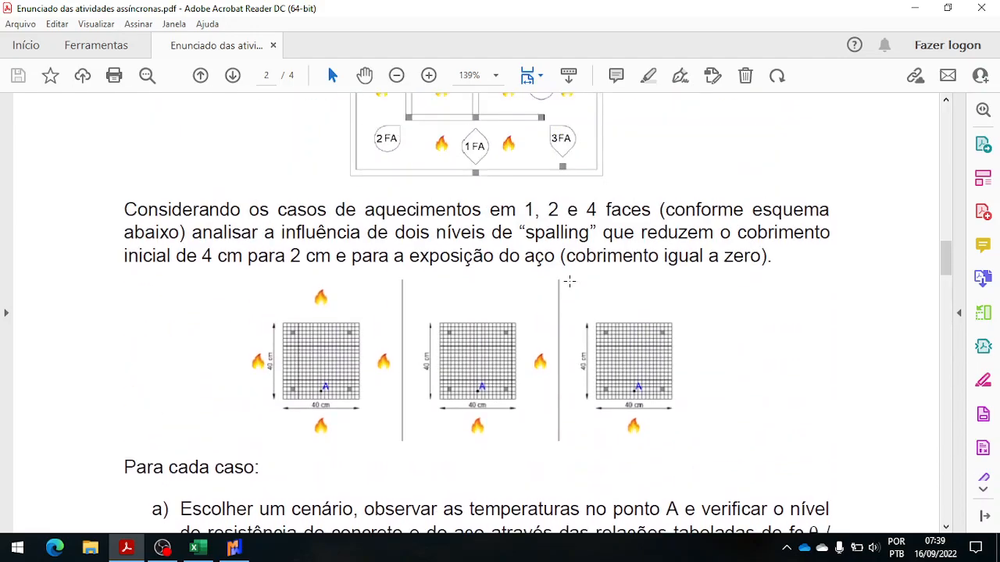
# Switch back to Mecway, select the face of the square element and open custom mesh refinement for it
pyautogui.click(233, 548)
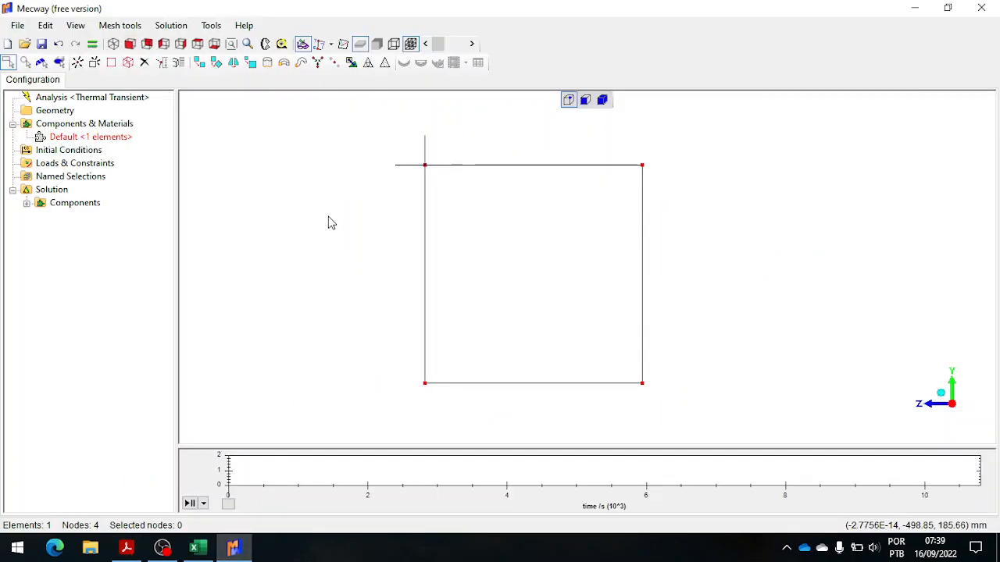
pyautogui.click(582, 104)
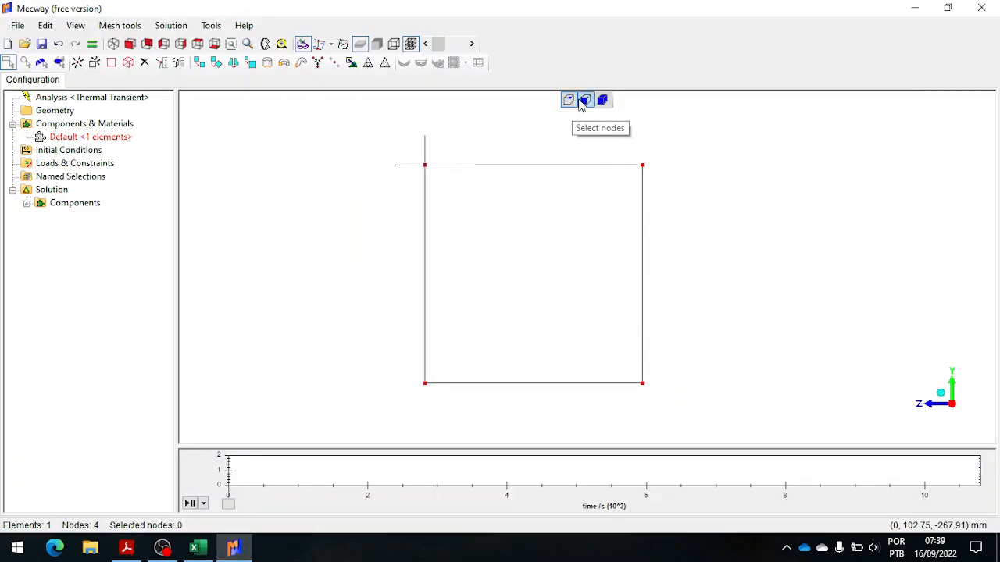
pyautogui.click(585, 103)
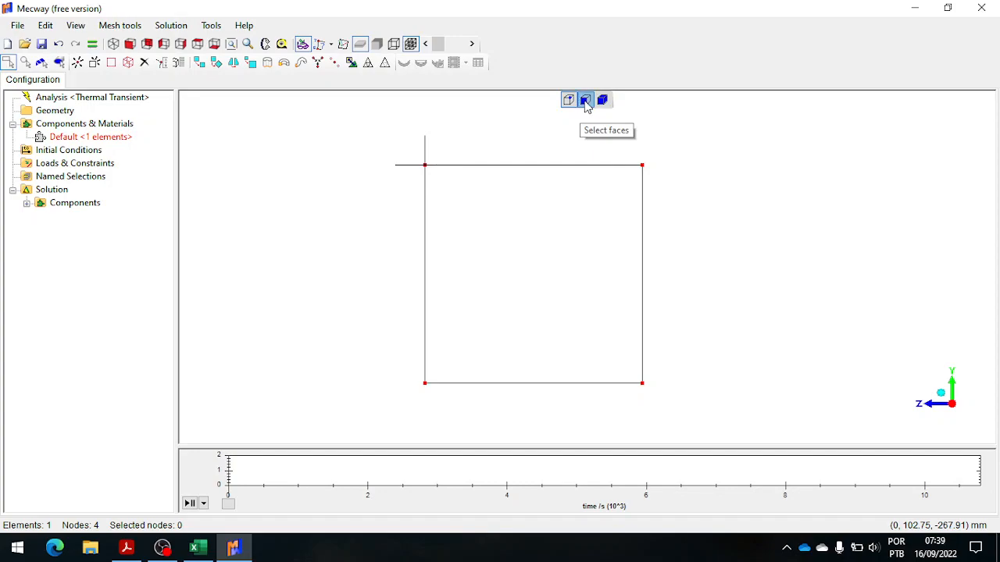
pyautogui.moveTo(375, 138); pyautogui.dragTo(665, 387)
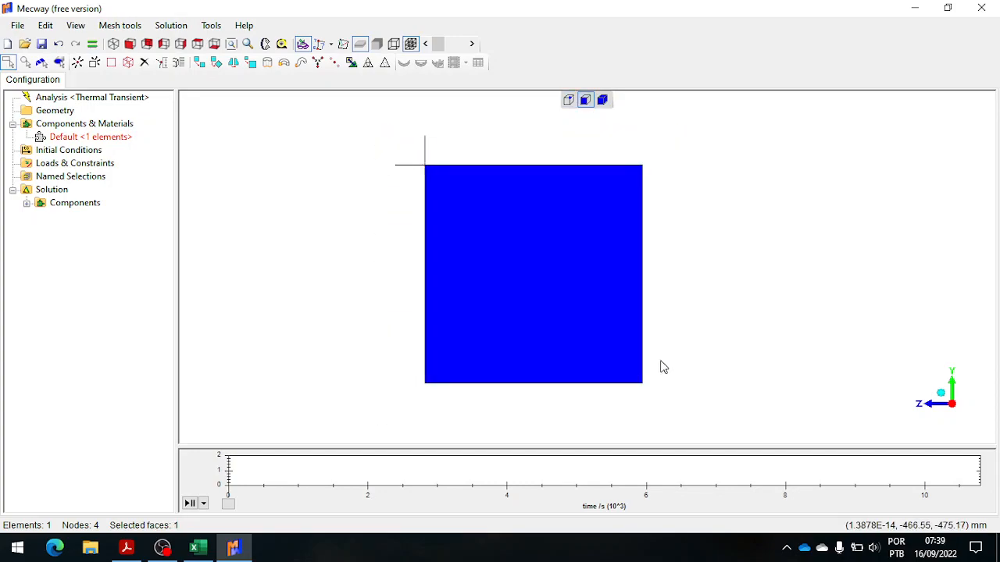
pyautogui.rightClick(624, 256)
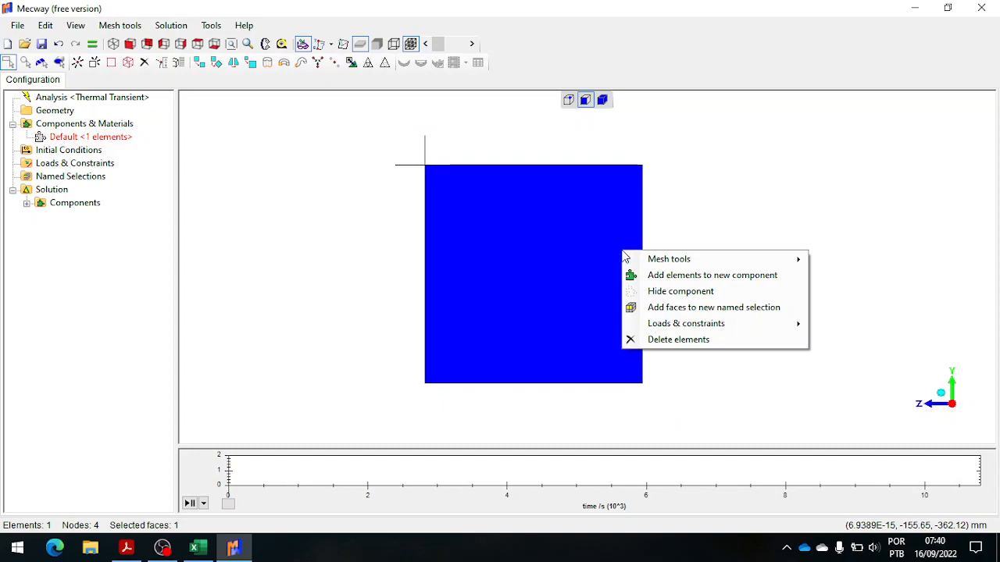
pyautogui.moveTo(661, 265)
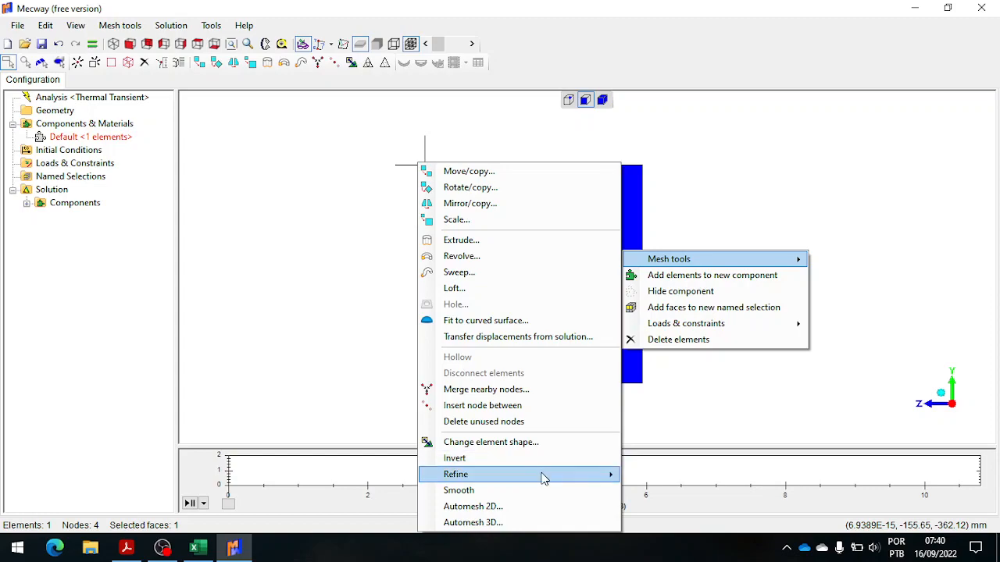
pyautogui.moveTo(569, 476)
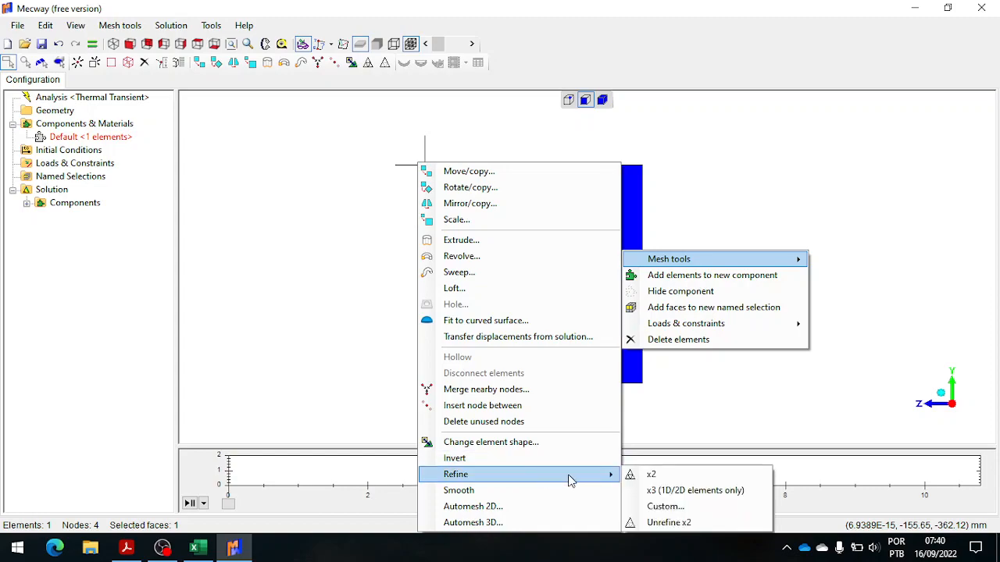
pyautogui.click(661, 507)
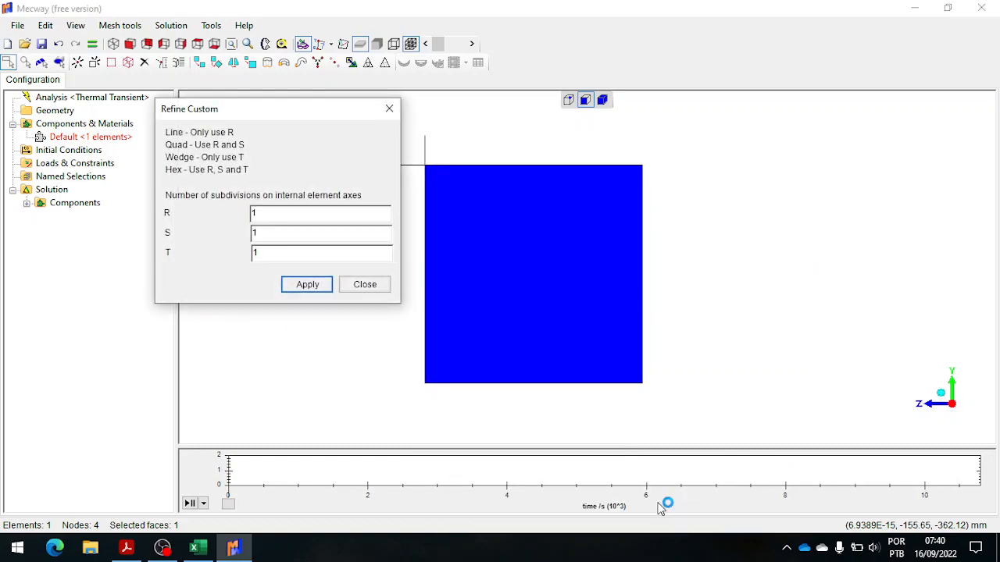
# Refine the quad element into 20 subdivisions along R and 20 along S, and clear the face selection
pyautogui.moveTo(277, 115); pyautogui.dragTo(244, 119)
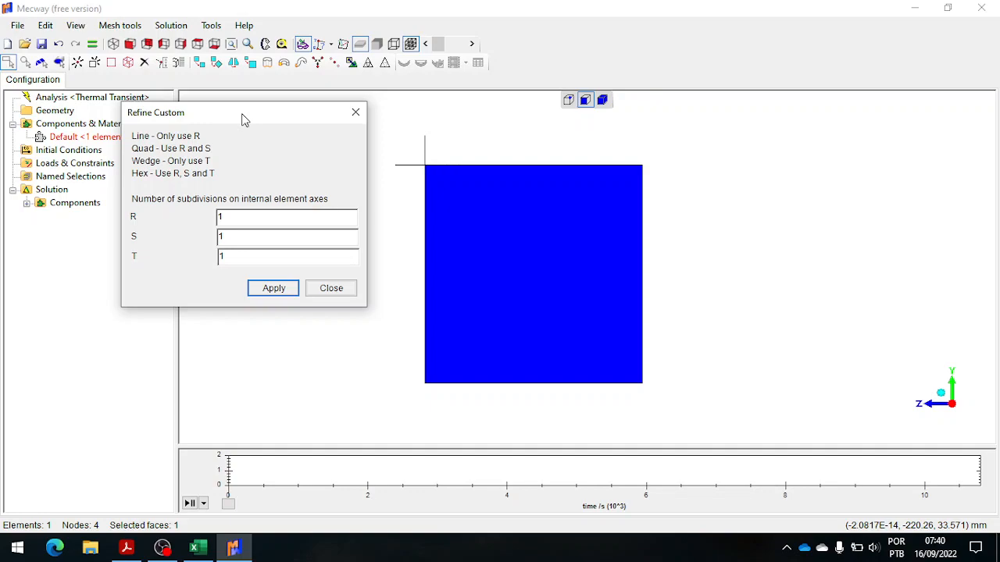
pyautogui.doubleClick(225, 219)
pyautogui.click(231, 216)
pyautogui.click(235, 236)
pyautogui.moveTo(228, 215); pyautogui.dragTo(218, 218)
pyautogui.write('20')
pyautogui.moveTo(238, 234); pyautogui.dragTo(220, 238)
pyautogui.write('2')
pyautogui.click(286, 288)
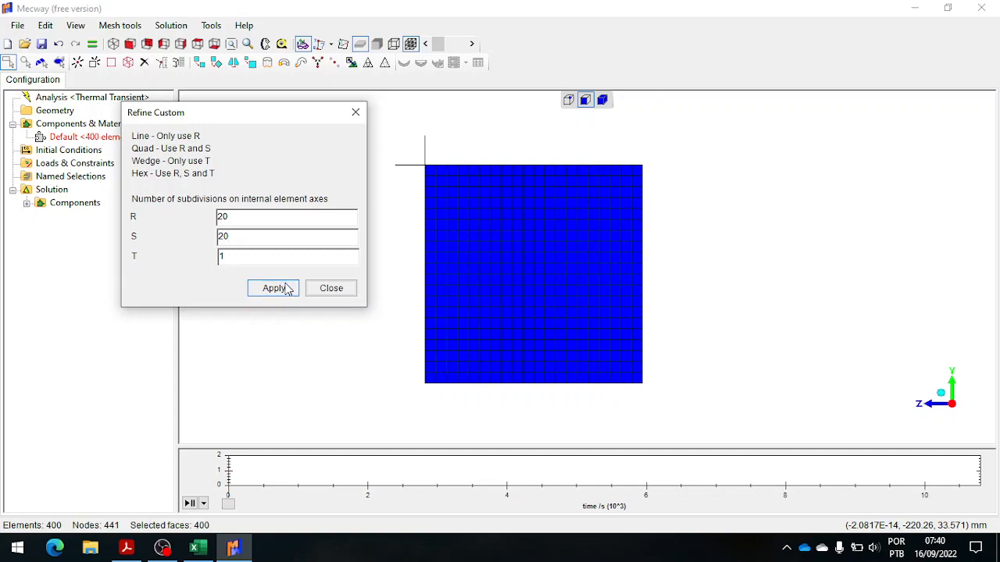
pyautogui.click(330, 288)
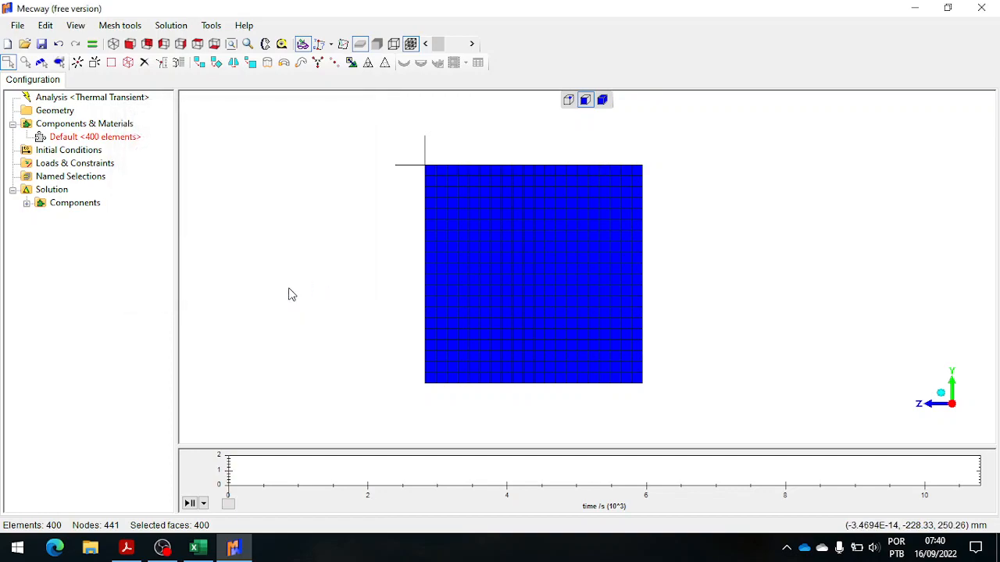
pyautogui.click(354, 254)
pyautogui.scroll(1, 614, 273)
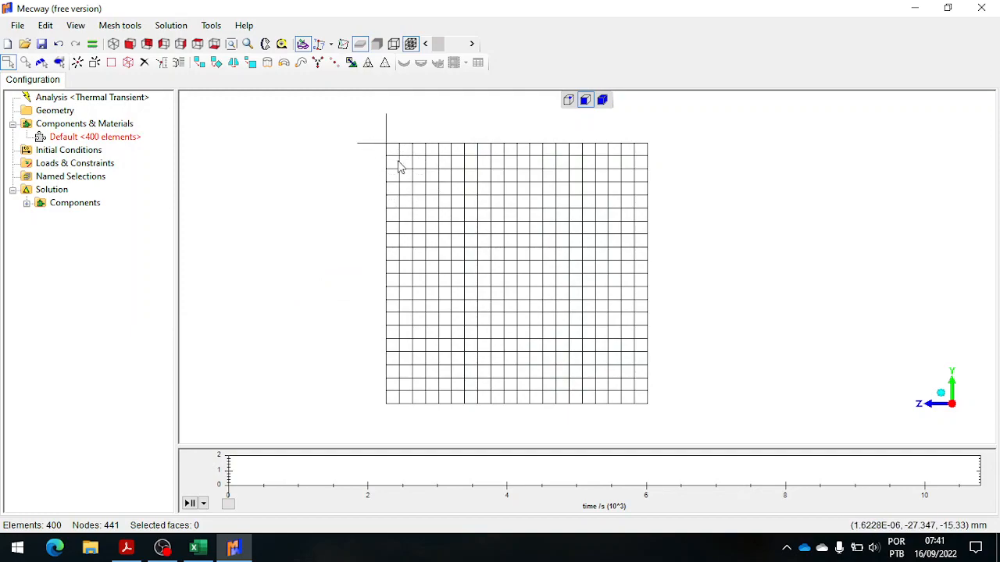
# Pick the element three in from the mesh's upper-left corner and check the bar positions in the assignment PDF
pyautogui.click(422, 181)
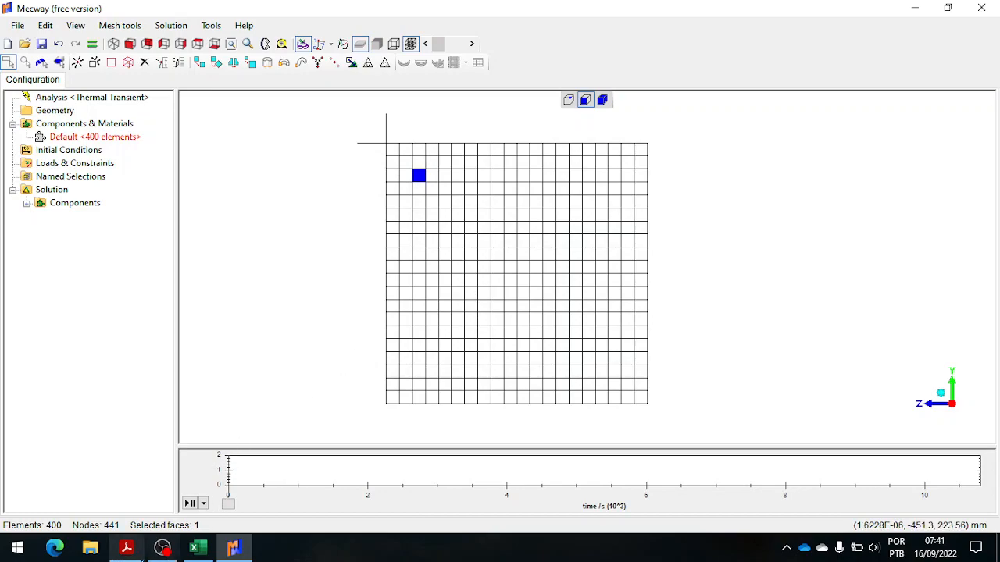
pyautogui.click(125, 548)
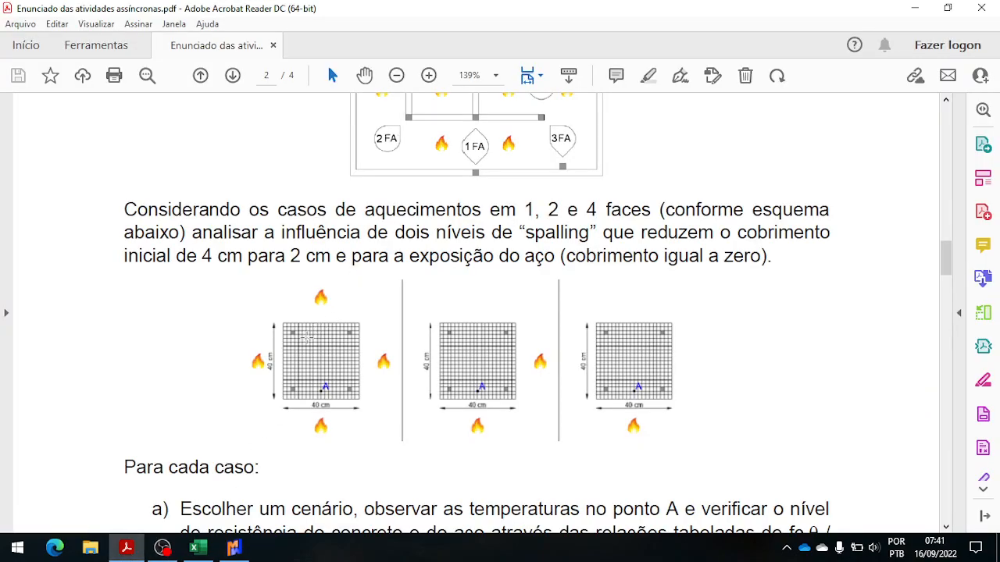
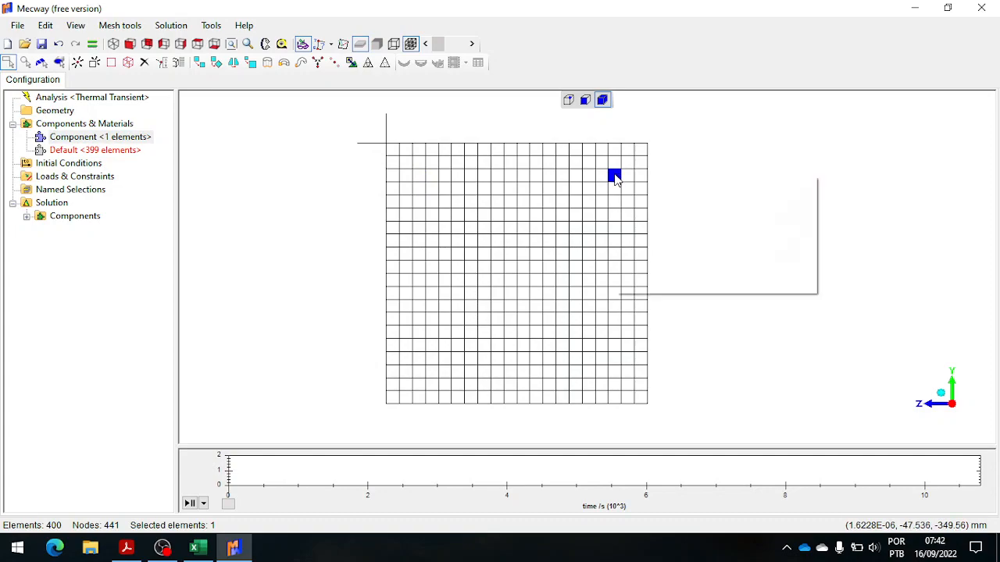
# Assign the elements at the upper-right, lower-left and lower-right bar positions each to its own new component
pyautogui.click(628, 202)
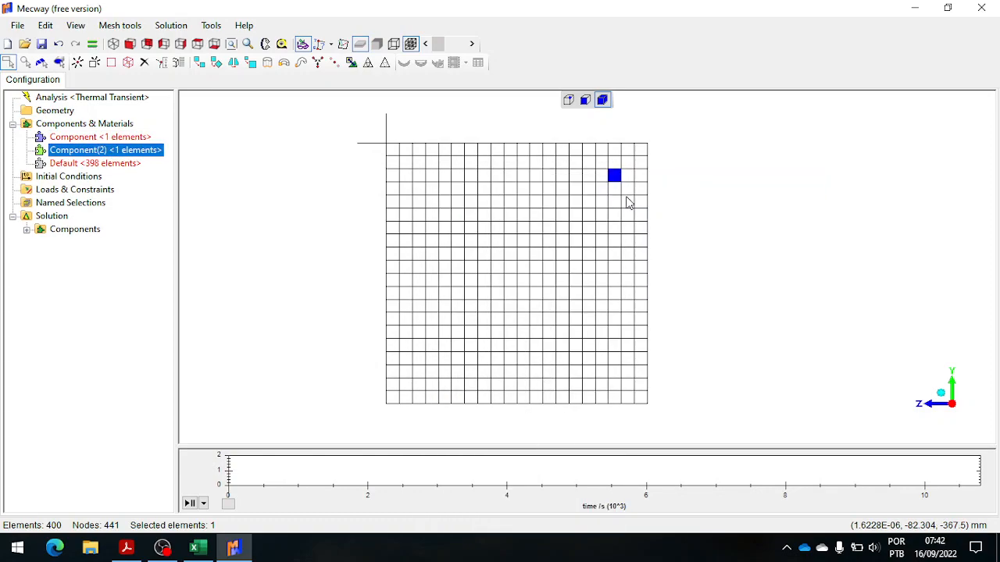
pyautogui.click(422, 374)
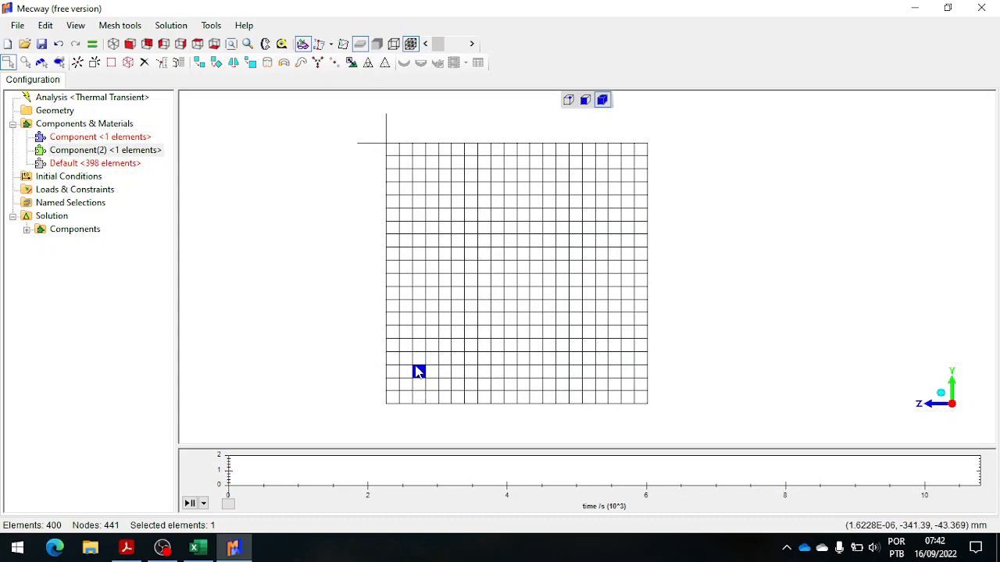
pyautogui.rightClick(422, 370)
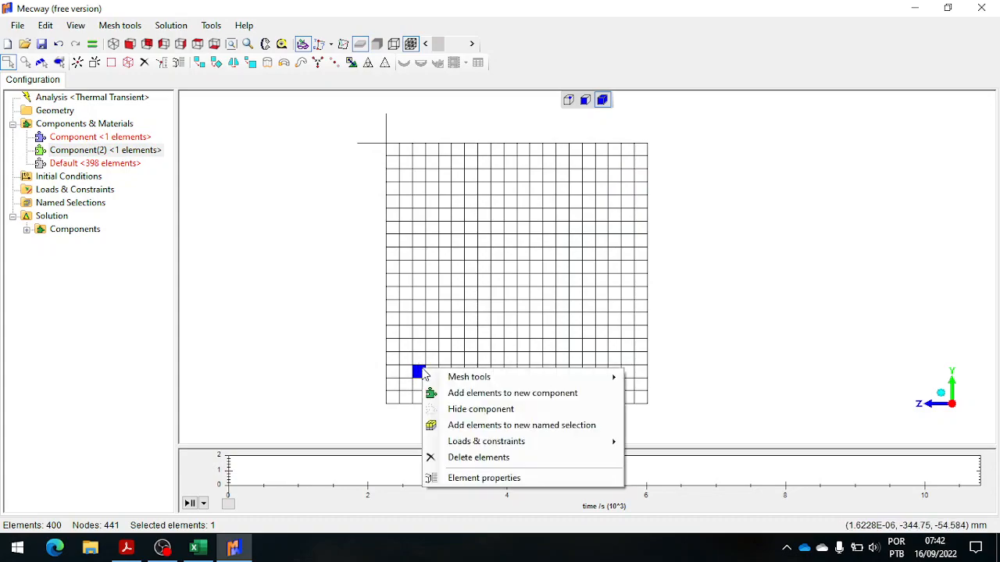
pyautogui.click(465, 396)
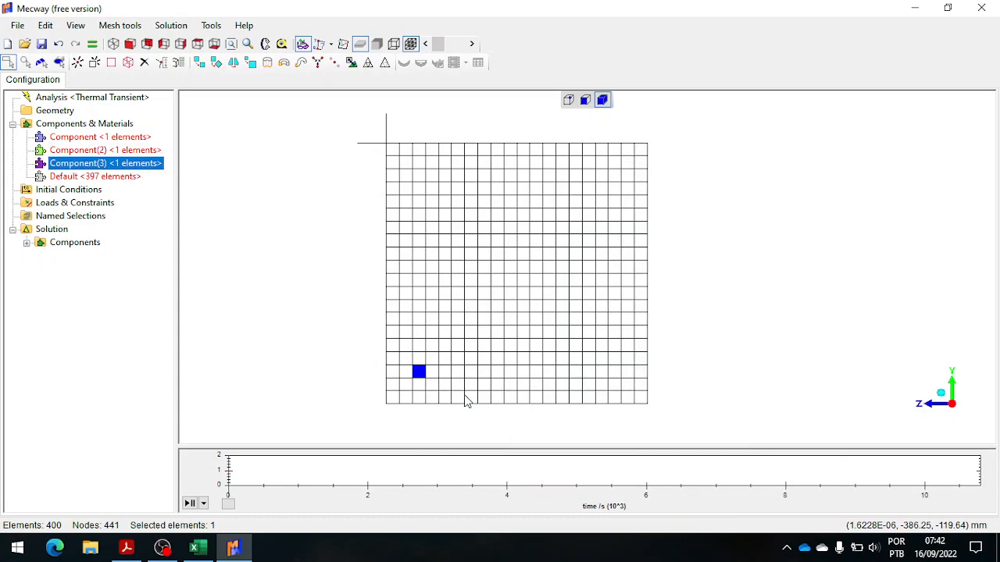
pyautogui.click(614, 373)
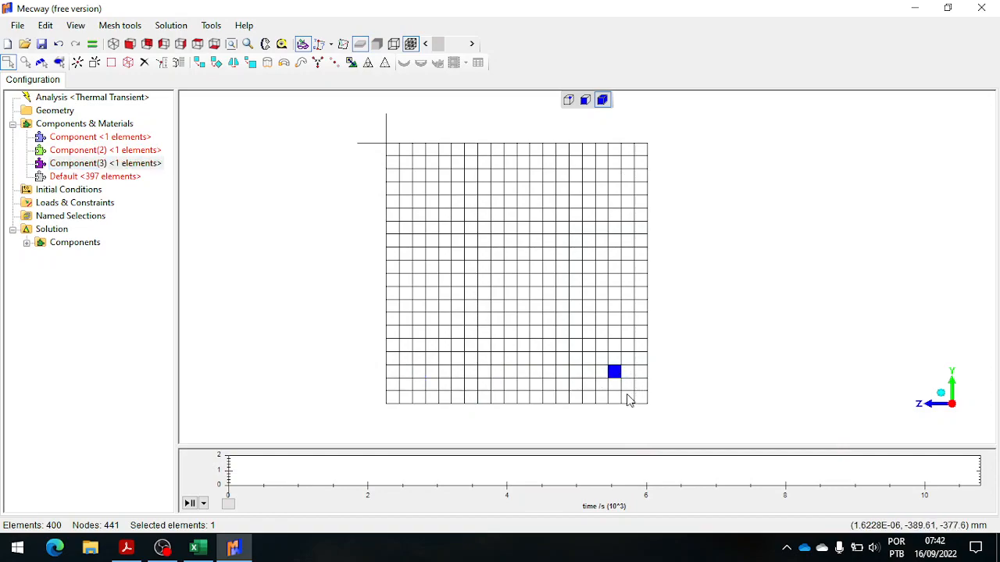
pyautogui.moveTo(618, 368); pyautogui.dragTo(617, 368, button='right')
pyautogui.rightClick(618, 374)
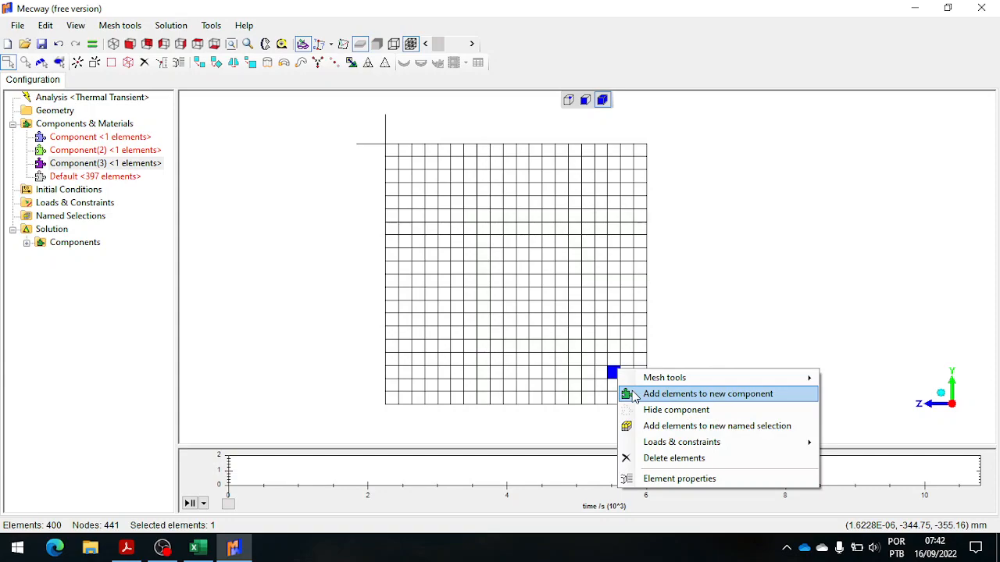
pyautogui.click(634, 395)
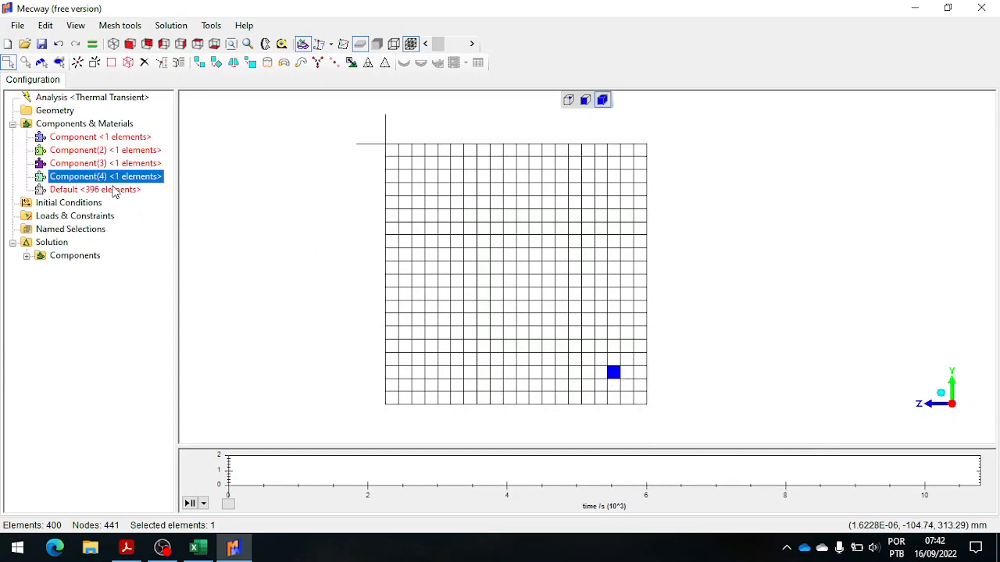
# Highlight Component, Component(2) and Component(3) in turn to check which mesh element each one contains
pyautogui.click(117, 138)
pyautogui.click(122, 151)
pyautogui.click(127, 164)
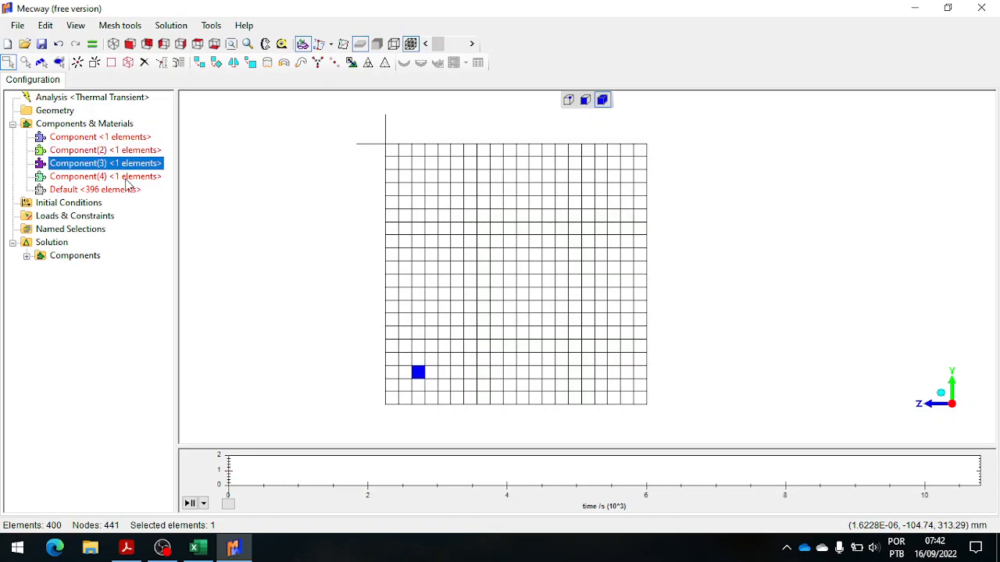
# Check which elements Component(4) and Default contain, and rename the upper-left bar component as aço_1
pyautogui.click(125, 178)
pyautogui.click(122, 190)
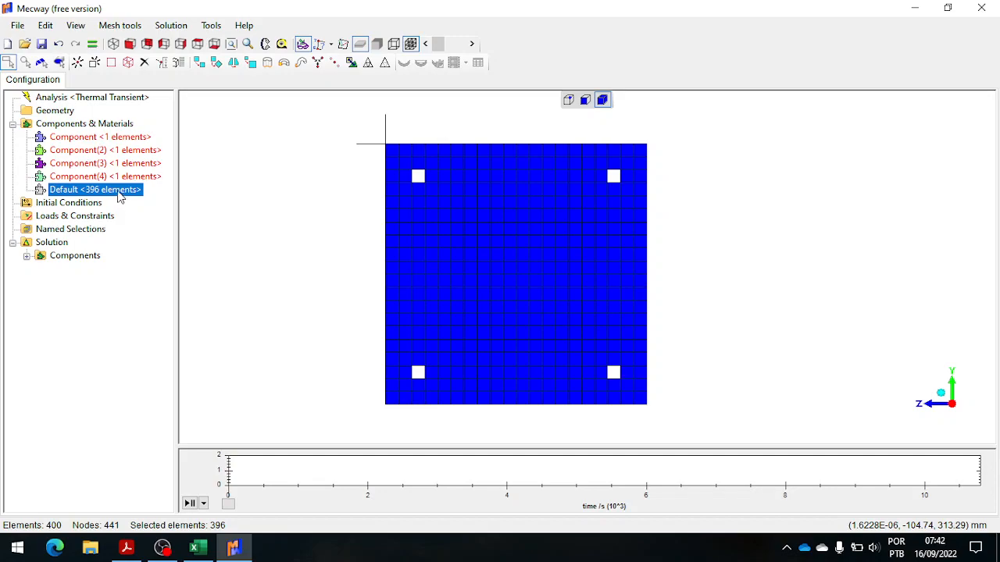
pyautogui.click(122, 140)
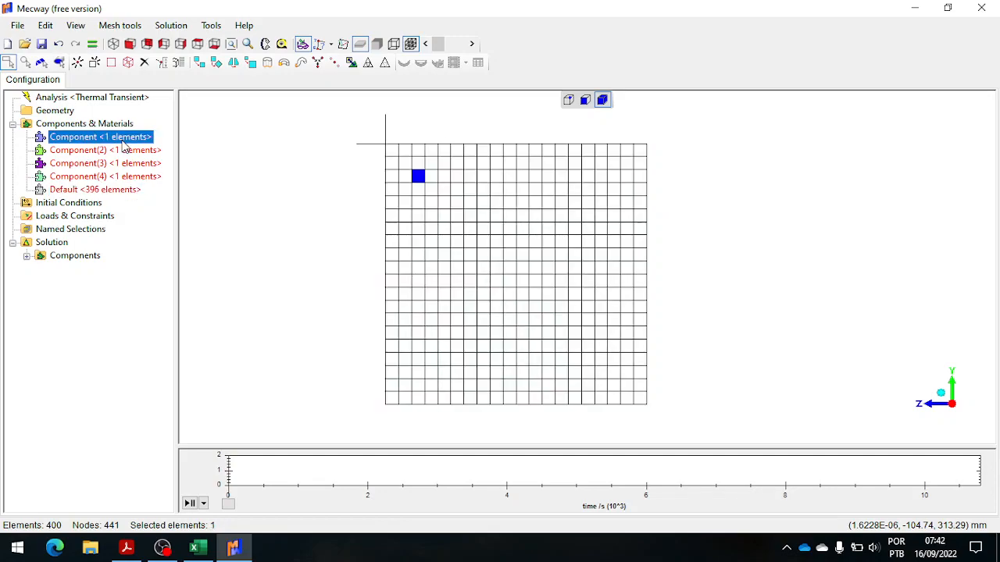
pyautogui.rightClick(125, 145)
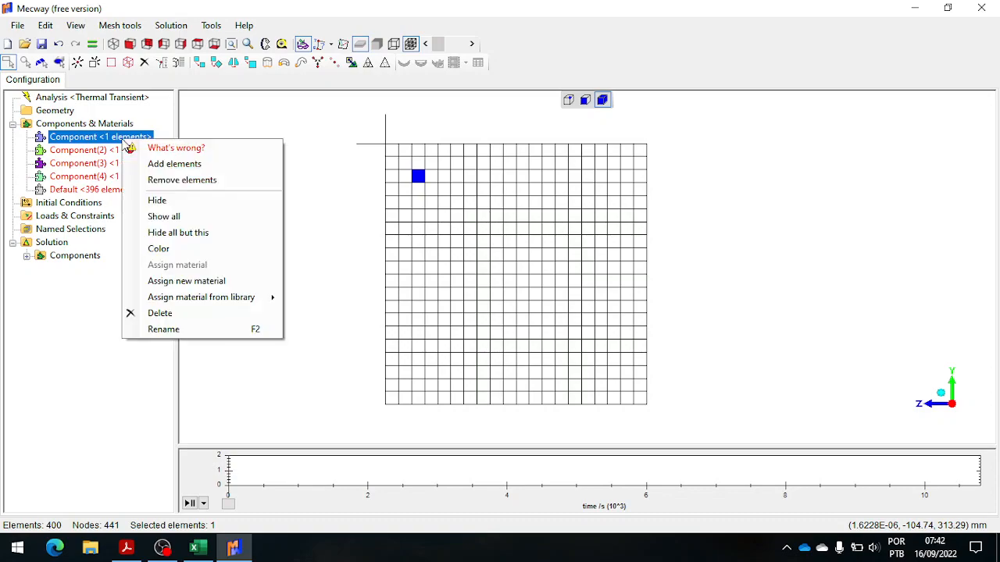
pyautogui.click(168, 331)
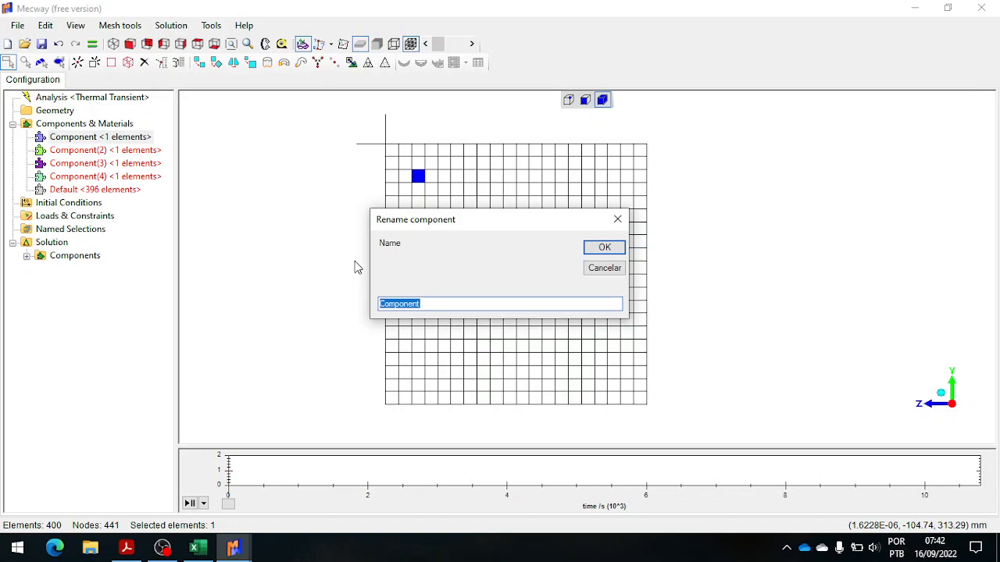
pyautogui.write('ACO')
pyautogui.click(606, 248)
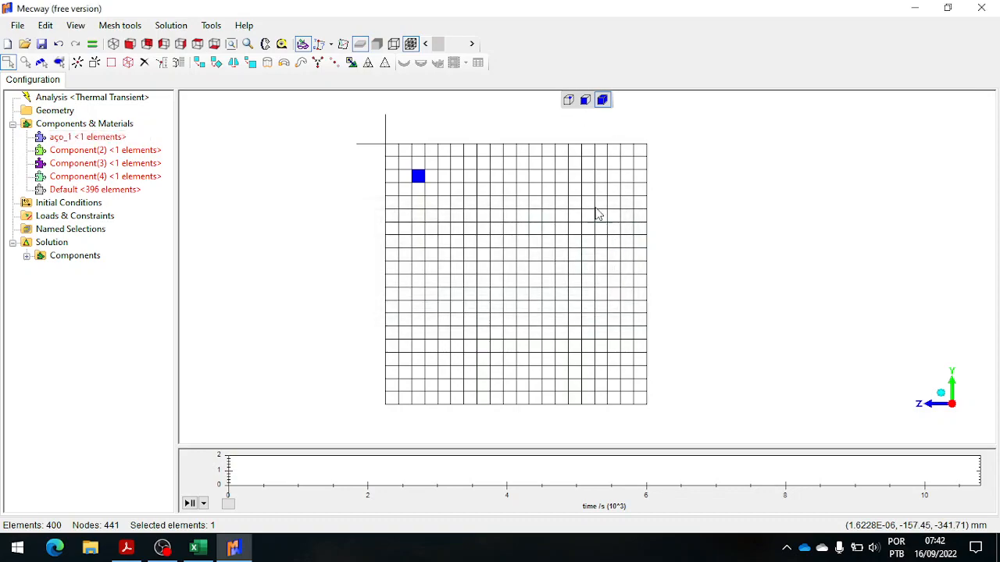
# Rename Component(2), the upper-right bar element, as aço_2
pyautogui.click(114, 152)
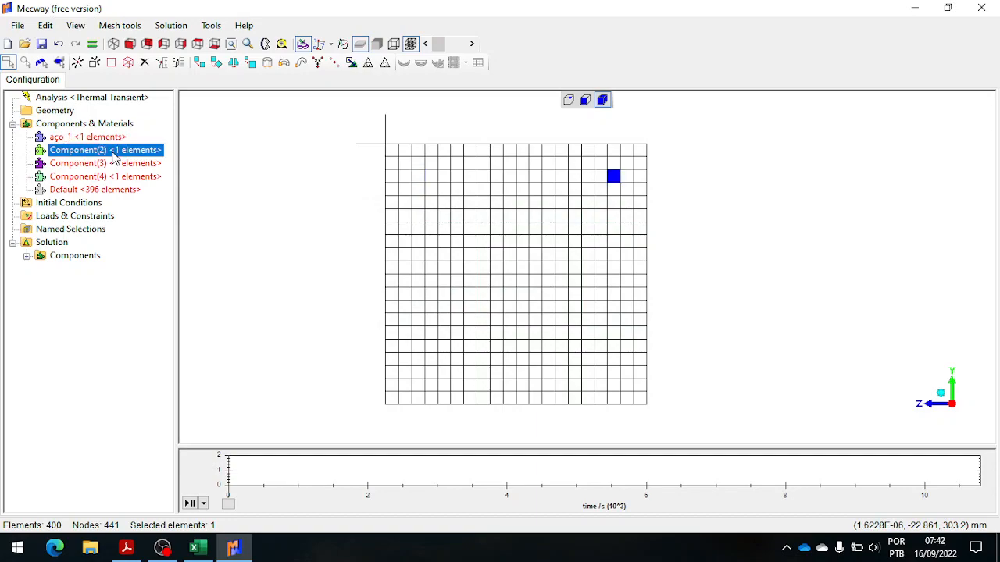
pyautogui.rightClick(115, 156)
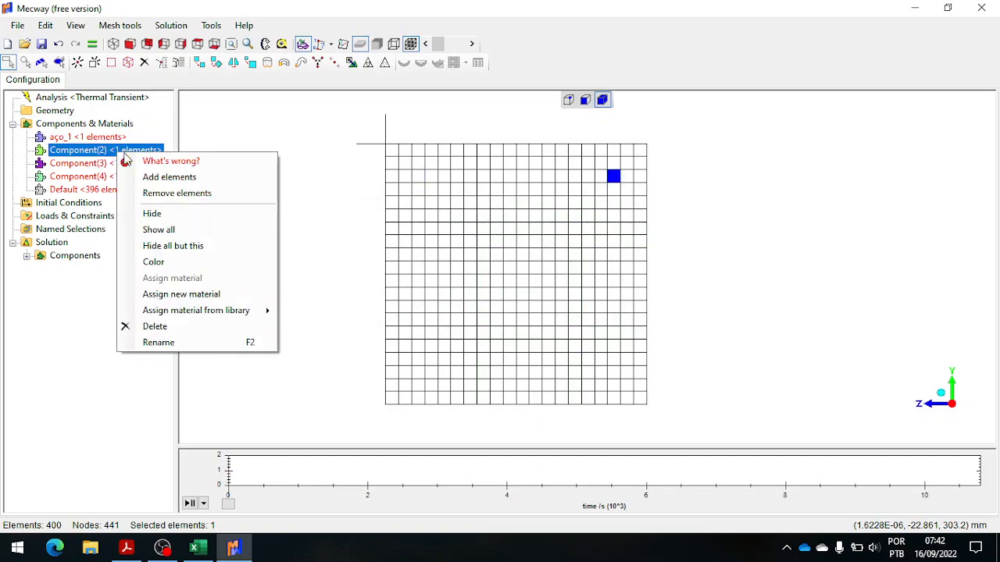
pyautogui.click(194, 343)
pyautogui.write('aço 2')
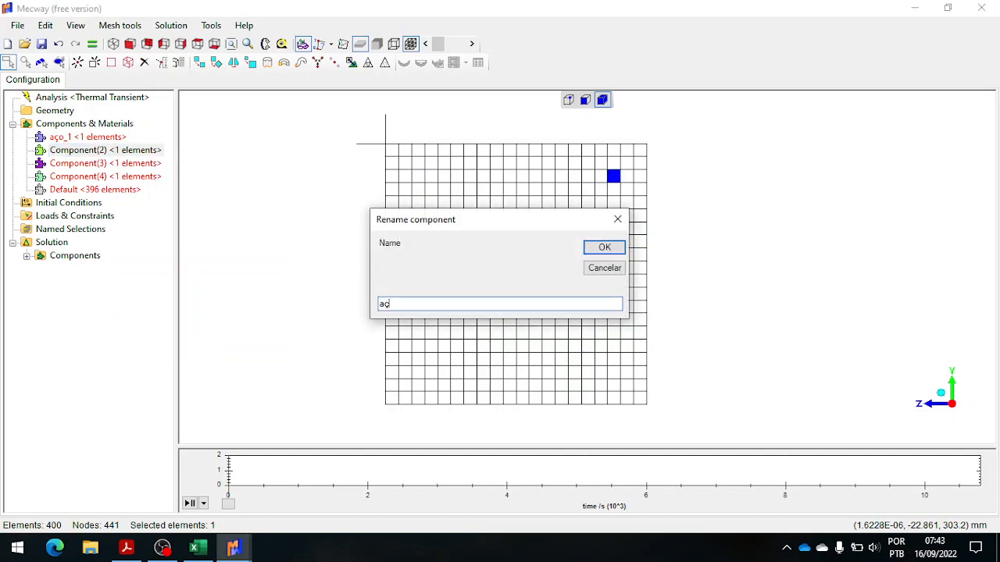
pyautogui.click(605, 247)
# Rename Component(3), the lower-left bar element, as aço_3
pyautogui.rightClick(142, 166)
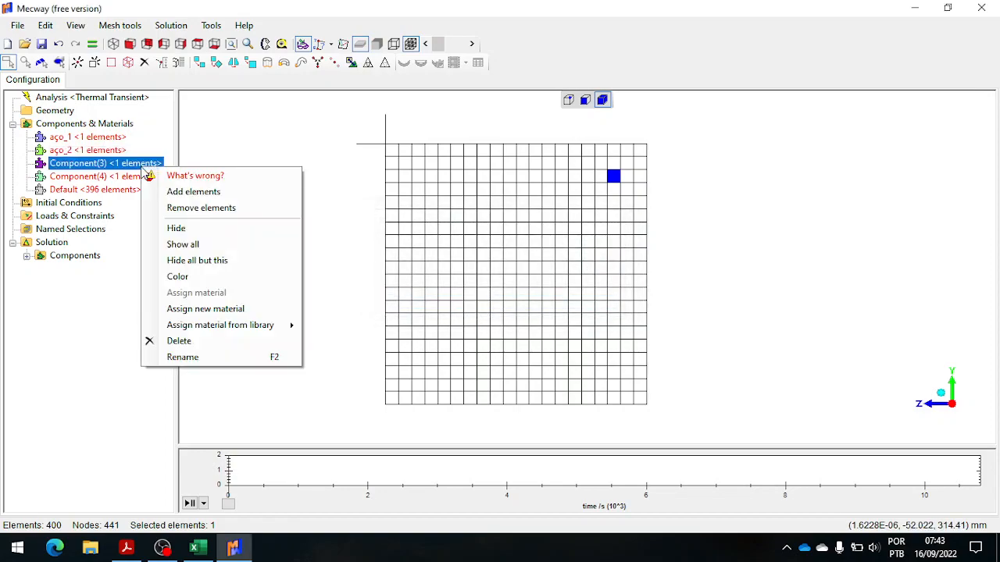
pyautogui.click(213, 355)
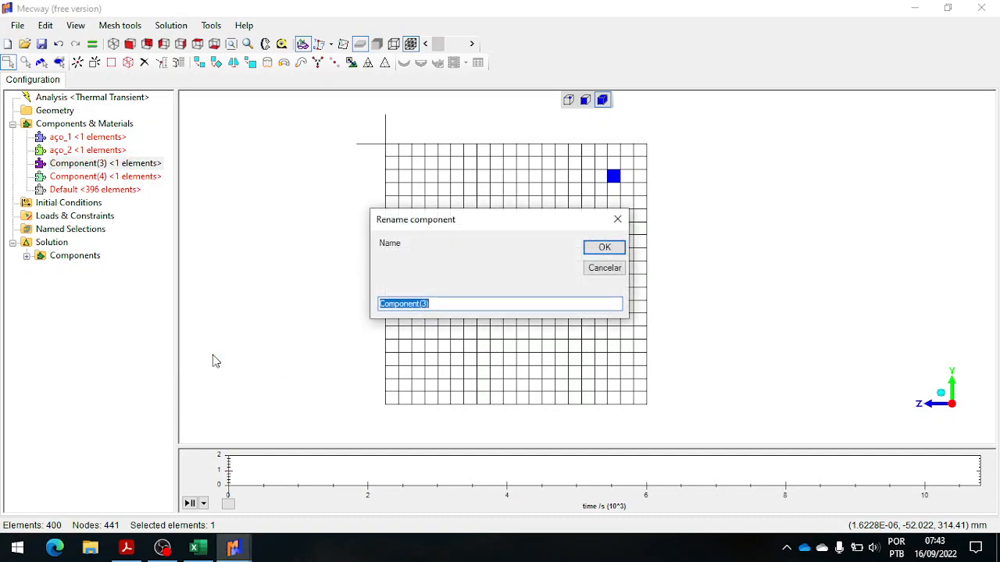
pyautogui.write('aço 3')
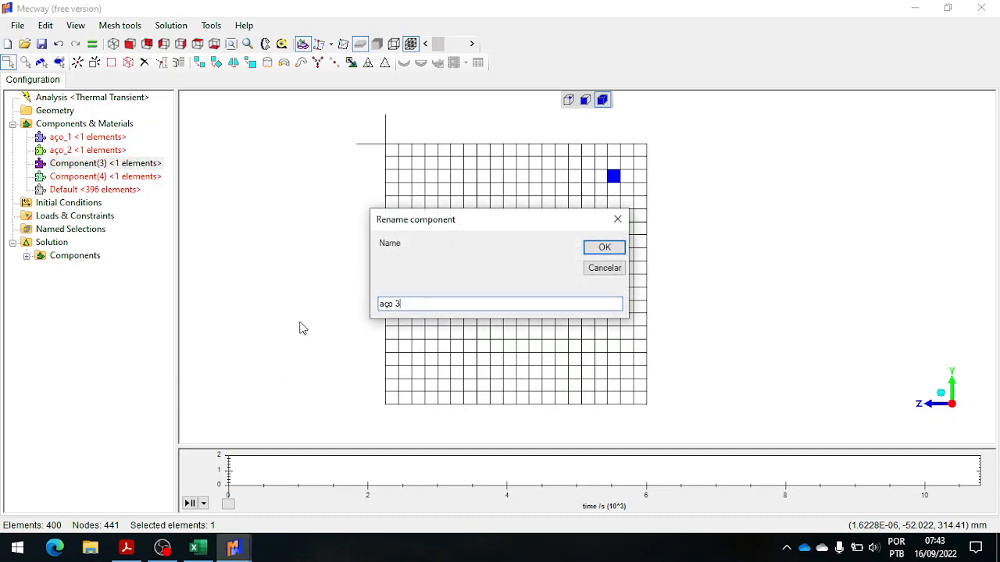
pyautogui.click(591, 249)
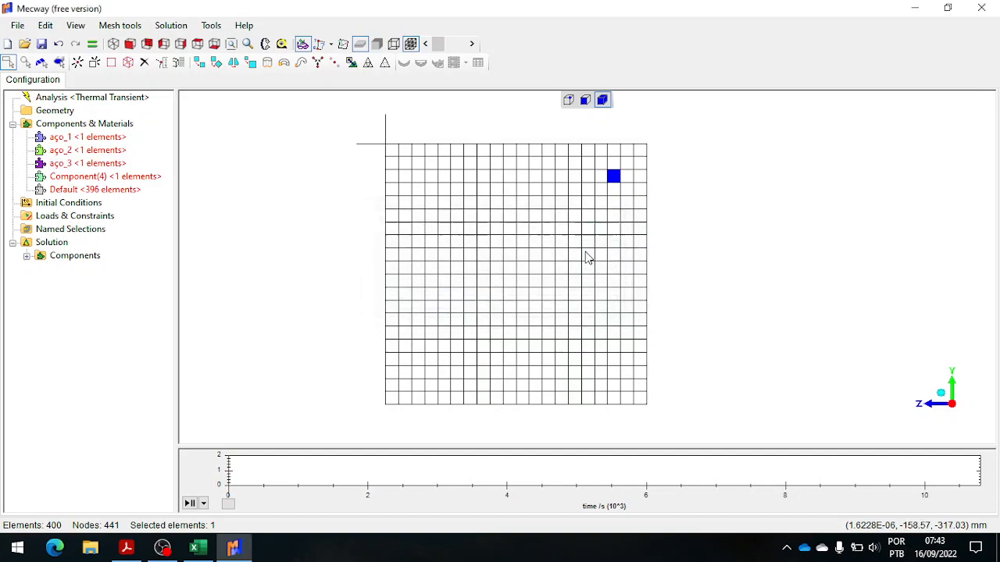
# Rename Component(4), the lower-right bar element, as aço_4
pyautogui.click(104, 166)
pyautogui.click(105, 176)
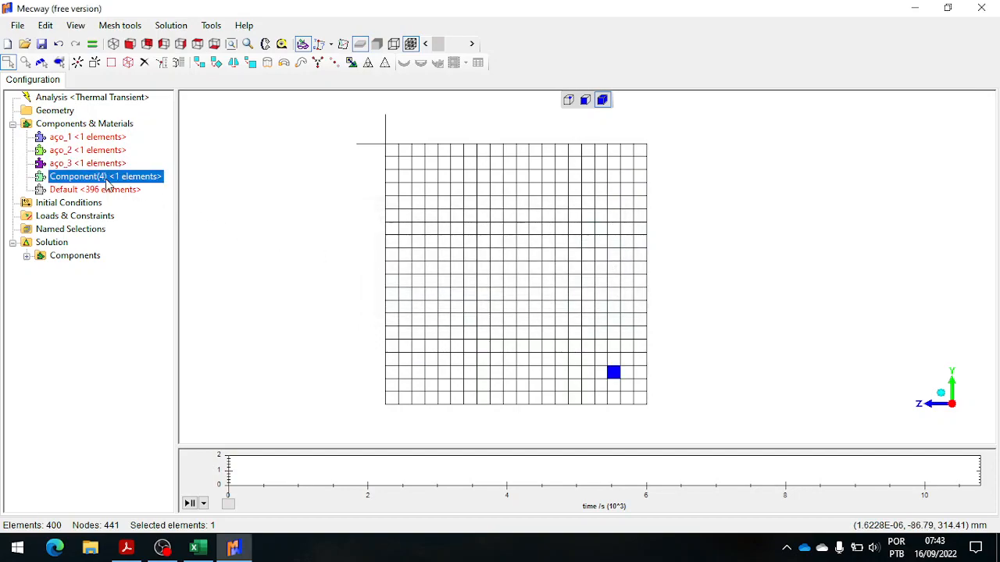
pyautogui.rightClick(106, 177)
pyautogui.click(148, 370)
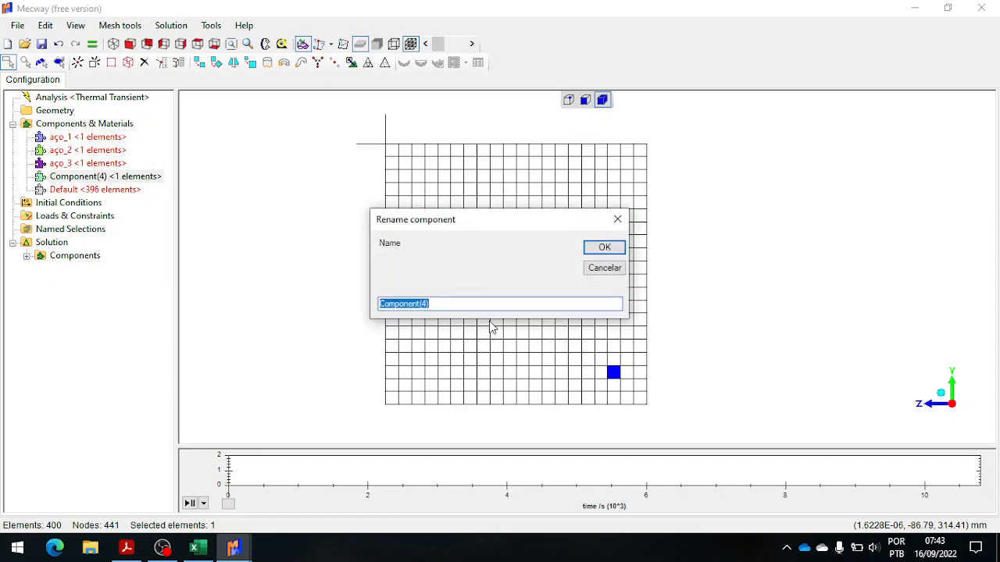
pyautogui.write('aço 4')
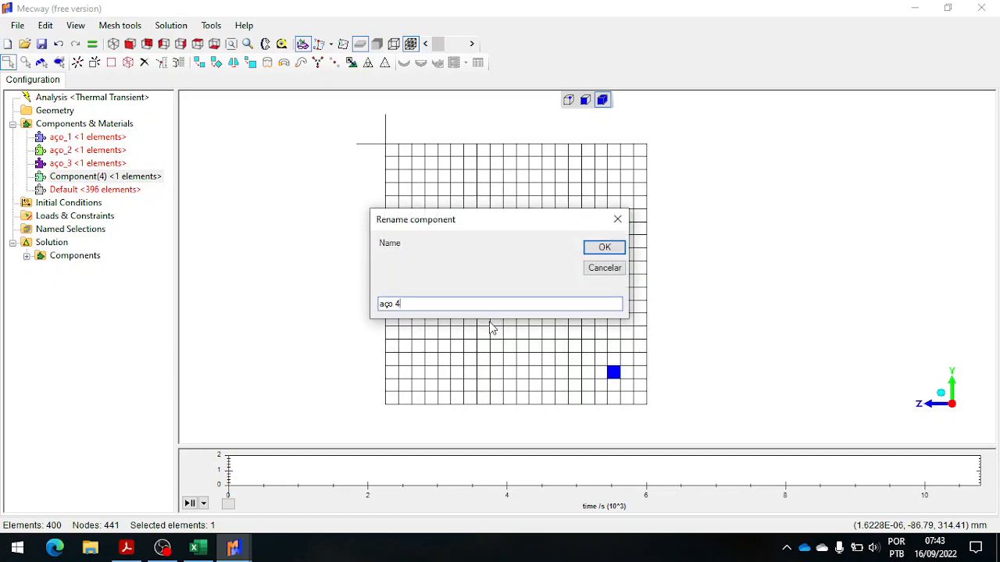
pyautogui.click(604, 247)
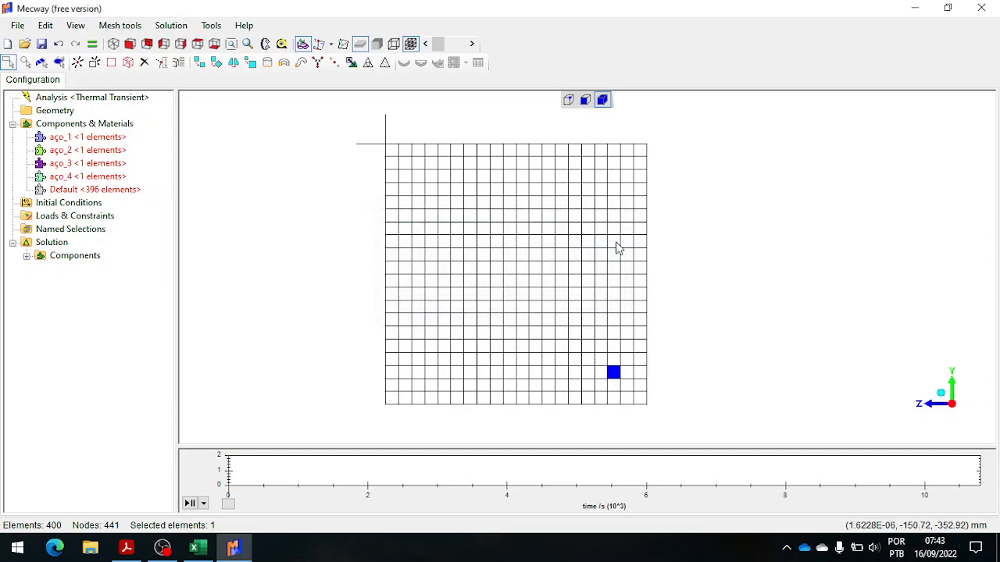
# Rename the Default component, which holds the rest of the mesh, as concreto
pyautogui.click(83, 193)
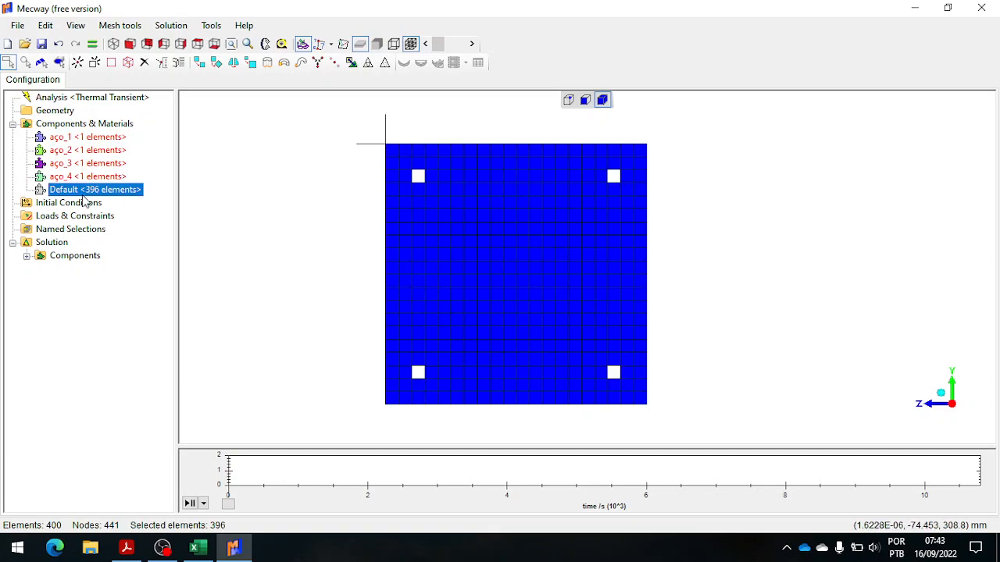
pyautogui.rightClick(86, 194)
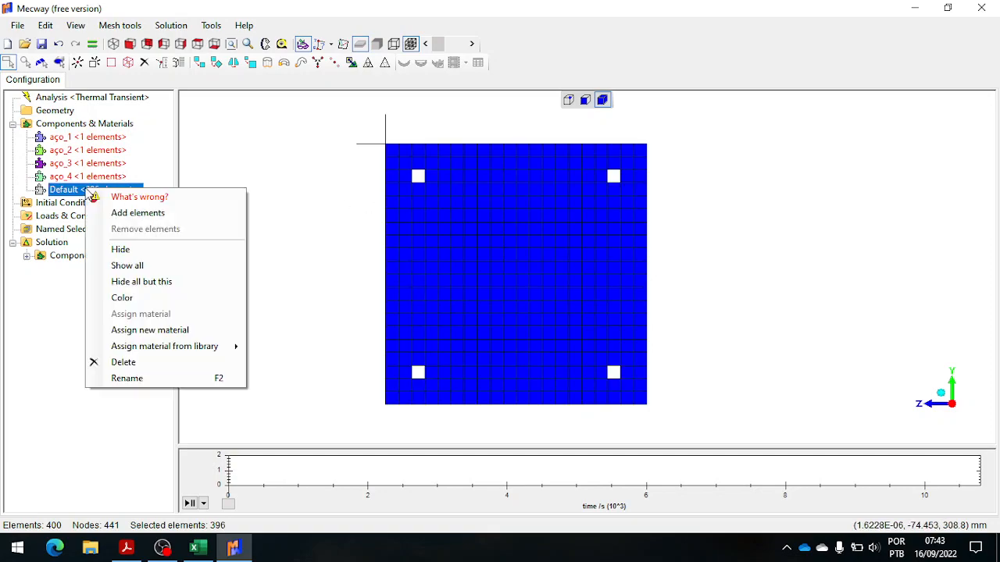
pyautogui.click(161, 380)
pyautogui.write('concreto')
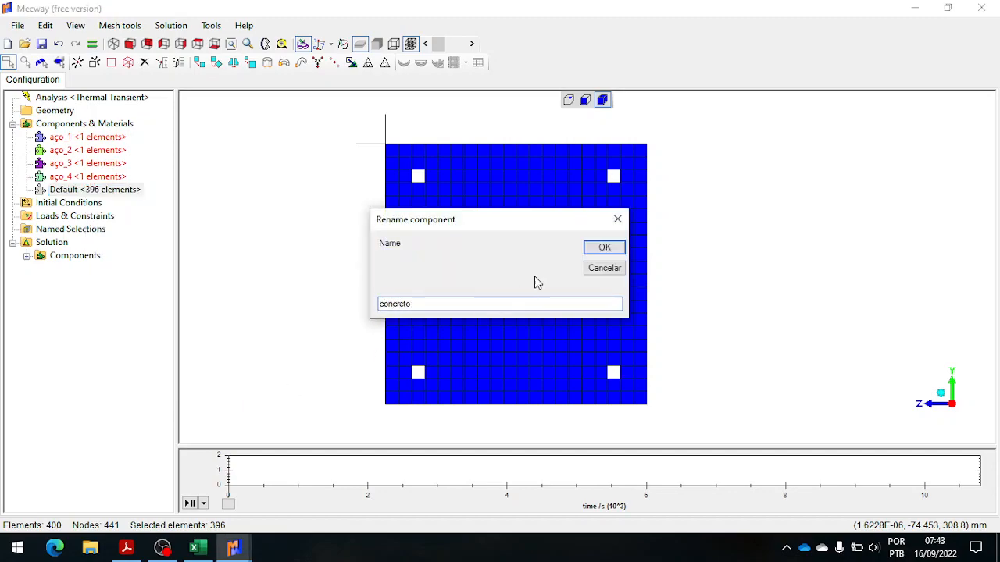
pyautogui.click(600, 248)
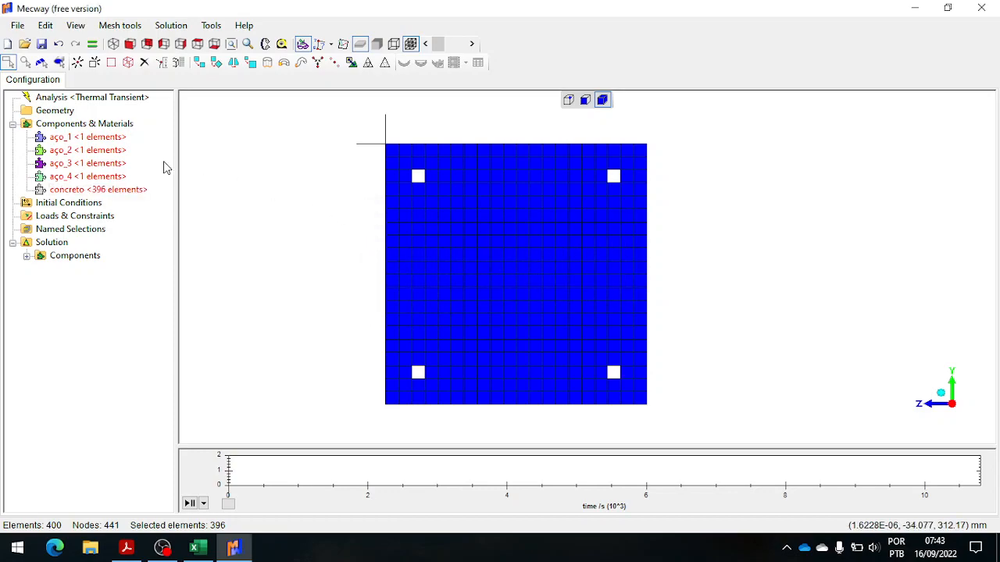
pyautogui.click(108, 139)
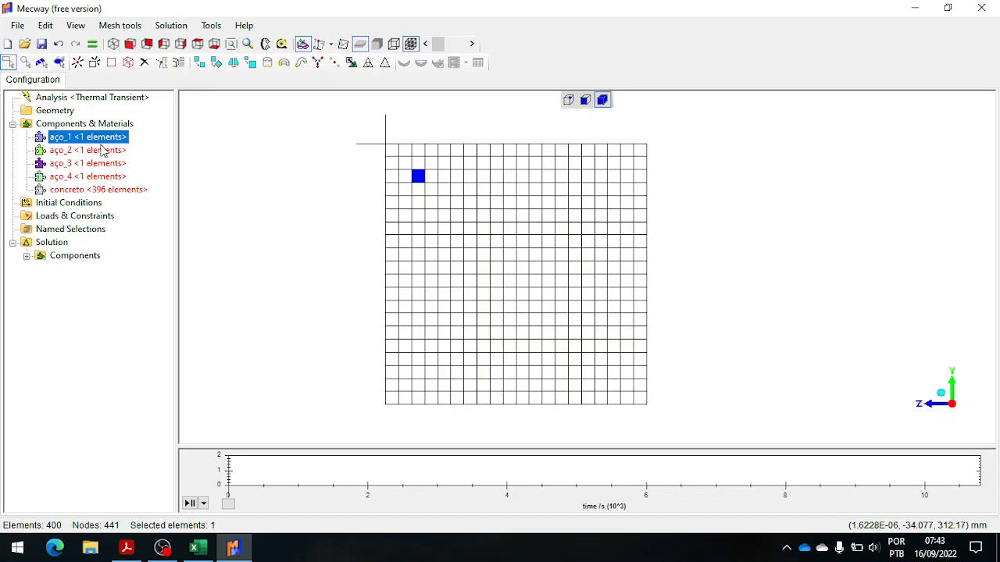
pyautogui.click(102, 150)
pyautogui.click(104, 139)
pyautogui.rightClick(105, 144)
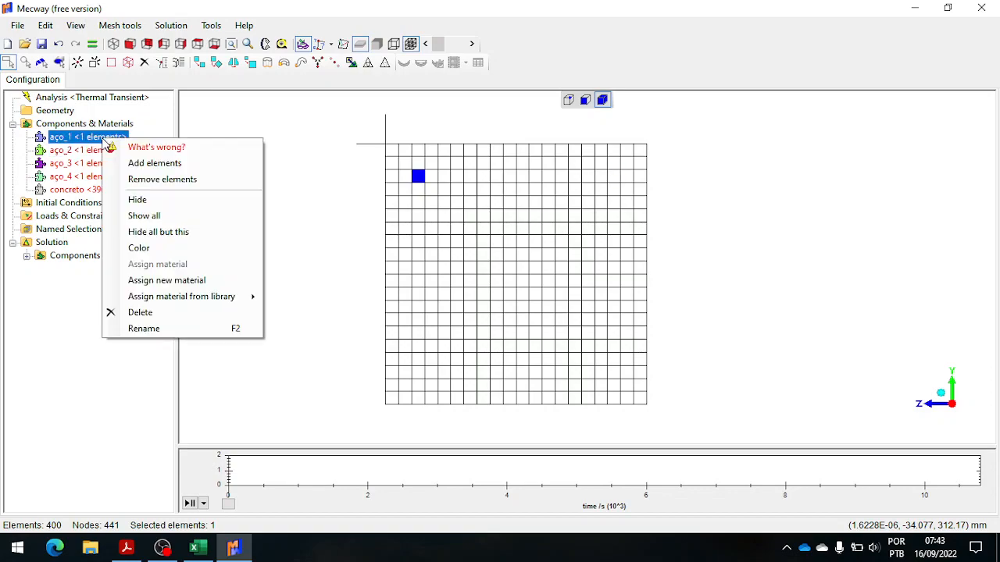
pyautogui.click(193, 282)
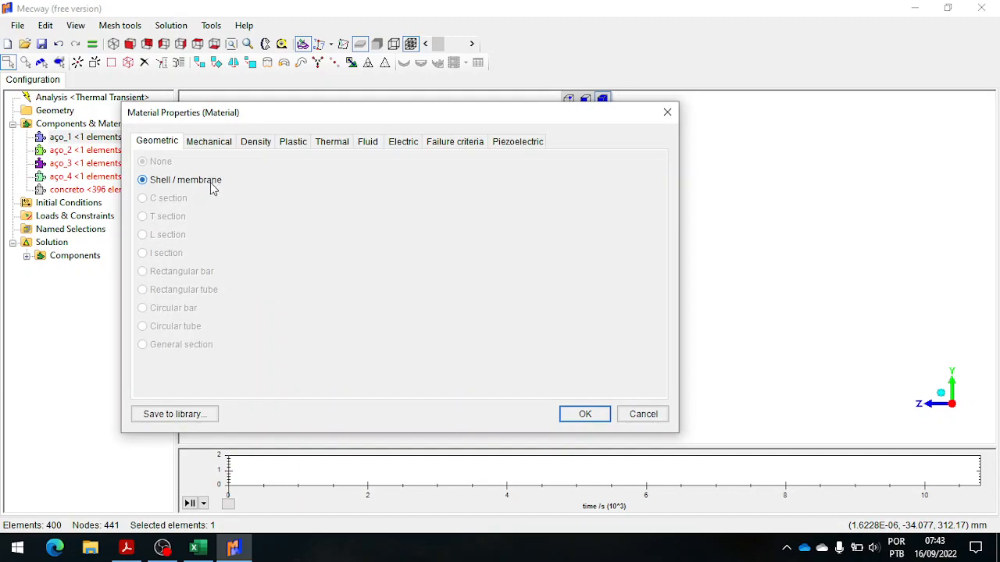
pyautogui.click(506, 173)
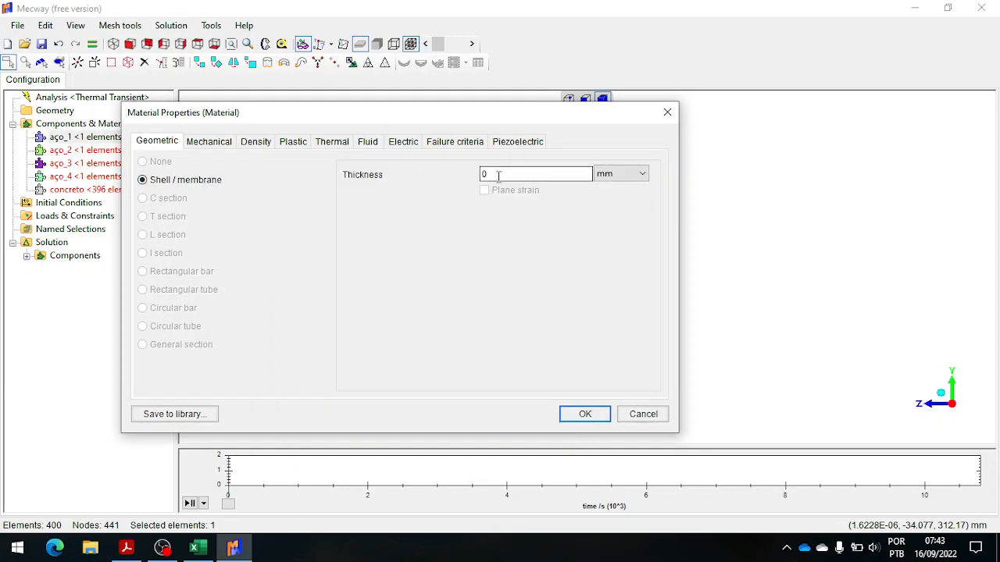
pyautogui.doubleClick(498, 176)
pyautogui.write('15')
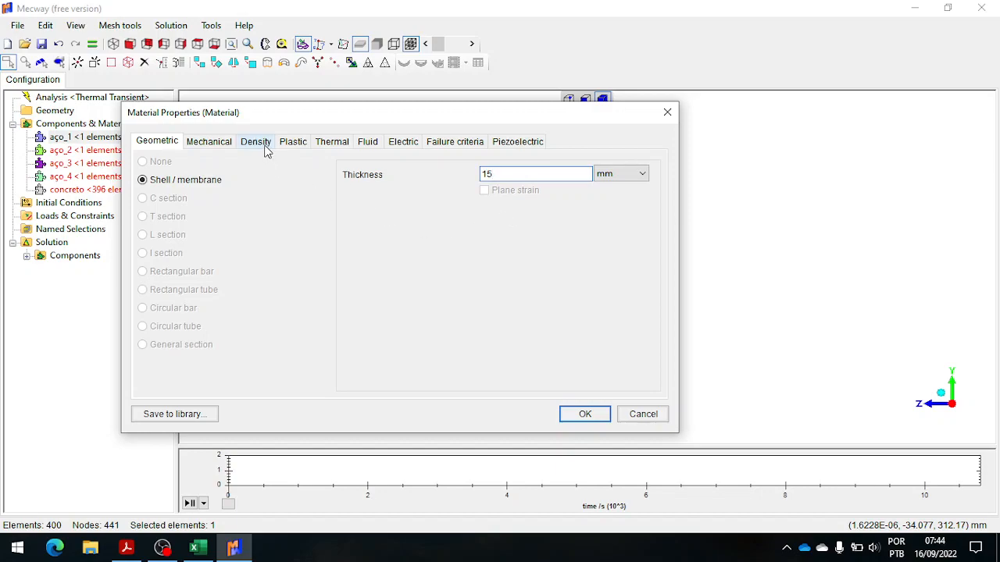
pyautogui.click(228, 146)
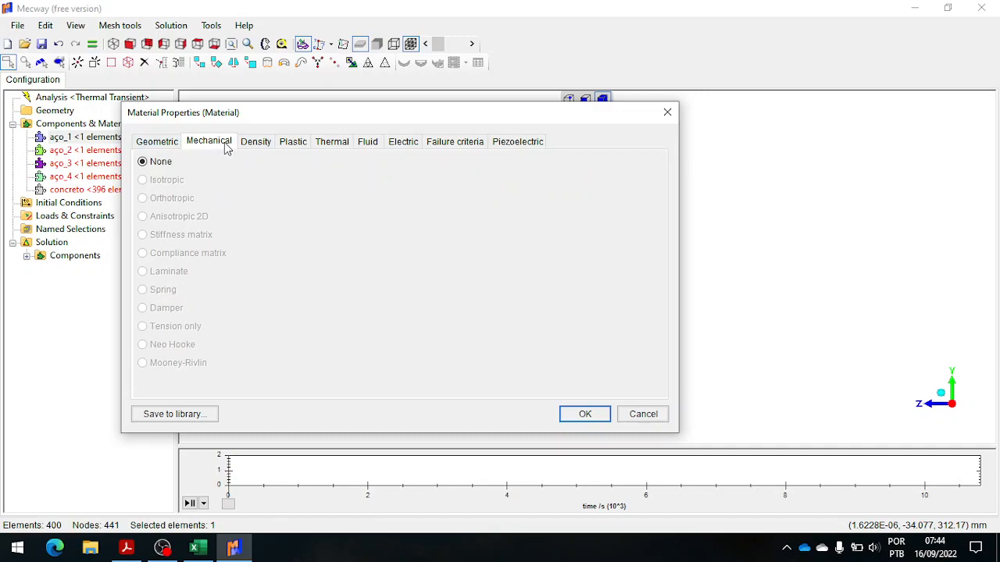
pyautogui.click(245, 144)
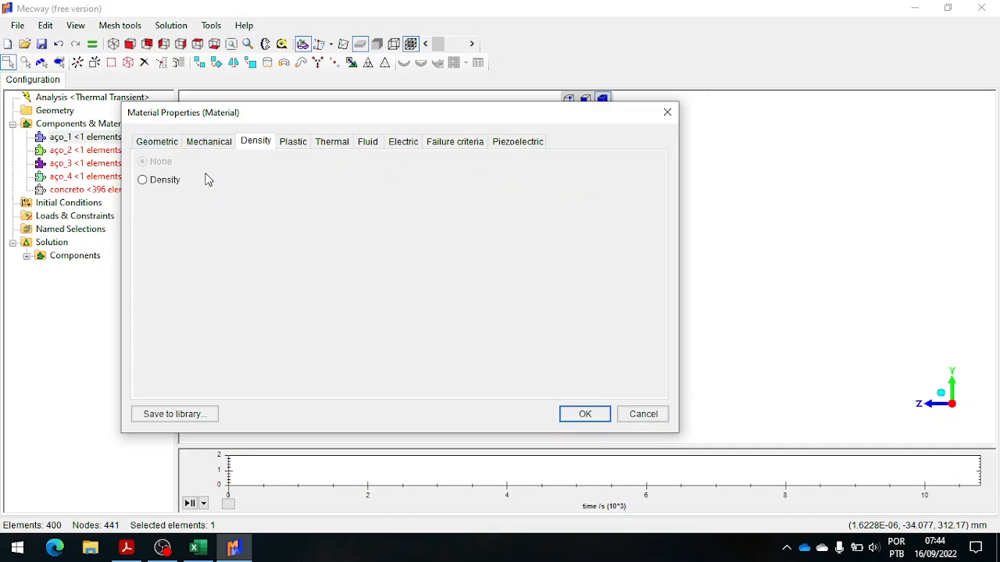
pyautogui.click(166, 181)
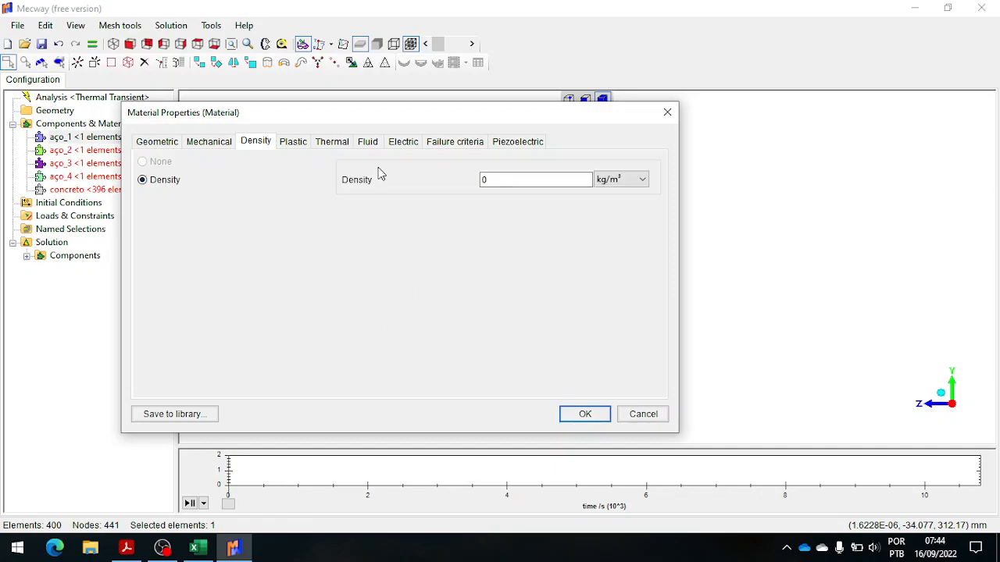
# Bring the assignment PDF's concrete and steel property tables into the right half of the screen, and cancel the material properties dialog in Mecway
pyautogui.click(126, 547)
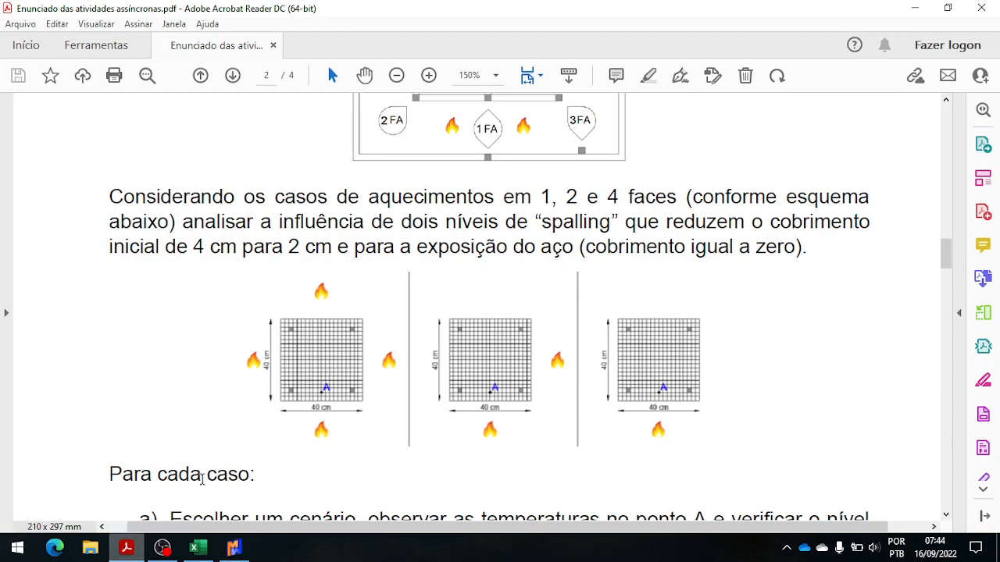
pyautogui.scroll(-10, 393, 368)
pyautogui.scroll(-15, 392, 367)
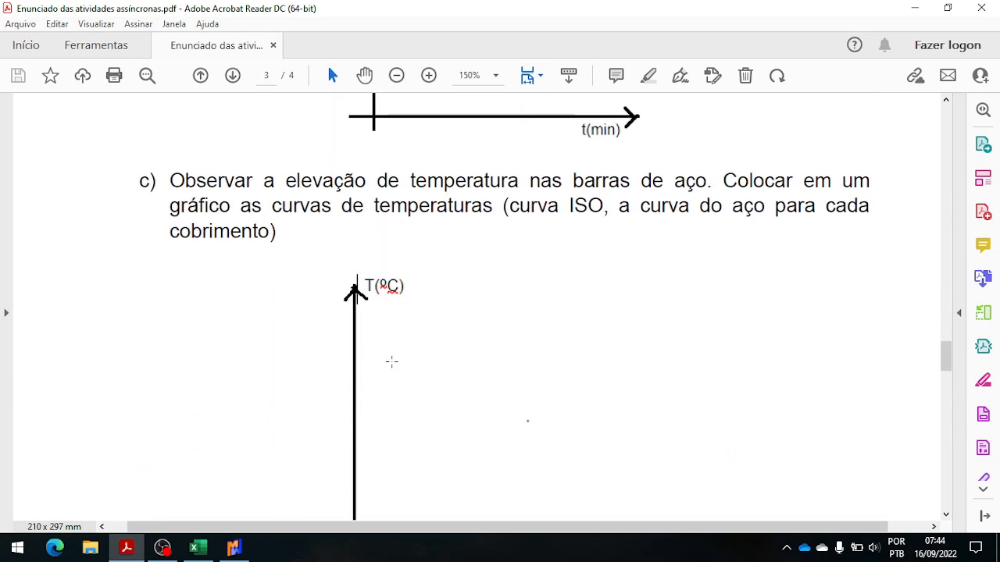
pyautogui.scroll(-8, 393, 366)
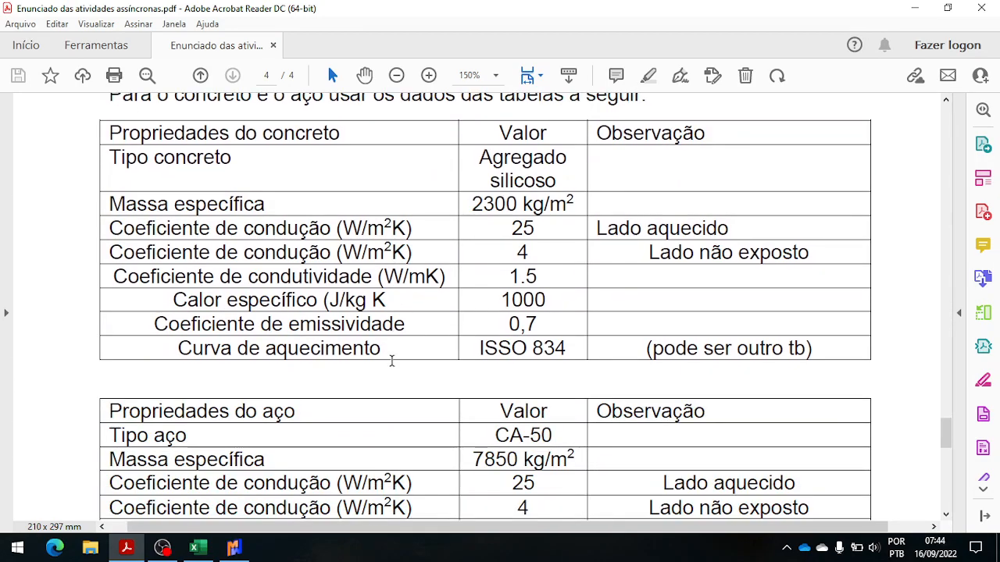
pyautogui.keyDown('ctrl'); pyautogui.scroll(-2, 392, 361); pyautogui.keyUp('ctrl')
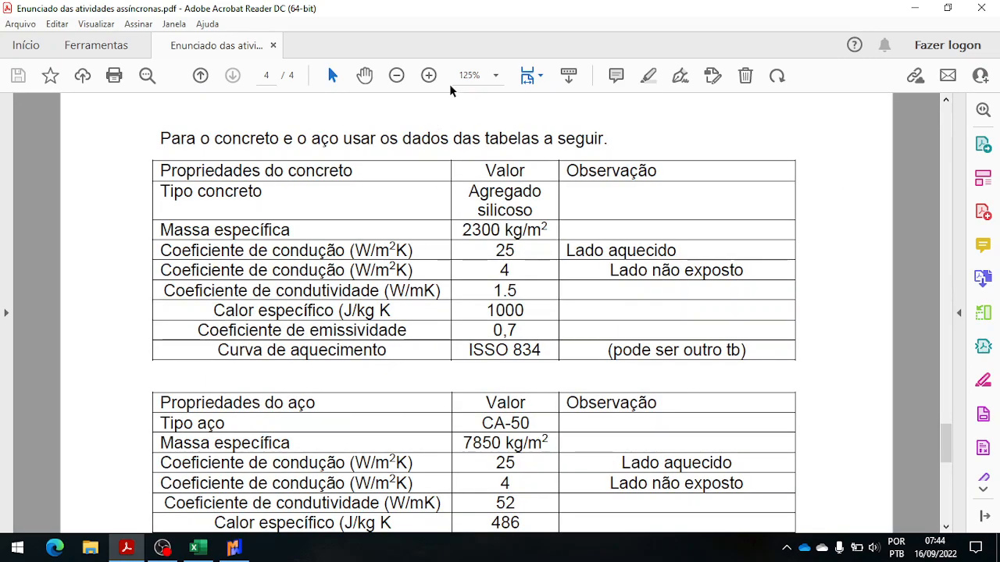
pyautogui.moveTo(472, 11); pyautogui.dragTo(998, 179)
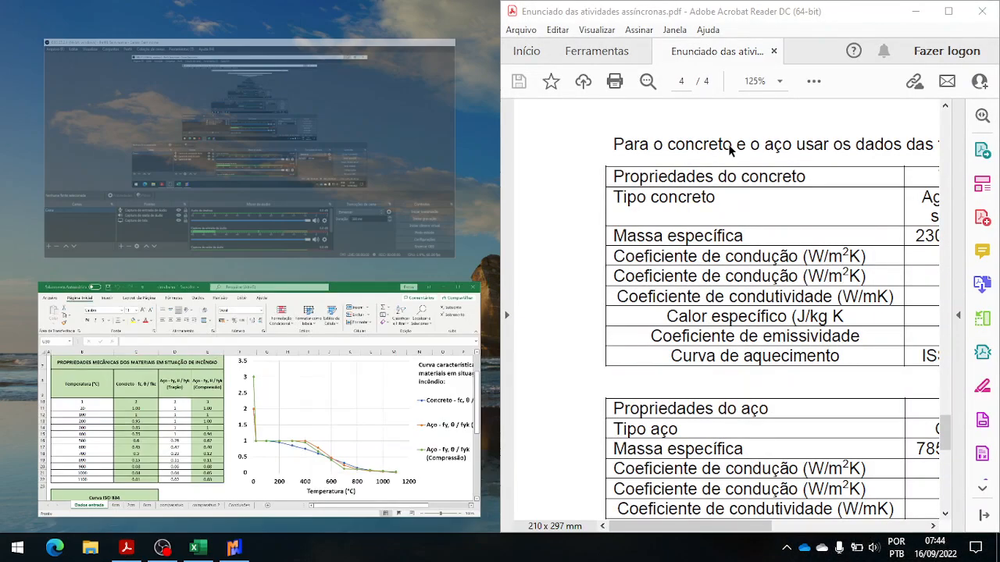
pyautogui.click(233, 548)
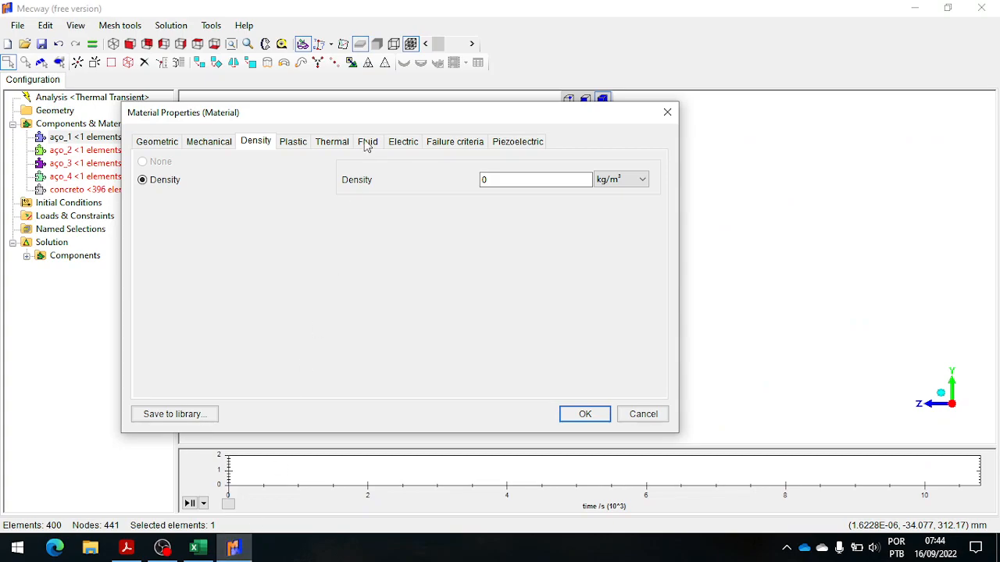
pyautogui.click(668, 112)
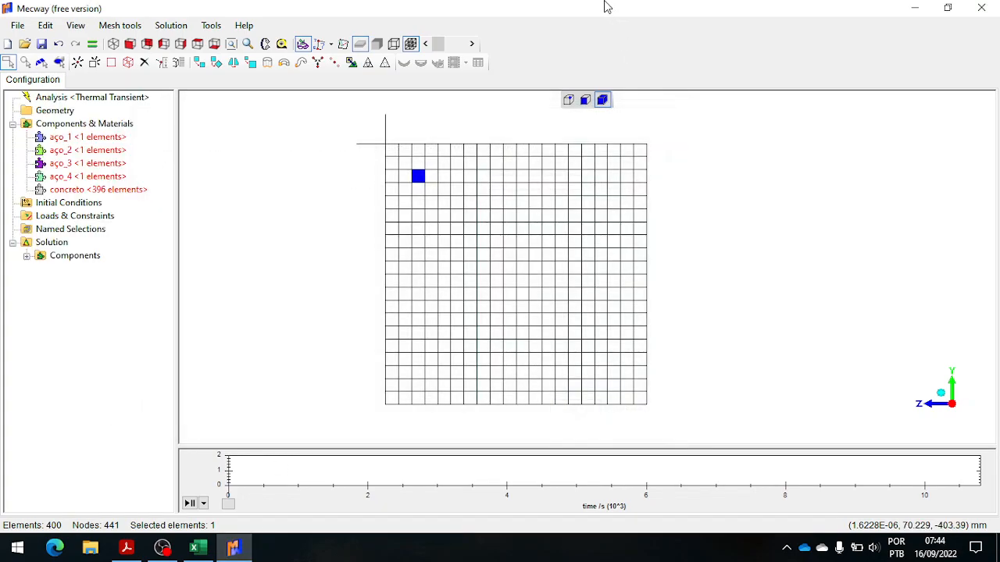
# Place Mecway side by side with the assignment PDF and set the PDF zoom to 100%
pyautogui.moveTo(603, 4); pyautogui.dragTo(4, 115)
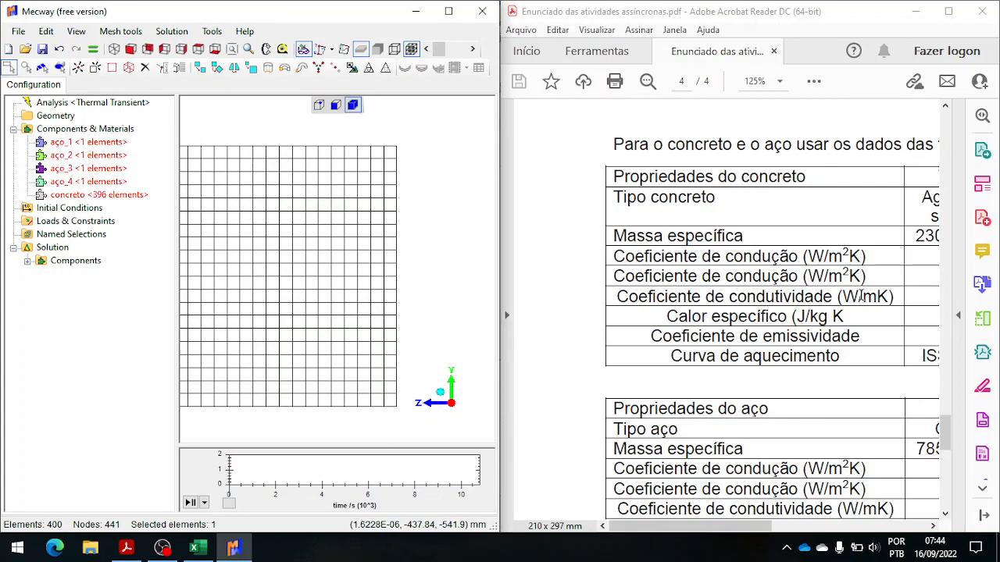
pyautogui.click(781, 86)
pyautogui.click(781, 86)
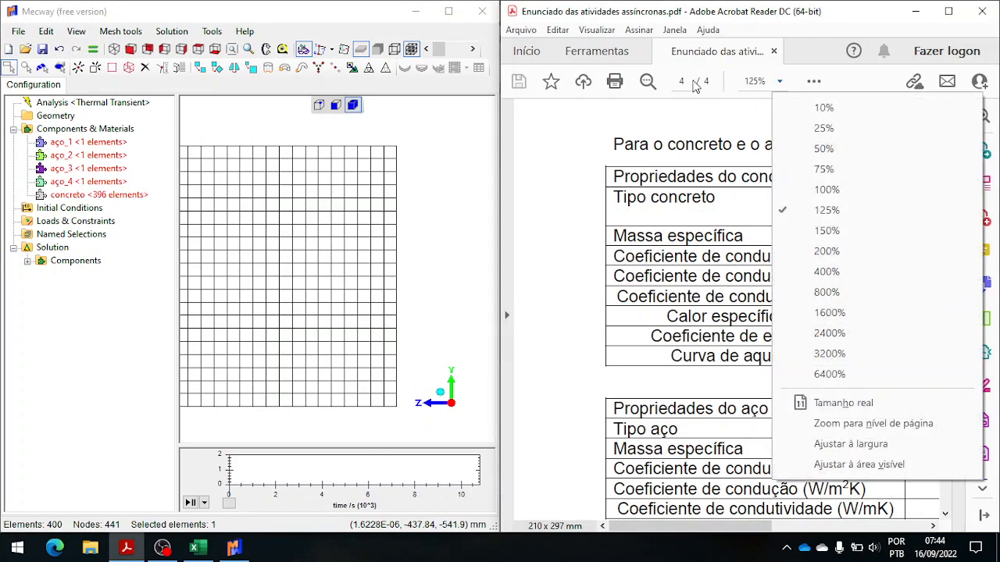
pyautogui.click(846, 203)
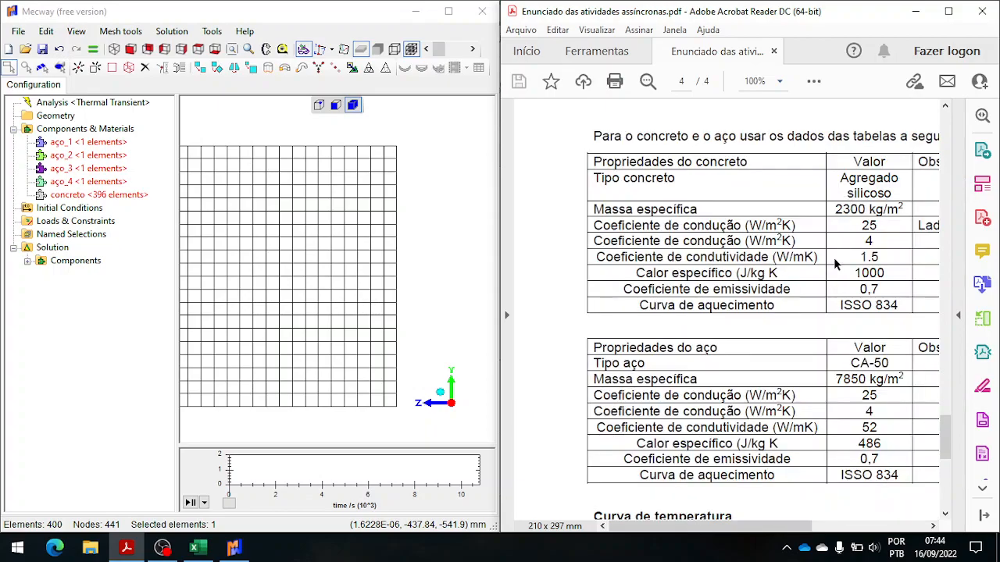
pyautogui.moveTo(746, 526); pyautogui.dragTo(780, 541)
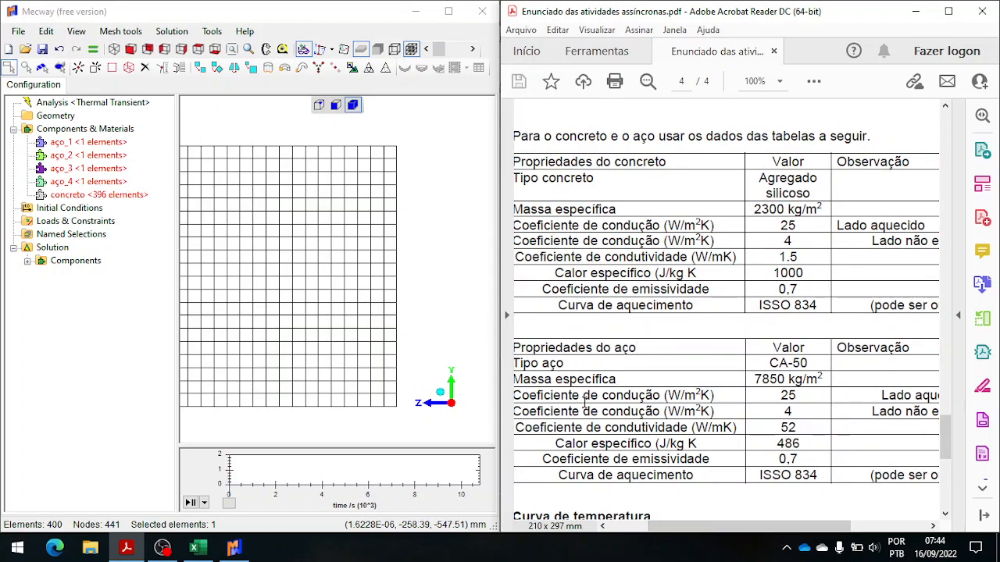
# Fit the PDF page to the window width with the concrete and steel property tables in view
pyautogui.click(782, 82)
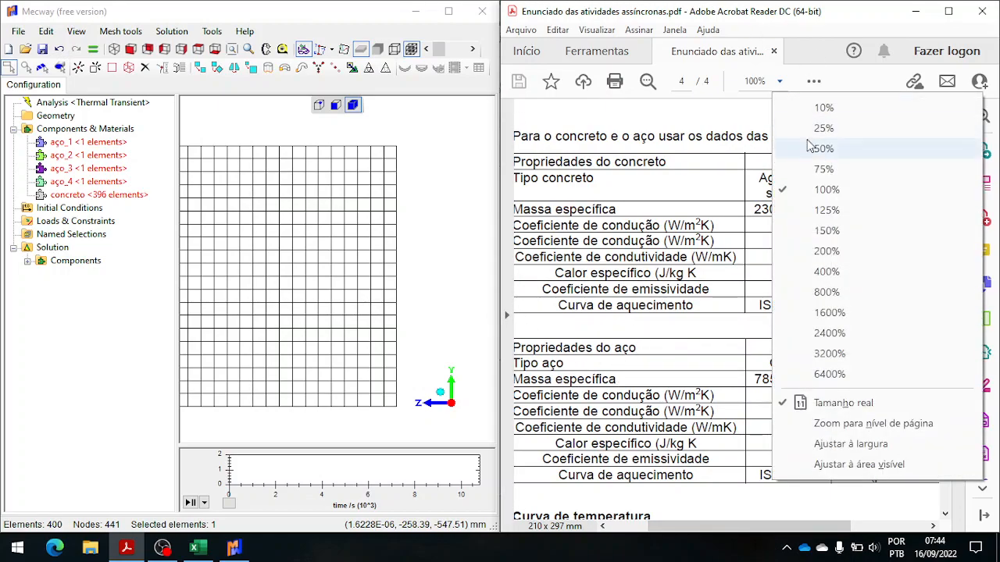
pyautogui.click(813, 83)
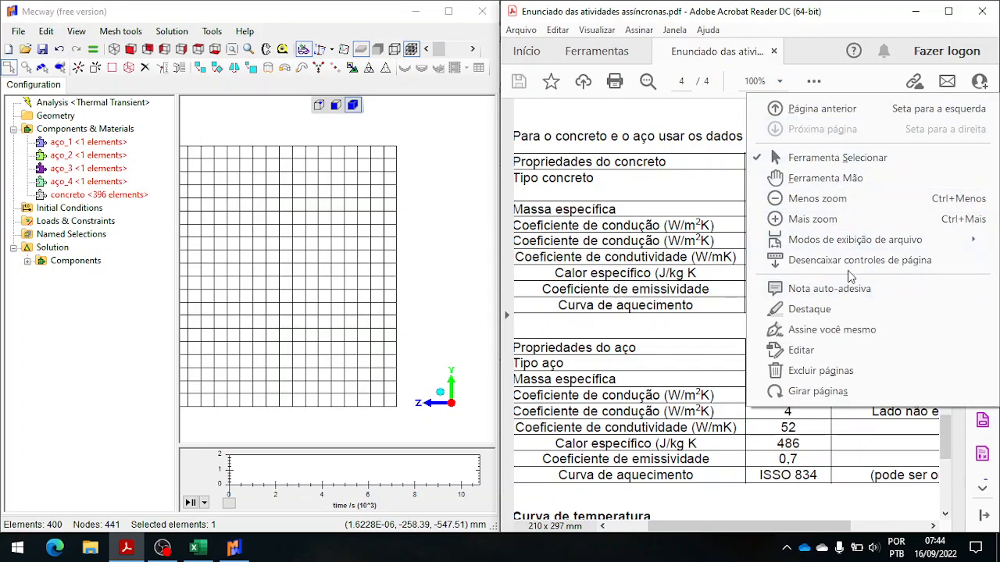
pyautogui.moveTo(859, 246)
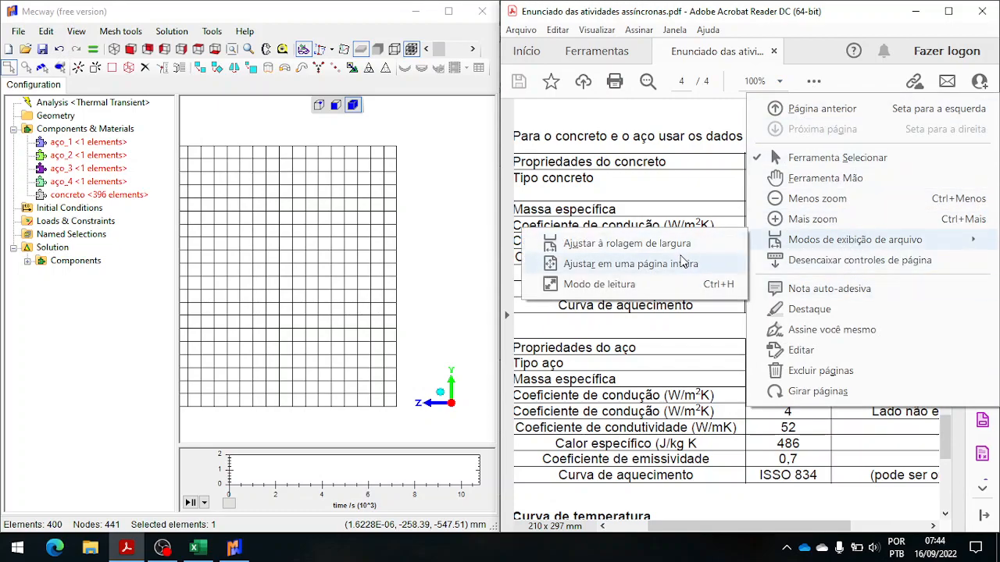
pyautogui.click(669, 263)
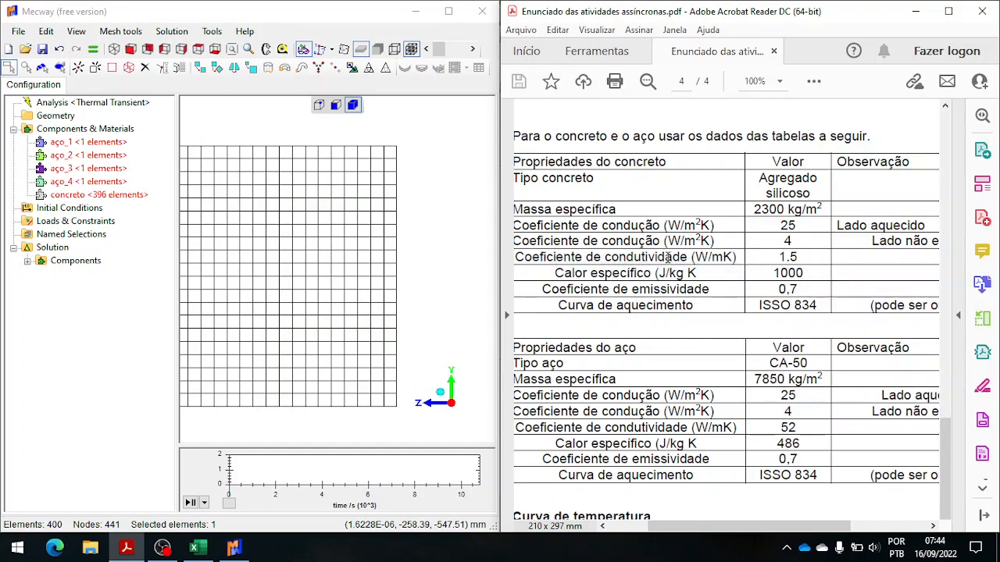
pyautogui.click(788, 86)
pyautogui.click(819, 81)
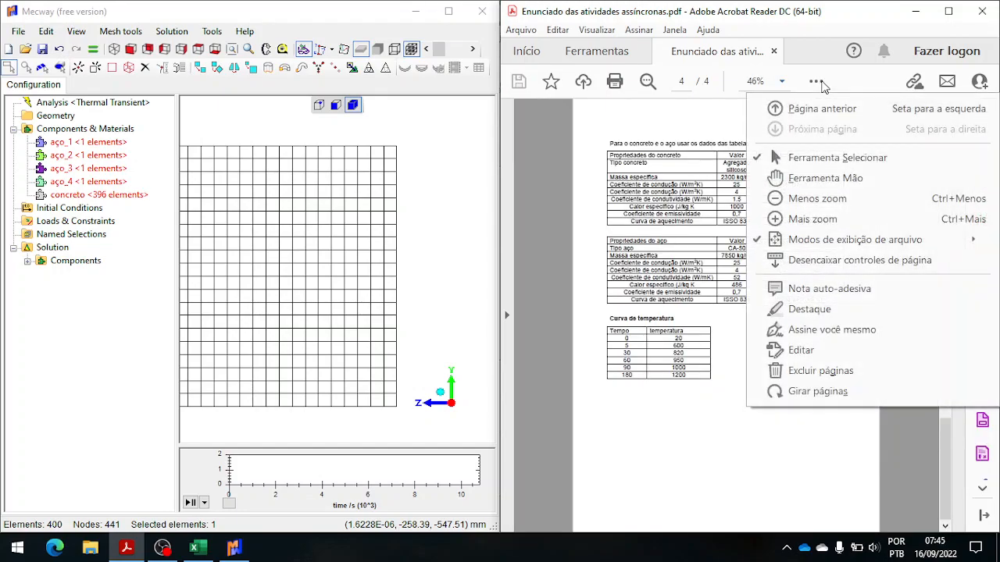
pyautogui.moveTo(832, 244)
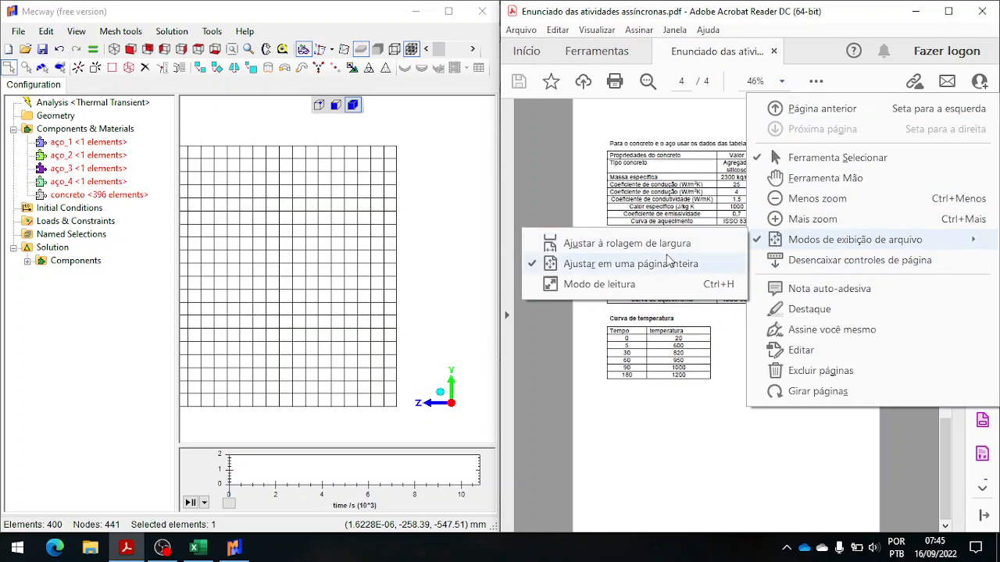
pyautogui.click(658, 249)
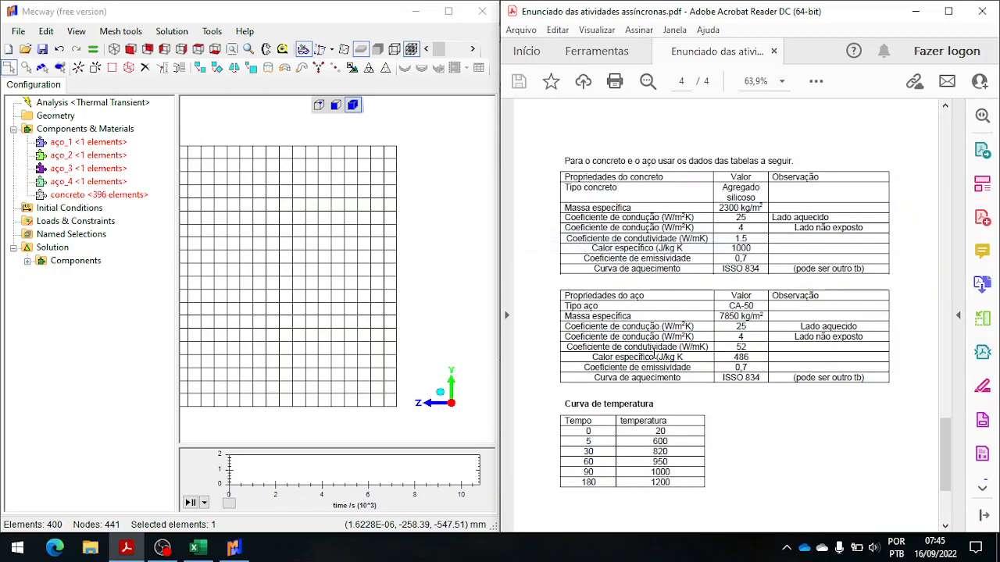
# Assign a new material to component aço_1 as a shell/membrane with a thickness of 15 mm
pyautogui.scroll(-3, 401, 317)
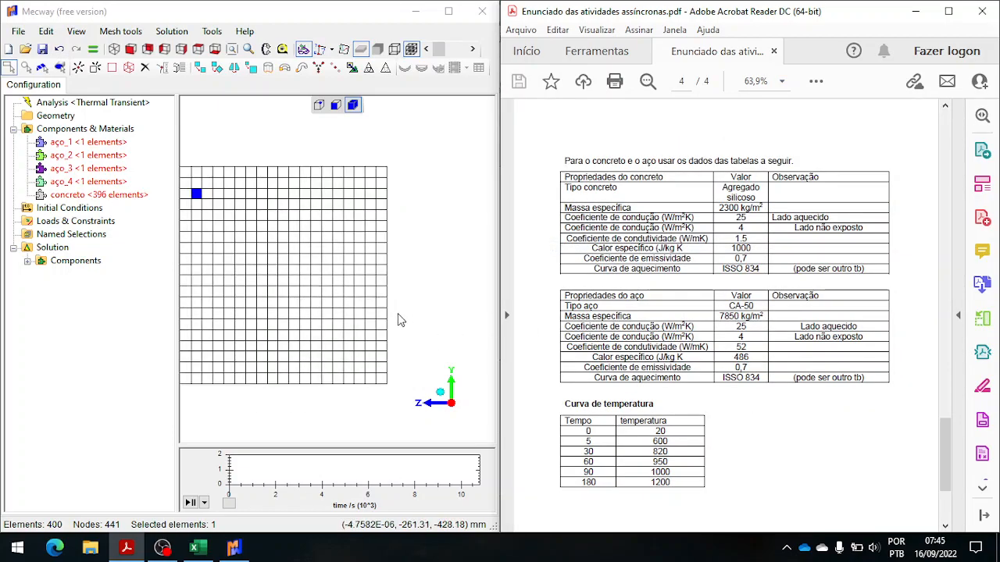
pyautogui.scroll(3, 276, 277)
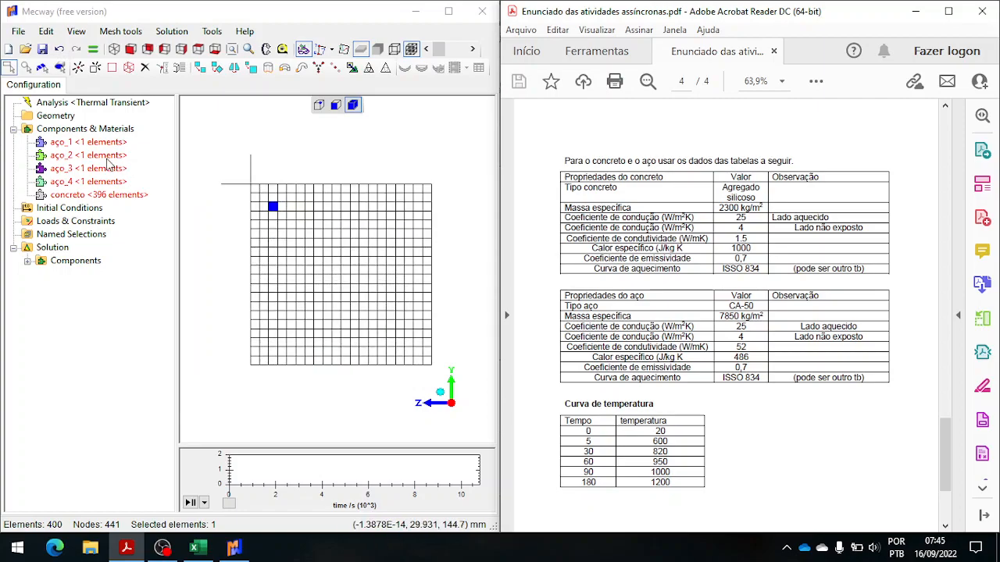
pyautogui.scroll(1, 212, 234)
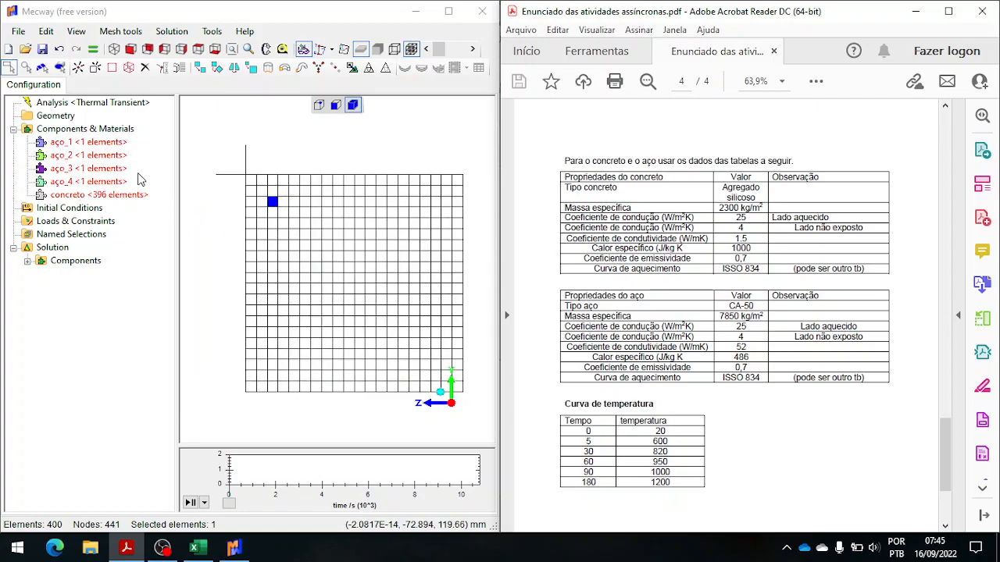
pyautogui.click(116, 148)
pyautogui.rightClick(116, 148)
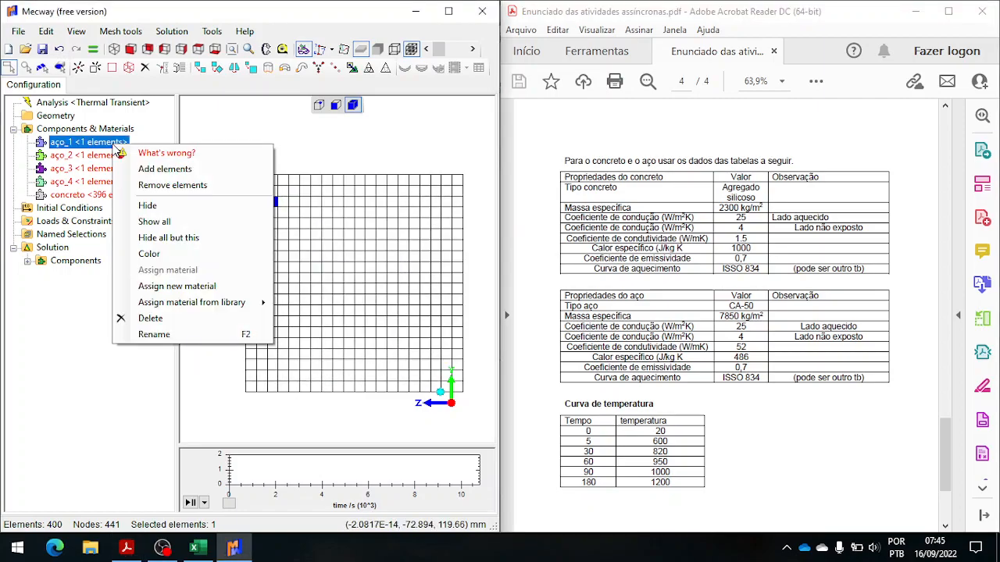
pyautogui.moveTo(172, 310)
pyautogui.click(177, 286)
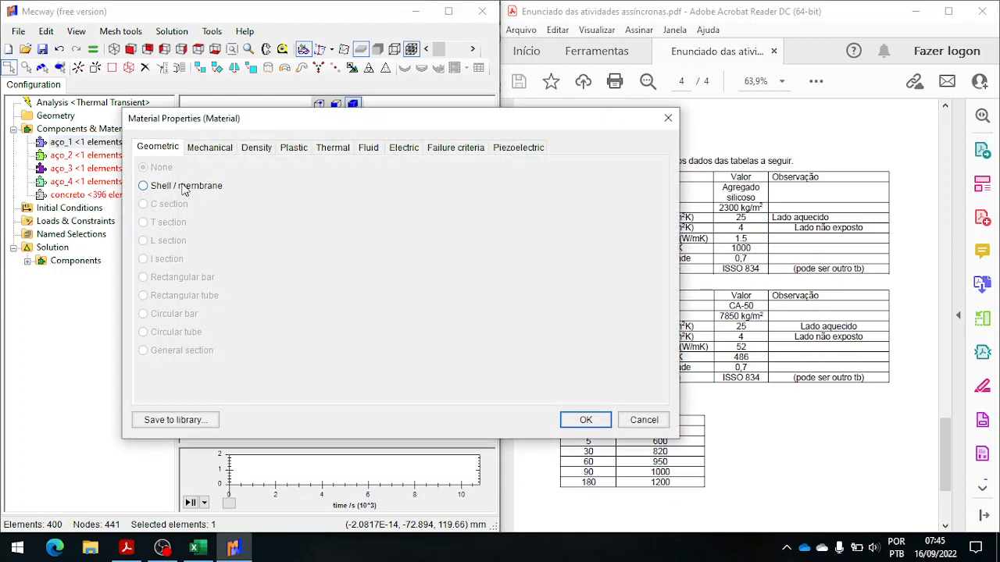
pyautogui.click(180, 188)
pyautogui.moveTo(543, 179); pyautogui.dragTo(473, 177)
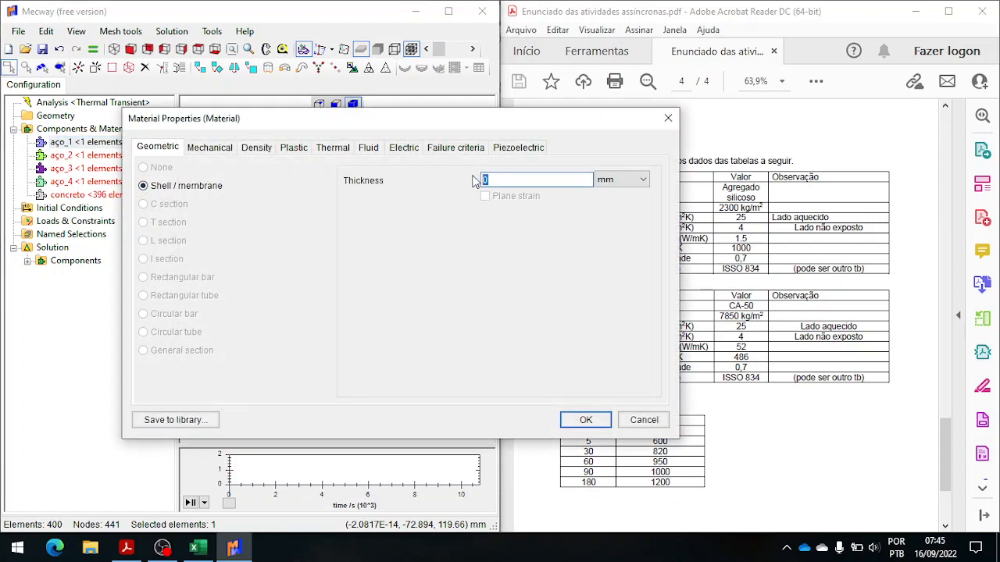
pyautogui.write('15')
pyautogui.moveTo(500, 123); pyautogui.dragTo(388, 104)
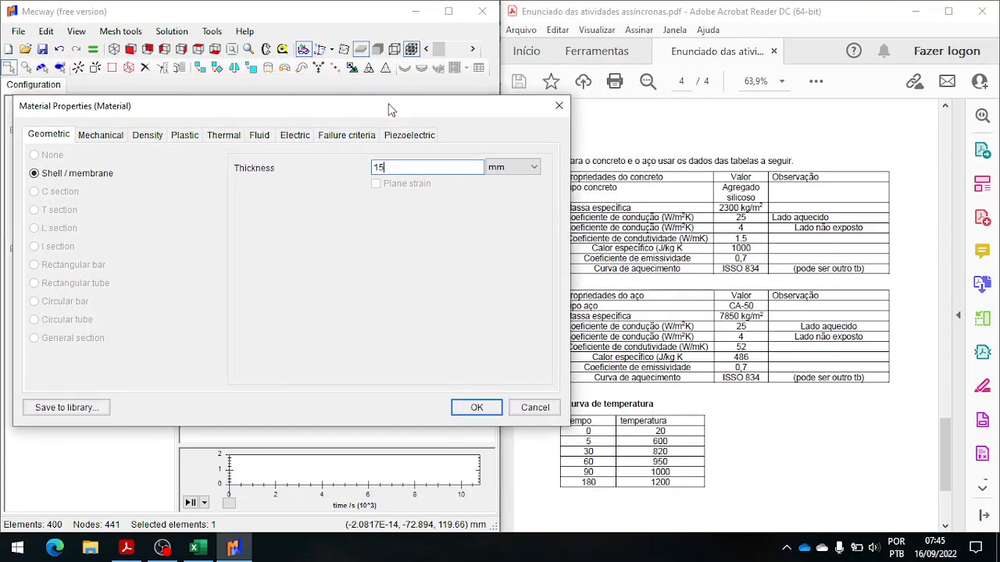
# Set the new steel material's density to 7850 kg/m³
pyautogui.click(110, 136)
pyautogui.click(138, 145)
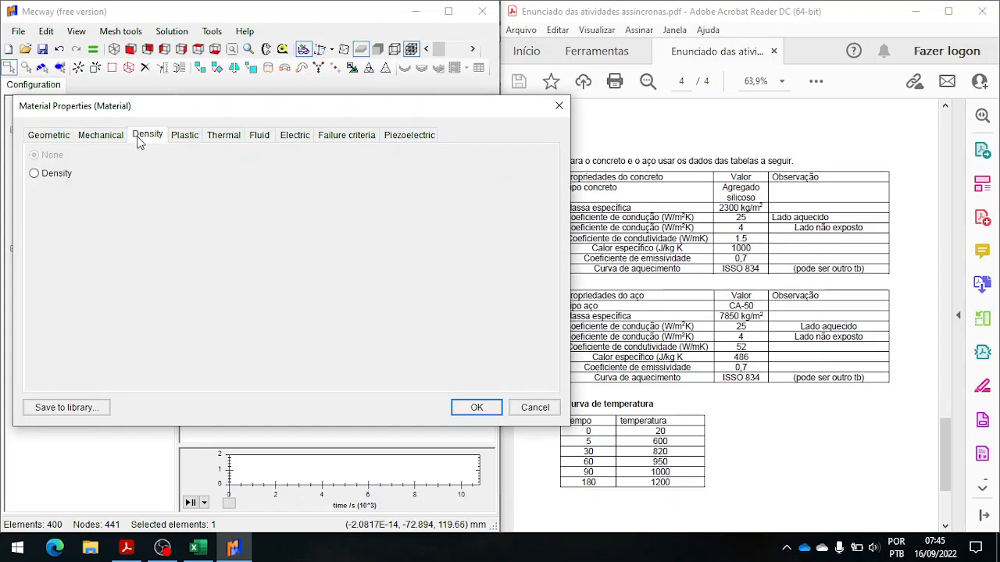
pyautogui.click(66, 177)
pyautogui.moveTo(201, 105); pyautogui.dragTo(173, 91)
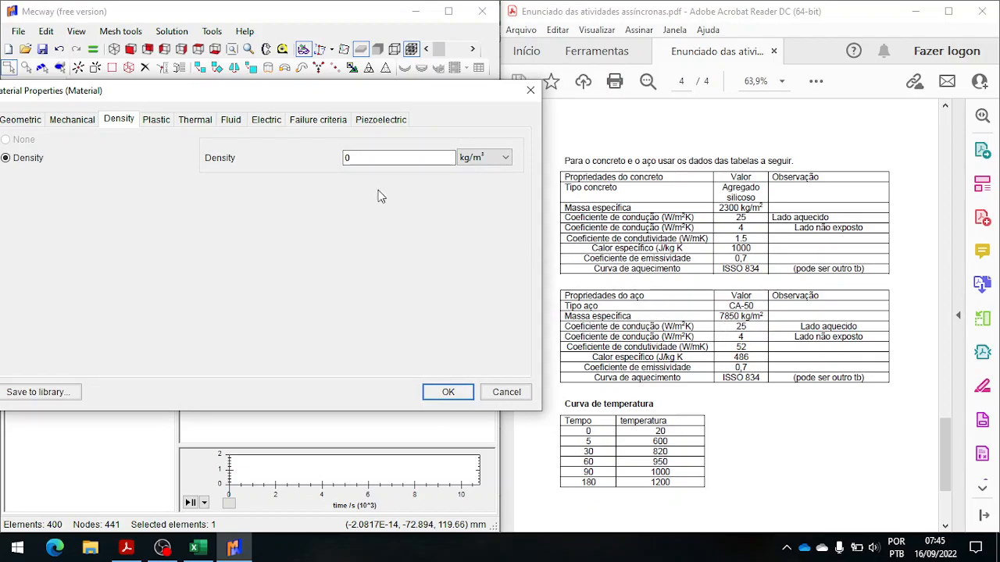
pyautogui.moveTo(362, 154); pyautogui.dragTo(336, 157)
pyautogui.write('7850')
# Define isotropic thermal properties for the steel with a thermal conductivity of 52 W/m/K and a specific heat of 486 J/kg/K
pyautogui.click(160, 122)
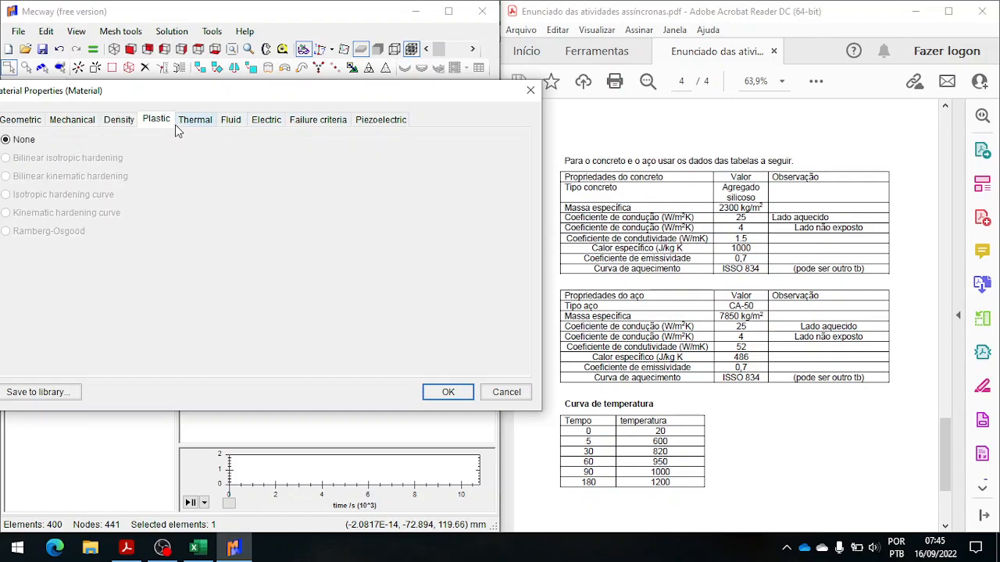
pyautogui.click(195, 121)
pyautogui.moveTo(201, 94); pyautogui.dragTo(212, 98)
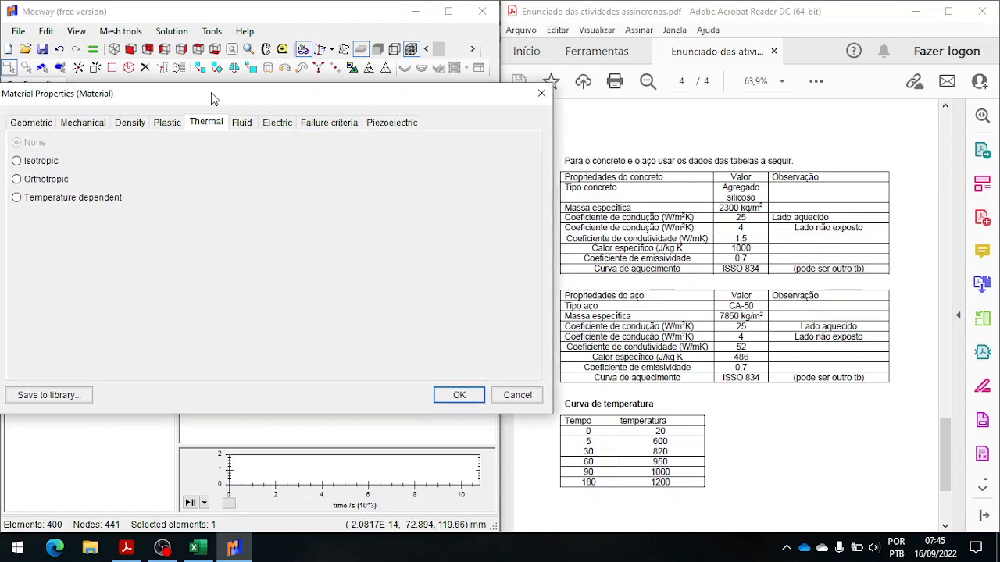
pyautogui.click(16, 161)
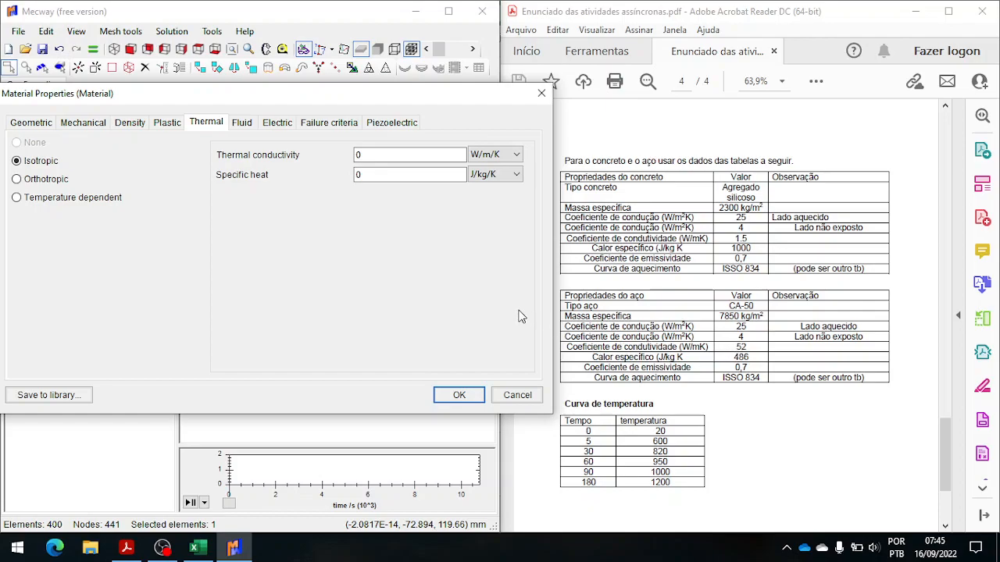
pyautogui.doubleClick(357, 155)
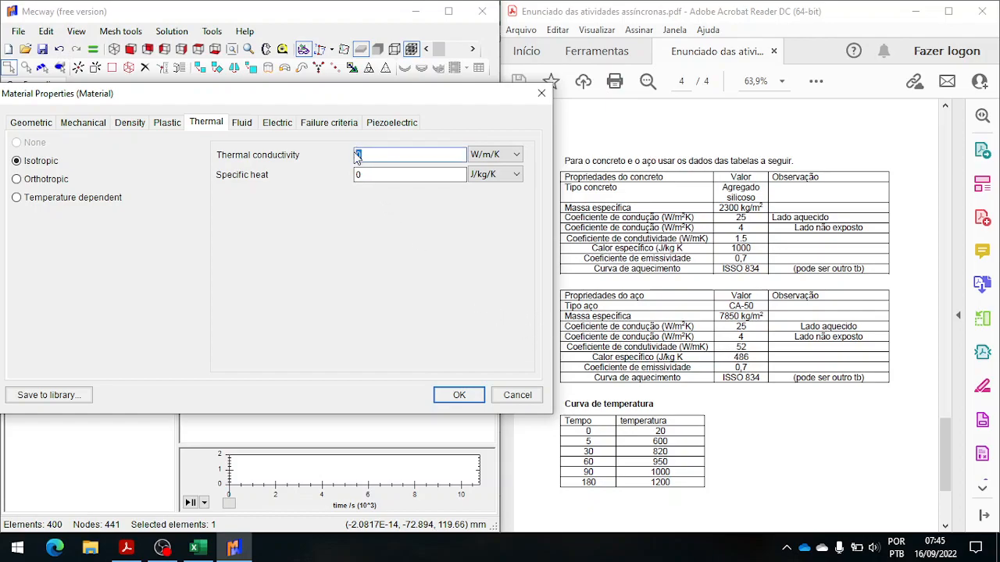
pyautogui.write('52')
pyautogui.write('486')
# Review the fluid, electric, failure criteria and piezoelectric properties, recheck the thermal values, and accept the material for aço_1
pyautogui.click(244, 123)
pyautogui.click(273, 129)
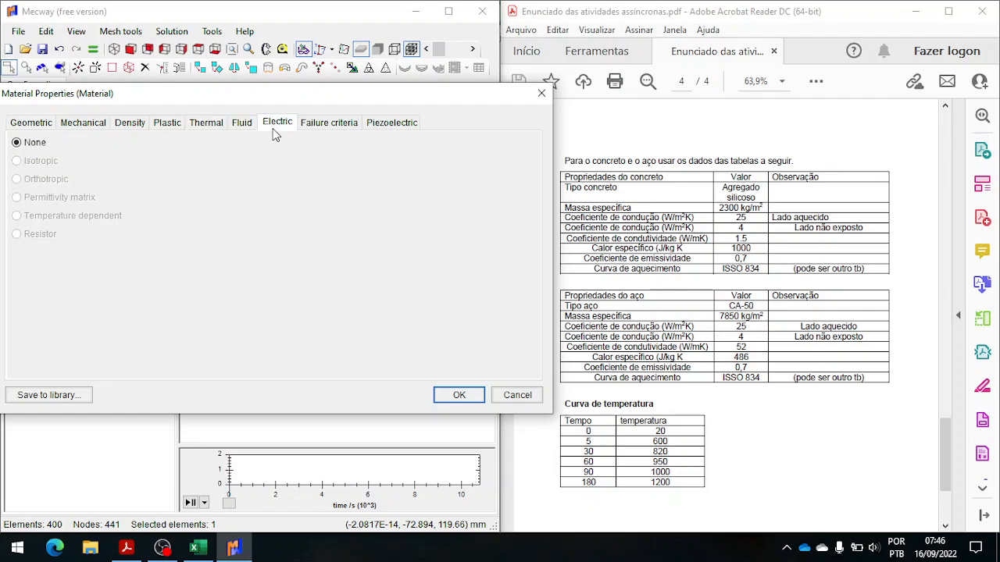
pyautogui.click(333, 127)
pyautogui.click(392, 123)
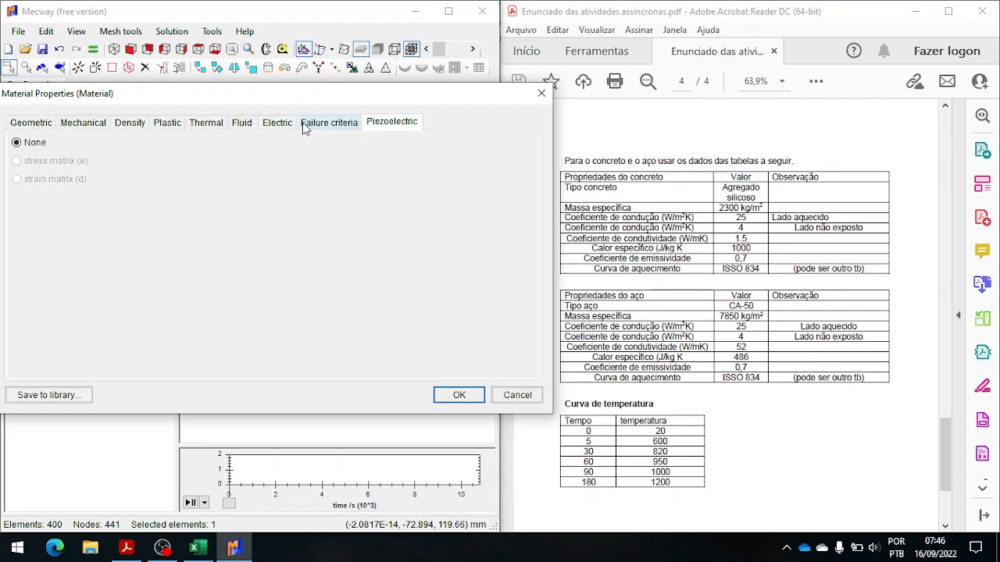
pyautogui.click(231, 125)
pyautogui.click(222, 128)
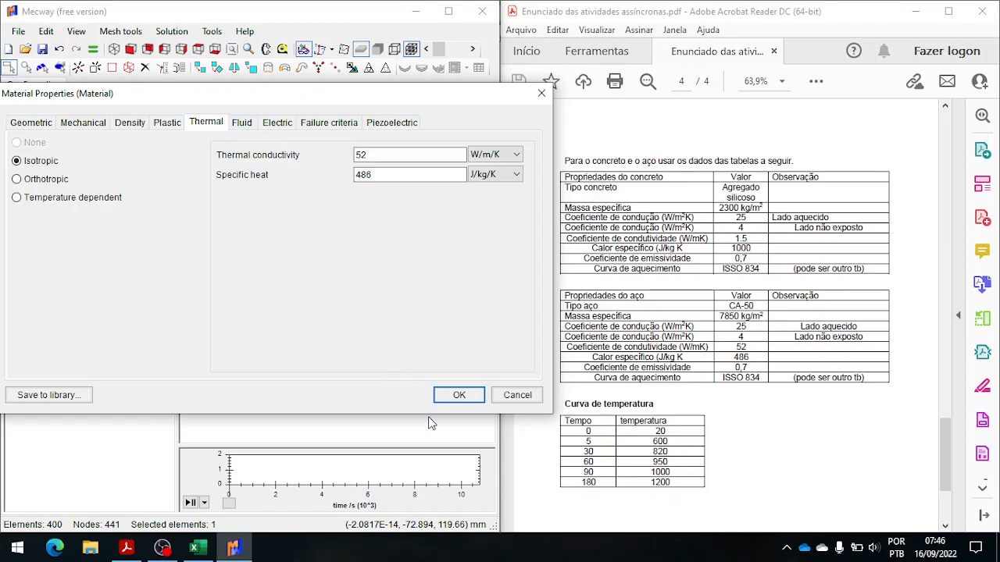
pyautogui.click(459, 396)
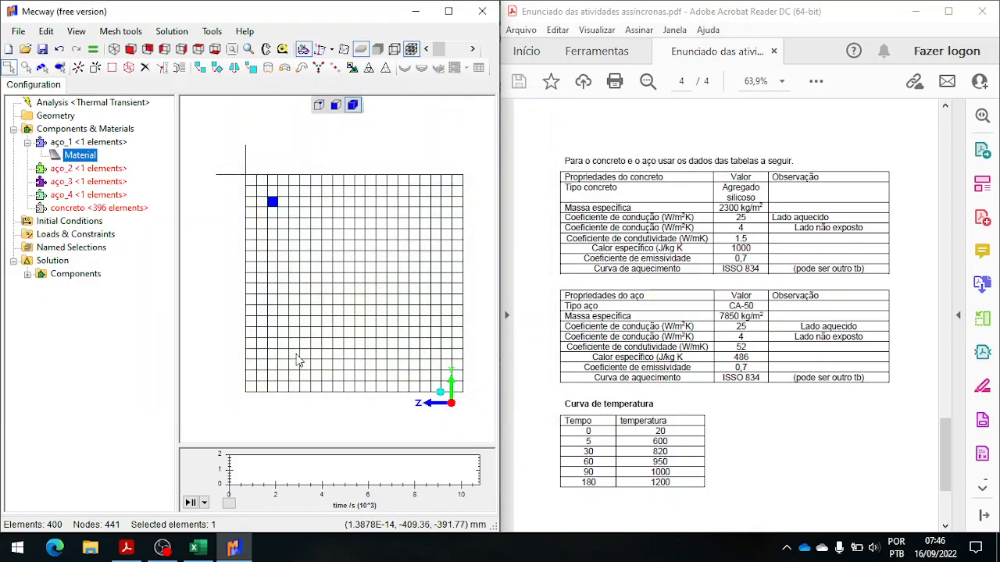
# Rename the material under aço_1 as Material_aço
pyautogui.rightClick(90, 156)
pyautogui.click(119, 192)
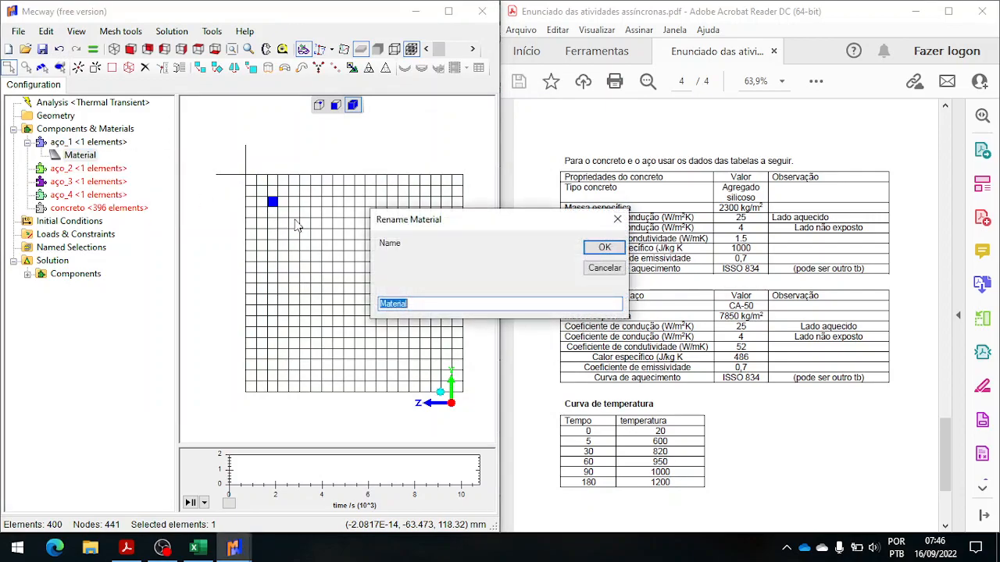
pyautogui.click(425, 304)
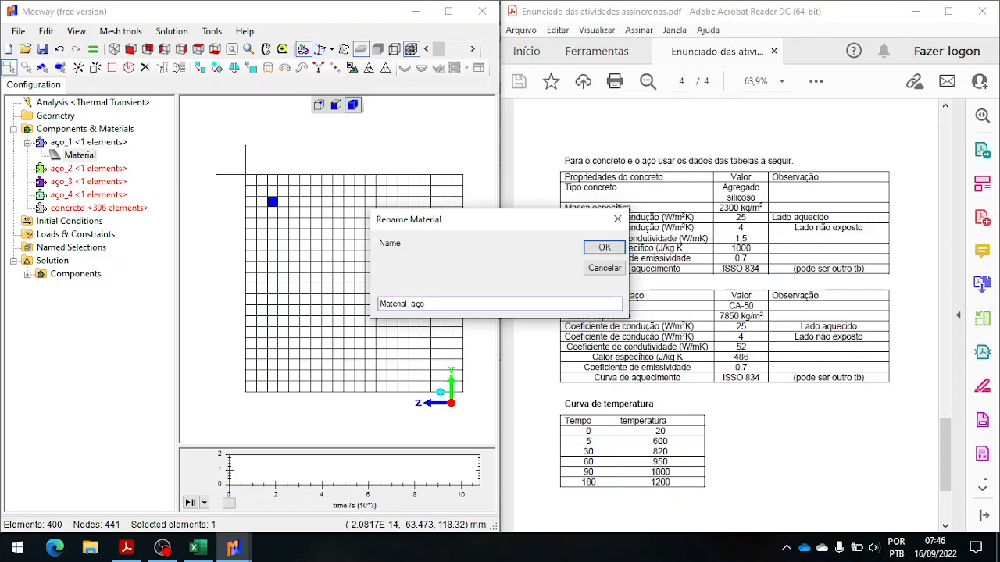
pyautogui.click(595, 249)
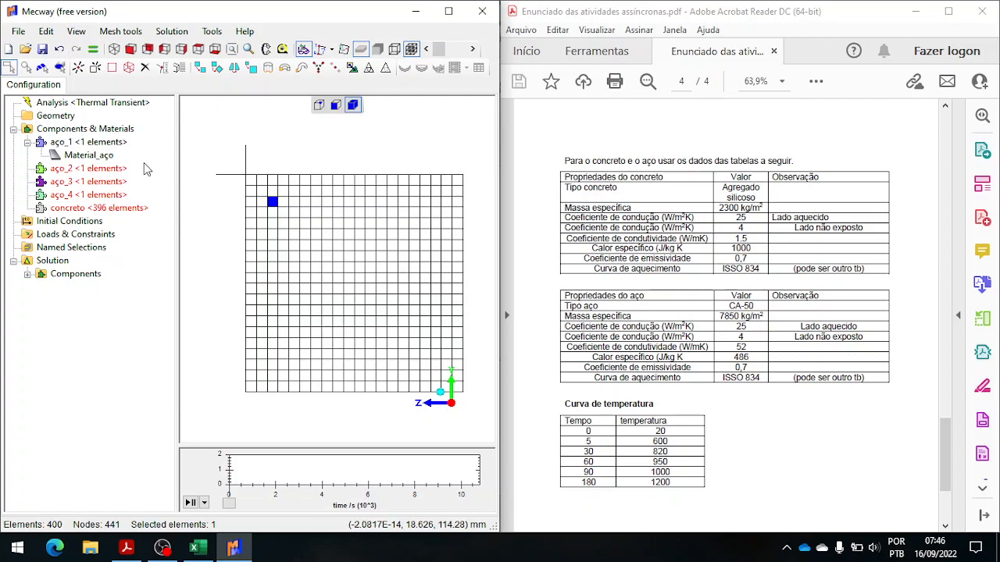
# Assign the existing Material_aço to component aço_2
pyautogui.click(112, 171)
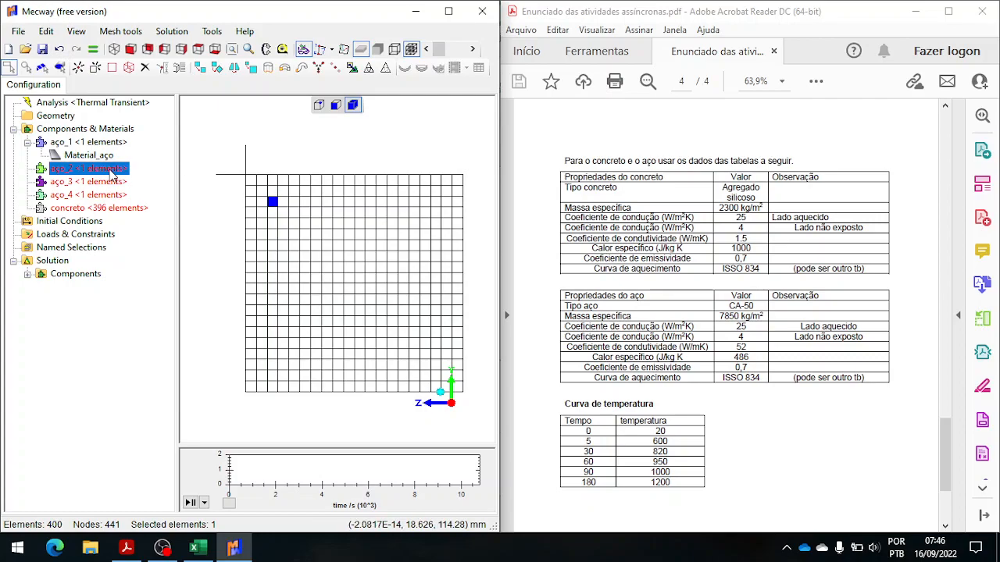
pyautogui.rightClick(115, 174)
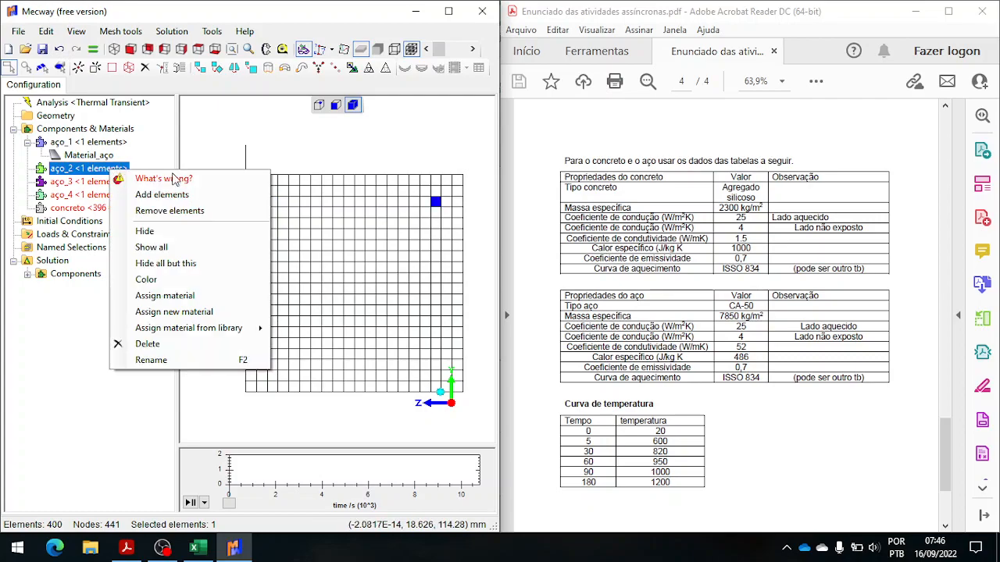
pyautogui.click(182, 295)
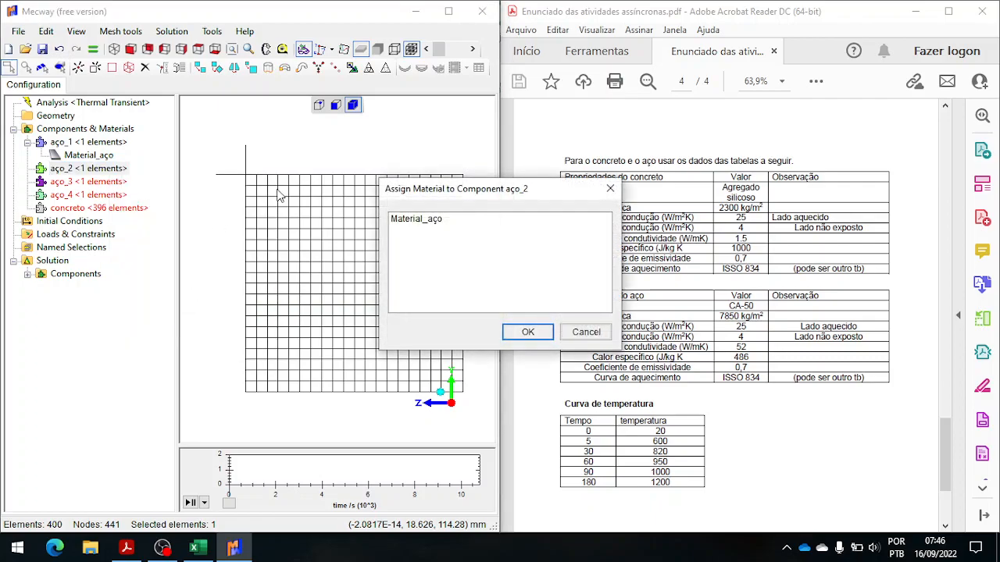
pyautogui.click(413, 221)
pyautogui.click(509, 332)
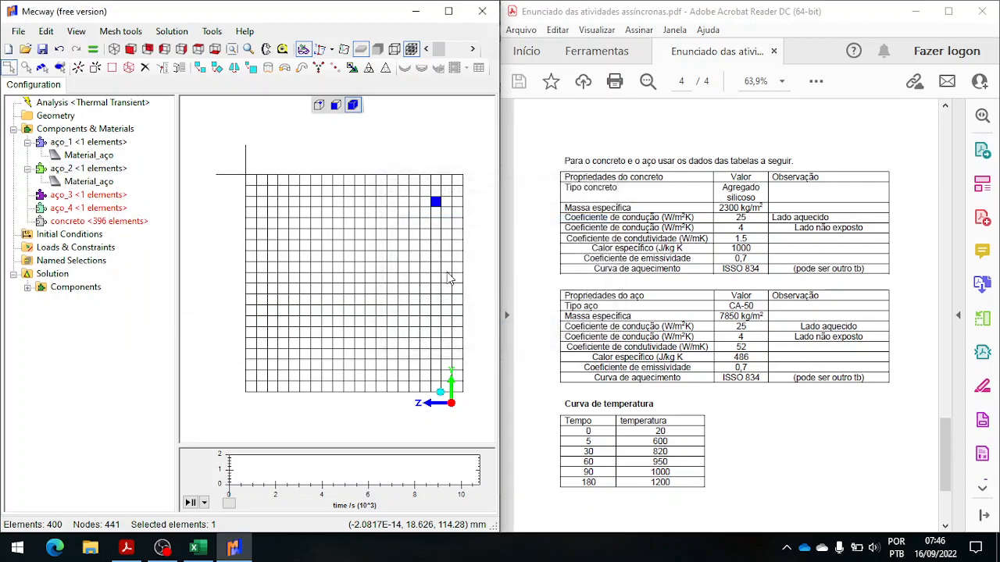
pyautogui.click(105, 196)
pyautogui.rightClick(105, 197)
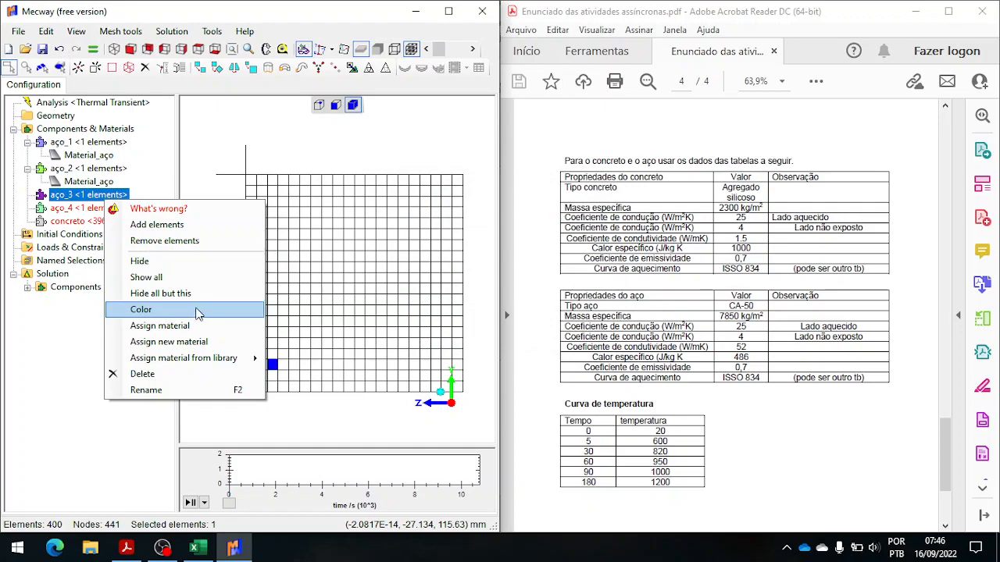
pyautogui.click(448, 11)
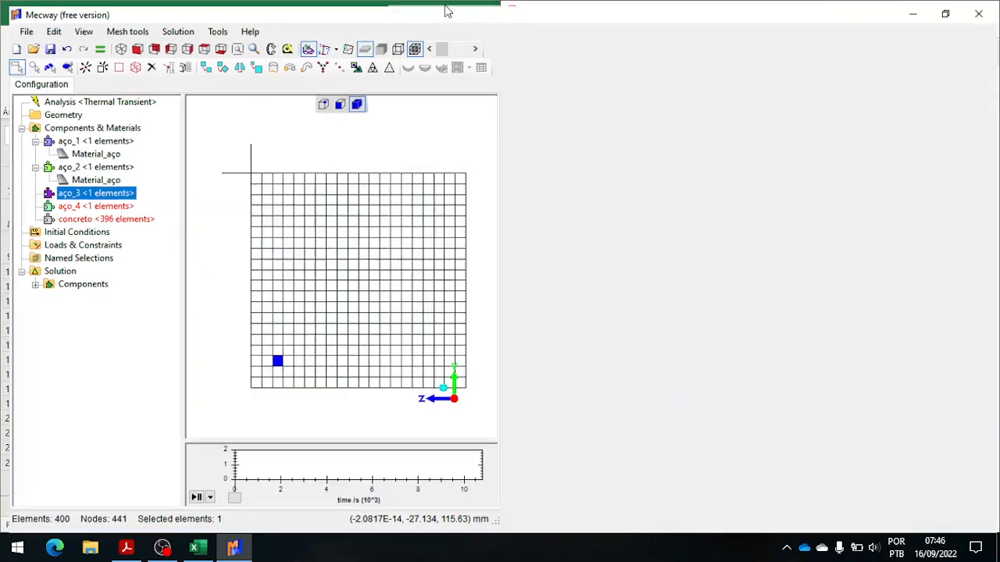
pyautogui.rightClick(92, 194)
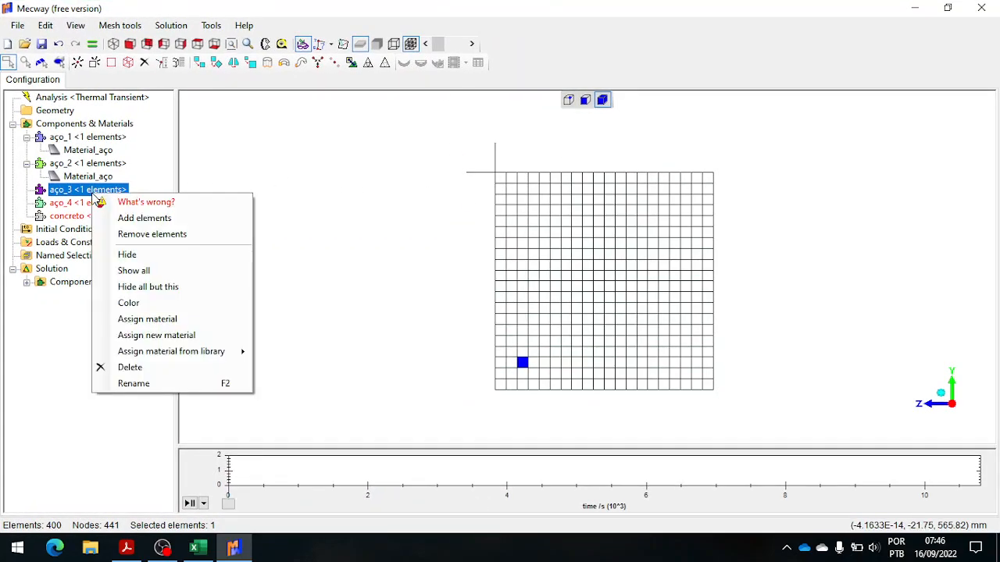
pyautogui.click(201, 340)
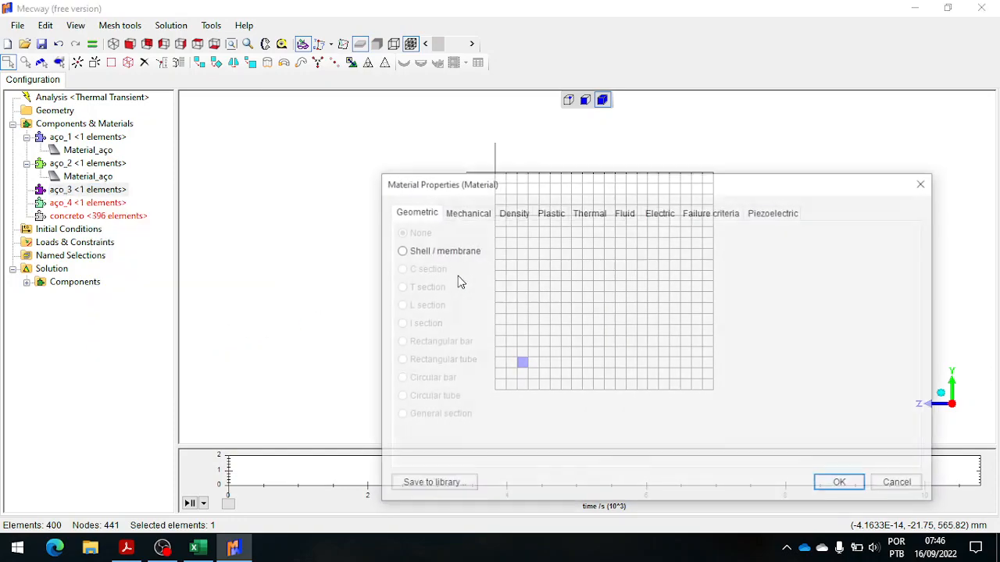
pyautogui.click(925, 190)
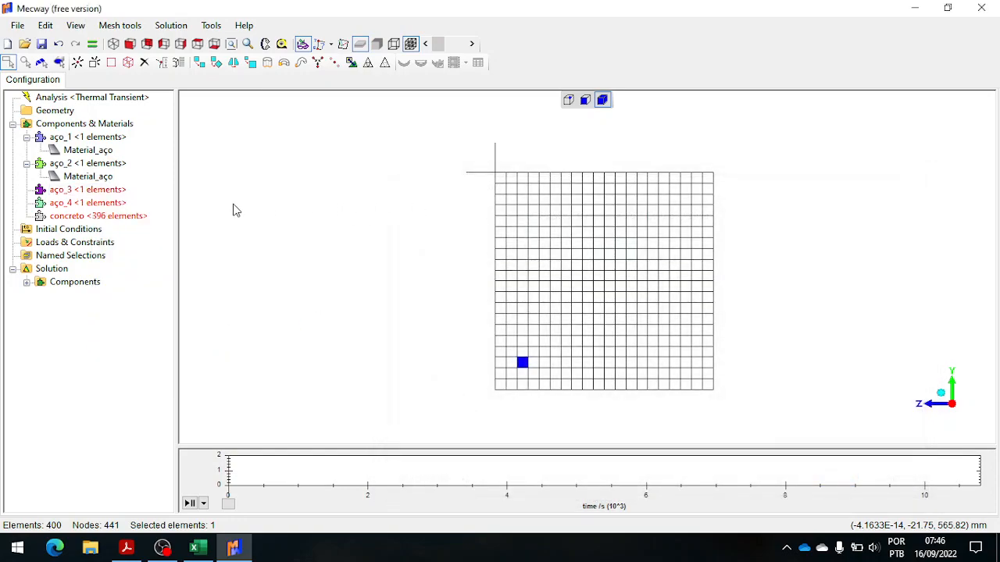
# Assign the existing Material_aço to component aço_3
pyautogui.rightClick(93, 182)
pyautogui.click(73, 191)
pyautogui.rightClick(75, 195)
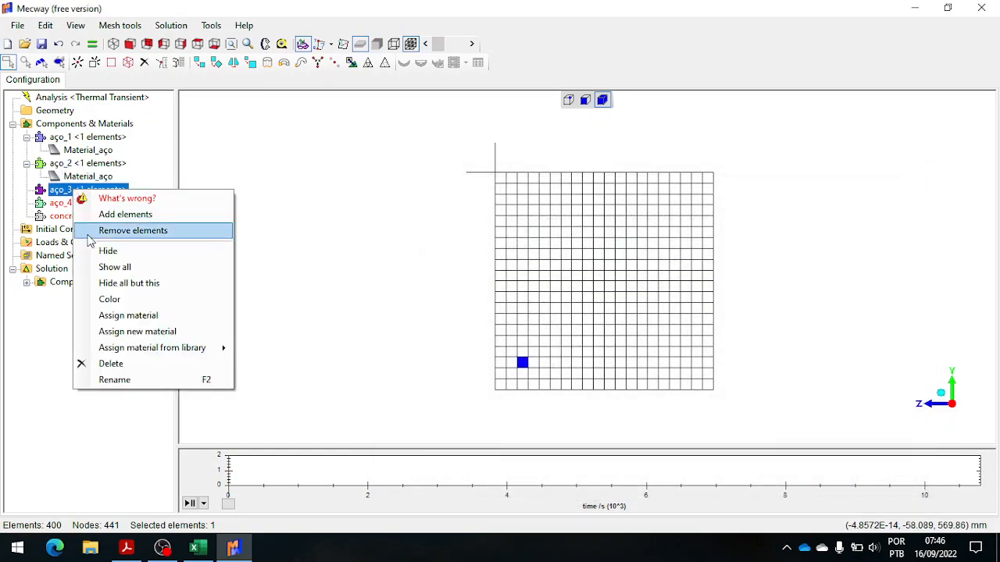
pyautogui.click(131, 316)
pyautogui.click(427, 217)
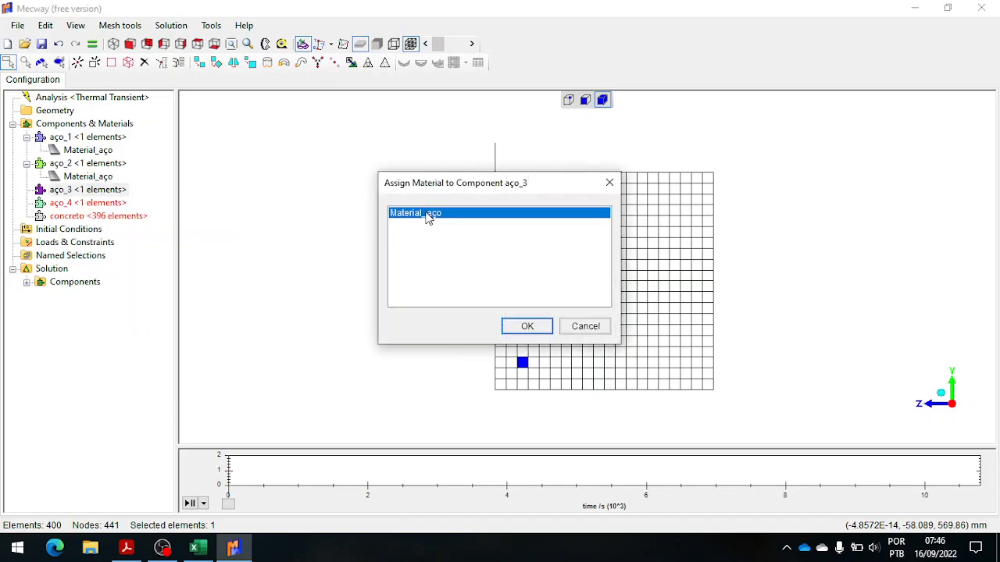
pyautogui.click(522, 326)
# Assign the existing Material_aço to component aço_4
pyautogui.click(115, 217)
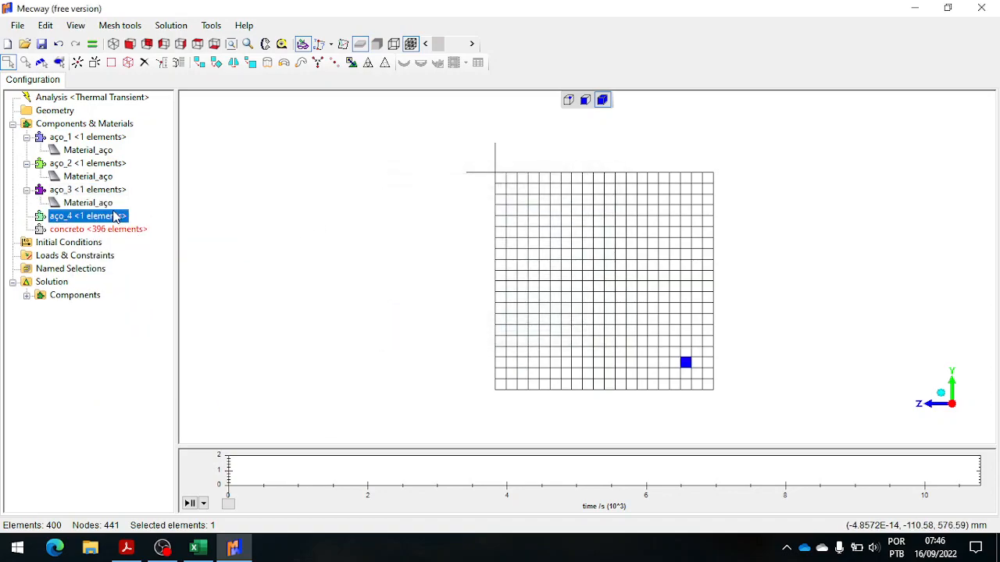
pyautogui.rightClick(110, 219)
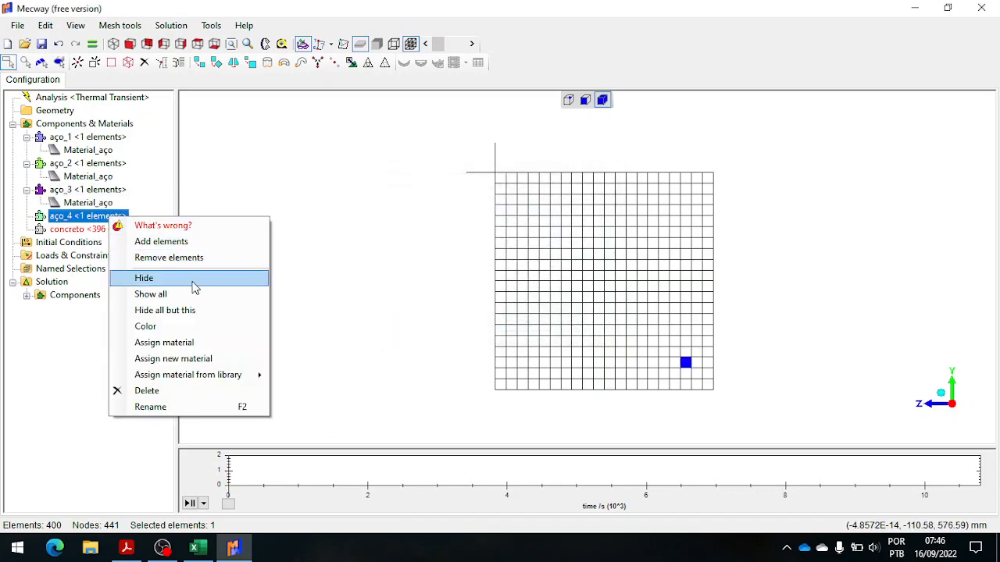
pyautogui.click(173, 342)
pyautogui.click(468, 217)
pyautogui.click(527, 326)
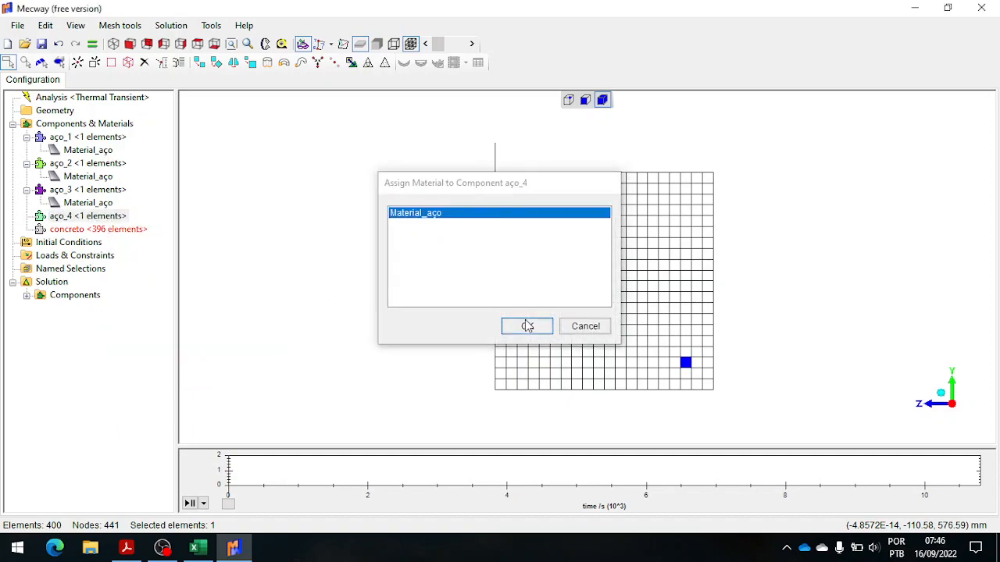
# Collapse the four steel components, aço_1 to aço_4, in the model tree
pyautogui.click(27, 215)
pyautogui.click(27, 190)
pyautogui.click(27, 163)
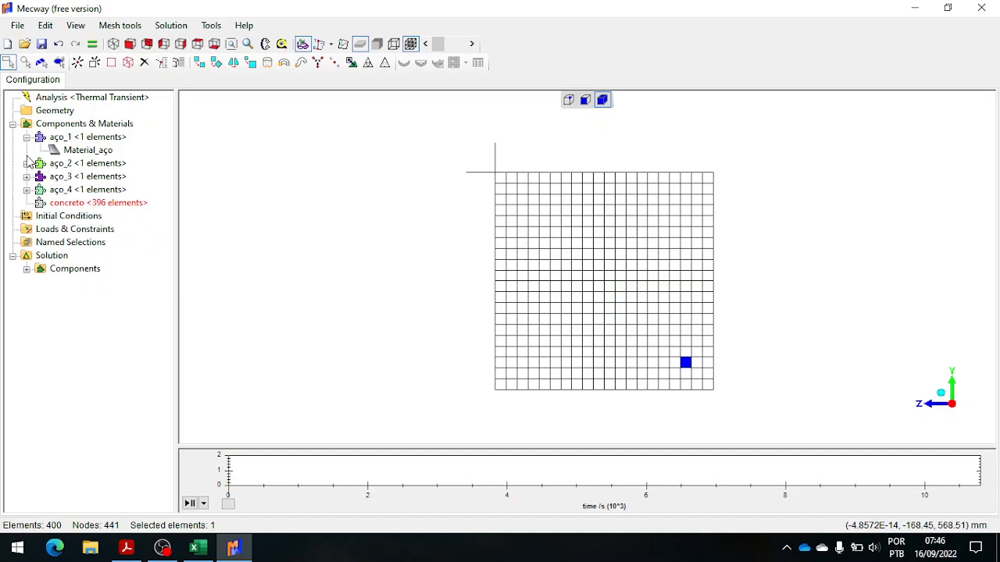
pyautogui.click(27, 137)
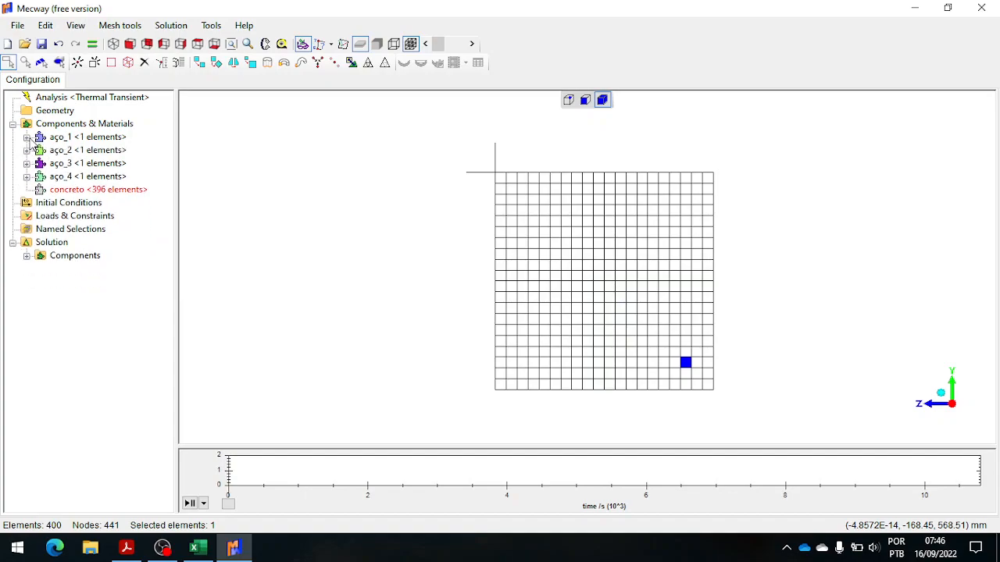
# Create a new material for the concreto component, with shell/membrane geometry and a thickness of 15 mm
pyautogui.doubleClick(415, 7)
pyautogui.rightClick(80, 195)
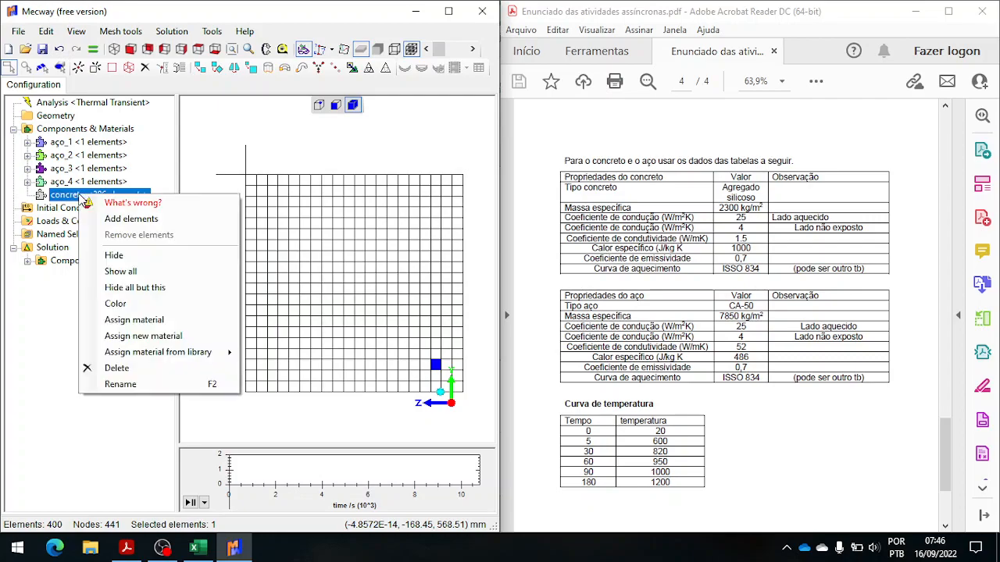
pyautogui.click(188, 337)
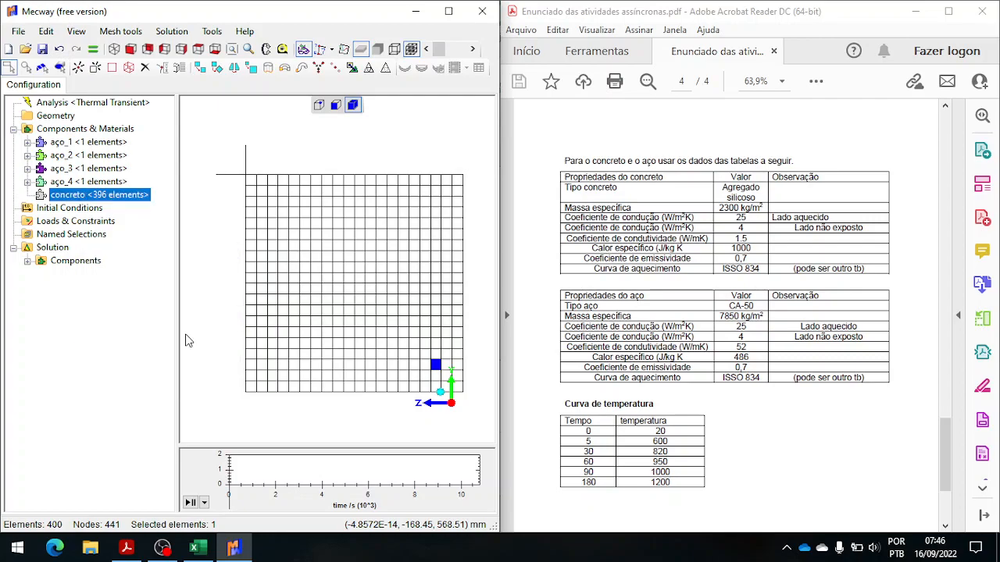
pyautogui.moveTo(521, 190); pyautogui.dragTo(164, 116)
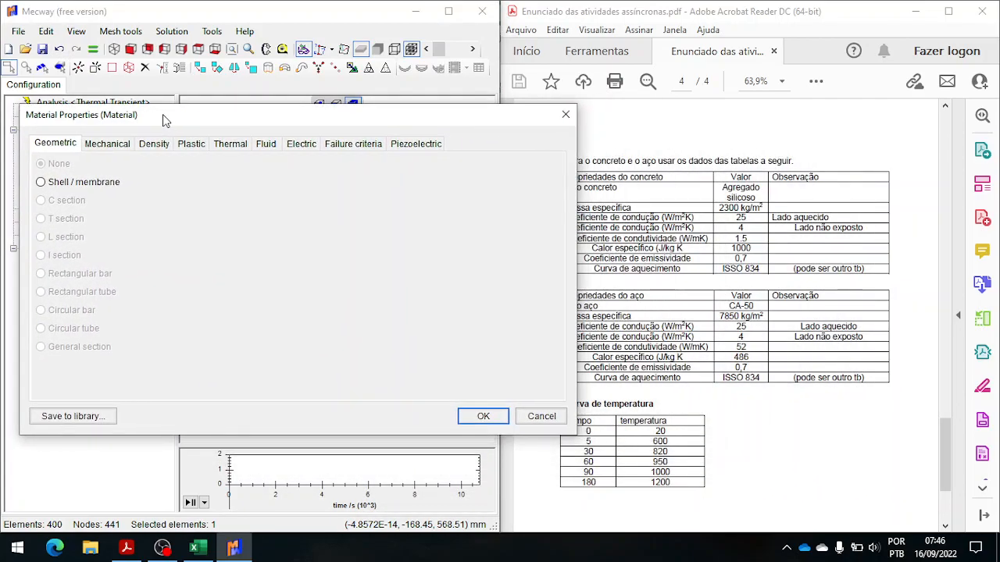
pyautogui.click(99, 183)
pyautogui.moveTo(398, 177); pyautogui.dragTo(370, 176)
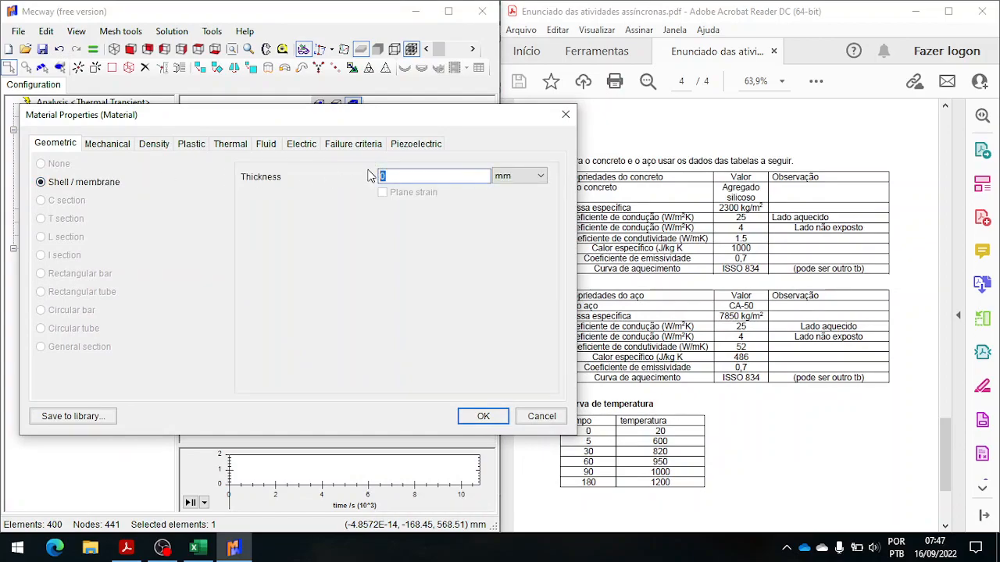
pyautogui.write('15')
# Set the concrete material's density to 2300 kg/m³
pyautogui.click(162, 146)
pyautogui.click(76, 185)
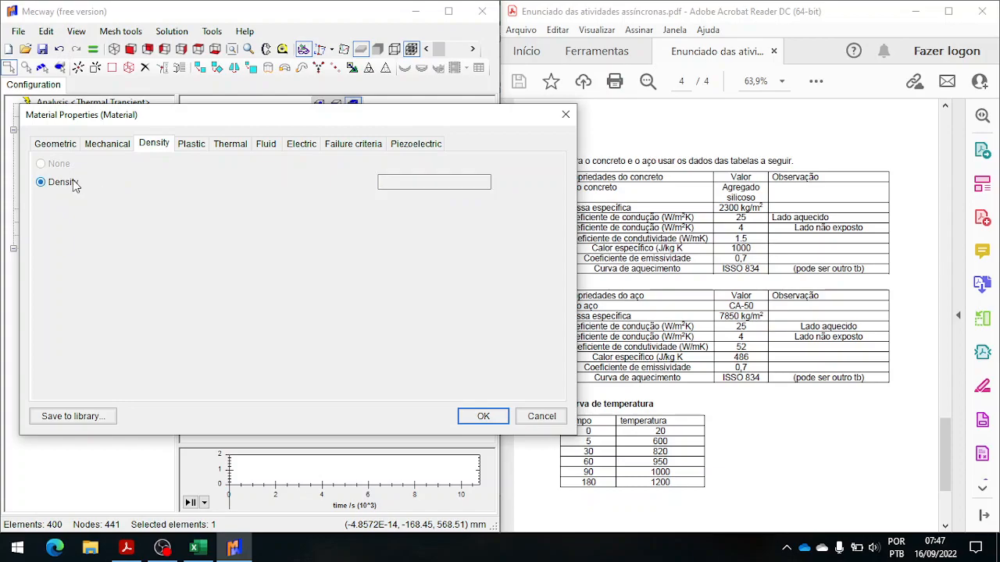
pyautogui.moveTo(206, 118); pyautogui.dragTo(196, 118)
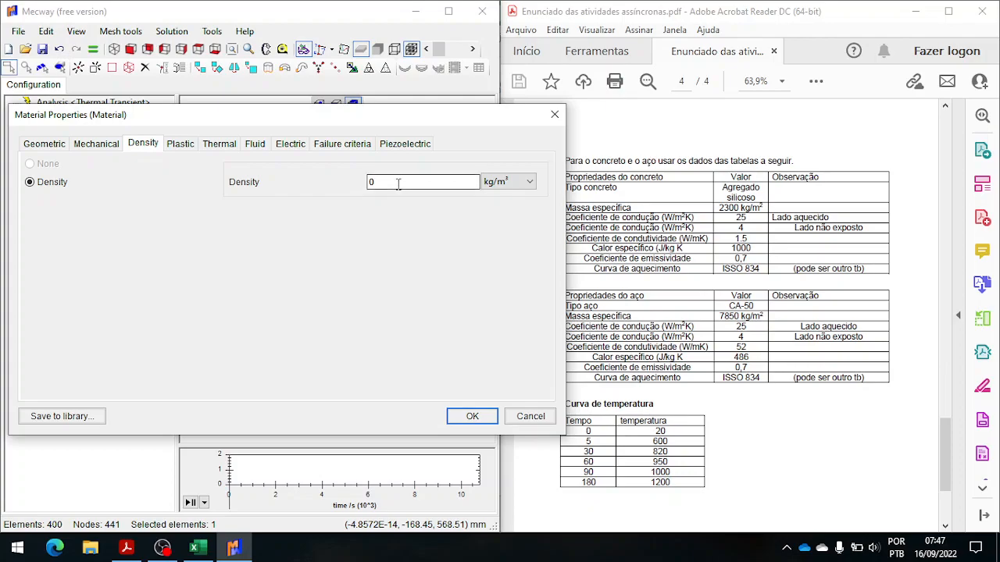
pyautogui.moveTo(393, 184); pyautogui.dragTo(358, 185)
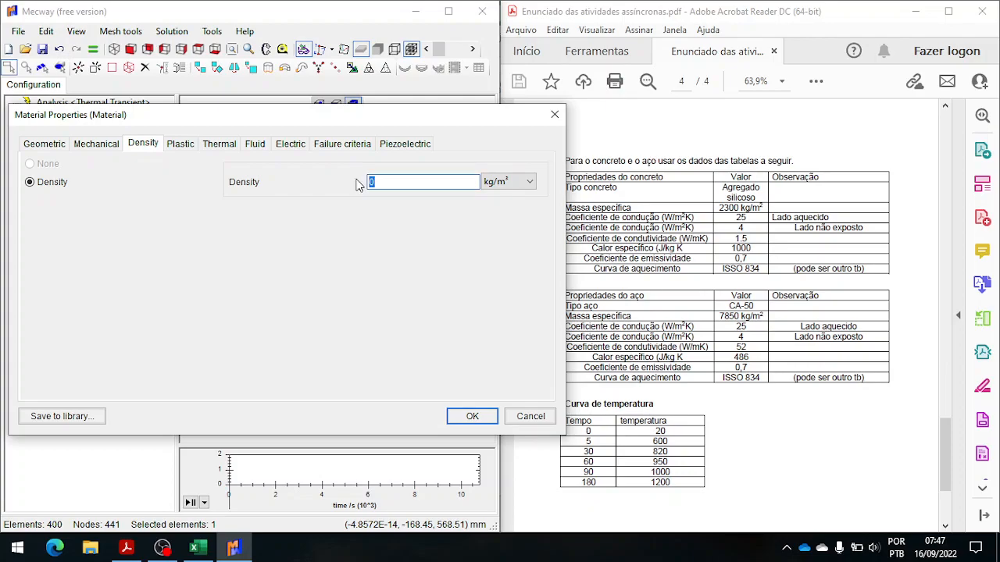
pyautogui.write('2300')
# Define isotropic thermal properties for the concrete with conductivity 1.5 W/m/K and specific heat 1000 J/kg/K, and accept the material
pyautogui.click(220, 144)
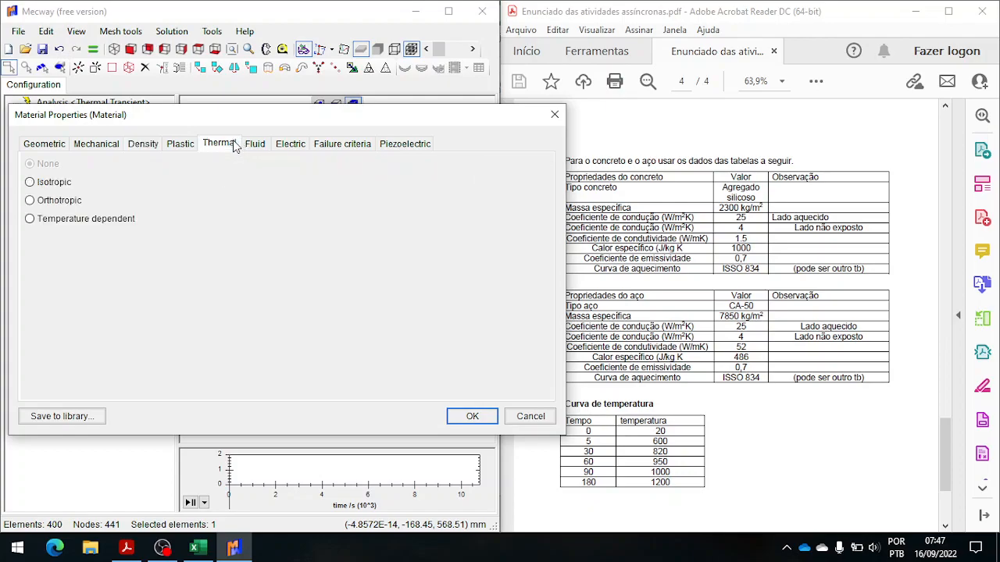
pyautogui.click(67, 184)
pyautogui.click(387, 177)
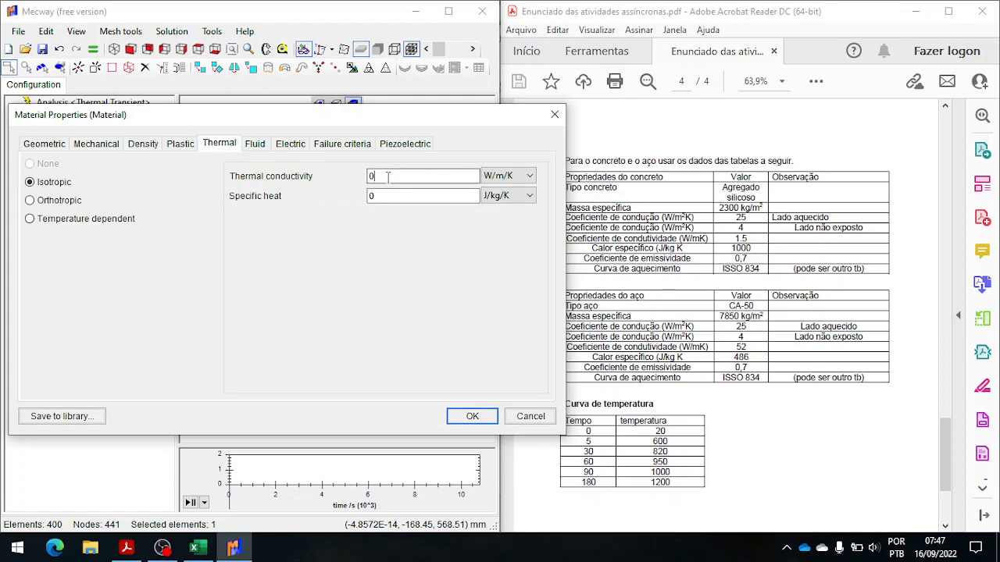
pyautogui.moveTo(387, 176); pyautogui.dragTo(359, 177)
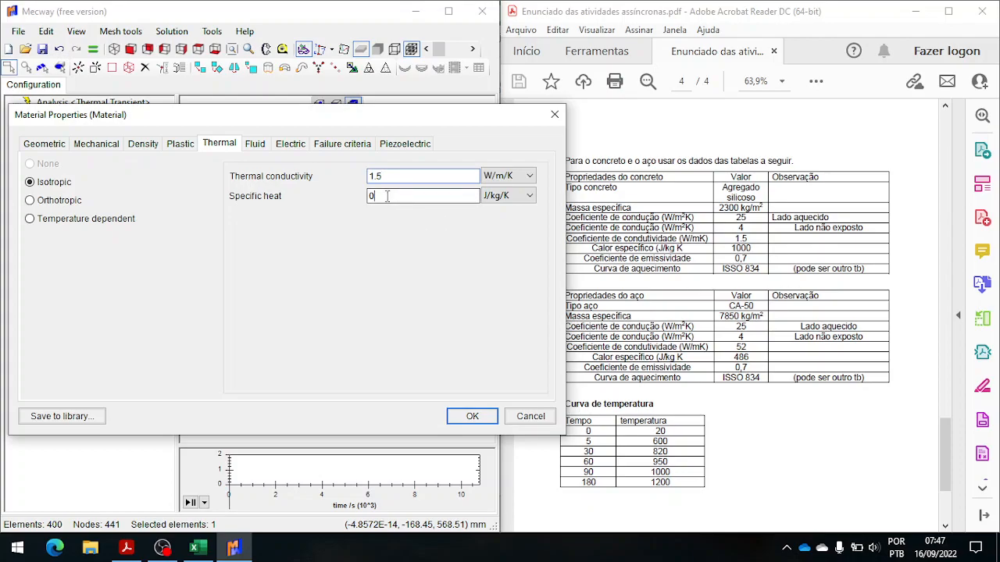
pyautogui.moveTo(389, 197); pyautogui.dragTo(354, 194)
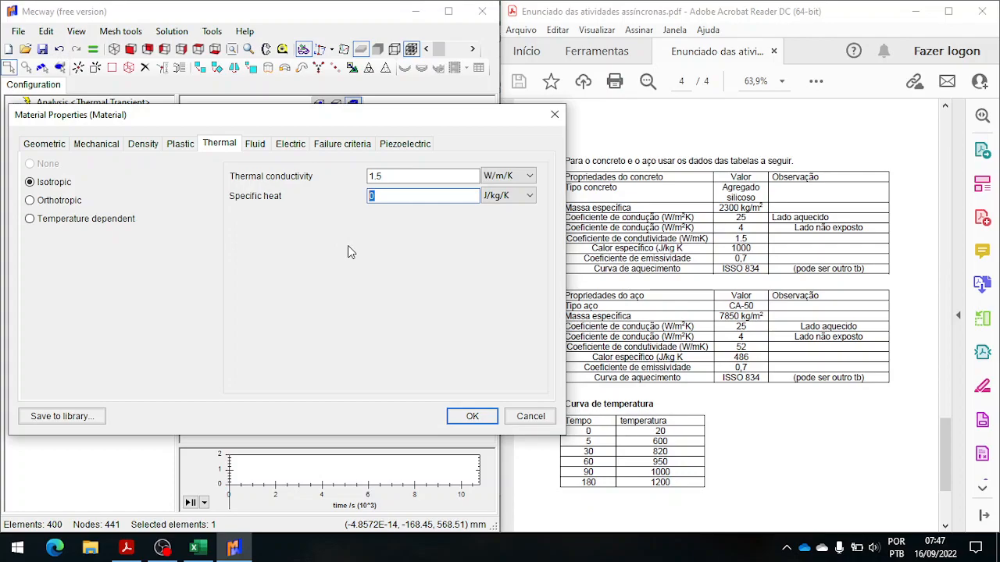
pyautogui.write('1000')
pyautogui.click(494, 420)
# Rename the material under concreto as Material_concreto and collapse that component in the tree
pyautogui.rightClick(87, 210)
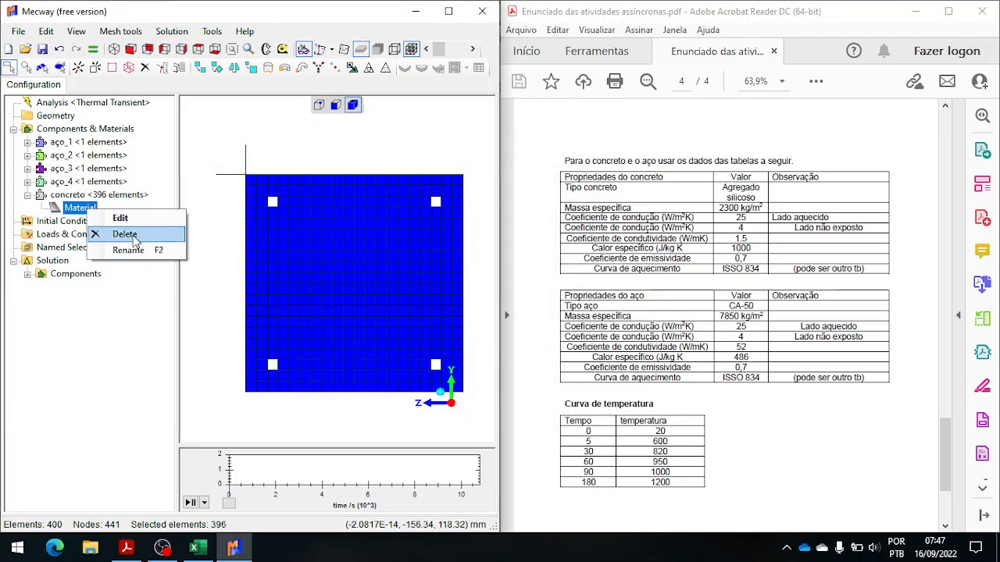
pyautogui.click(132, 250)
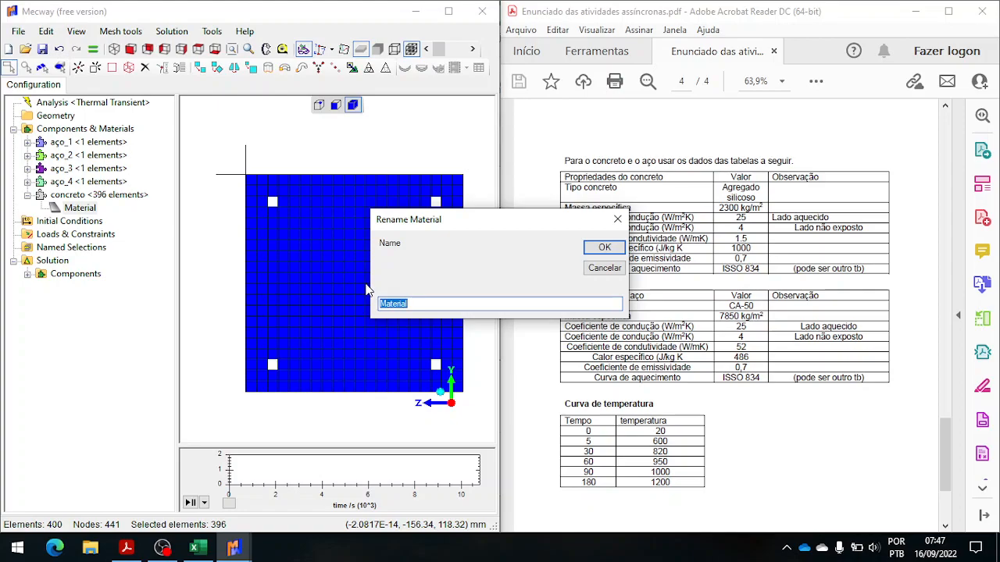
pyautogui.click(418, 302)
pyautogui.write('concreto')
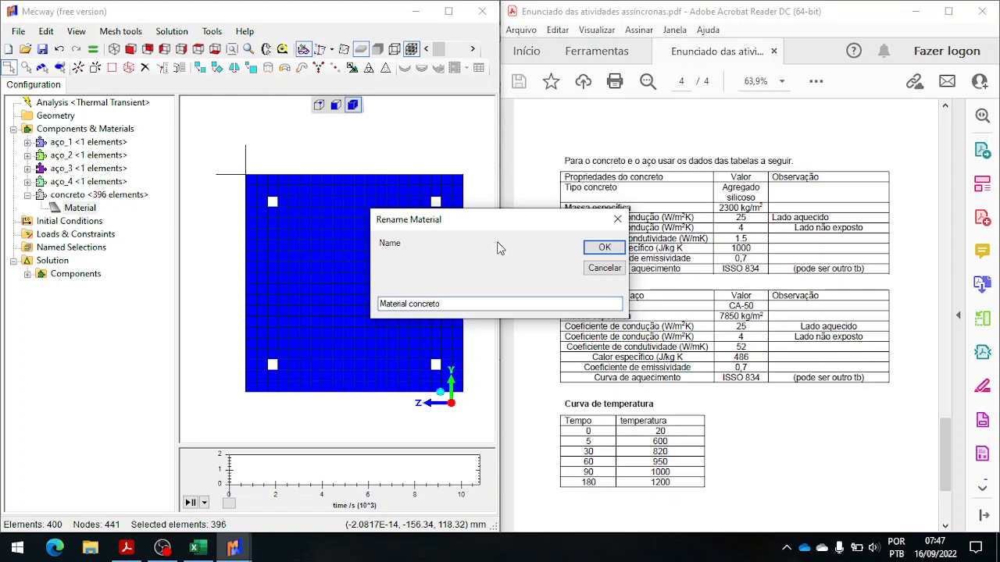
pyautogui.click(590, 247)
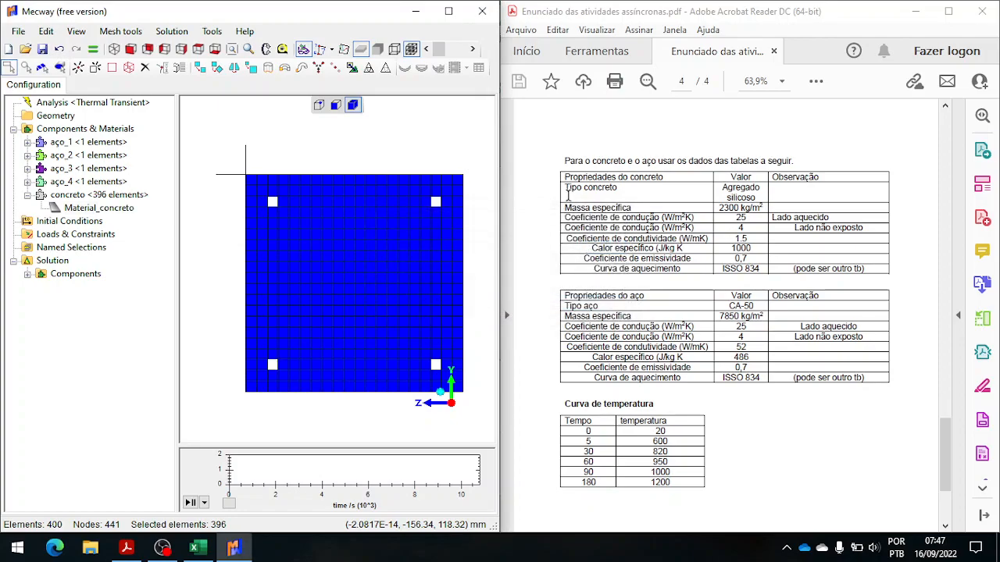
pyautogui.click(28, 195)
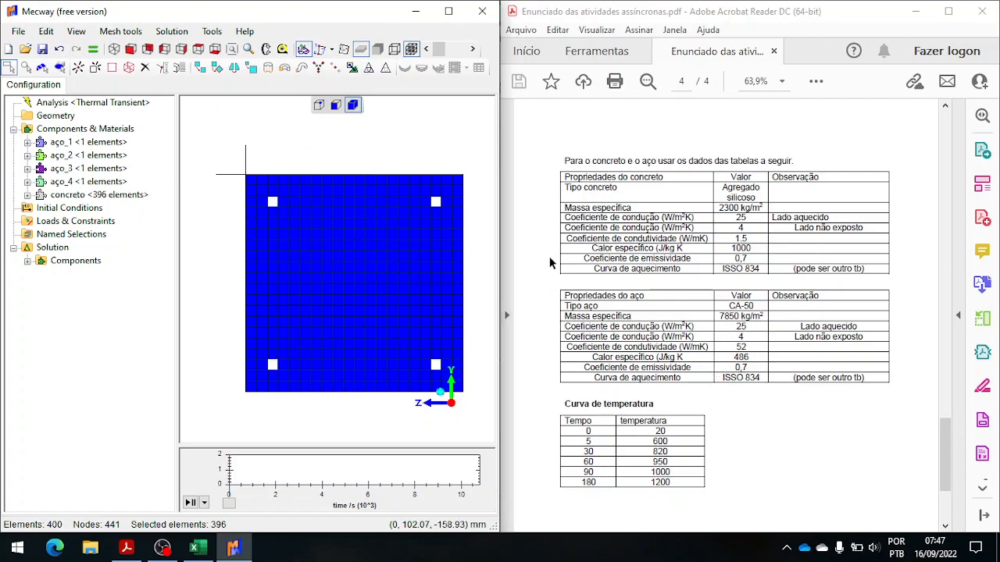
# Apply an initial temperature of 20 °C to all 400 elements of the column mesh
pyautogui.click(448, 15)
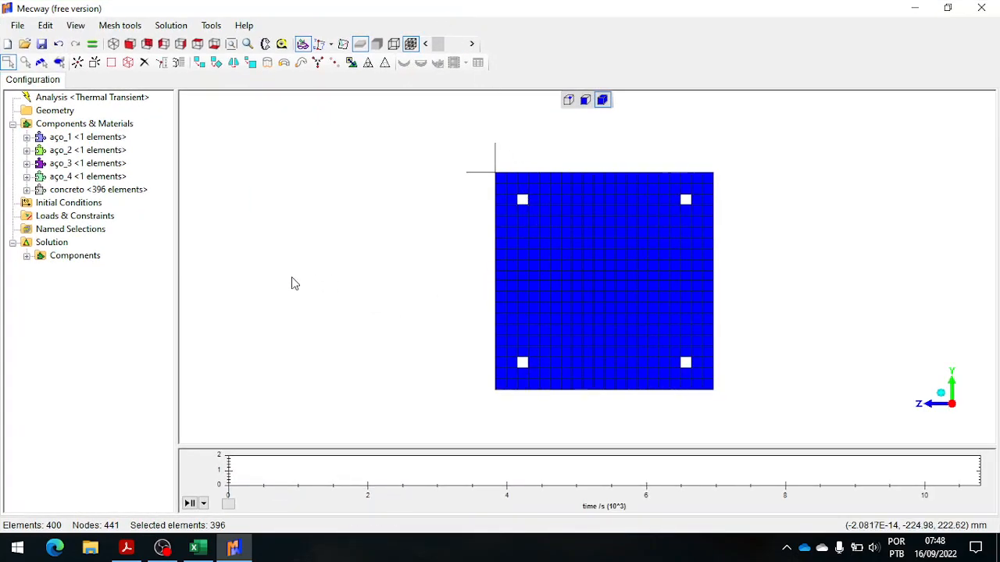
pyautogui.click(435, 216)
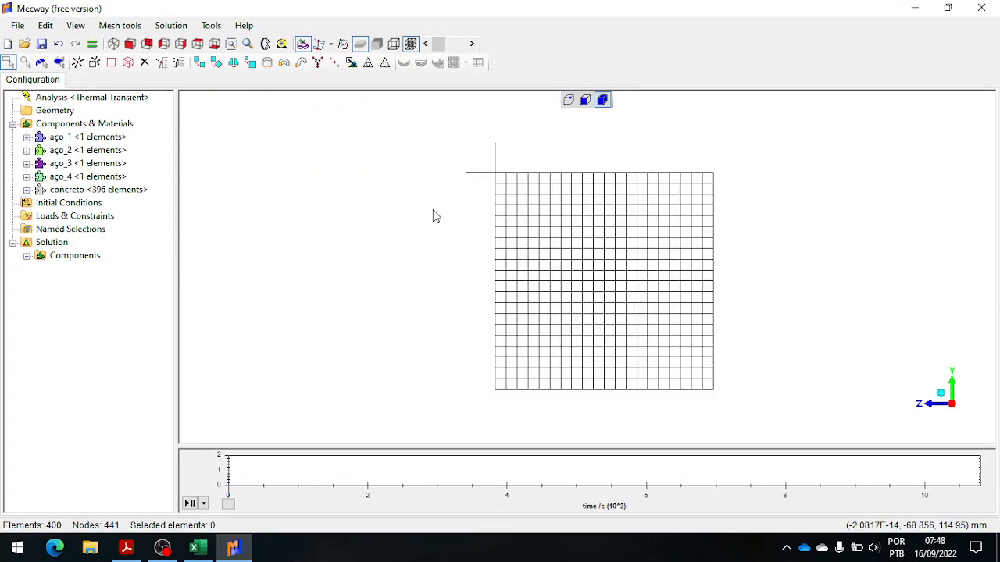
pyautogui.click(92, 204)
pyautogui.click(243, 197)
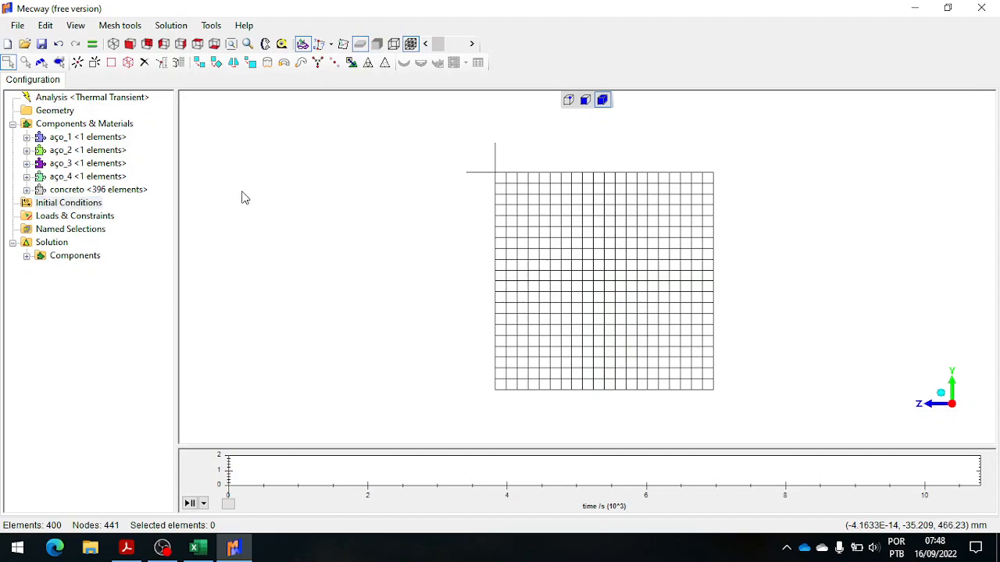
pyautogui.moveTo(458, 95); pyautogui.dragTo(755, 436)
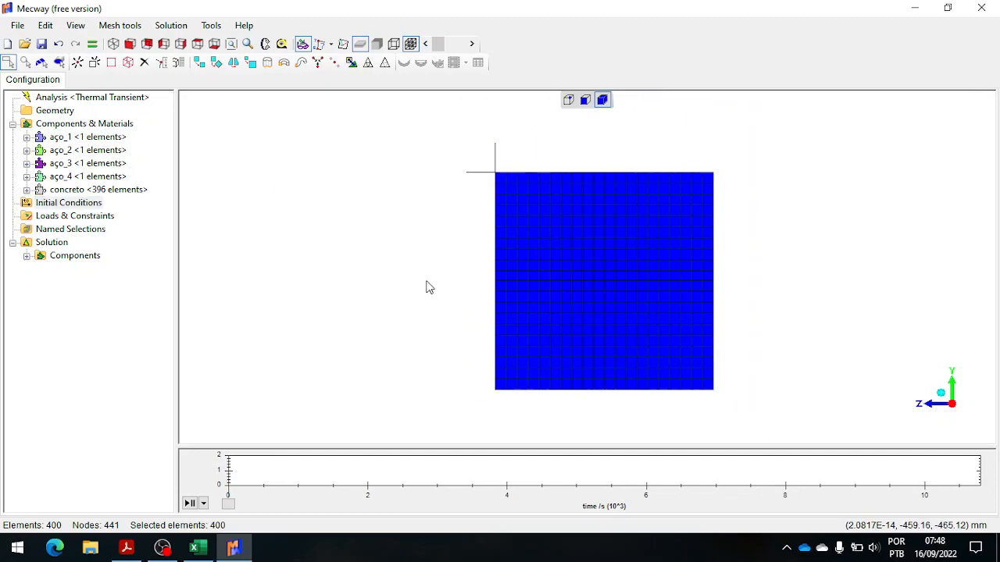
pyautogui.rightClick(90, 207)
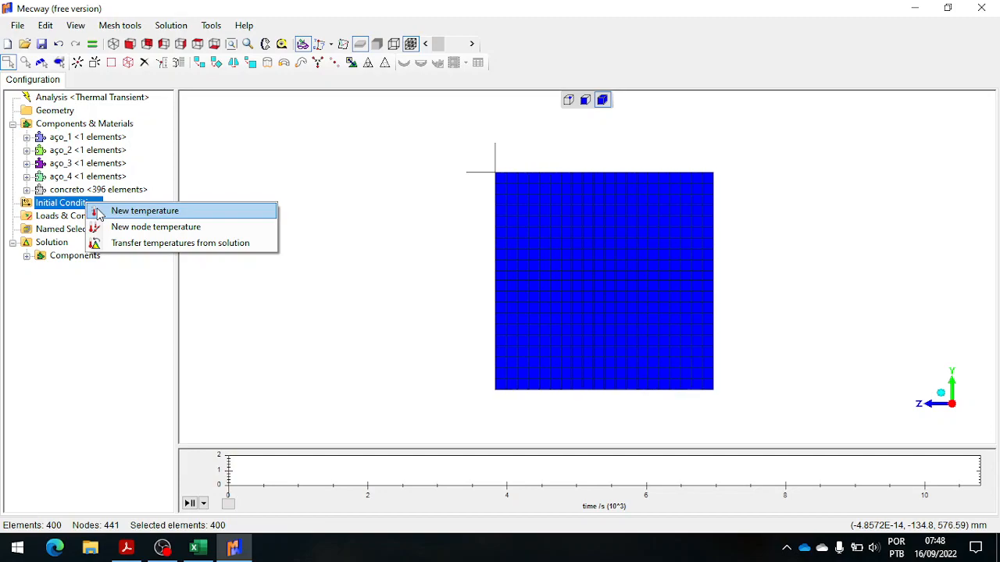
pyautogui.click(100, 215)
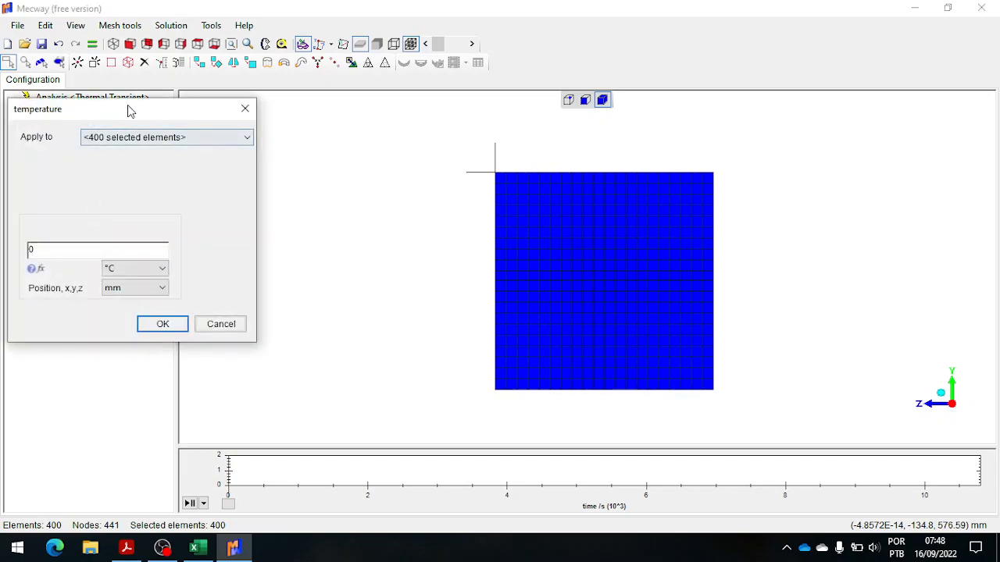
pyautogui.moveTo(130, 111); pyautogui.dragTo(314, 107)
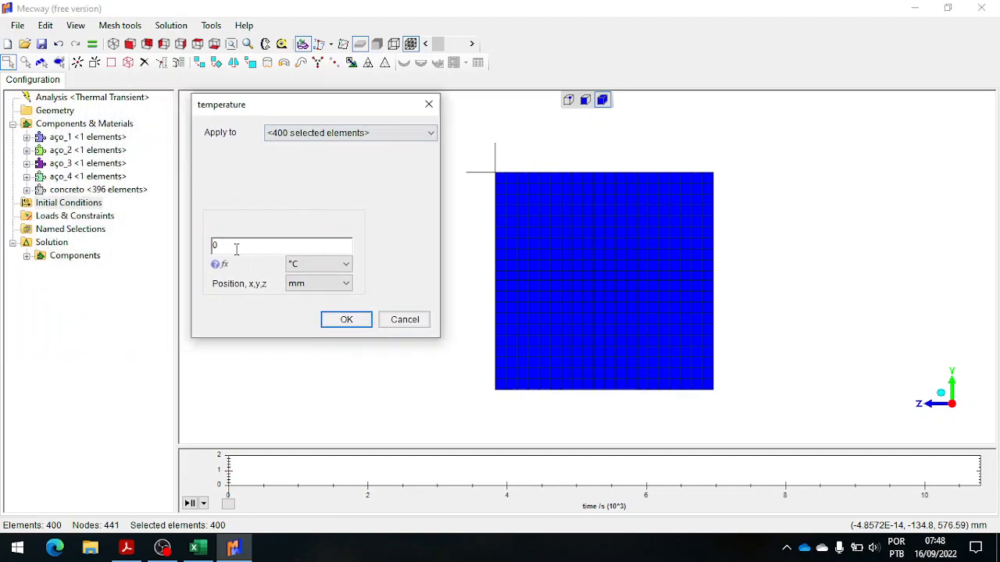
pyautogui.moveTo(236, 248); pyautogui.dragTo(213, 248)
pyautogui.write('20')
pyautogui.click(346, 320)
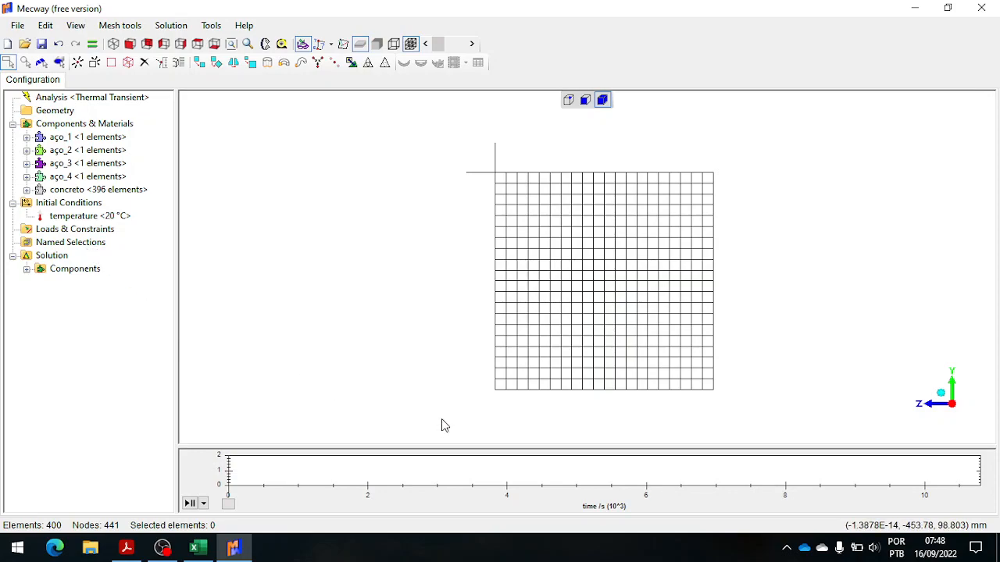
# Switch to Adobe Acrobat Reader and examine the heated-face schemes and the location of point A in Atividade 2
pyautogui.click(126, 548)
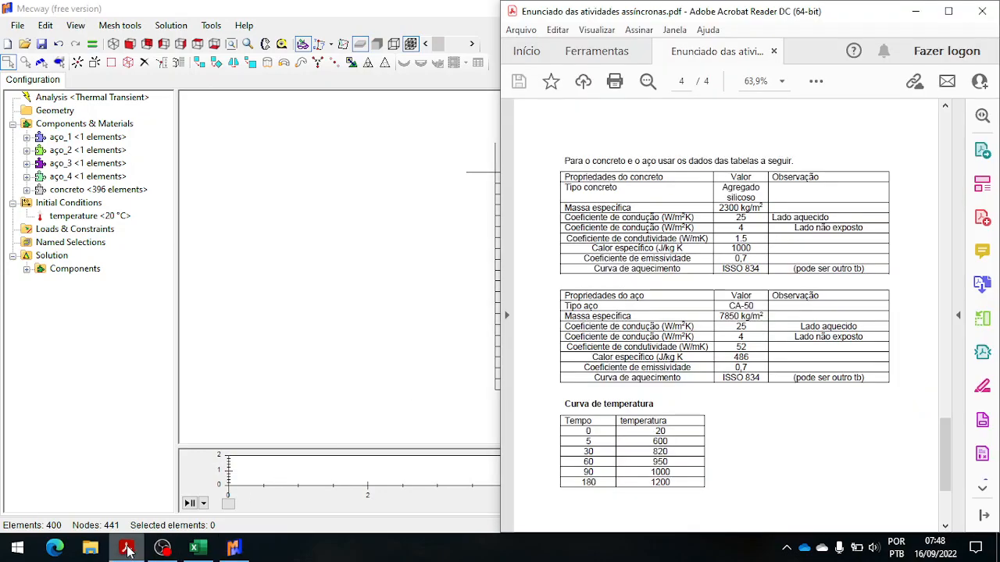
pyautogui.scroll(15, 784, 317)
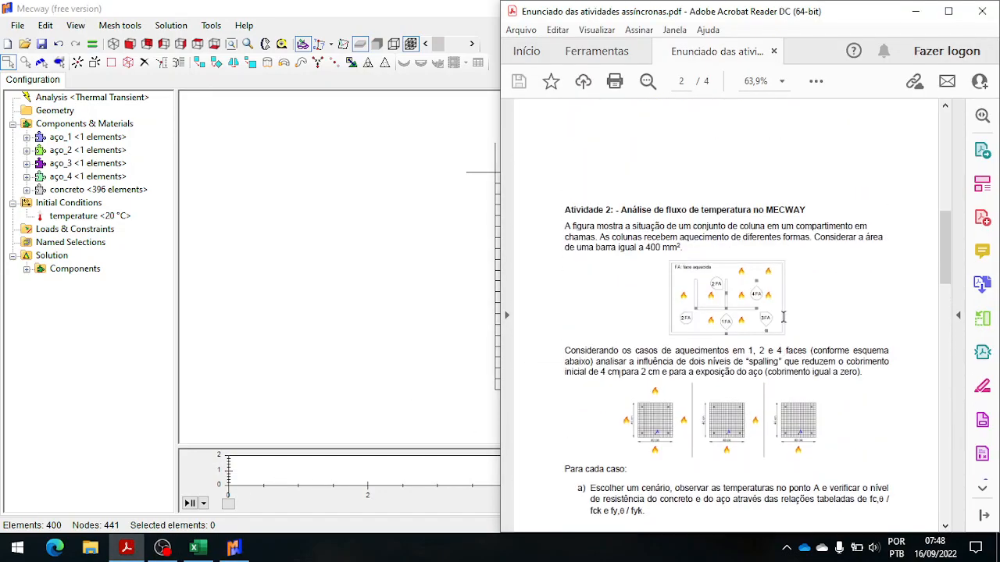
pyautogui.scroll(-2, 783, 317)
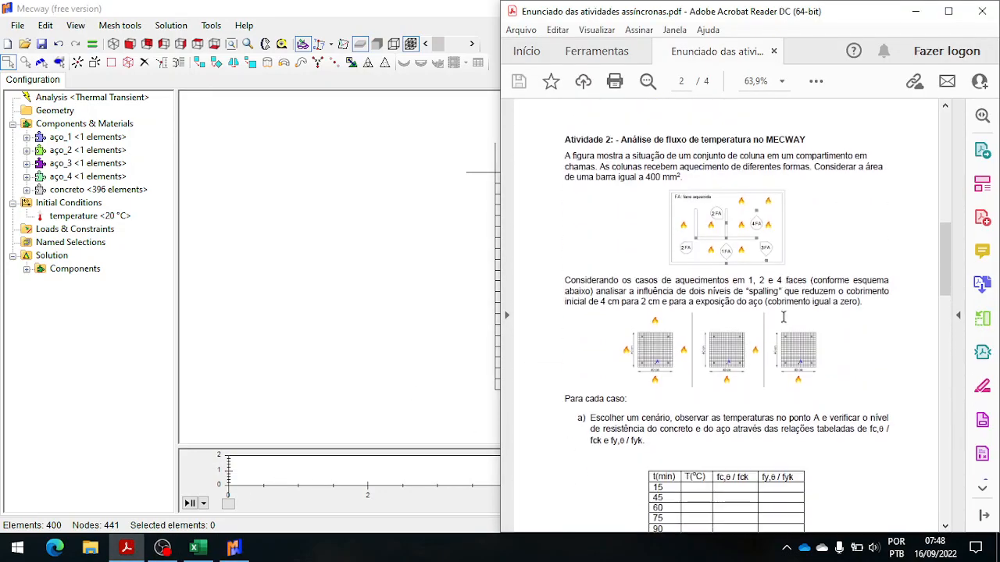
pyautogui.click(948, 11)
pyautogui.scroll(-5, 635, 329)
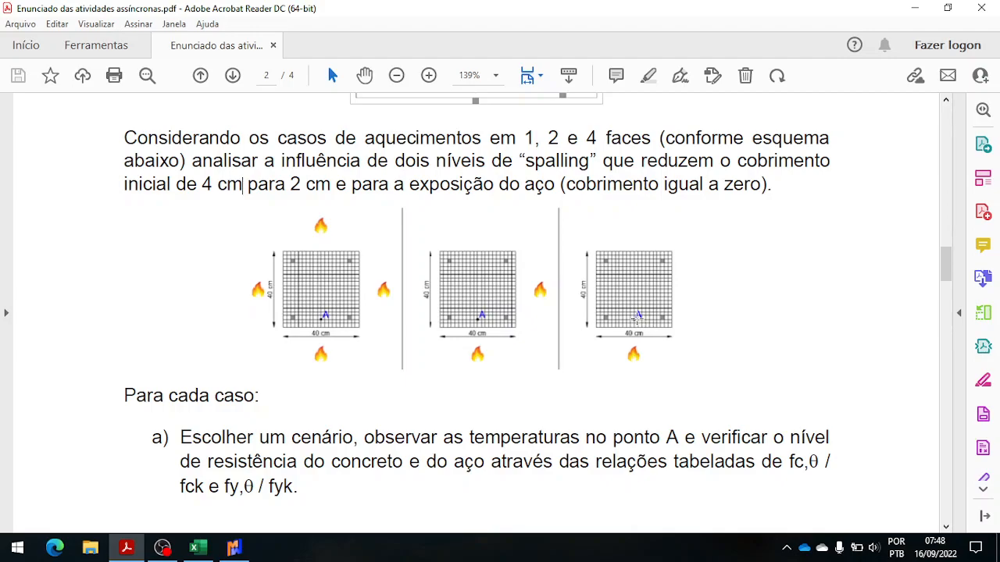
pyautogui.click(914, 10)
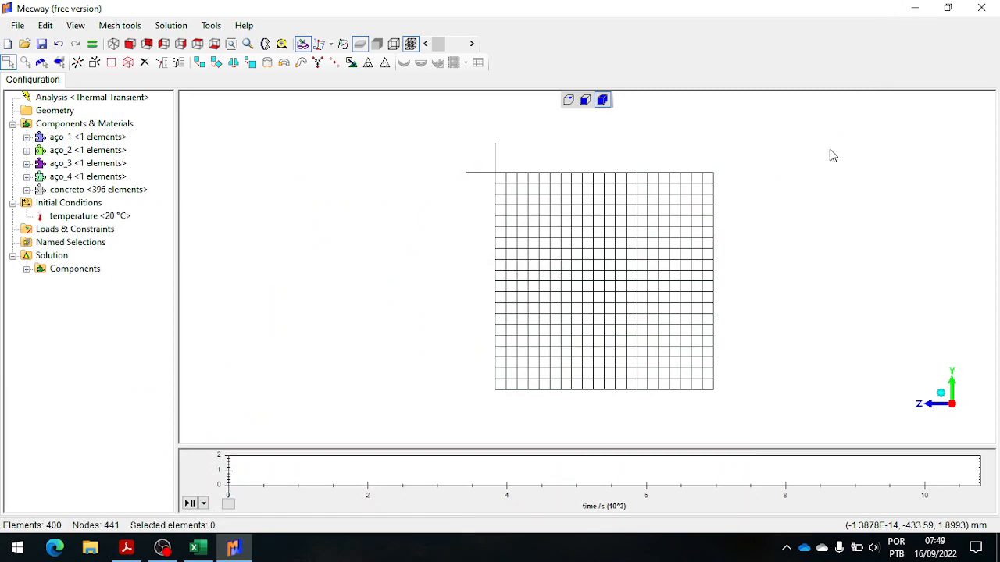
# Create a new named selection from the mid-width node at Y -360 mm, Z -200 mm, near the section's lower edge
pyautogui.click(574, 103)
pyautogui.scroll(3, 617, 391)
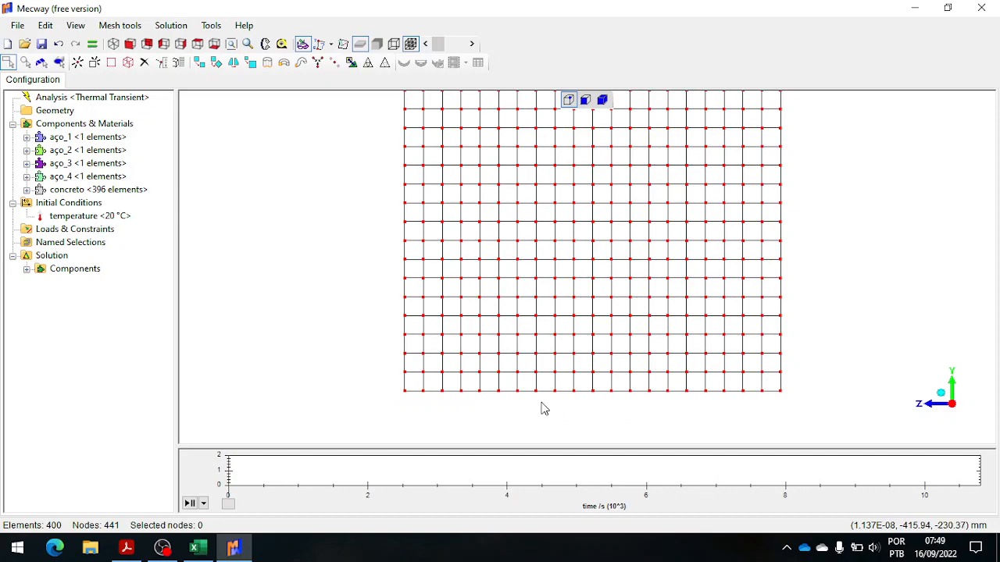
pyautogui.click(593, 355)
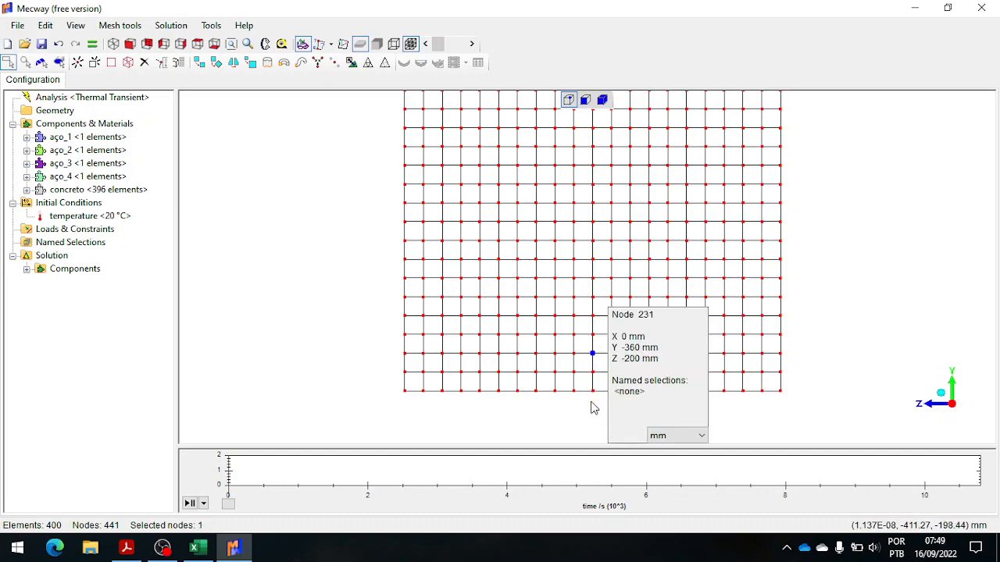
pyautogui.rightClick(593, 356)
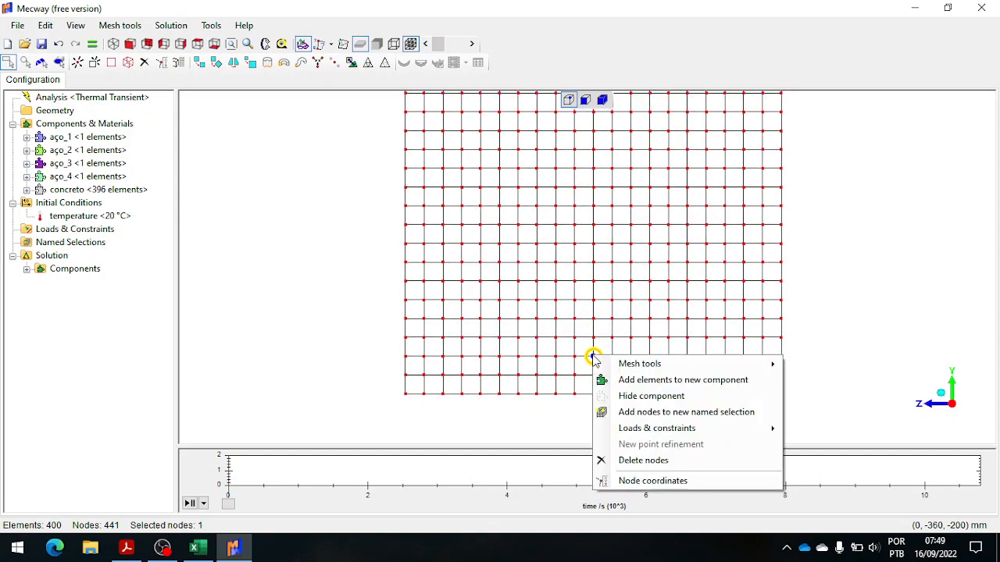
pyautogui.click(654, 413)
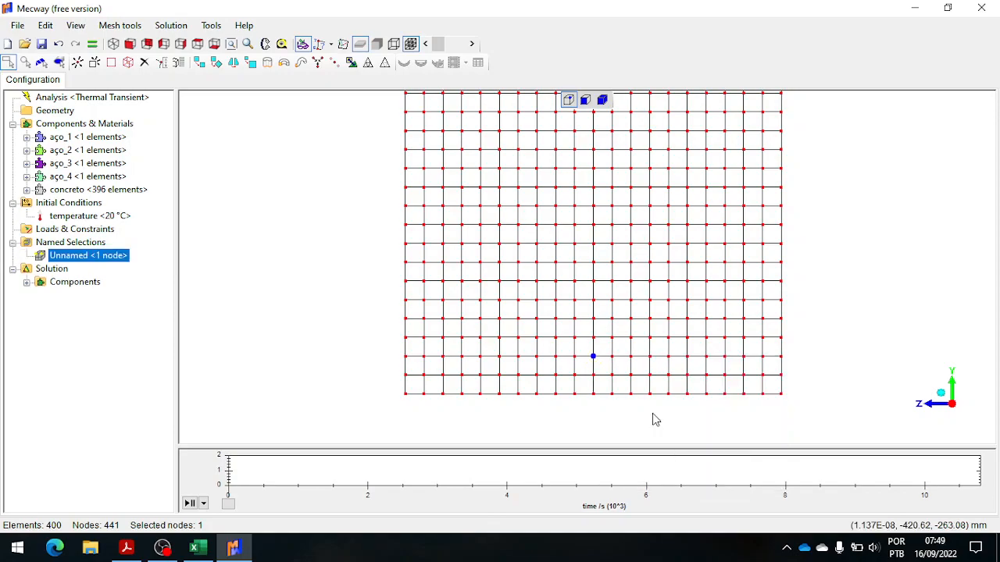
# Rename the single-node named selection as A
pyautogui.rightClick(85, 262)
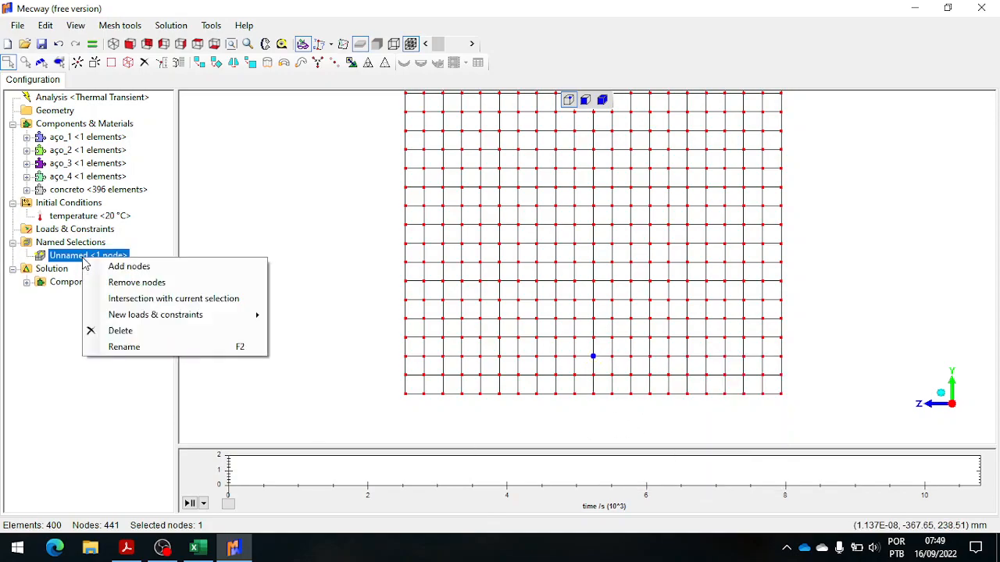
pyautogui.click(125, 347)
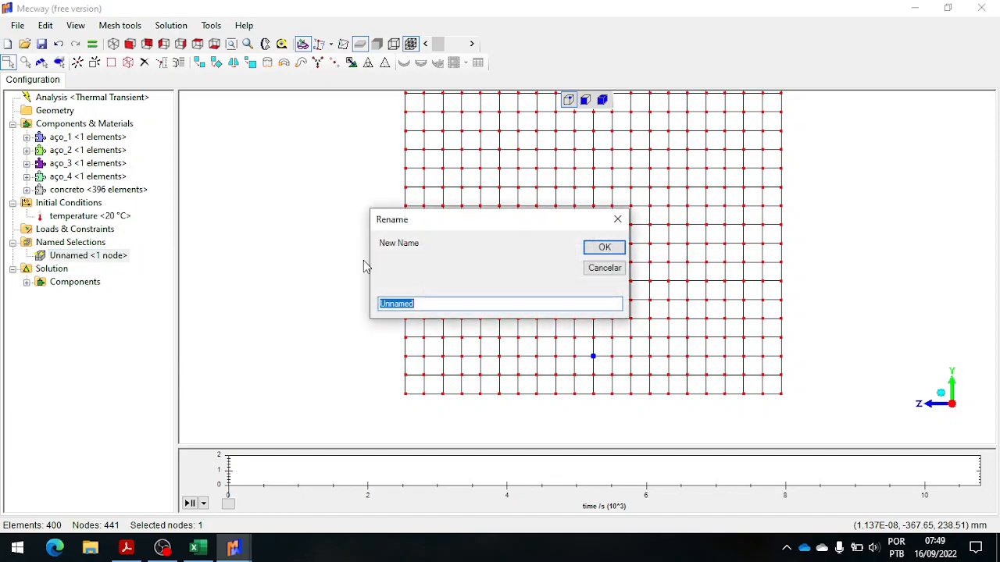
pyautogui.write('A')
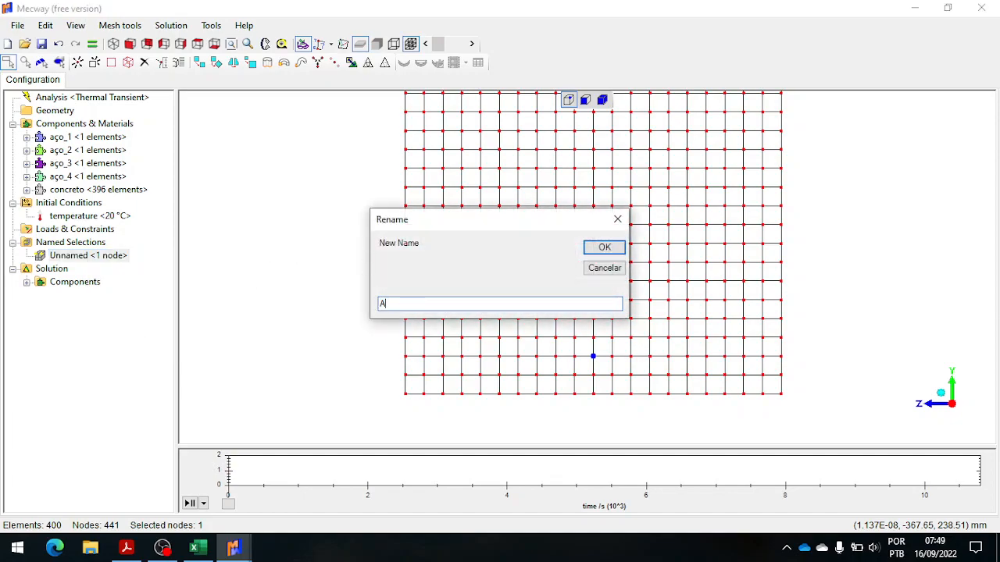
pyautogui.click(595, 250)
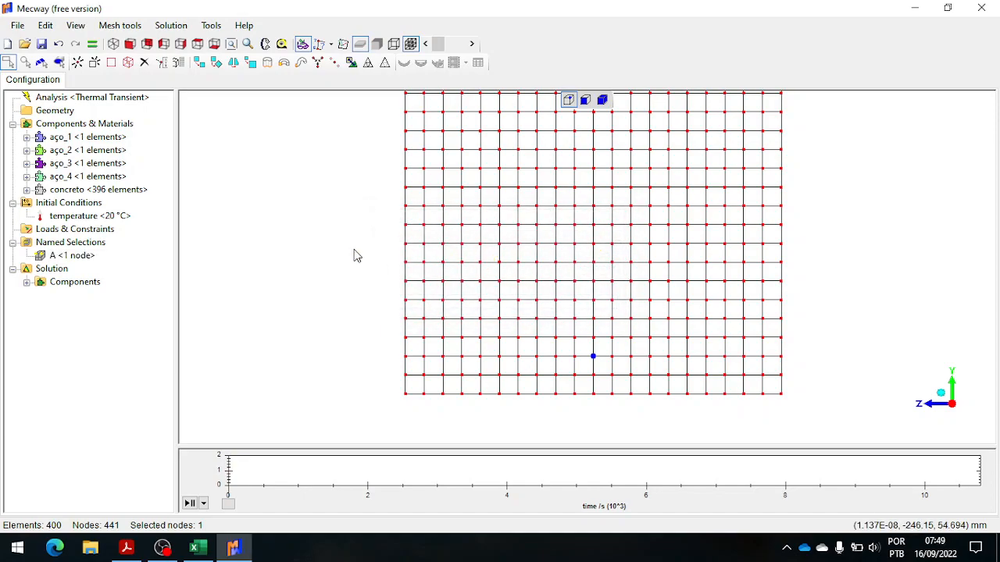
# Create a new named selection from all the faces along the bottom edge of the column section
pyautogui.scroll(-2, 354, 250)
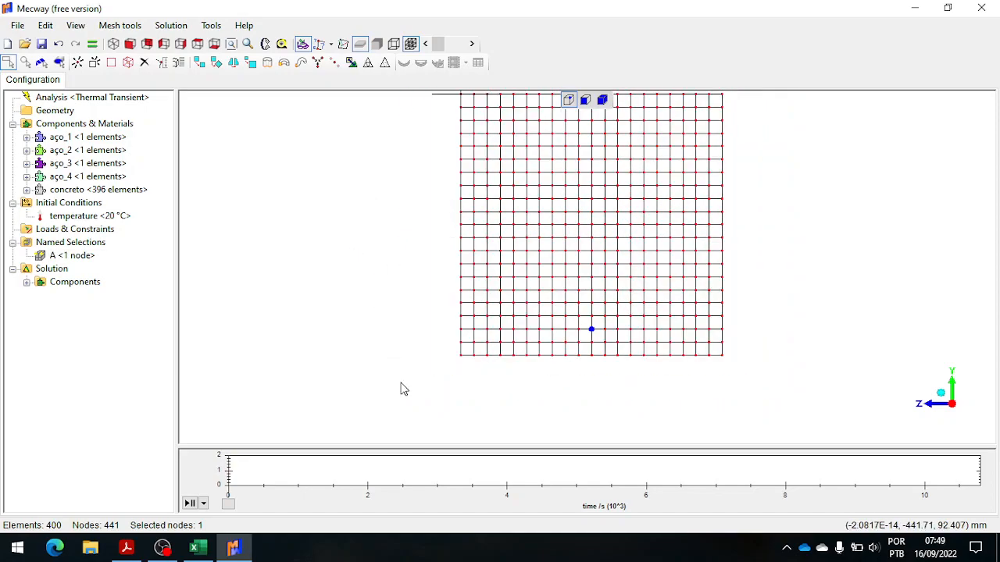
pyautogui.scroll(-2, 400, 382)
pyautogui.scroll(2, 680, 122)
pyautogui.scroll(-1, 574, 220)
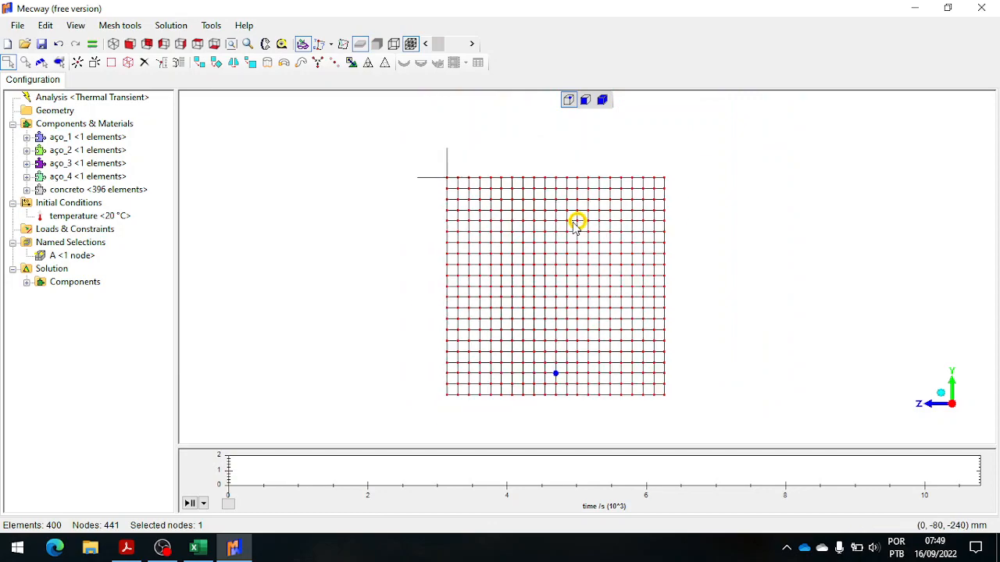
pyautogui.scroll(1, 496, 392)
pyautogui.click(385, 336)
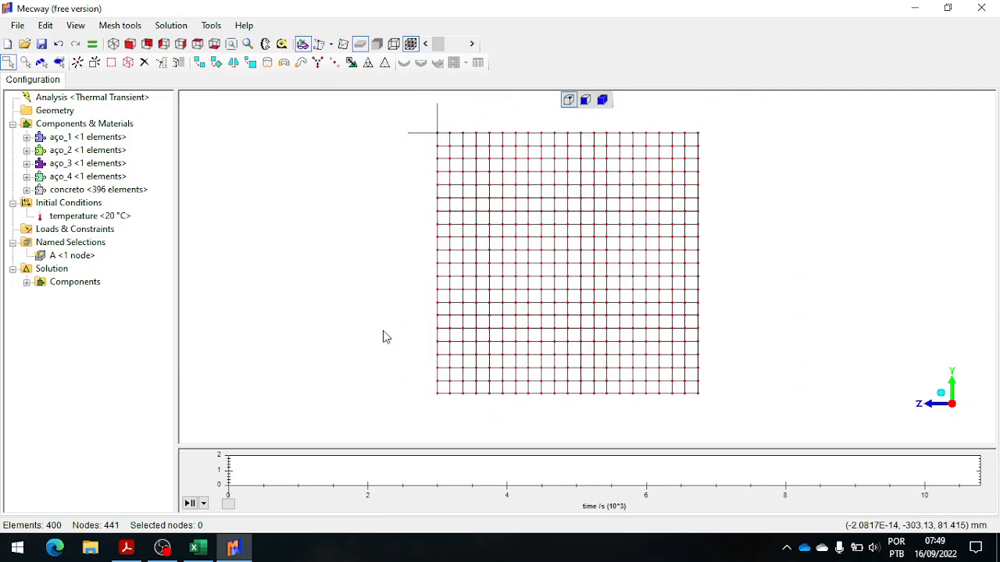
pyautogui.click(585, 100)
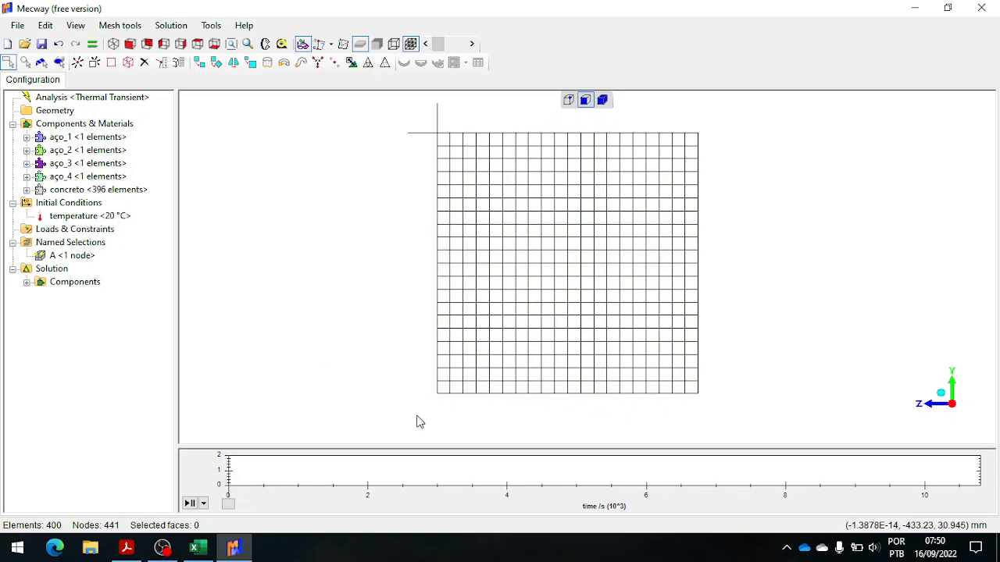
pyautogui.moveTo(422, 421); pyautogui.dragTo(728, 395)
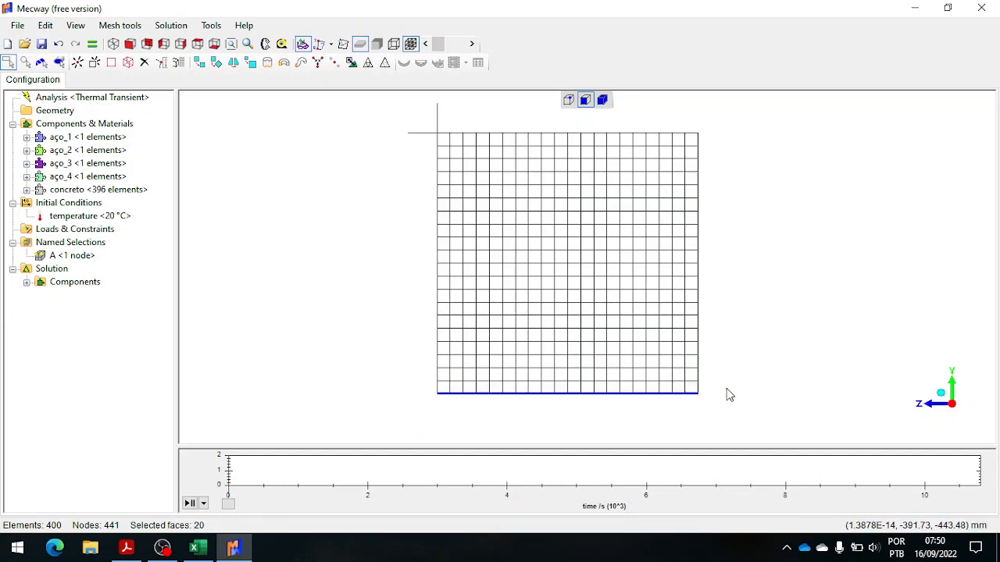
pyautogui.rightClick(538, 400)
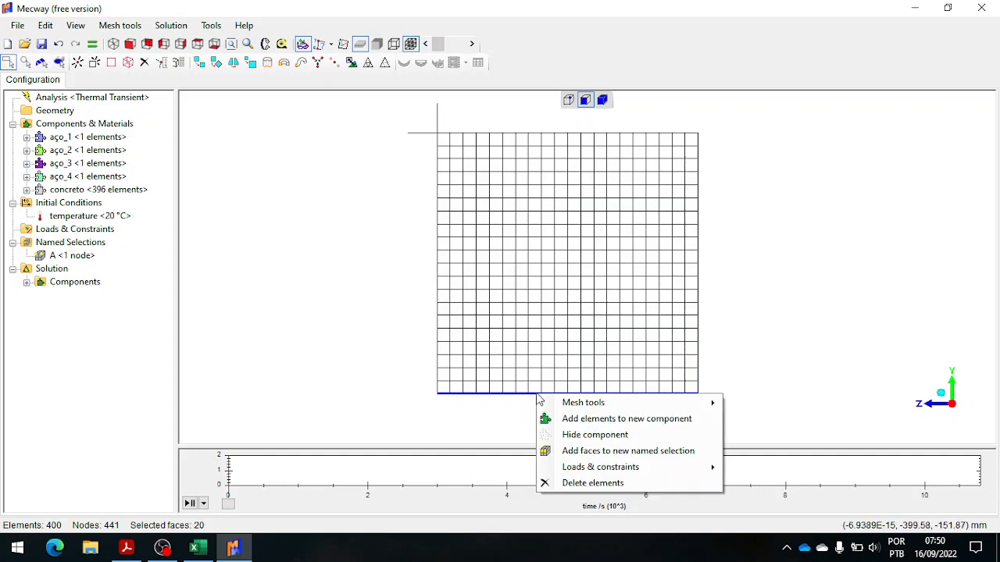
pyautogui.click(657, 451)
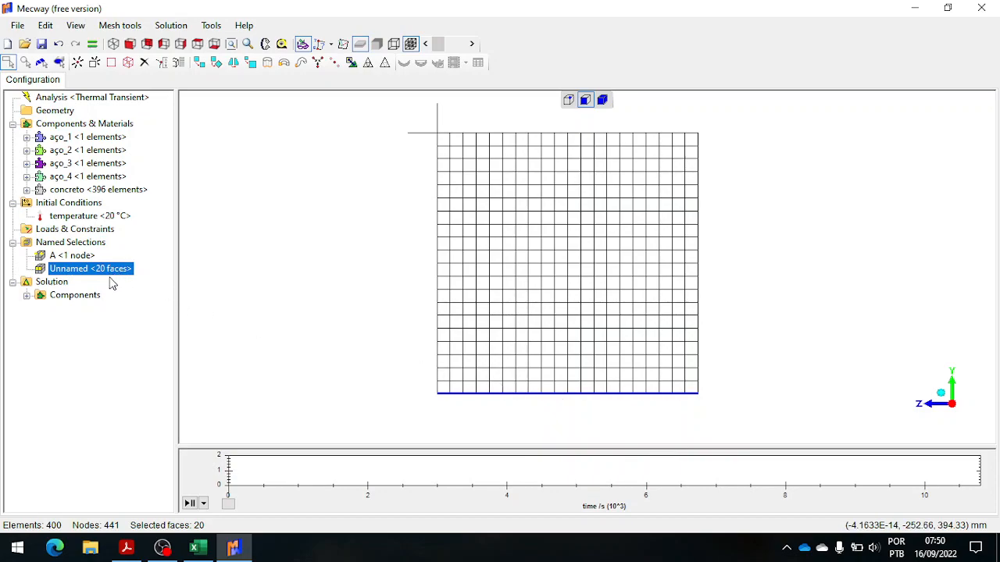
# Rename the named selection of bottom-edge faces as face_quentes
pyautogui.rightClick(109, 268)
pyautogui.click(181, 355)
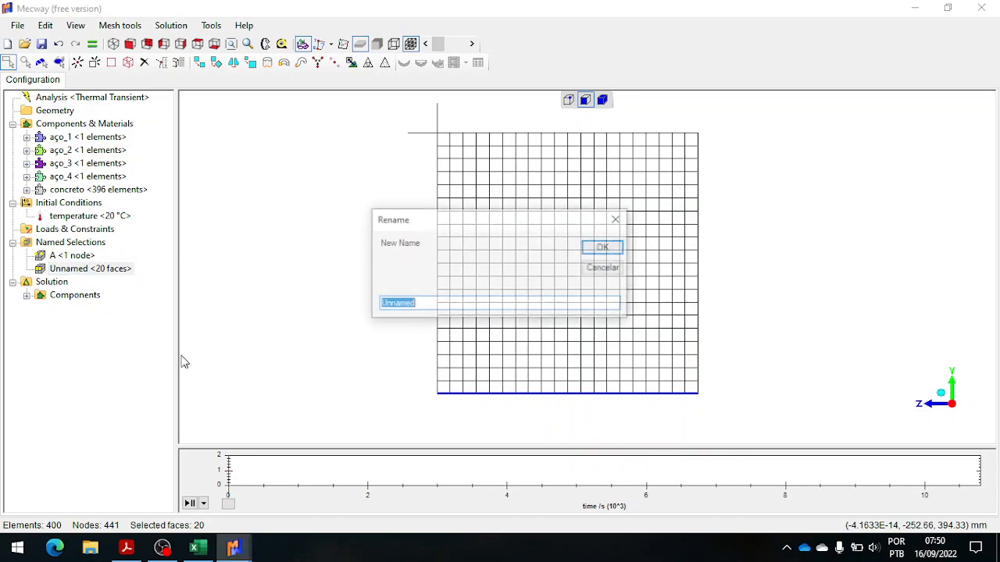
pyautogui.write('face_quentes')
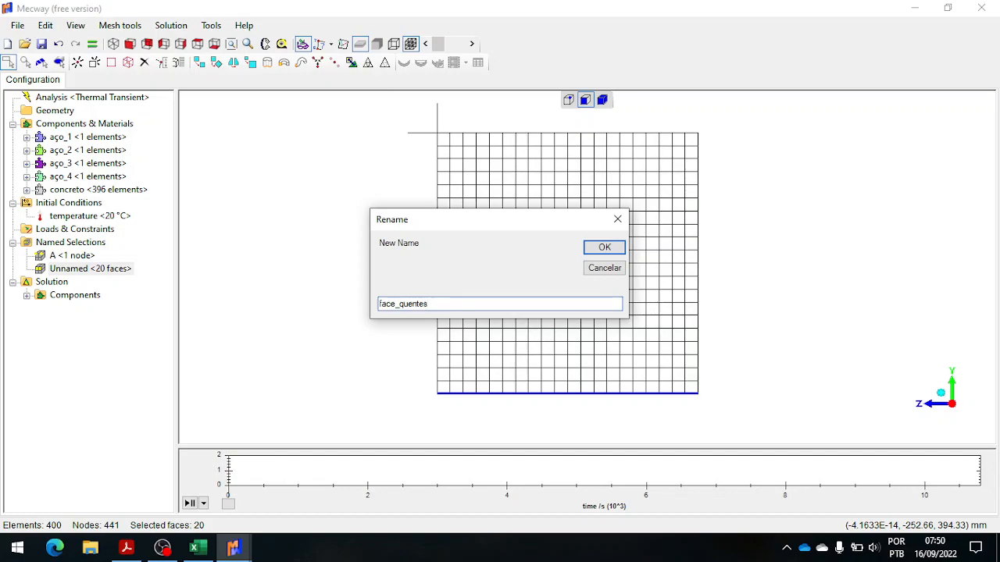
pyautogui.click(604, 248)
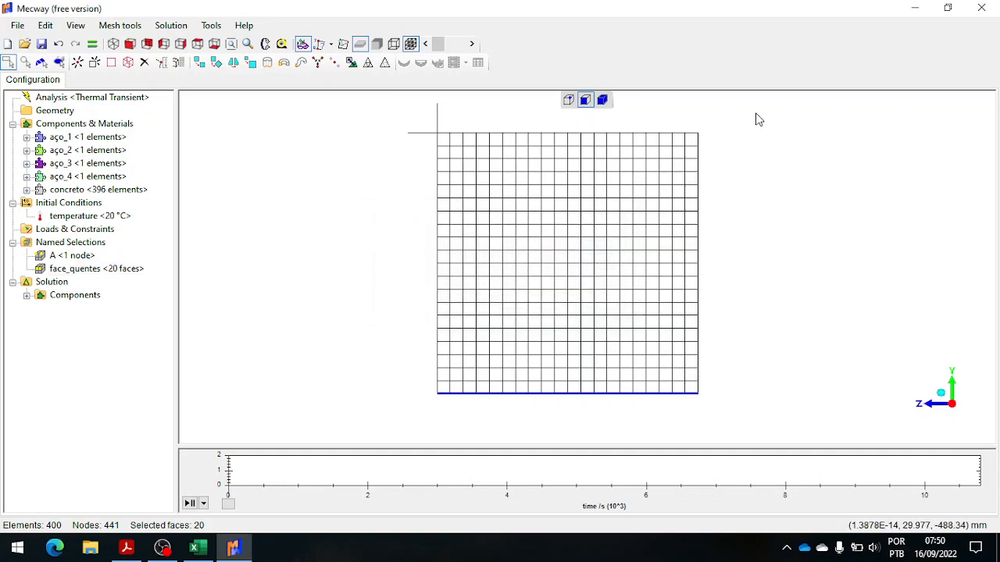
# Create a new named selection from the faces along the section's two vertical edges and its top edge
pyautogui.moveTo(735, 111); pyautogui.dragTo(694, 417)
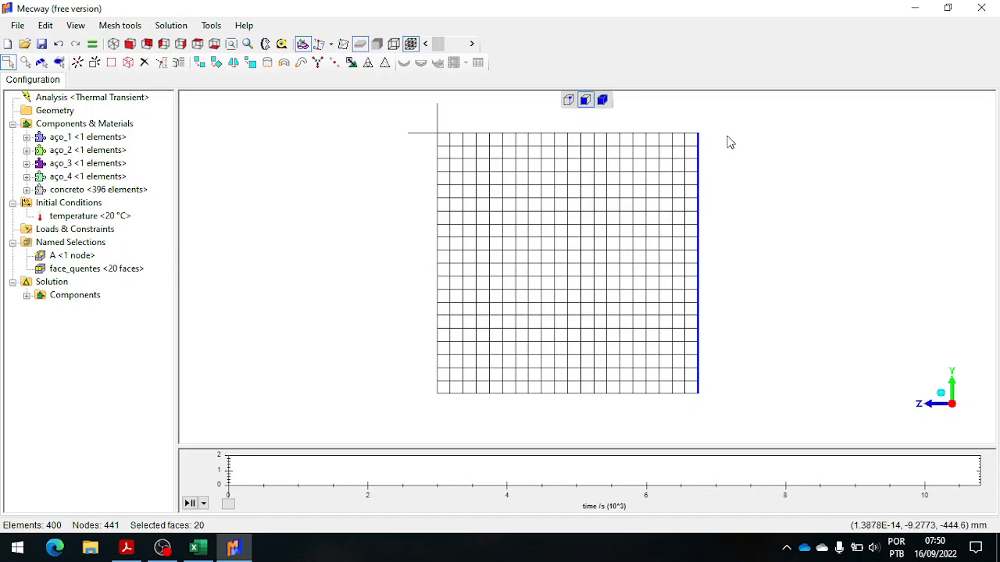
pyautogui.keyDown('ctrl'); pyautogui.moveTo(727, 114); pyautogui.dragTo(444, 407); pyautogui.keyUp('ctrl')
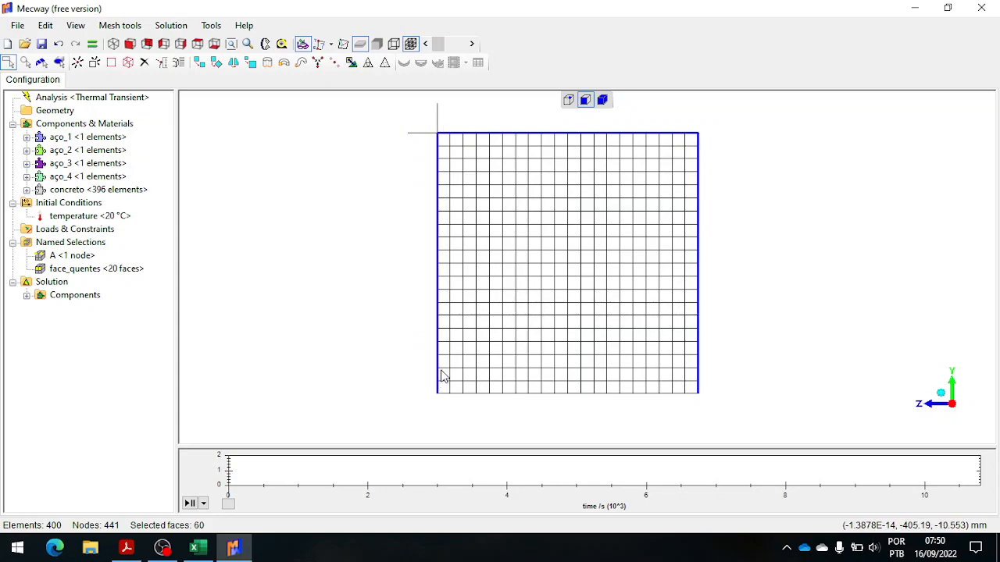
pyautogui.rightClick(509, 136)
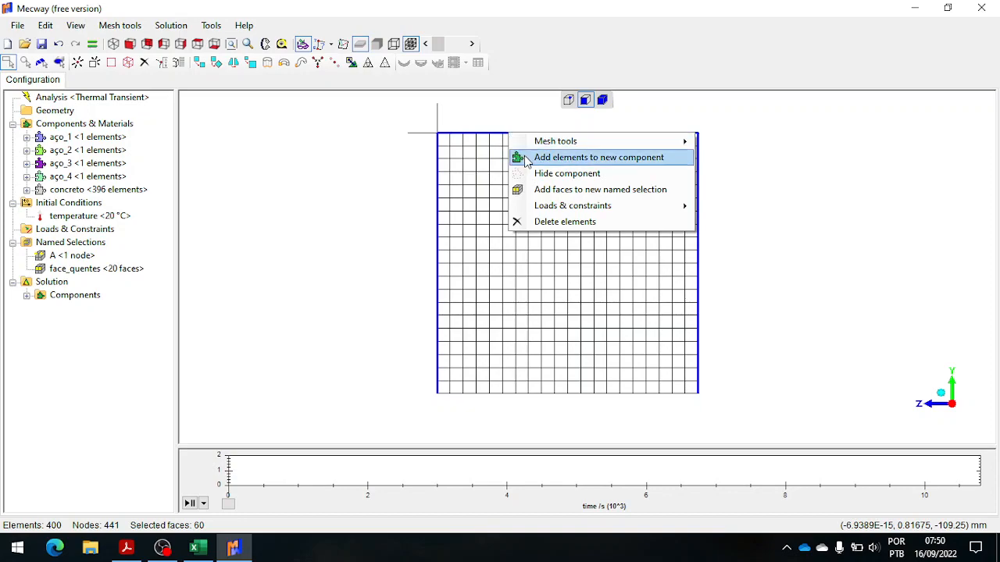
pyautogui.click(559, 192)
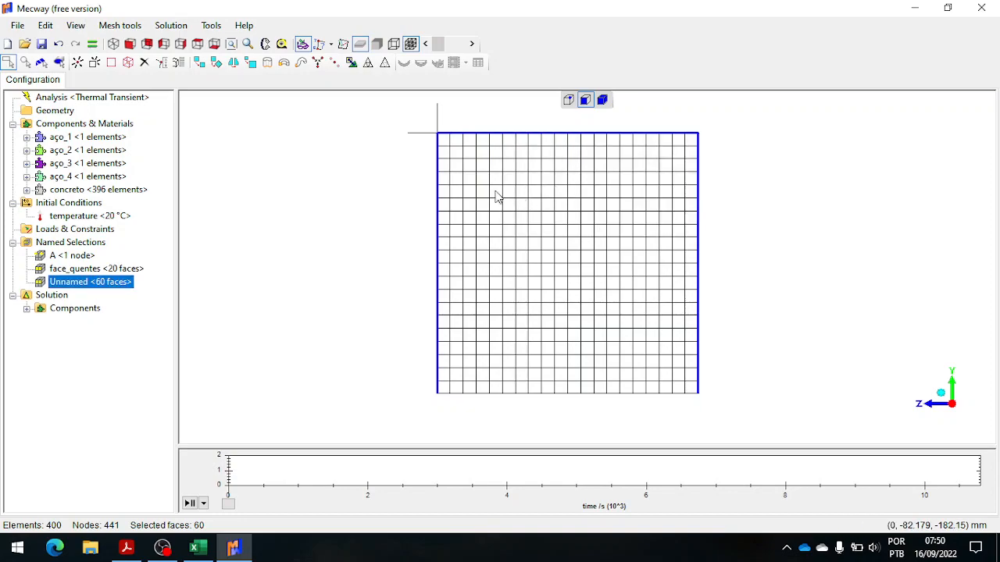
# Rename the named selection of side-edge and top-edge faces as face_fria and check which faces each face selection holds
pyautogui.rightClick(121, 287)
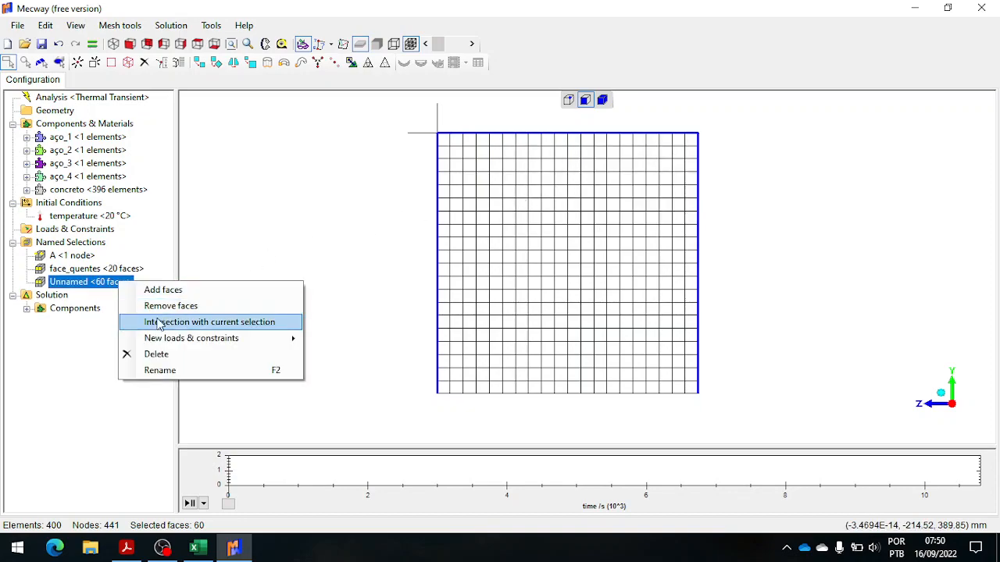
pyautogui.click(173, 370)
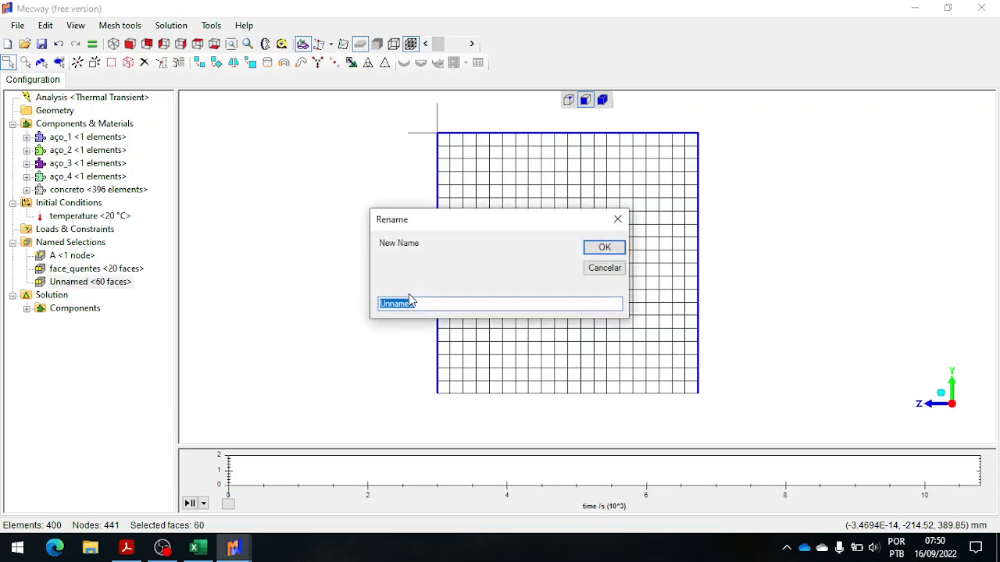
pyautogui.write('face_fria')
pyautogui.click(606, 250)
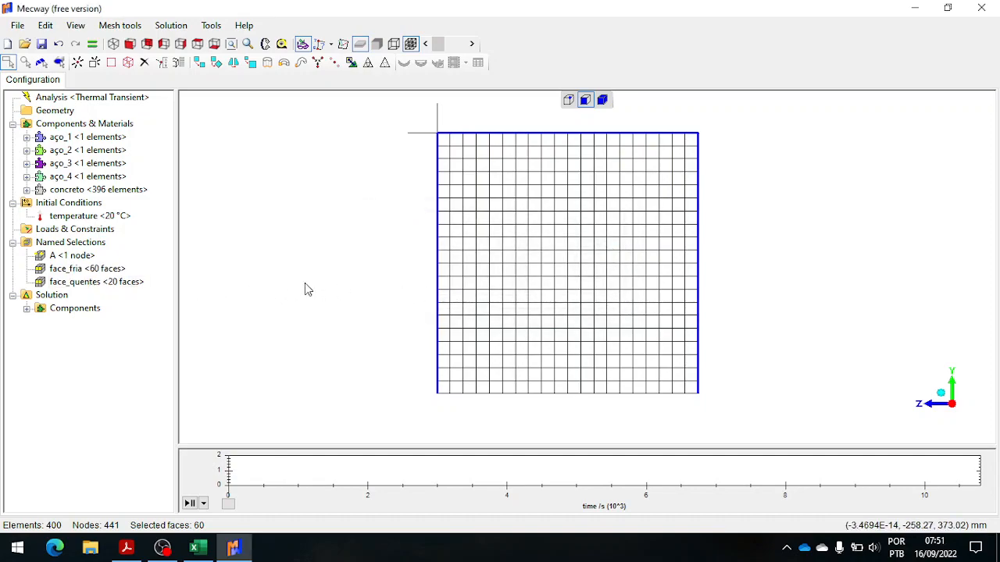
pyautogui.click(98, 269)
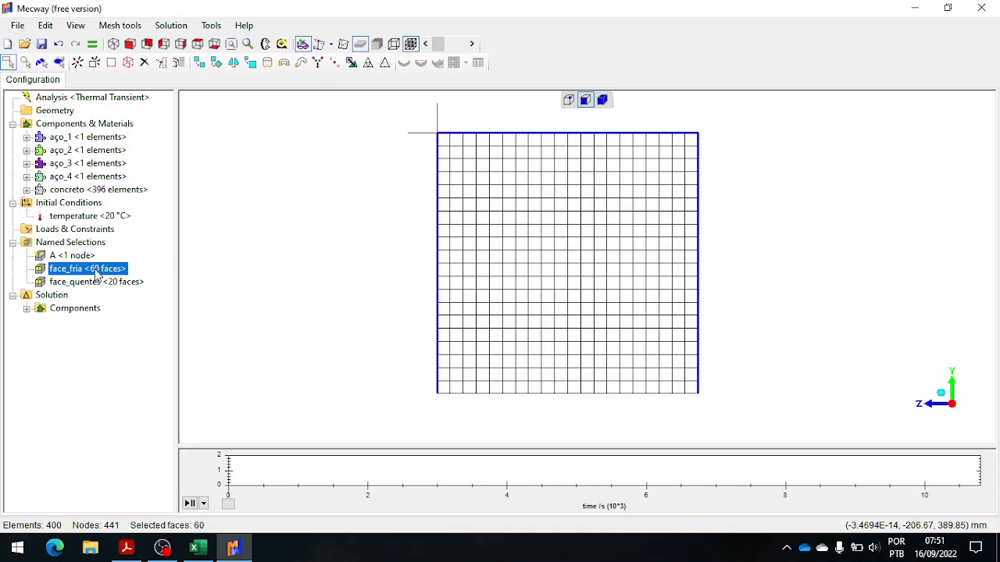
pyautogui.click(95, 283)
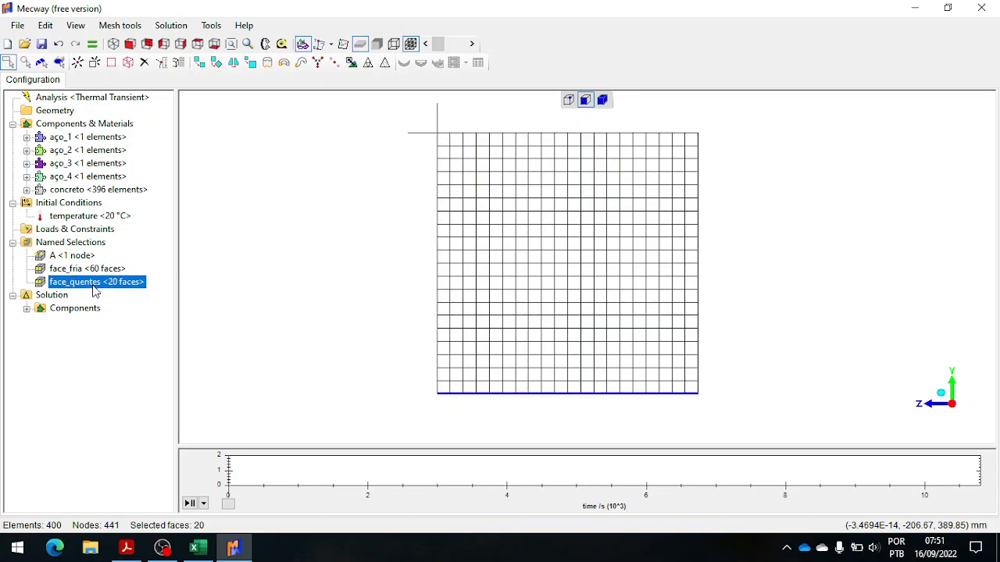
# Start a new convection load applied to face_quentes, with the ambient temperature defined by a table
pyautogui.rightClick(86, 231)
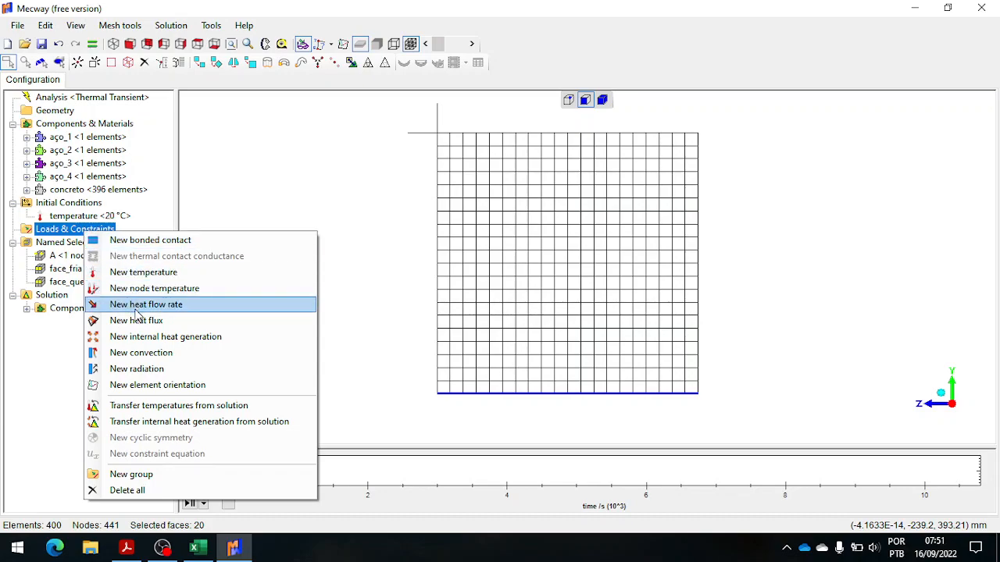
pyautogui.click(152, 352)
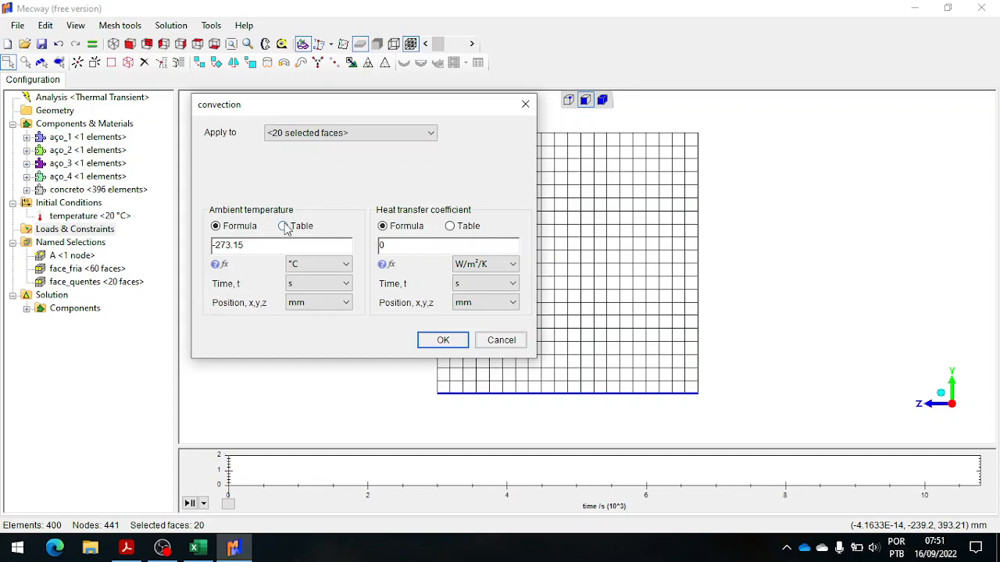
pyautogui.click(332, 133)
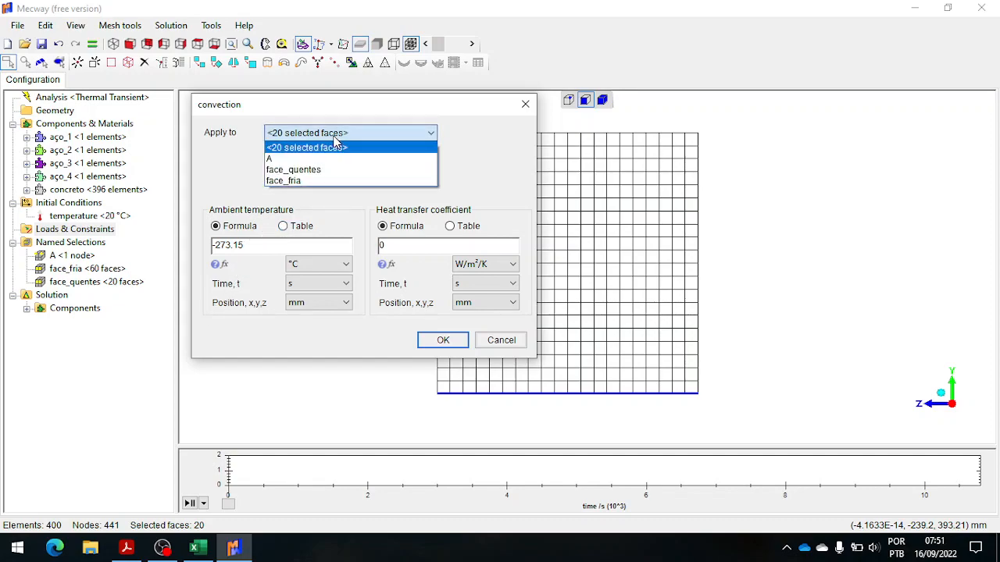
pyautogui.click(327, 169)
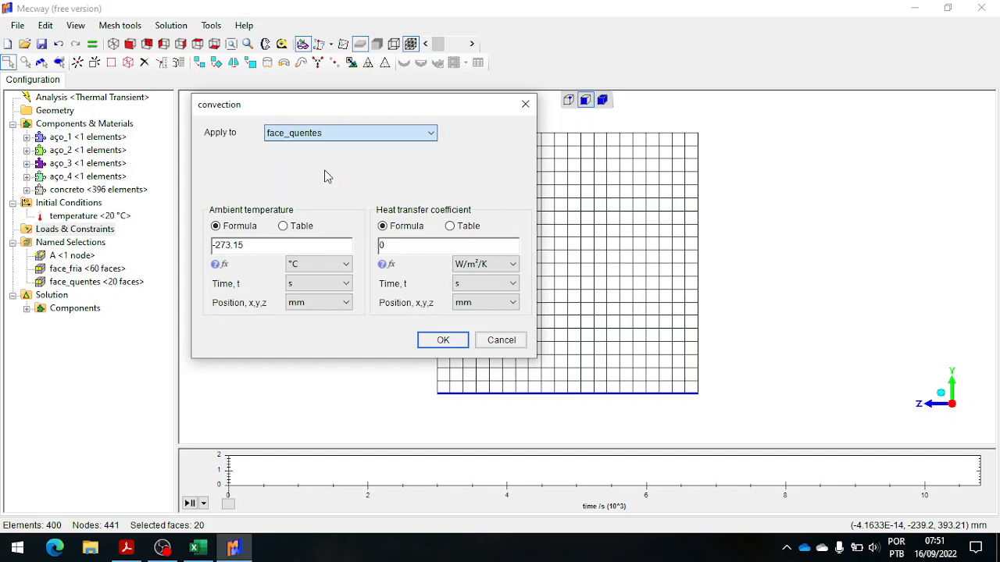
pyautogui.click(283, 226)
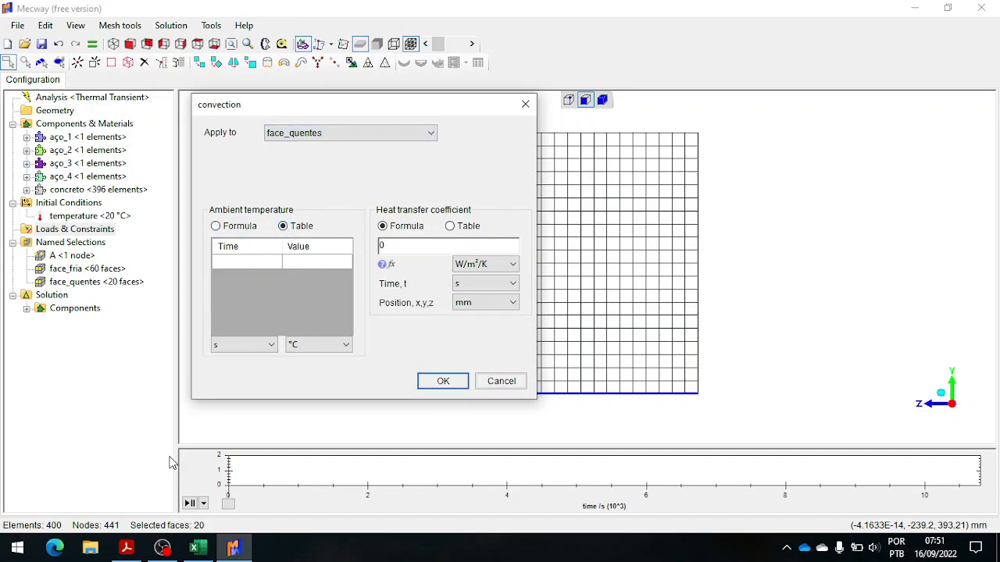
# Switch to the Excel workbook simulacao_1_face.xlsx and copy the ISO 834 curve's times and temperatures, B26:C31, from the Dados entrada sheet
pyautogui.click(198, 549)
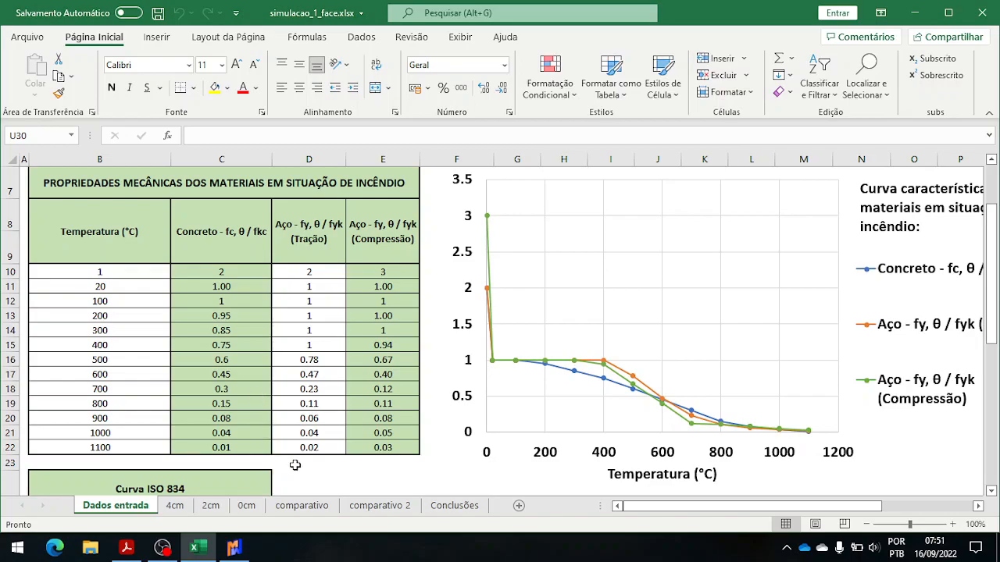
pyautogui.scroll(-5, 297, 466)
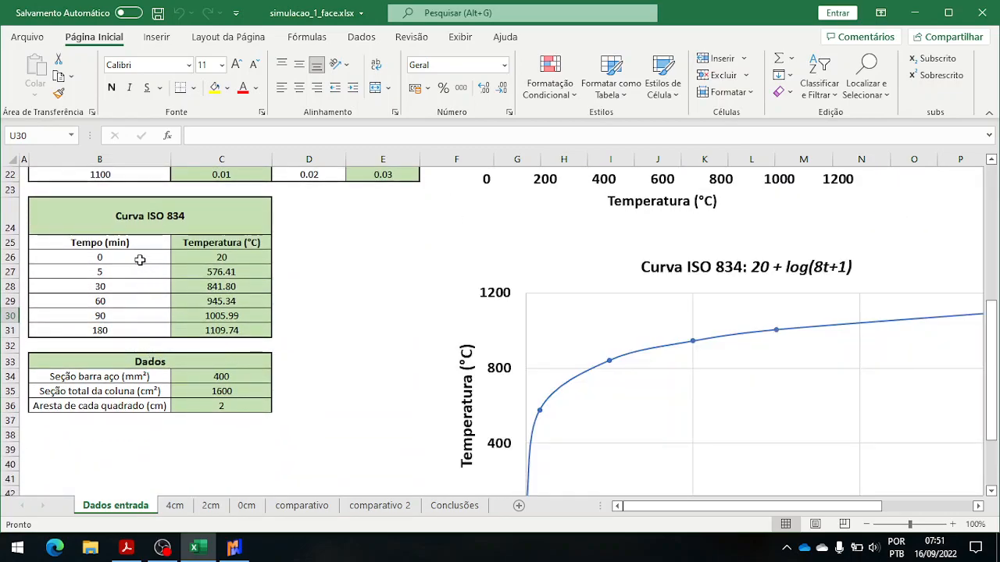
pyautogui.moveTo(139, 259); pyautogui.dragTo(210, 331)
pyautogui.hotkey('ctrl', 'c')
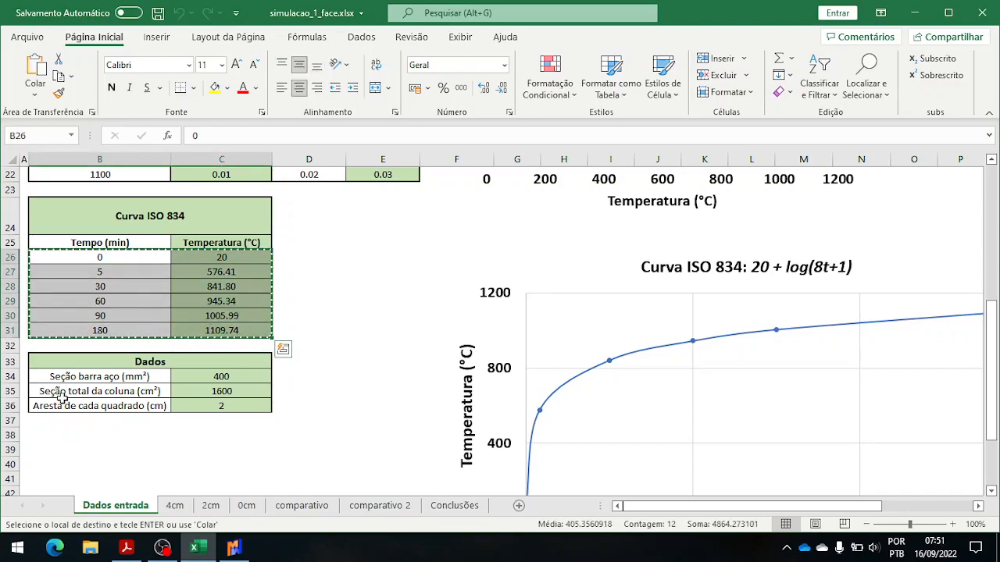
pyautogui.scroll(4, 286, 371)
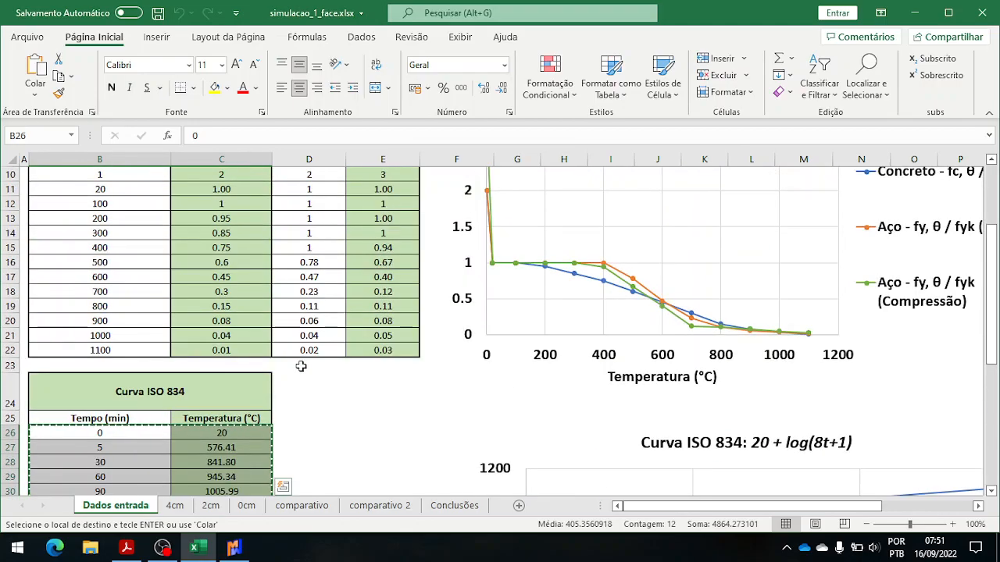
pyautogui.scroll(3, 270, 378)
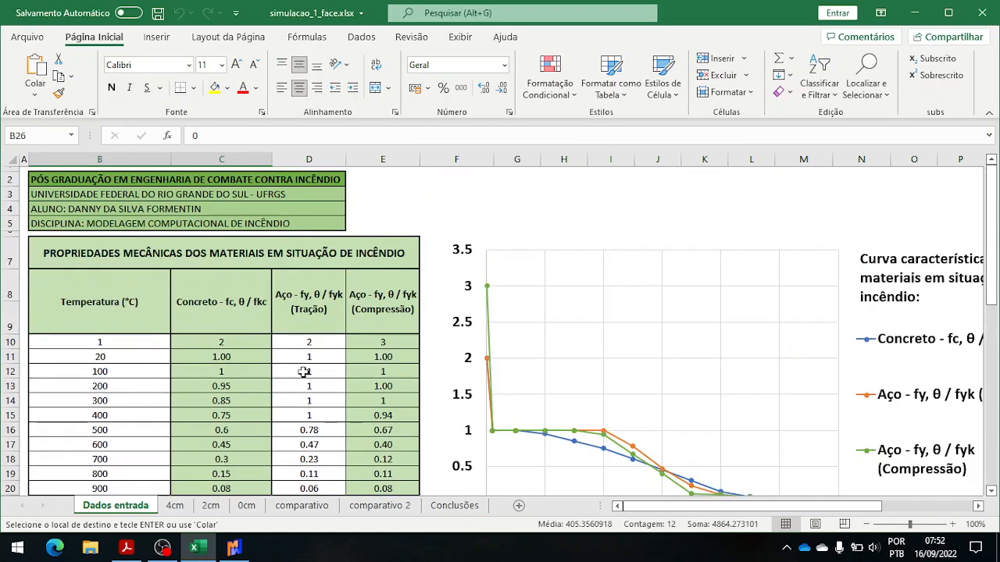
pyautogui.scroll(-2, 292, 306)
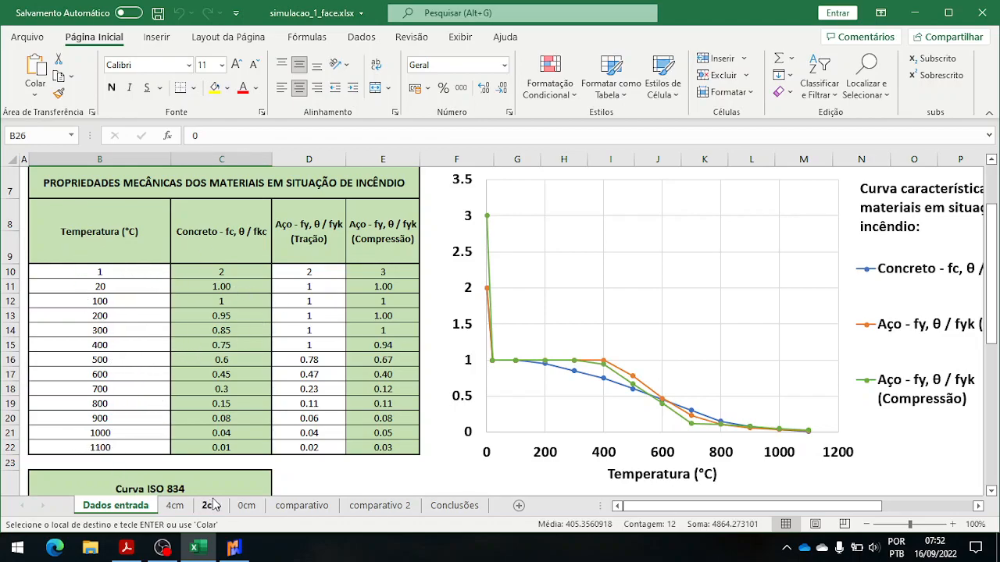
pyautogui.scroll(-3, 200, 454)
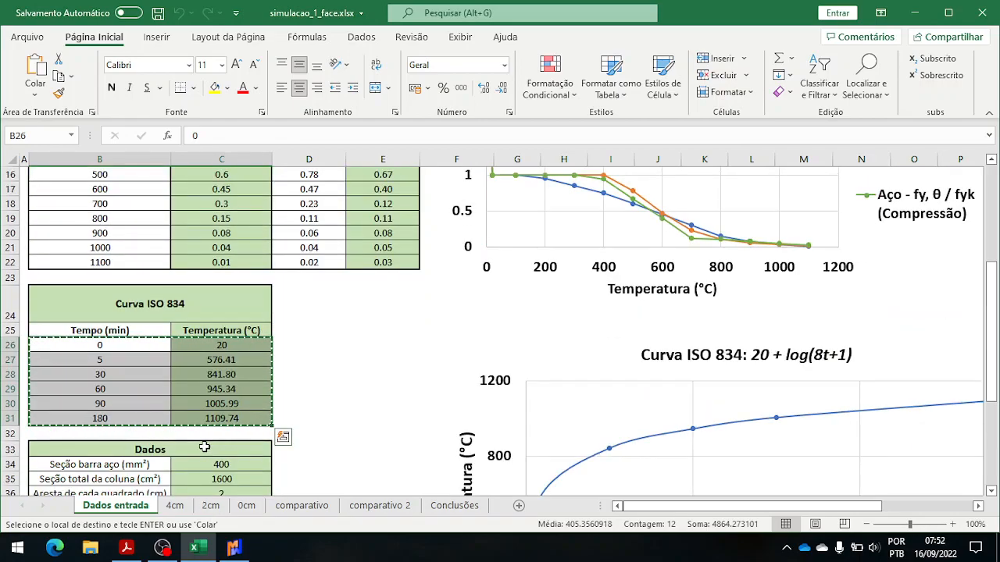
pyautogui.scroll(-1, 204, 447)
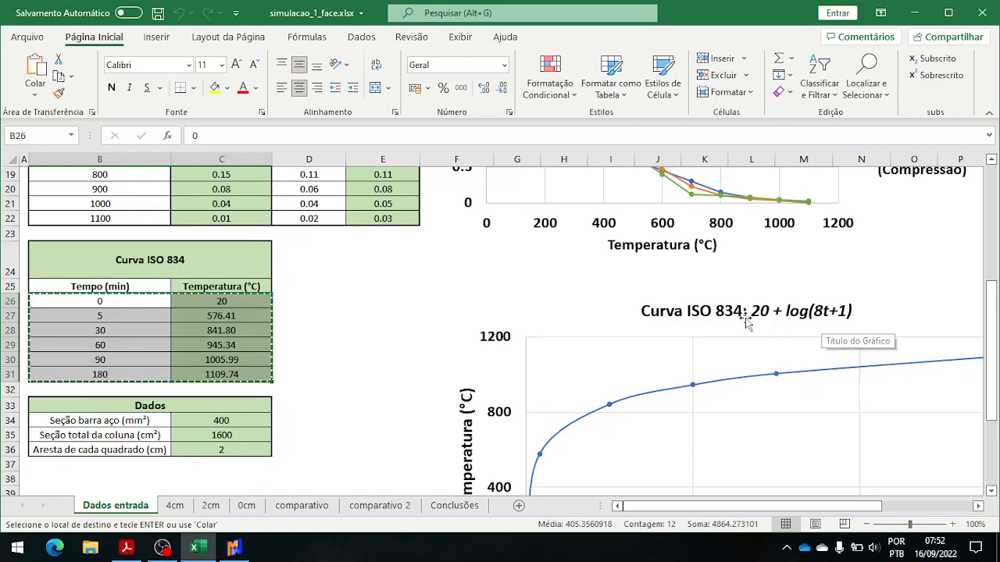
pyautogui.hotkey('ctrl', 'v')
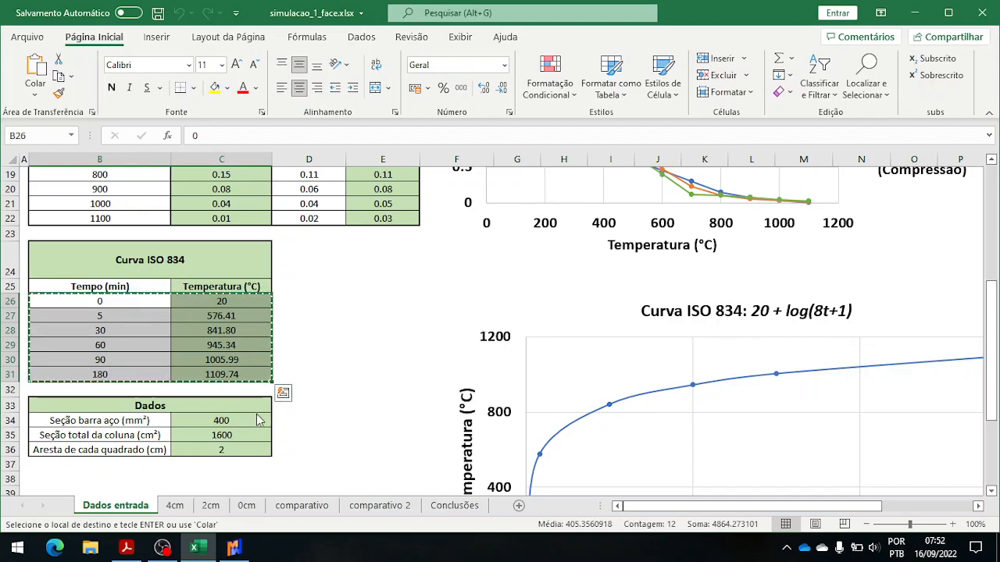
# Switch back to Mecway, paste the ISO 834 curve into the convection's ambient temperature table and review the pasted rows
pyautogui.click(235, 550)
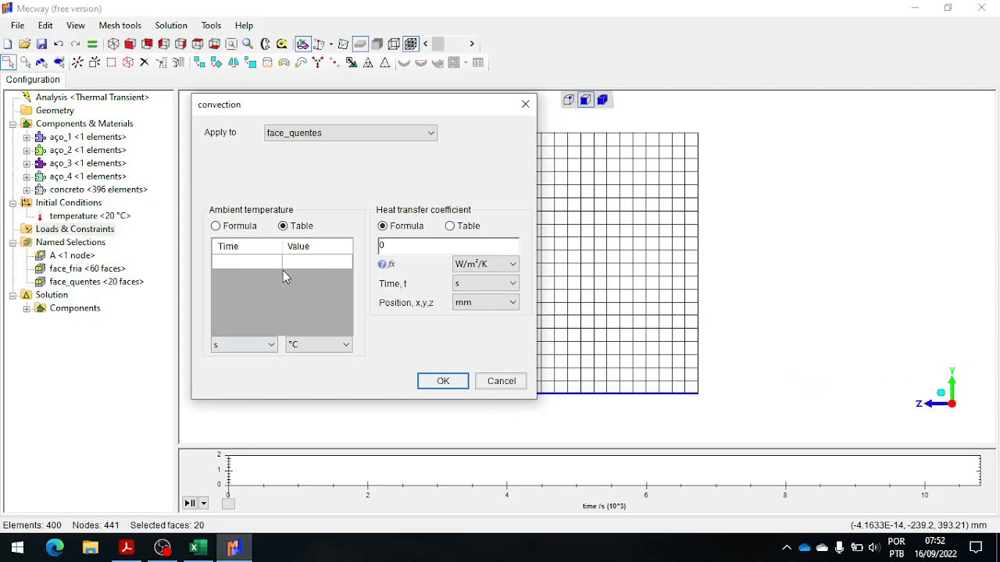
pyautogui.click(250, 263)
pyautogui.hotkey('ctrl', 'v')
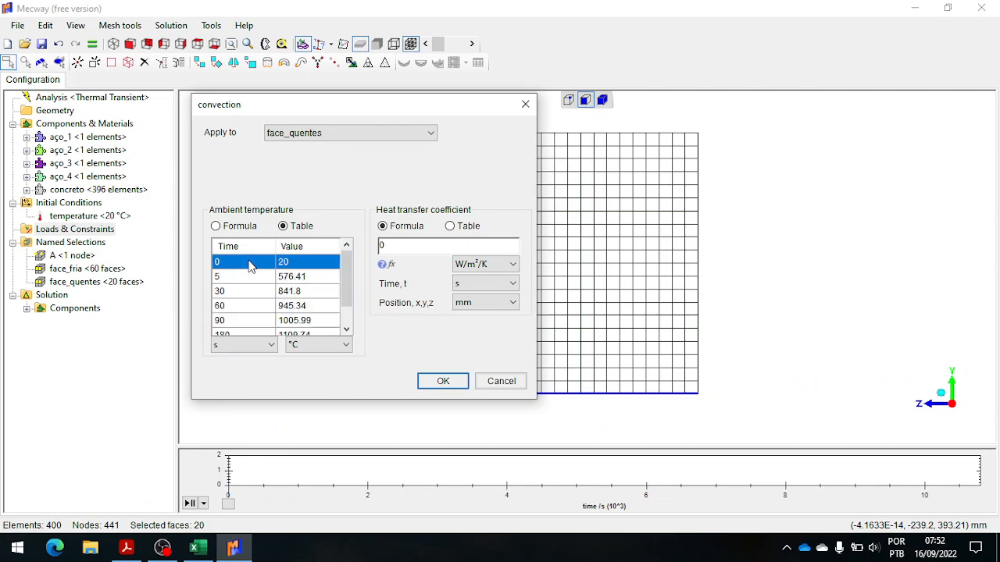
pyautogui.scroll(-1, 264, 289)
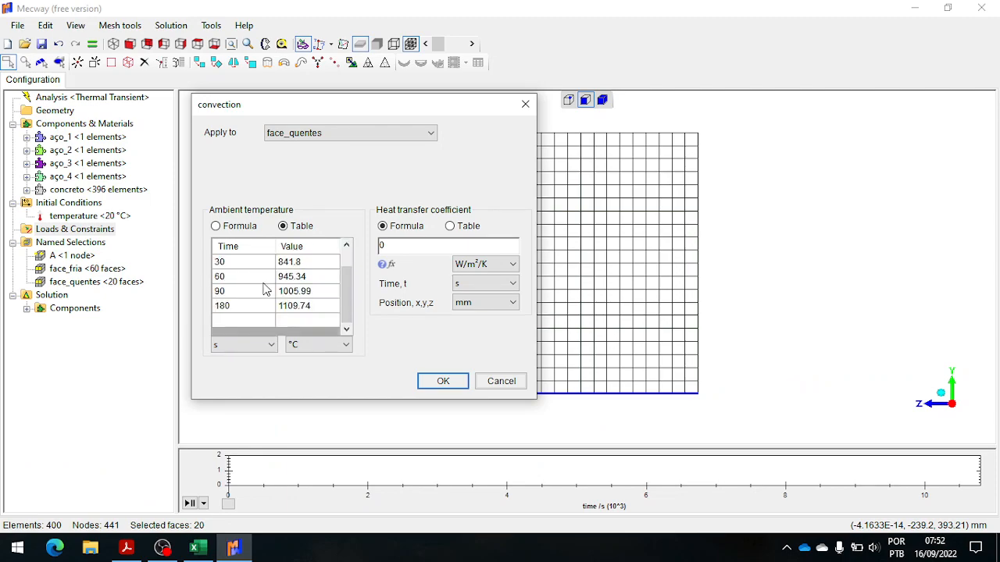
pyautogui.scroll(1, 264, 289)
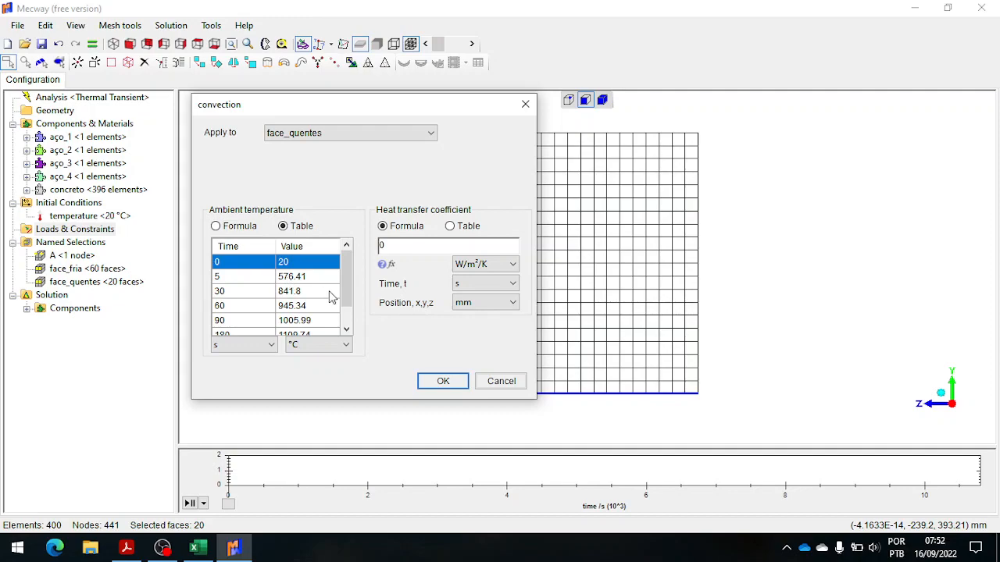
pyautogui.scroll(-1, 277, 312)
pyautogui.scroll(1, 285, 312)
# Switch to the assignment PDF in Acrobat Reader, place it beside the model and look up the heated-side coefficient in the material tables
pyautogui.moveTo(422, 105); pyautogui.dragTo(286, 128)
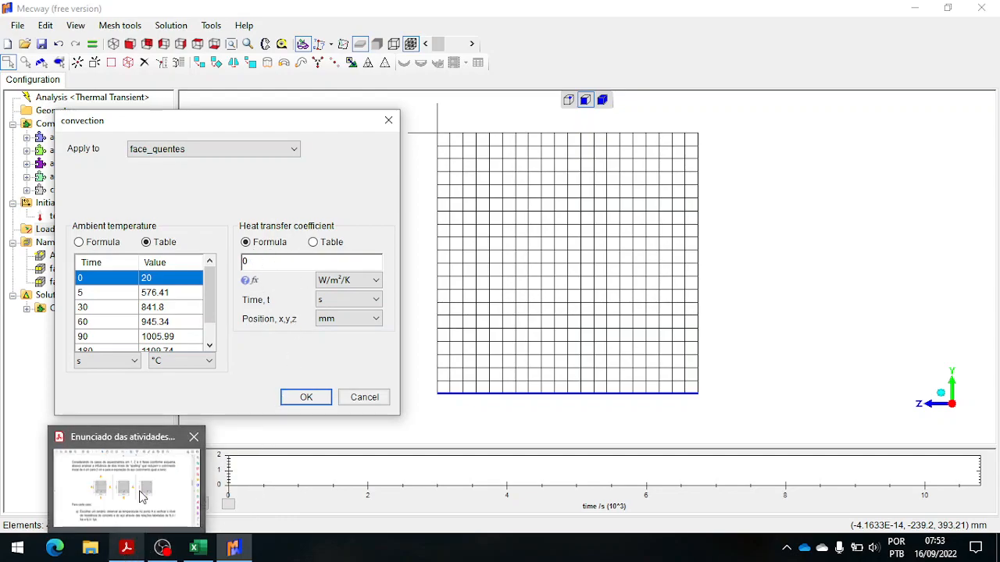
pyautogui.click(144, 497)
pyautogui.scroll(-15, 404, 370)
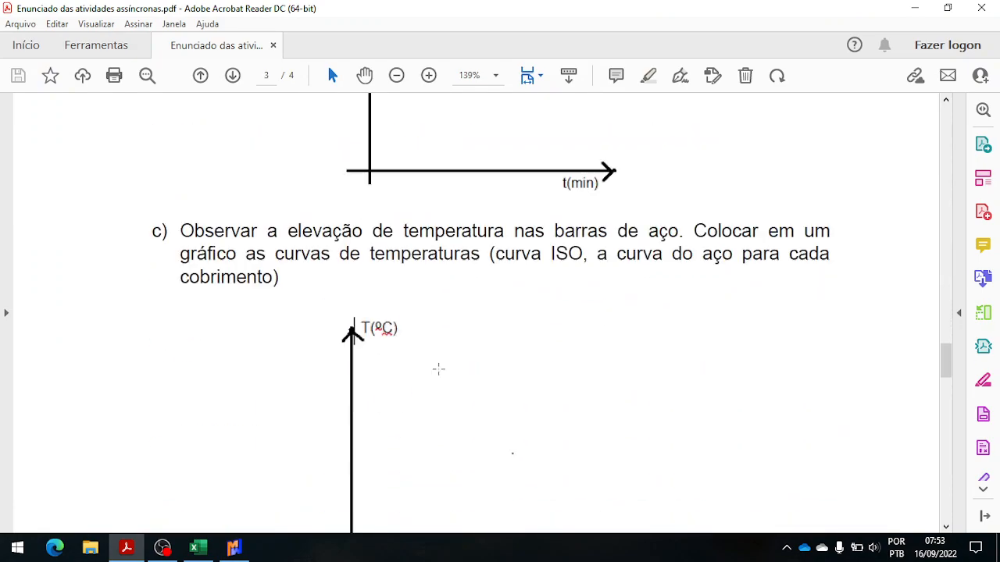
pyautogui.scroll(-10, 441, 367)
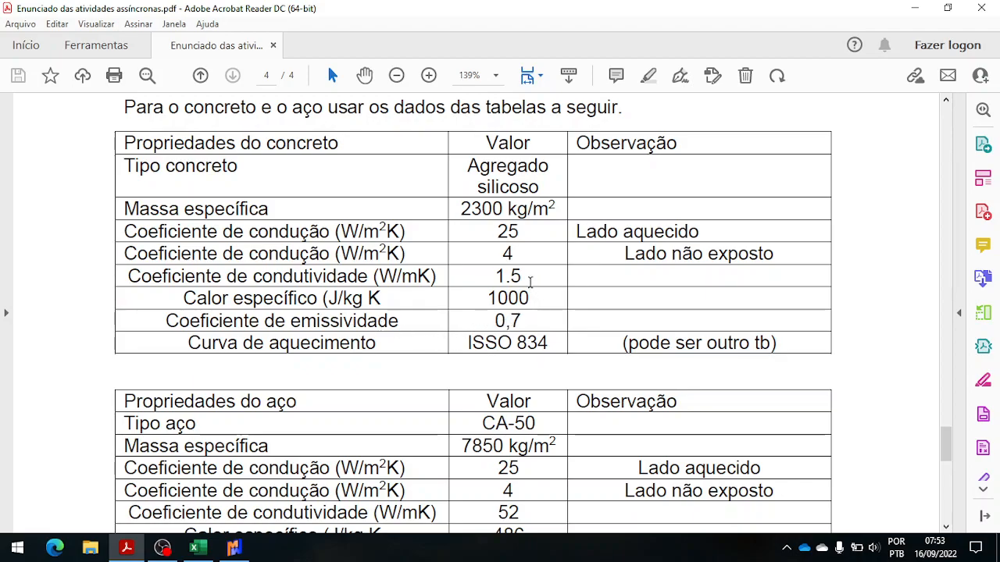
pyautogui.moveTo(473, 6); pyautogui.dragTo(999, 102)
pyautogui.click(359, 223)
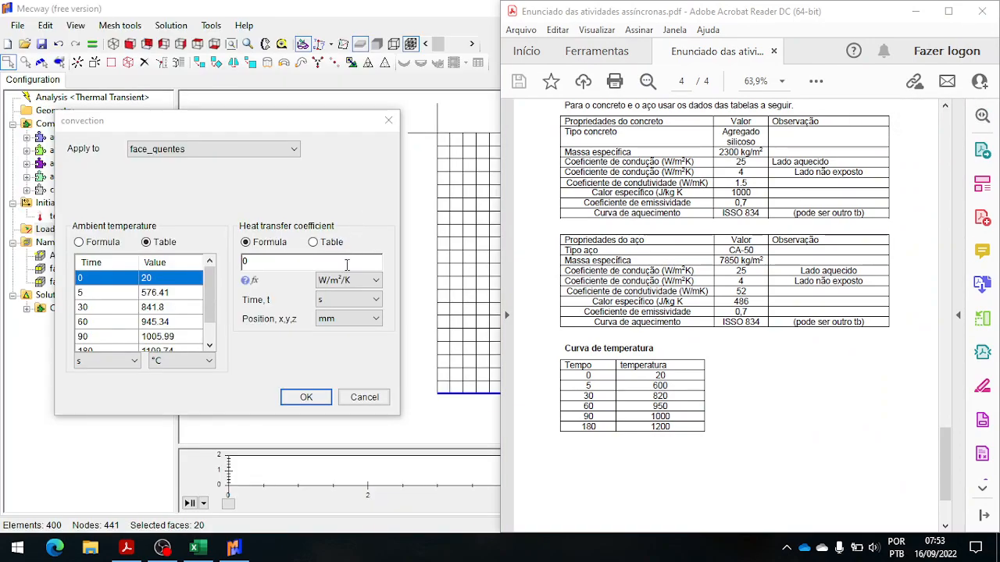
pyautogui.click(415, 12)
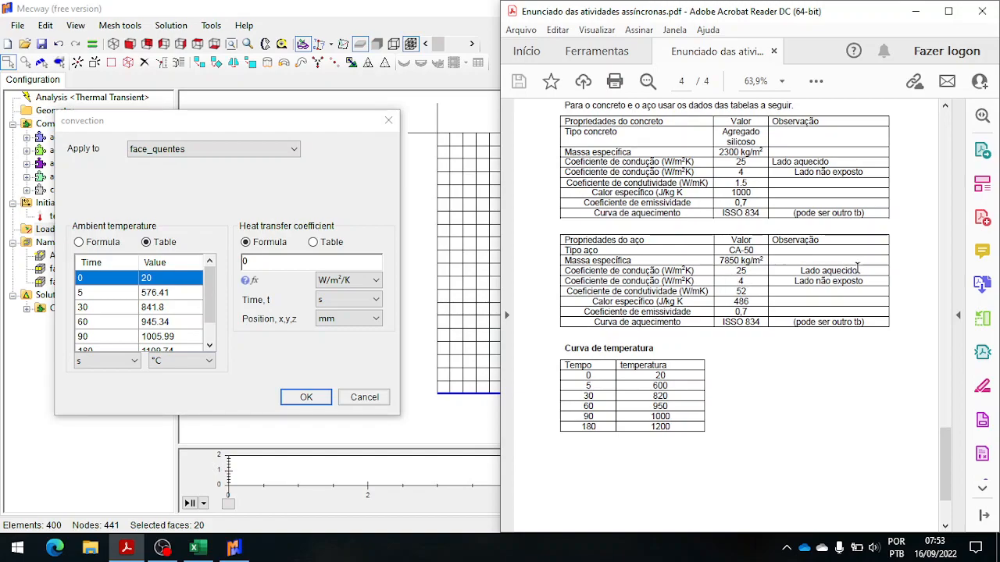
# Set the face_quentes convection's heat transfer coefficient to 25 W/m²/K and create the load
pyautogui.click(244, 263)
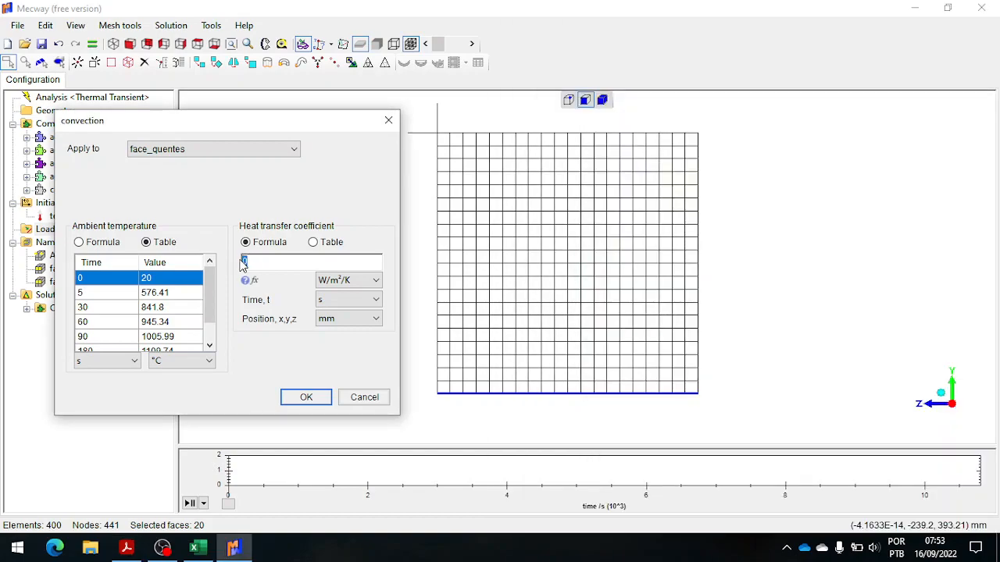
pyautogui.write('25')
pyautogui.click(305, 399)
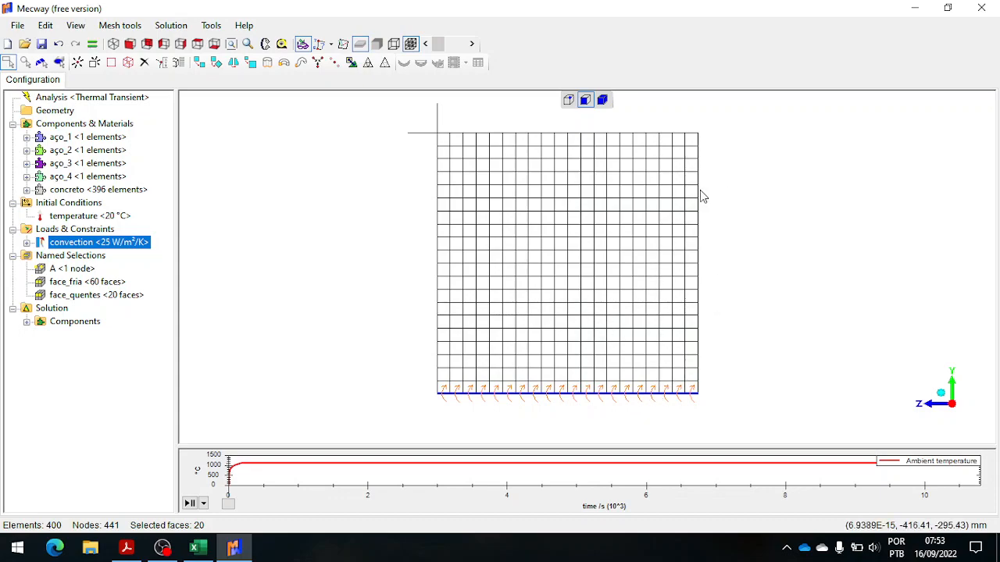
pyautogui.moveTo(719, 102); pyautogui.dragTo(692, 419)
pyautogui.moveTo(721, 100); pyautogui.dragTo(406, 139)
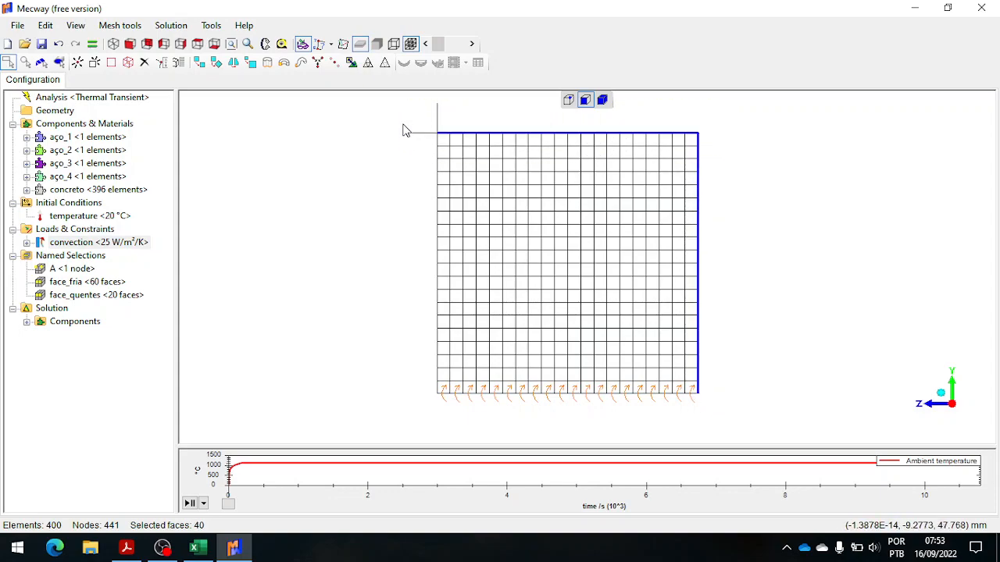
pyautogui.moveTo(402, 103); pyautogui.dragTo(447, 420)
pyautogui.rightClick(439, 274)
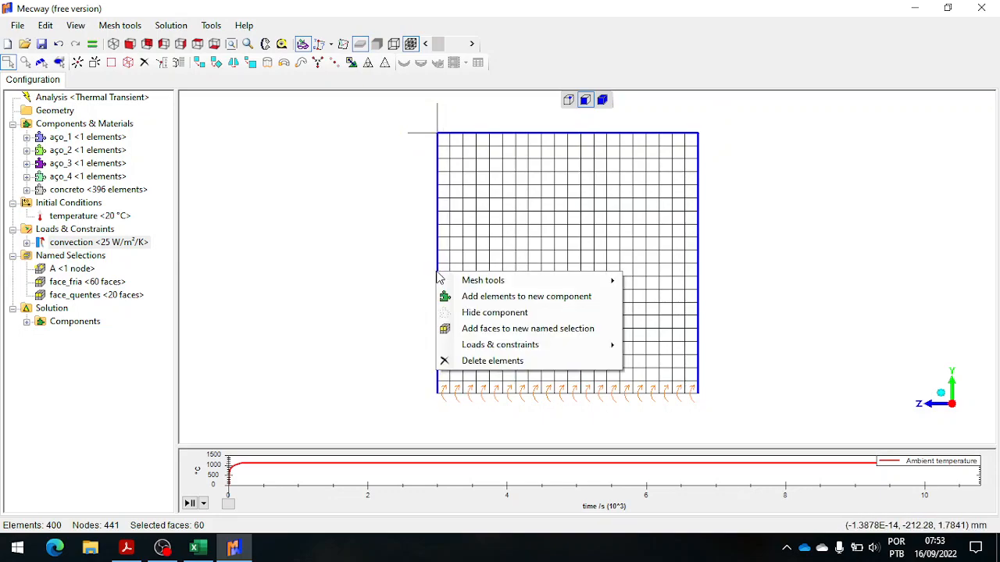
pyautogui.moveTo(449, 283)
pyautogui.click(141, 296)
# Start a new convection on the face_fria faces and paste the ISO 834 time-temperature curve into its ambient temperature table
pyautogui.click(103, 285)
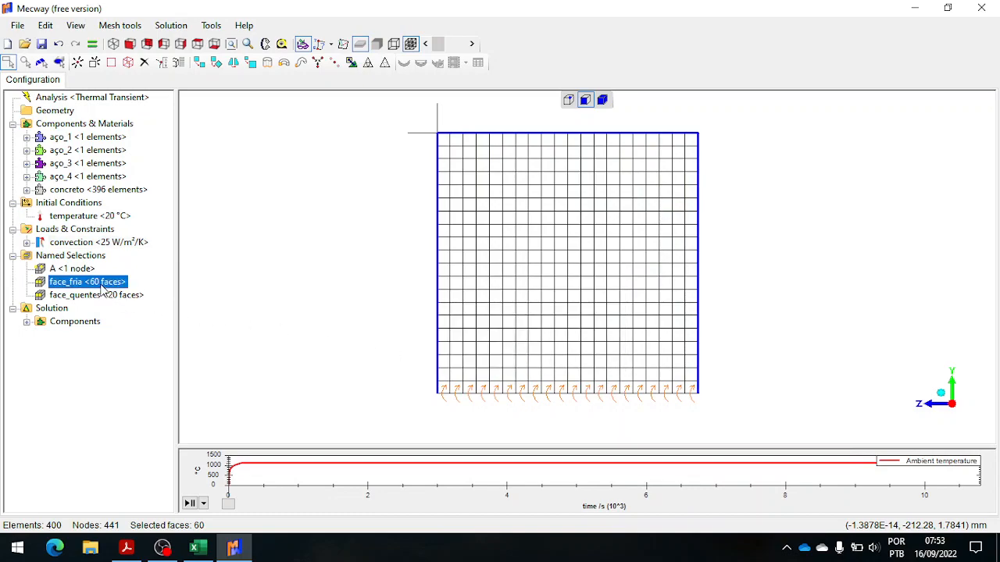
pyautogui.rightClick(95, 231)
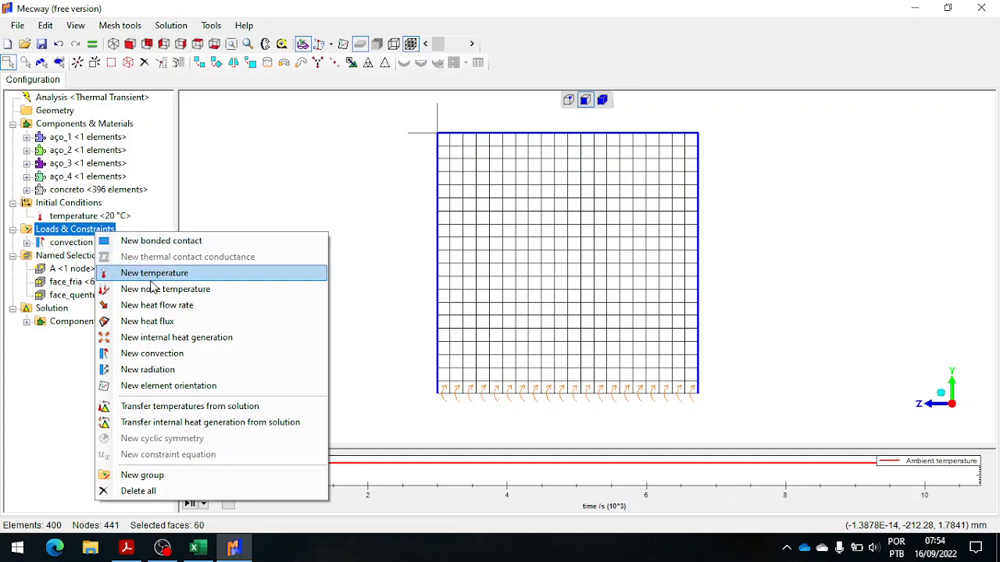
pyautogui.click(188, 356)
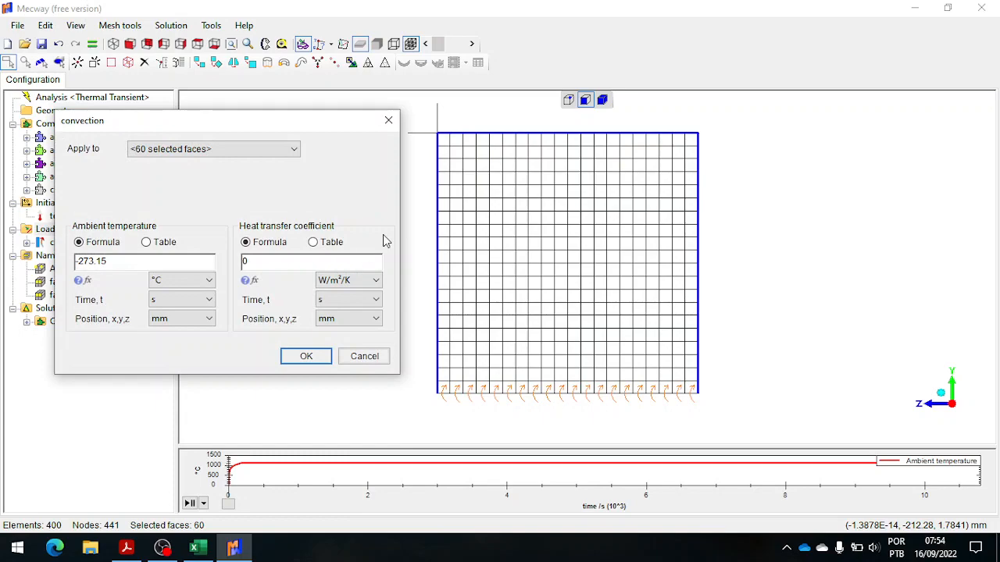
pyautogui.click(146, 242)
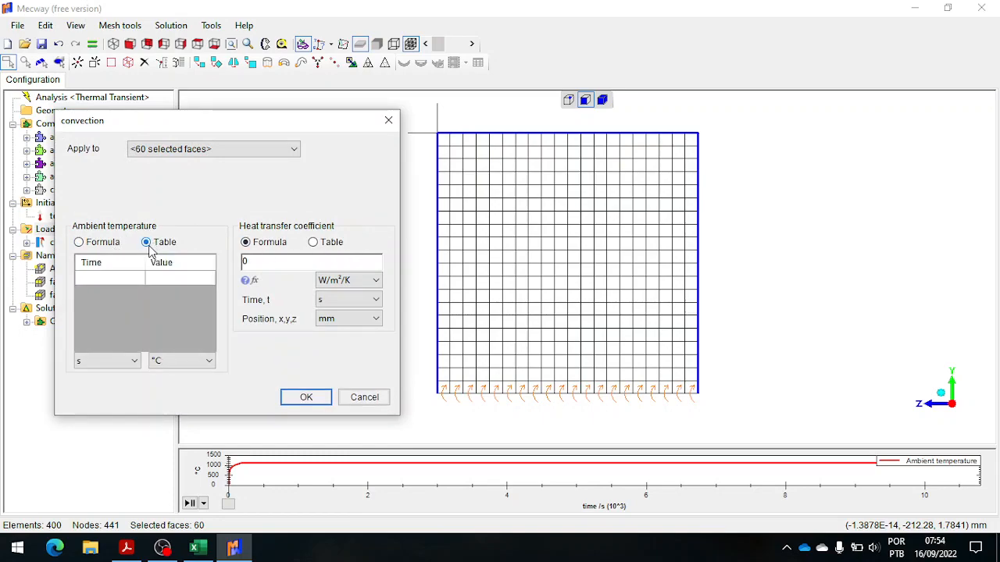
pyautogui.click(123, 280)
pyautogui.hotkey('ctrl', 'v')
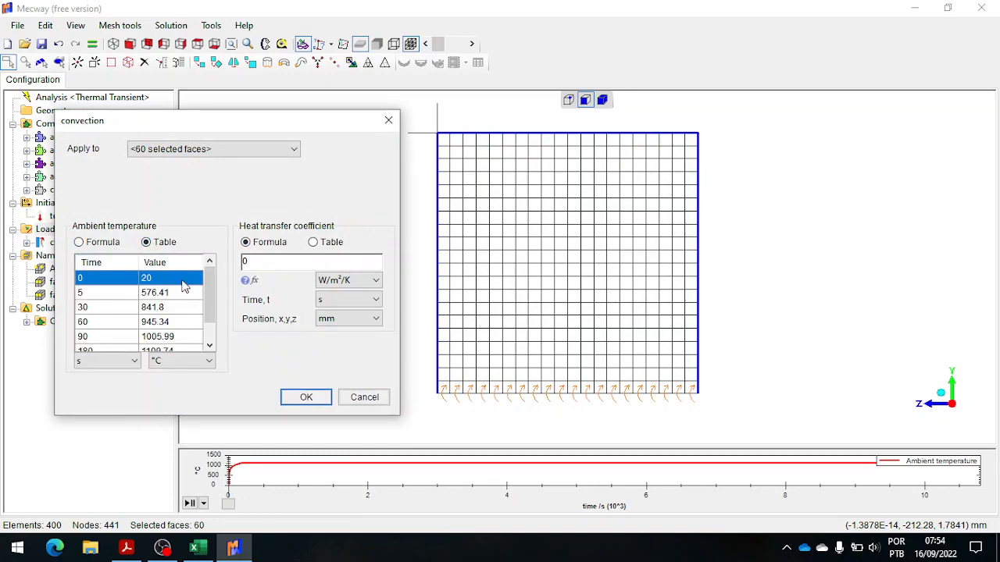
# Switch to the assignment PDF in Acrobat Reader and look up the unexposed-side coefficient in the material tables
pyautogui.click(247, 263)
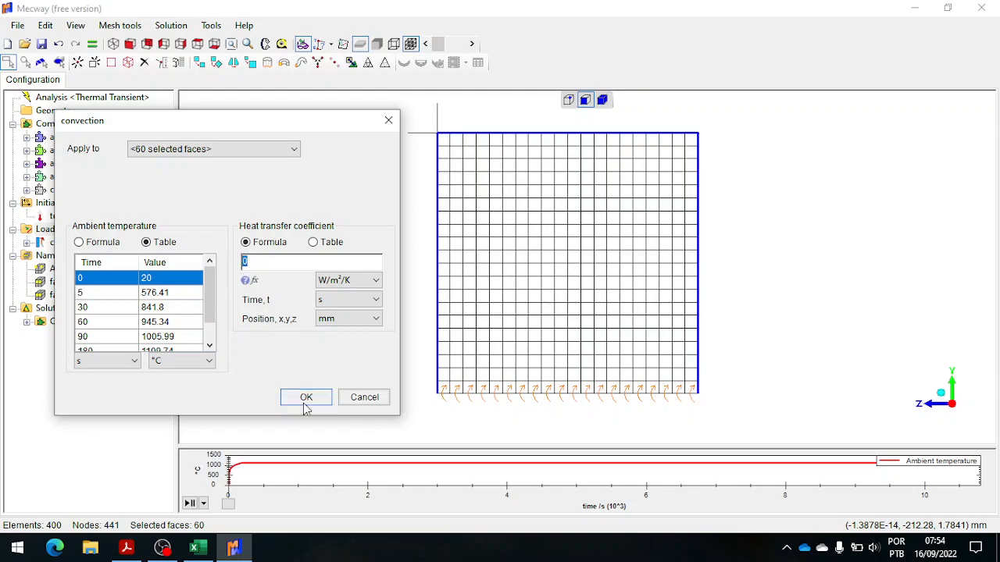
pyautogui.click(126, 548)
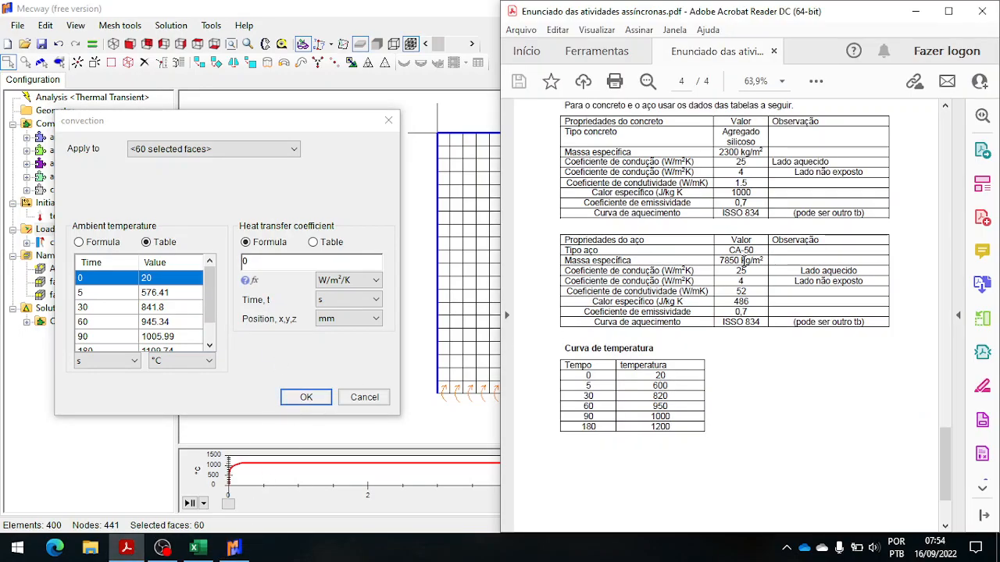
pyautogui.scroll(1, 753, 267)
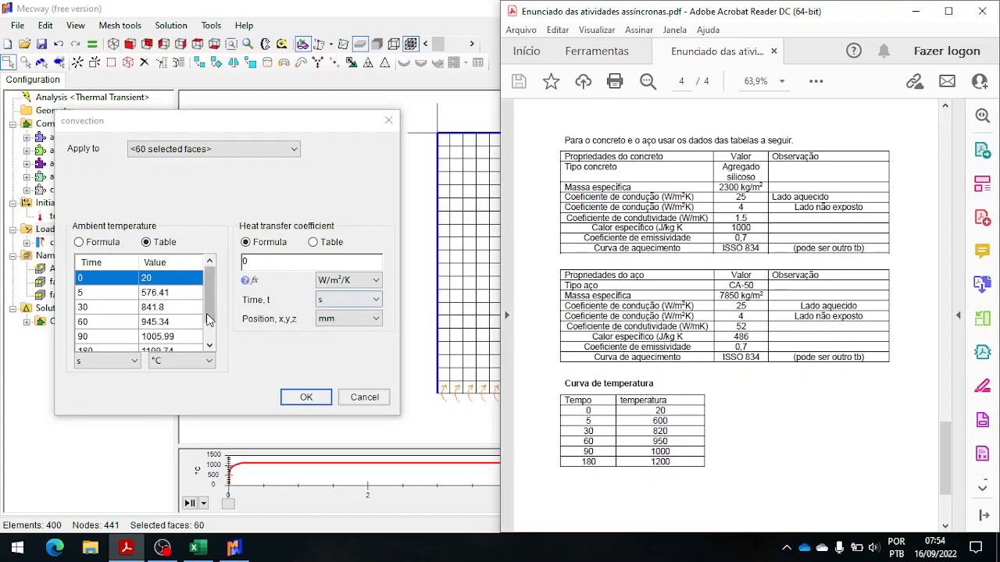
# Switch back to Mecway, set the convection's heat transfer coefficient to 4 W/m²/K, apply it to face_fria and create the load
pyautogui.click(257, 263)
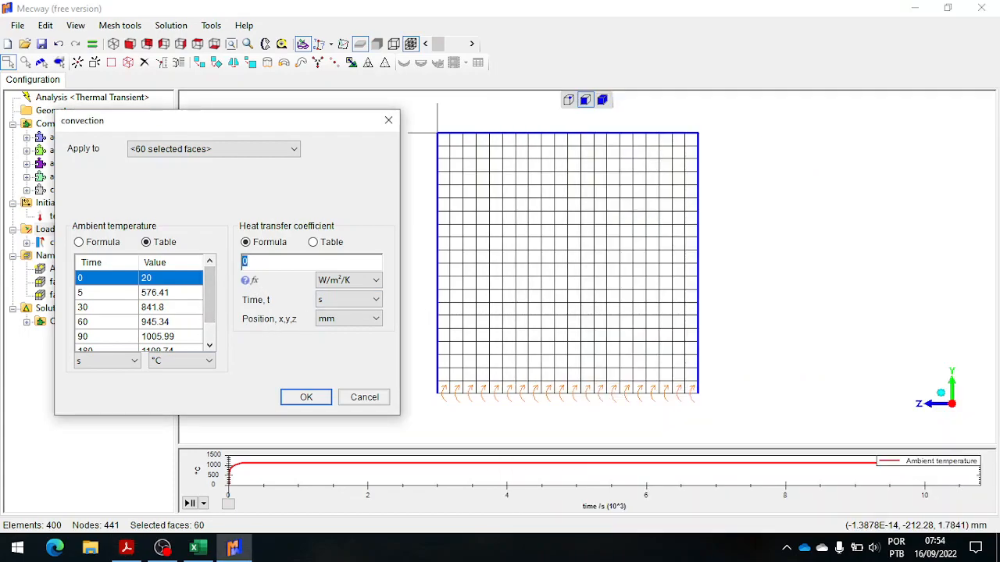
pyautogui.write('4')
pyautogui.click(294, 153)
pyautogui.click(221, 197)
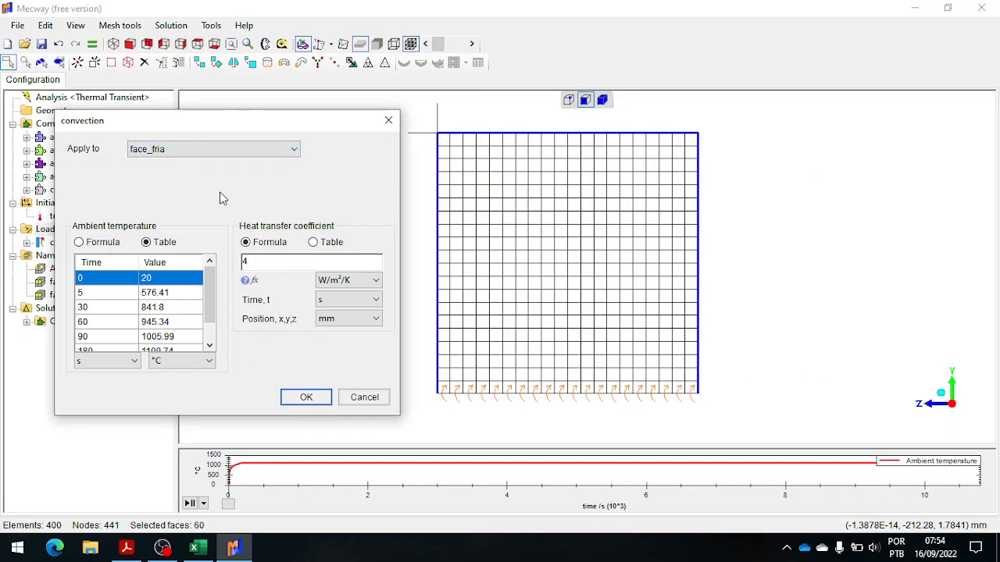
pyautogui.click(305, 396)
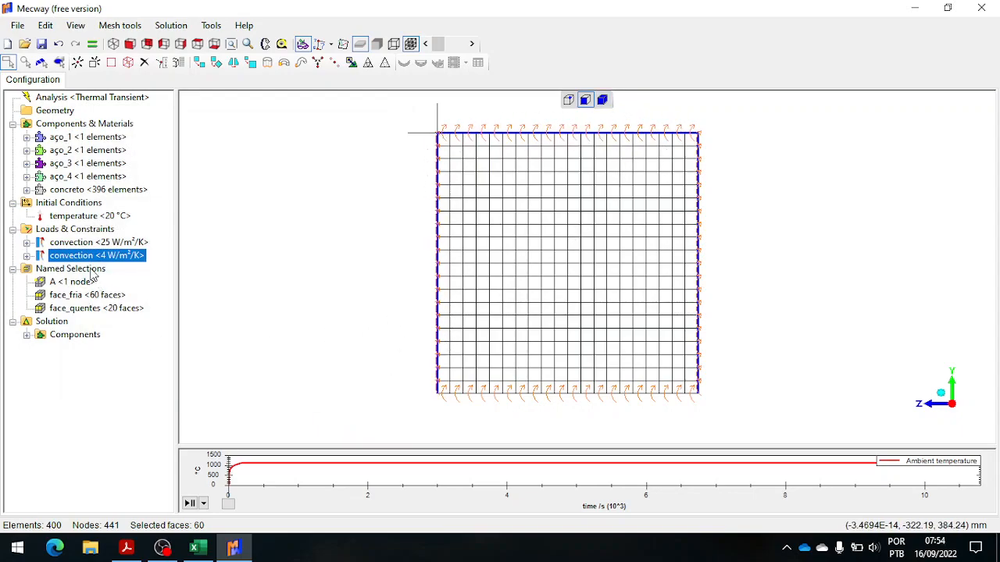
# Clear the current selection, select the face_quentes faces and open the list of new loads and constraints
pyautogui.click(457, 407)
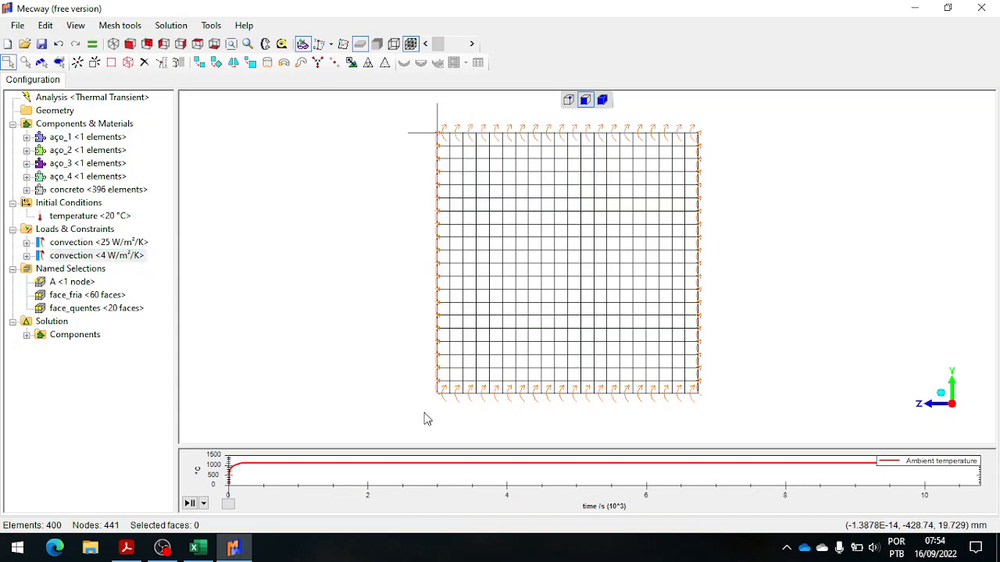
pyautogui.click(91, 308)
pyautogui.rightClick(100, 230)
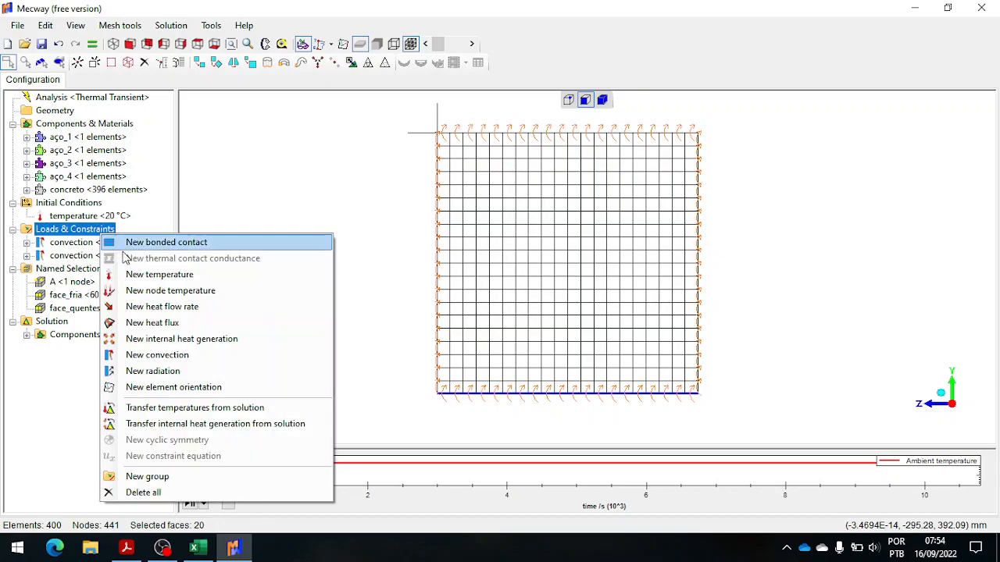
# Add a radiation load on face_quentes, pasting the copied time-temperature table as its ambient temperature
pyautogui.click(185, 372)
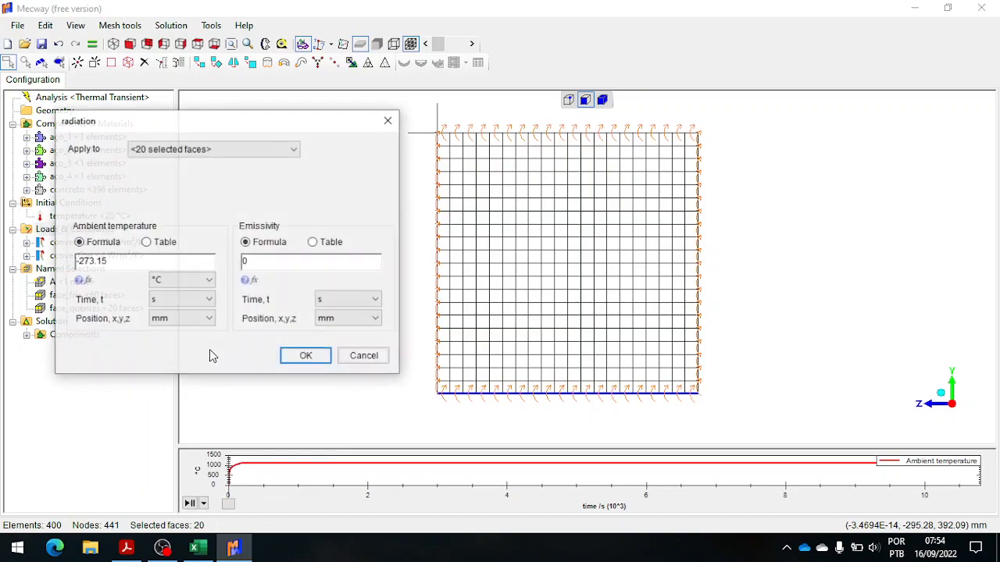
pyautogui.click(147, 243)
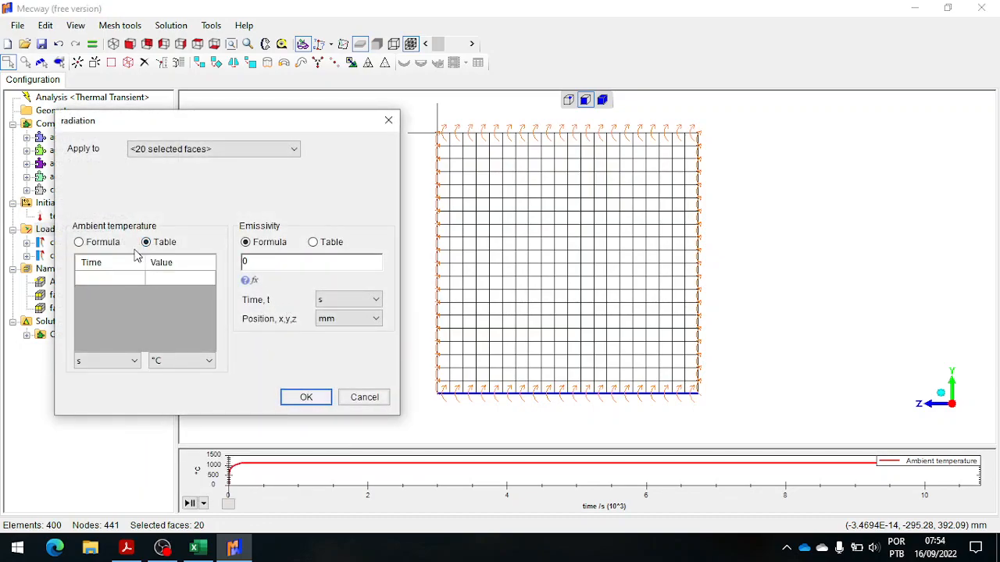
pyautogui.click(116, 279)
pyautogui.hotkey('ctrl', 'v')
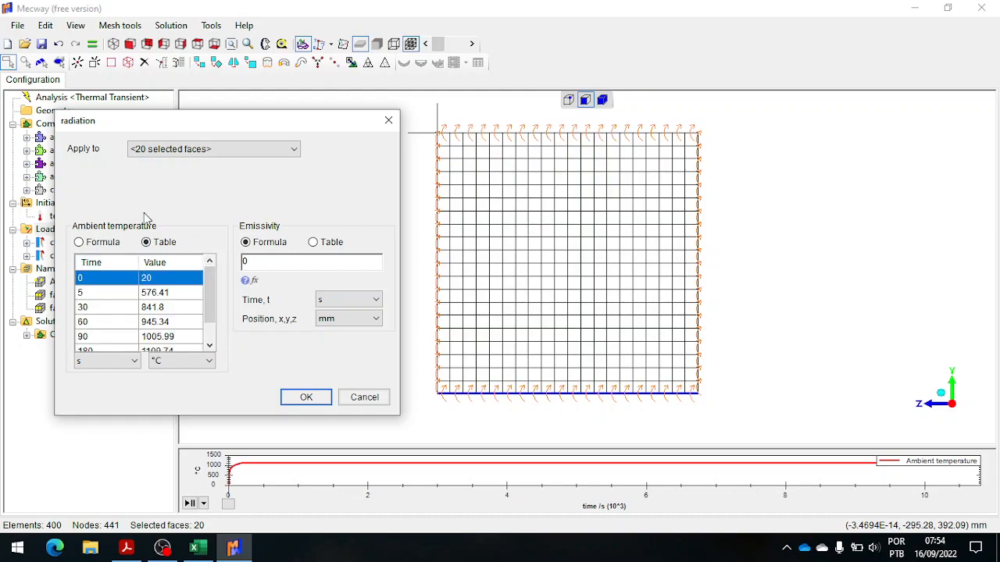
pyautogui.click(183, 149)
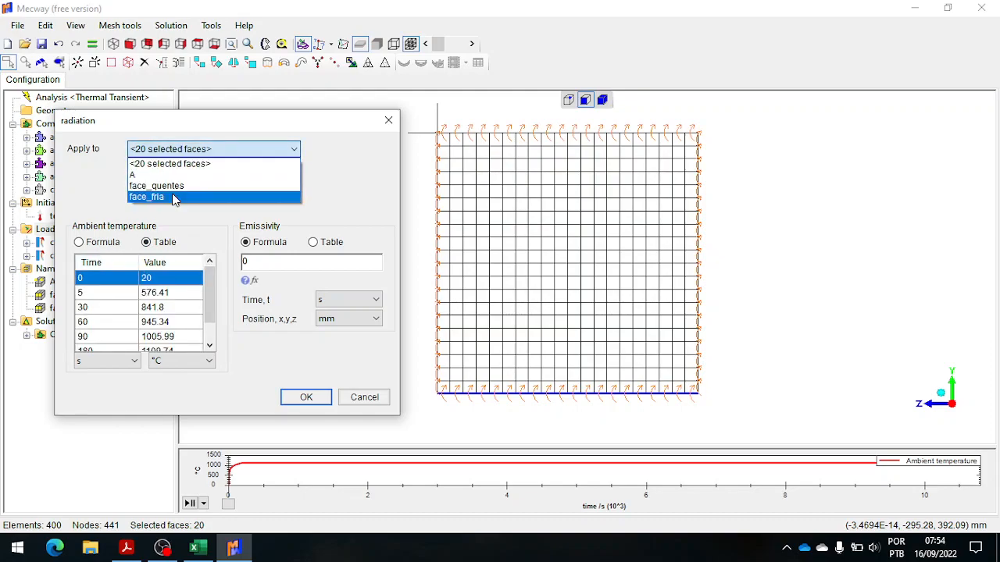
pyautogui.click(175, 188)
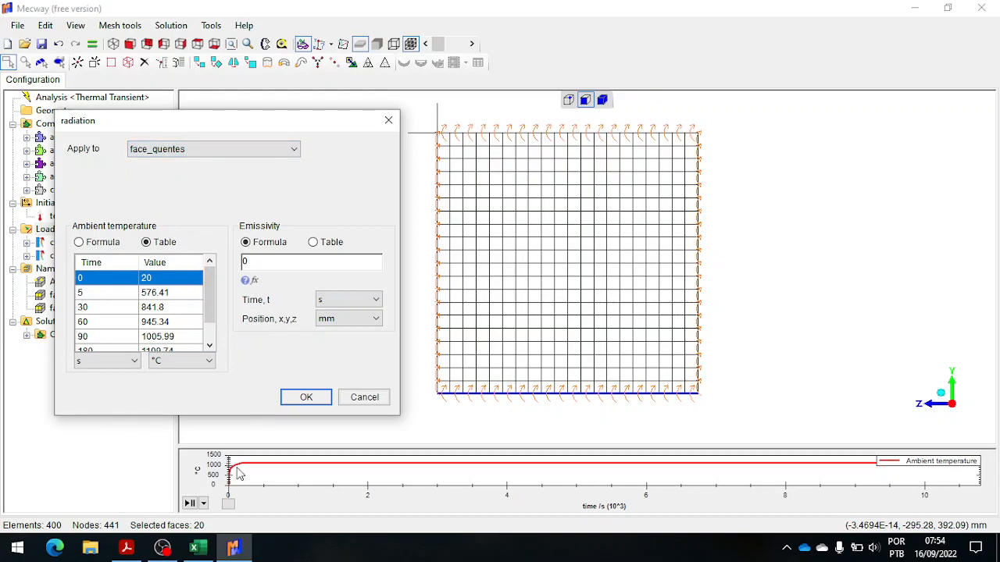
# Look up the emissivity coefficient in the assignment PDF and set the radiation load's emissivity to 0.7
pyautogui.click(126, 546)
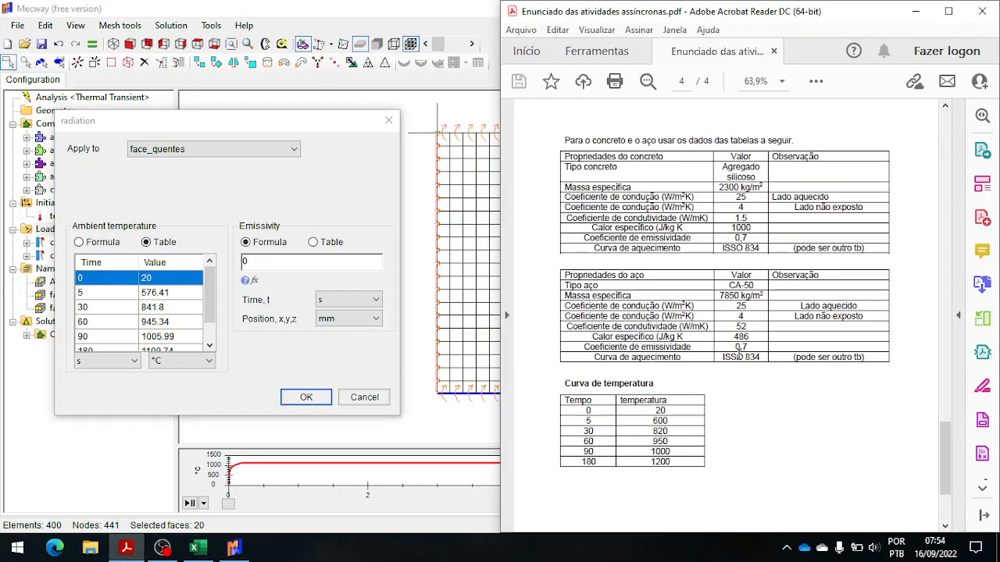
pyautogui.click(266, 262)
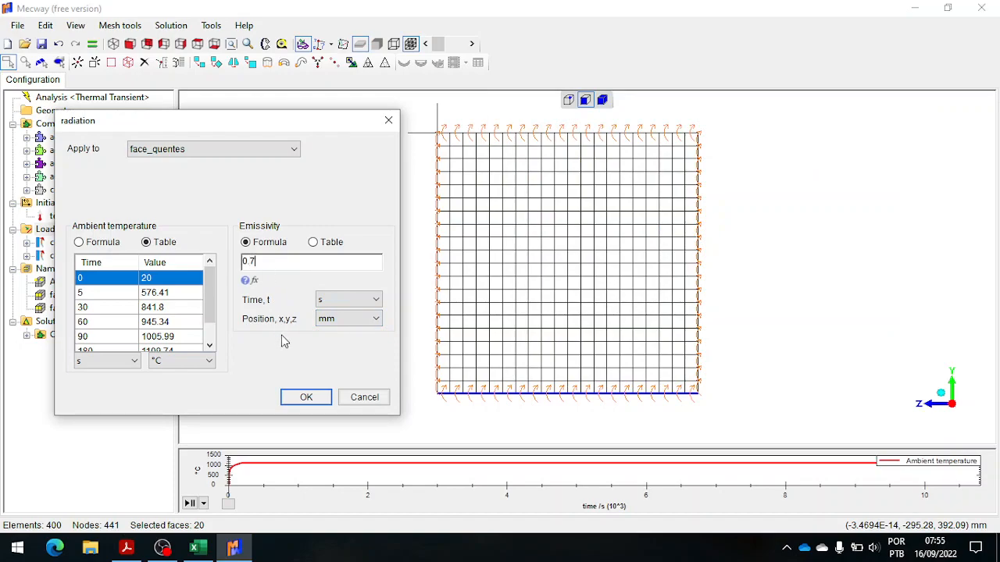
pyautogui.click(297, 398)
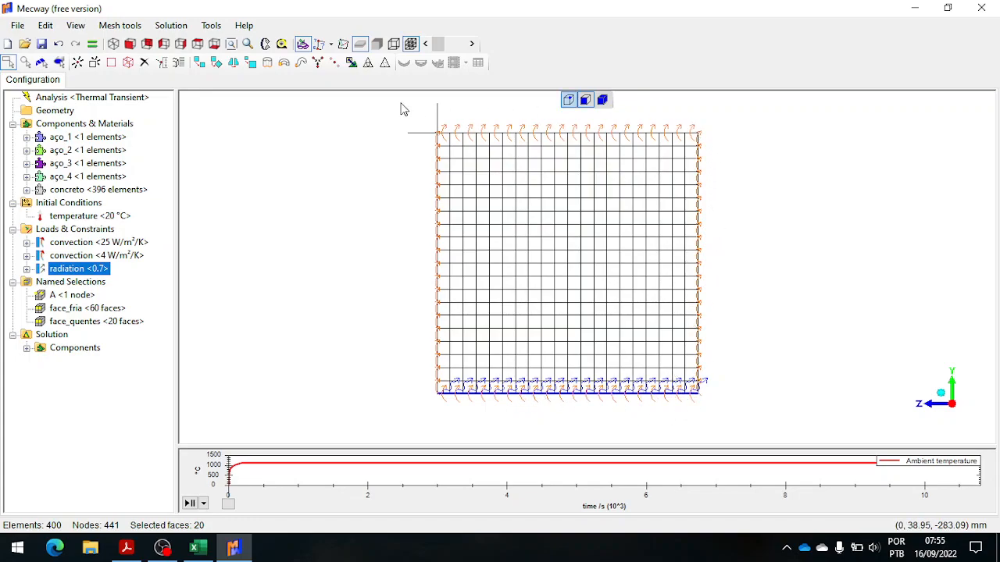
# Review the named selections A, face_fria and face_quentes, the solution components and the aço_1 element in the model
pyautogui.click(74, 294)
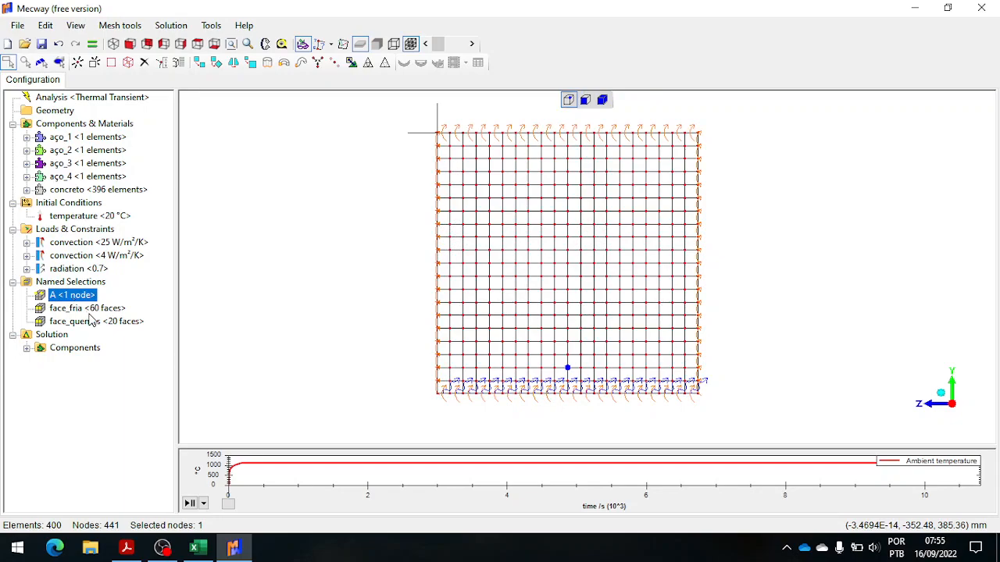
pyautogui.click(97, 308)
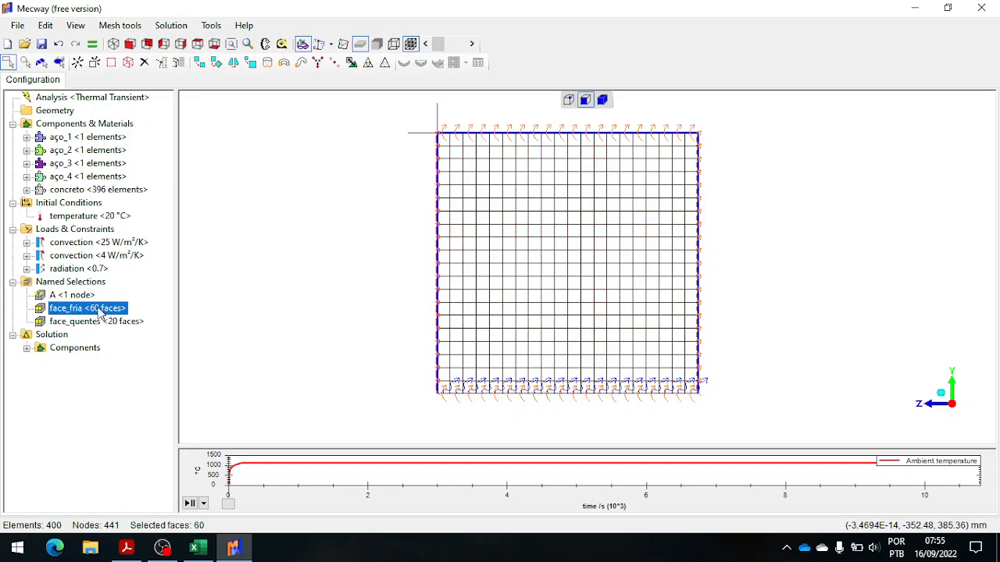
pyautogui.click(100, 321)
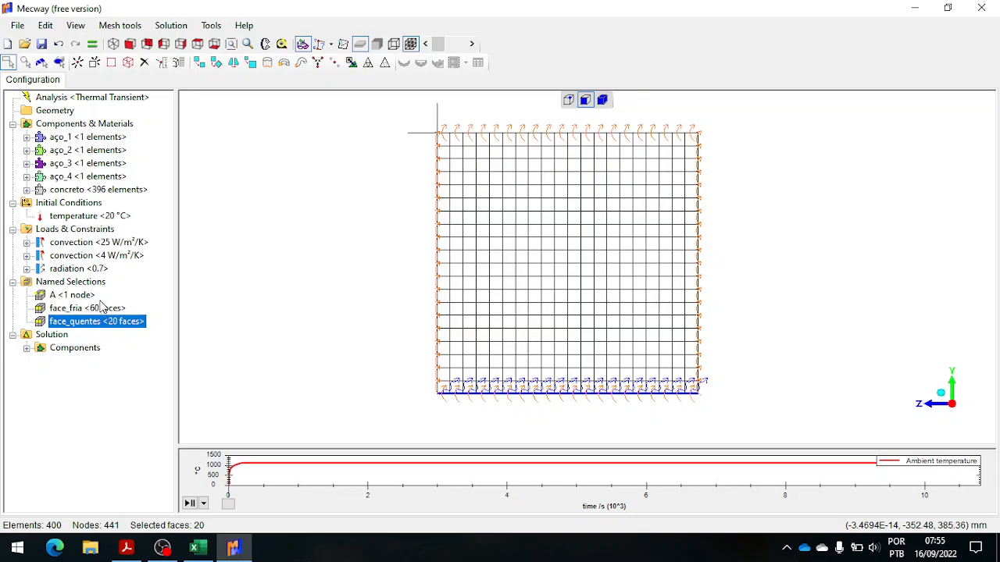
pyautogui.click(26, 348)
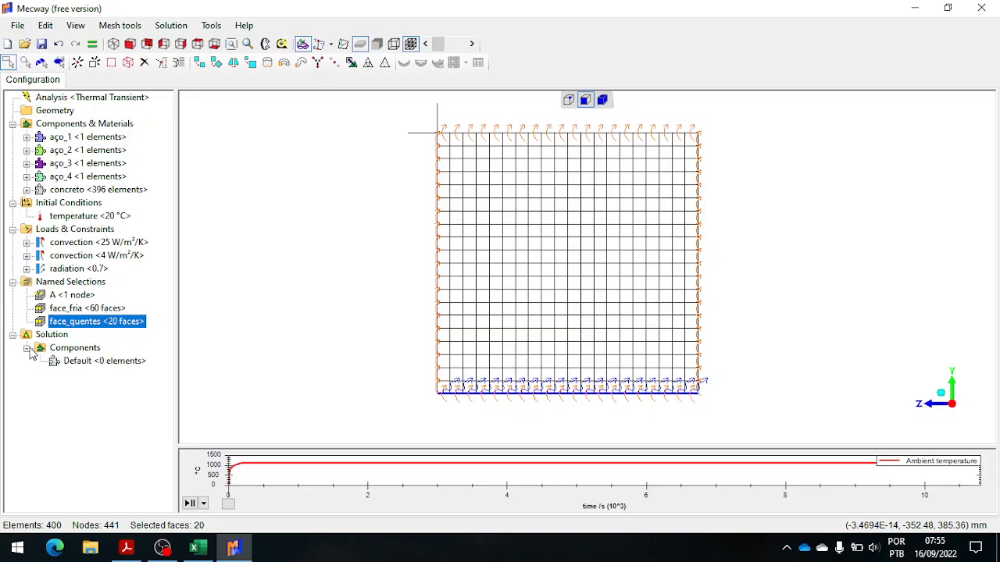
pyautogui.click(27, 349)
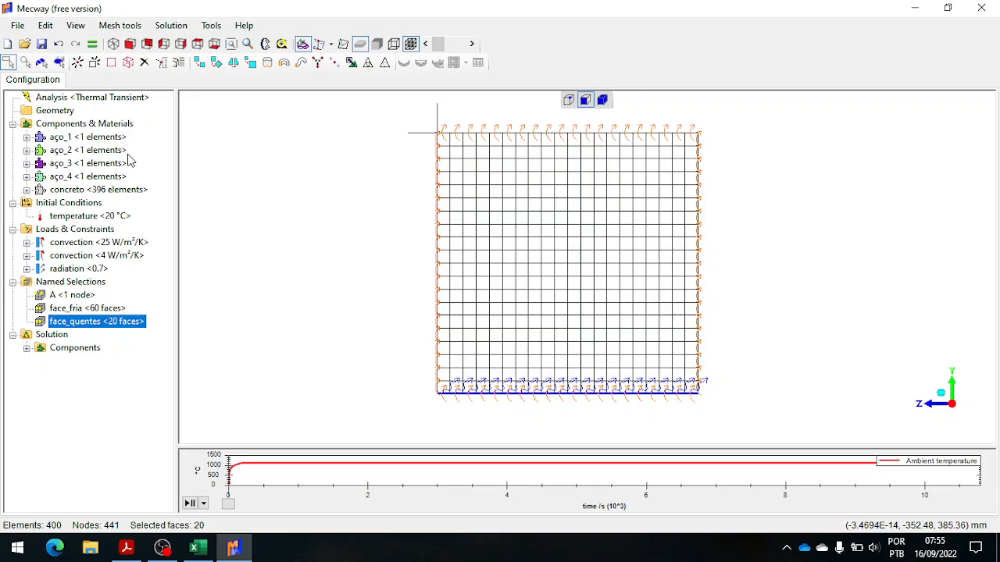
pyautogui.click(107, 138)
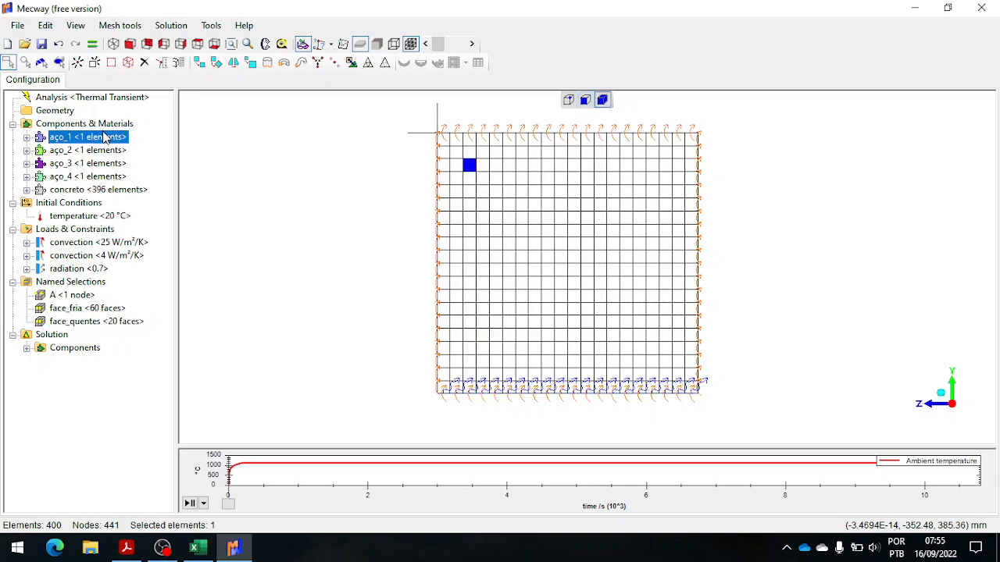
# Solve the thermal transient analysis and close the solver report when it finishes
pyautogui.click(97, 45)
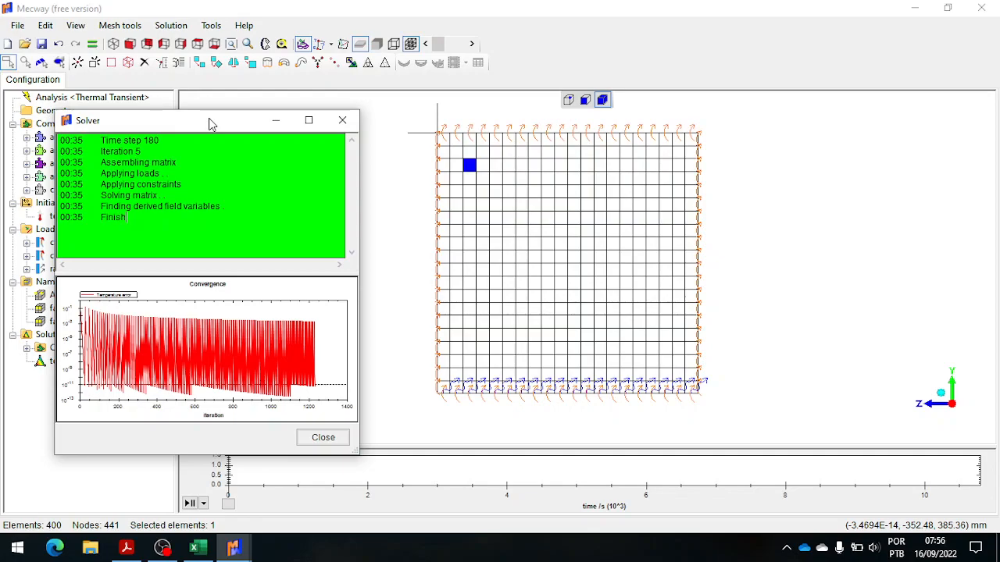
pyautogui.moveTo(208, 118); pyautogui.dragTo(218, 75)
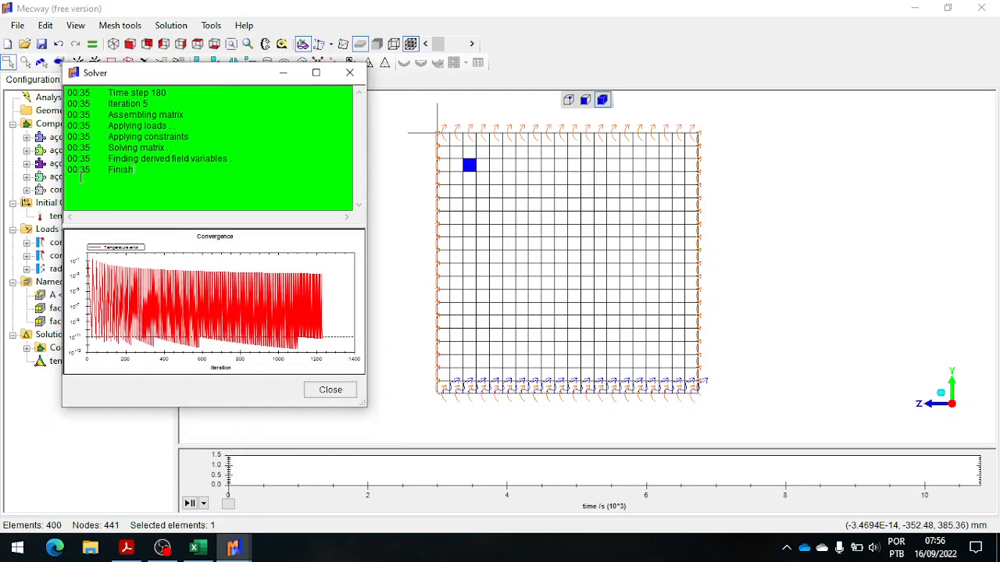
pyautogui.click(321, 394)
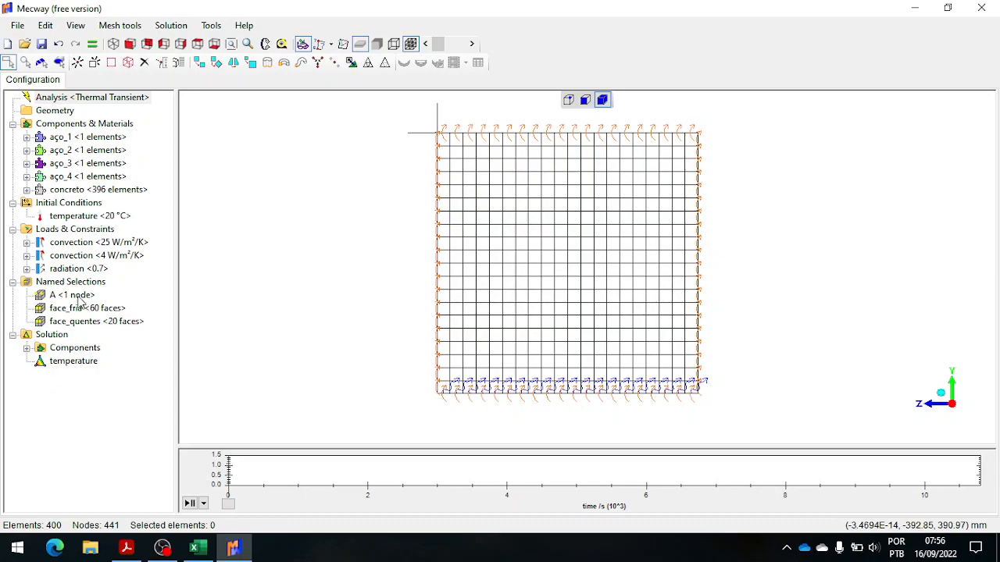
# Display the temperature result, play it over time and advance it to the final time of 180 min
pyautogui.click(71, 362)
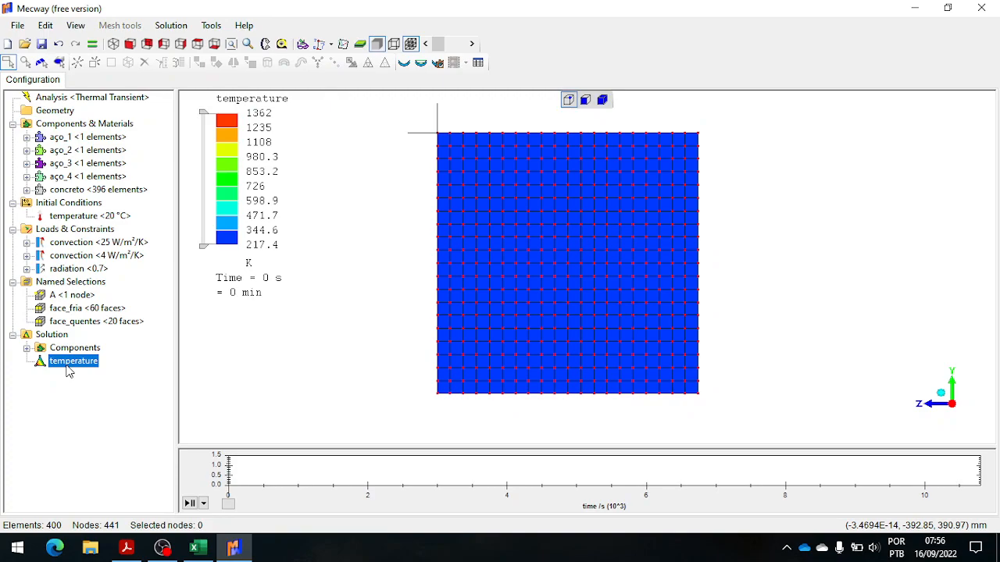
pyautogui.click(190, 503)
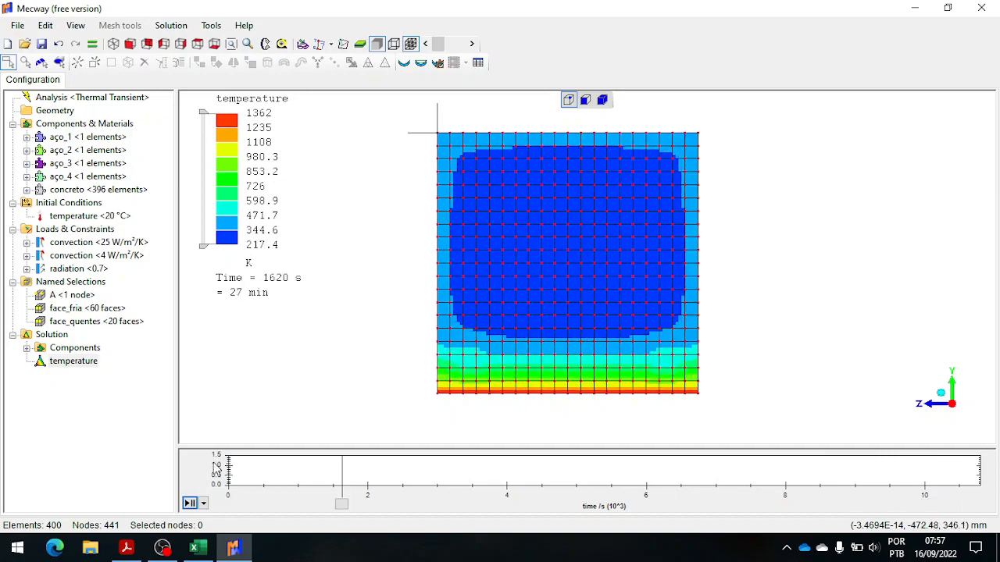
pyautogui.click(190, 505)
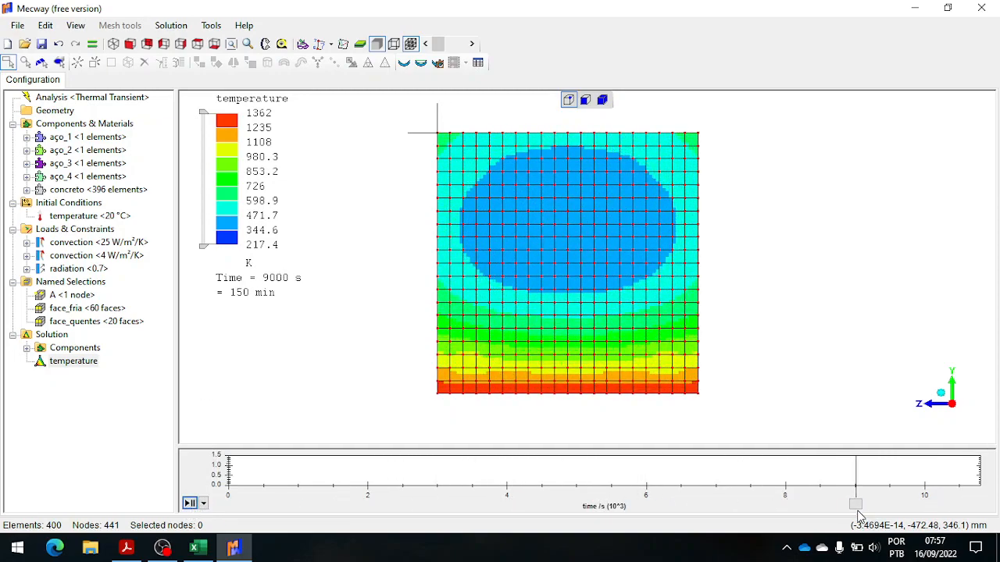
pyautogui.moveTo(859, 515); pyautogui.dragTo(994, 516)
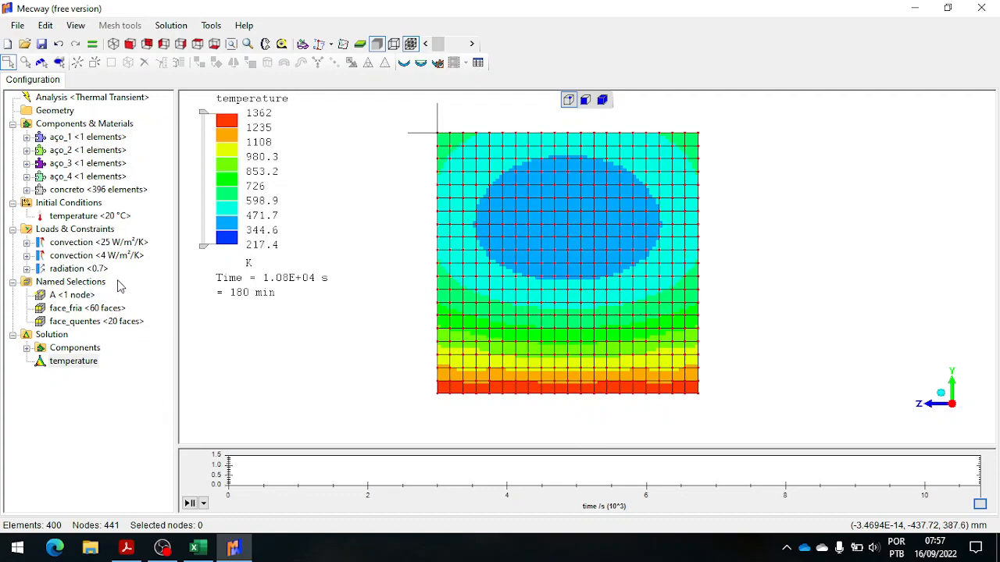
# Inspect the ambient temperature table of the 25 W/m²/K convection load without changing it
pyautogui.rightClick(100, 249)
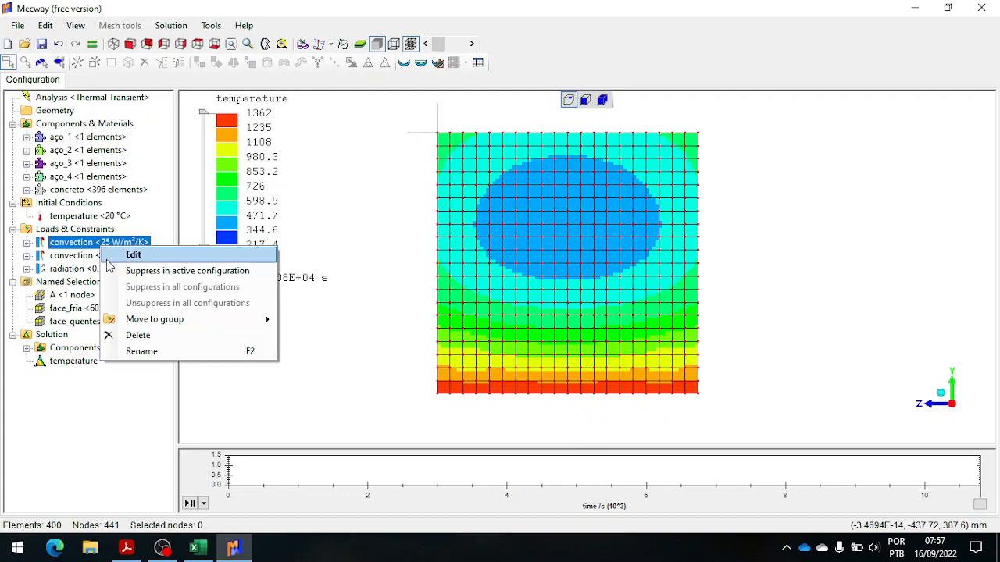
pyautogui.click(128, 259)
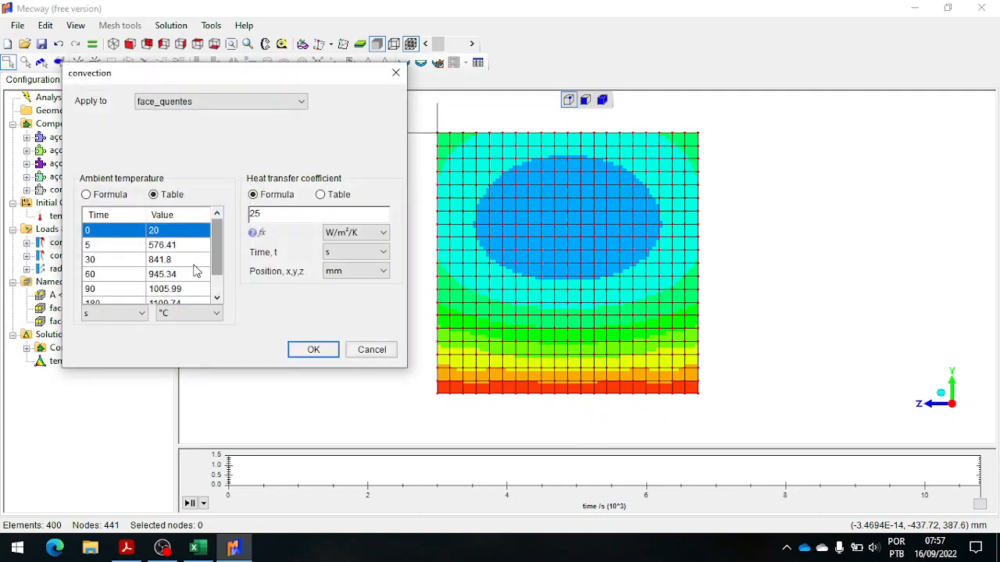
pyautogui.moveTo(215, 260)
pyautogui.mouseDown()
pyautogui.moveTo(219, 288)
pyautogui.moveTo(224, 253)
pyautogui.mouseUp()
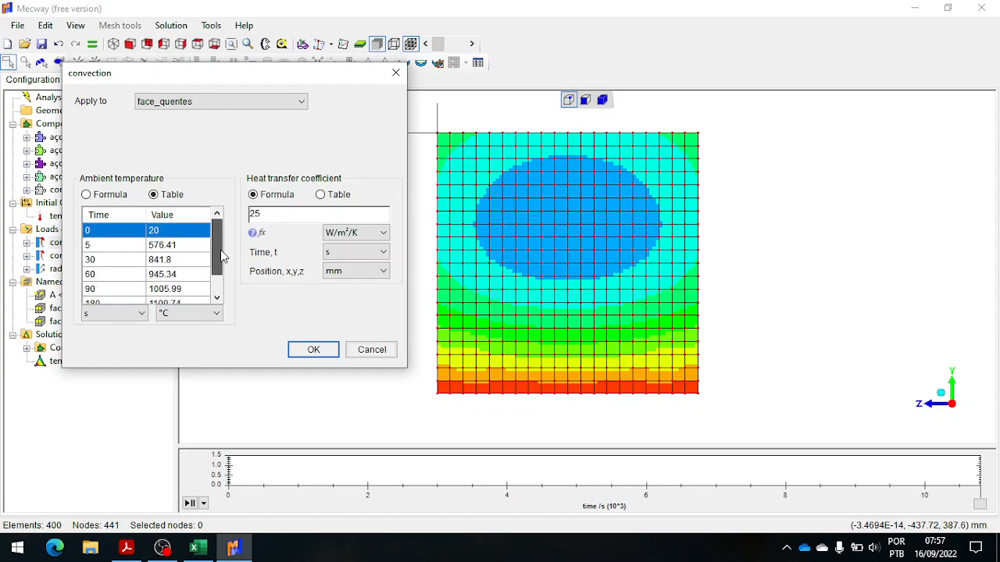
pyautogui.click(354, 349)
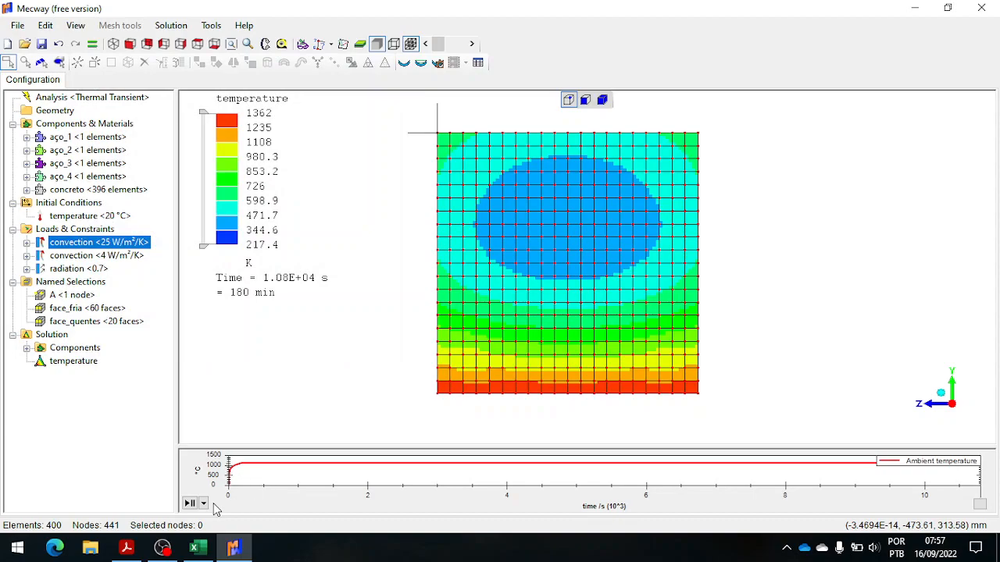
# Generate a results table of temperature over all time steps for the named selection A
pyautogui.click(93, 368)
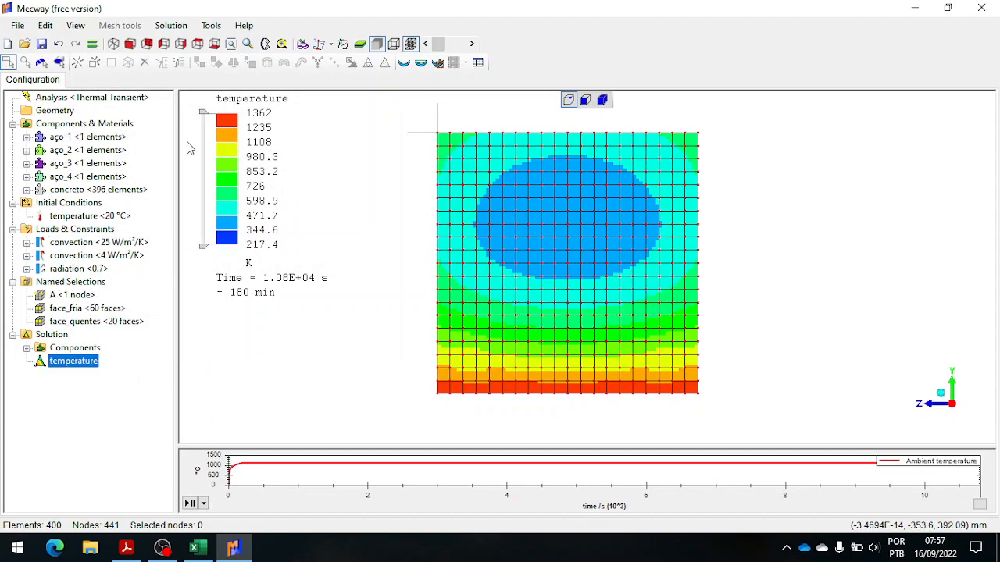
pyautogui.click(476, 63)
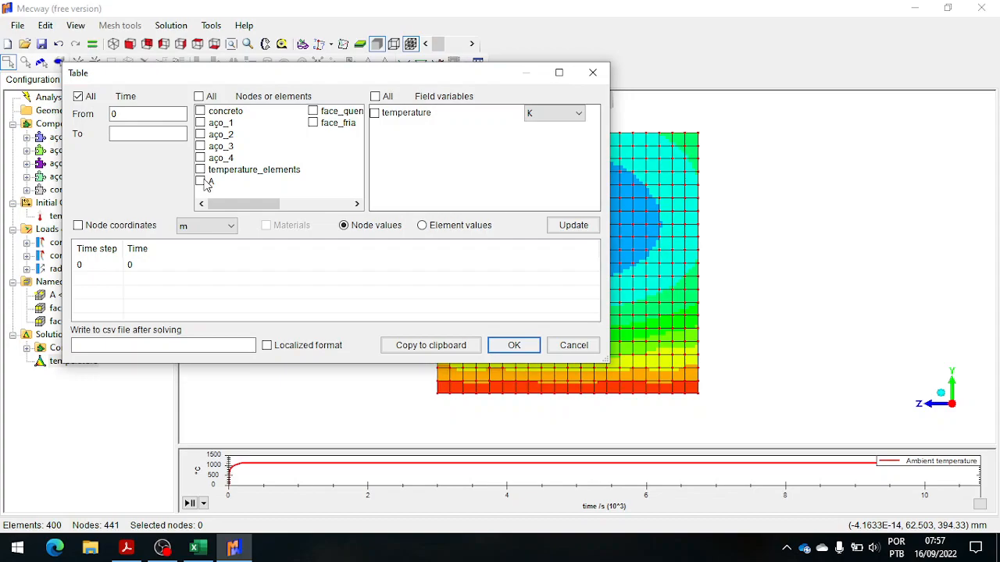
pyautogui.click(374, 114)
pyautogui.click(560, 227)
# Examine node A's temperatures in the results table from the first time step through time step 180
pyautogui.scroll(-7, 313, 298)
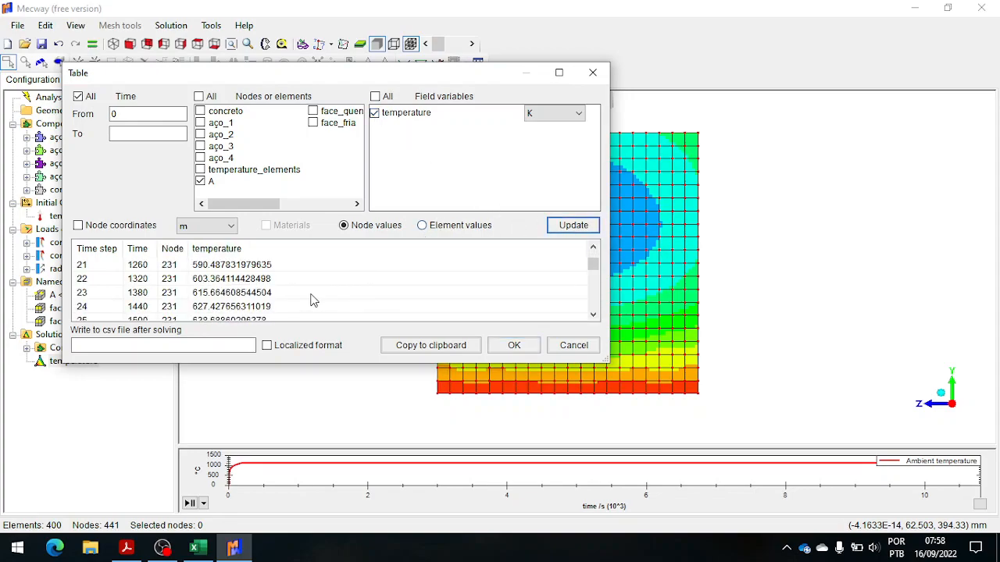
pyautogui.scroll(-16, 312, 299)
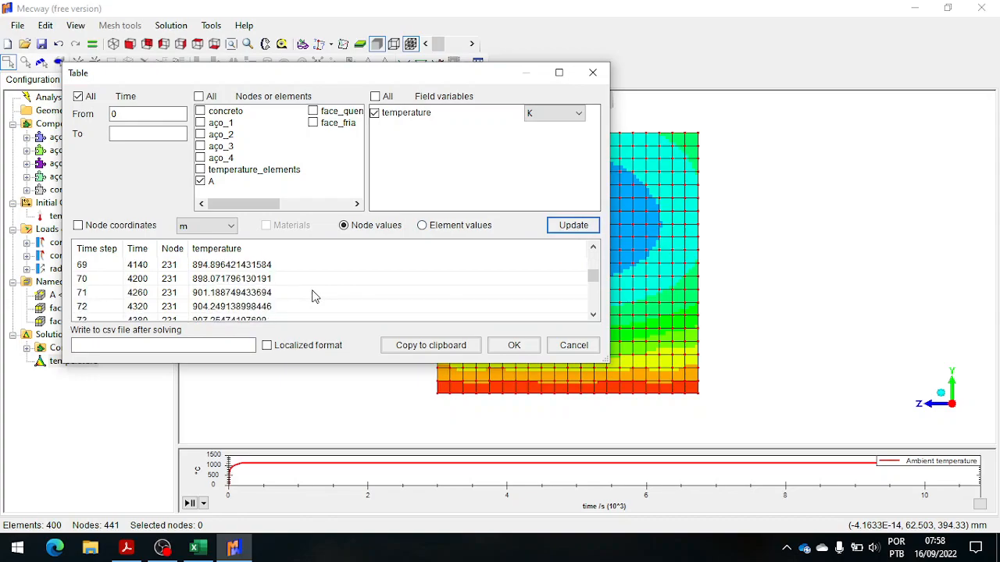
pyautogui.scroll(-1, 312, 296)
pyautogui.scroll(16, 312, 296)
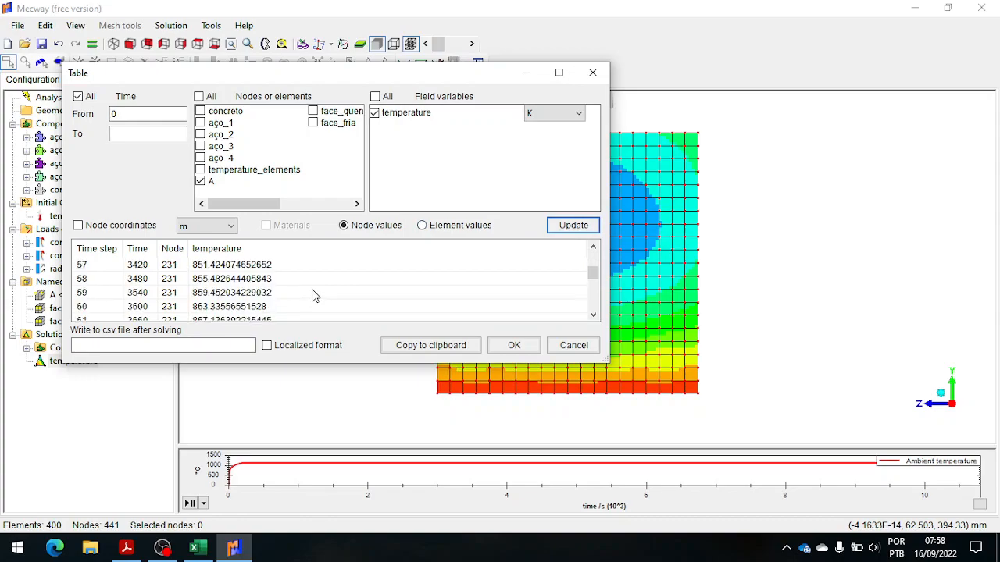
pyautogui.scroll(5, 313, 296)
pyautogui.scroll(-20, 314, 294)
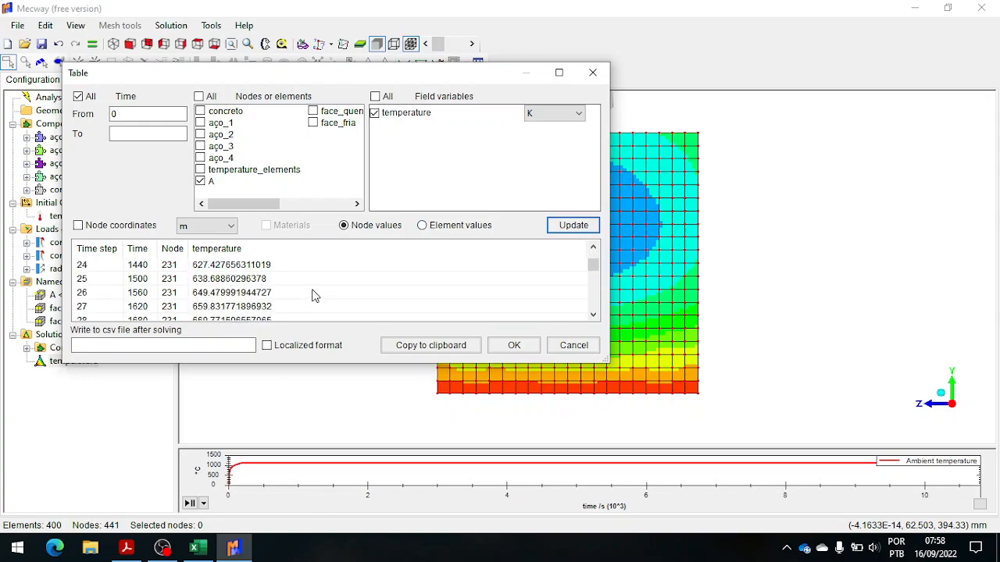
pyautogui.scroll(-20, 312, 292)
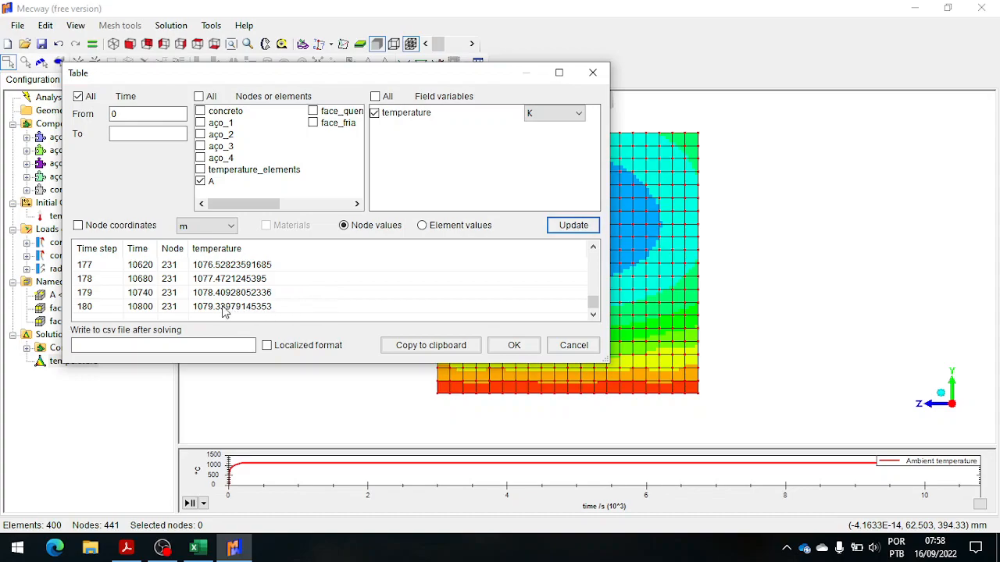
pyautogui.click(139, 308)
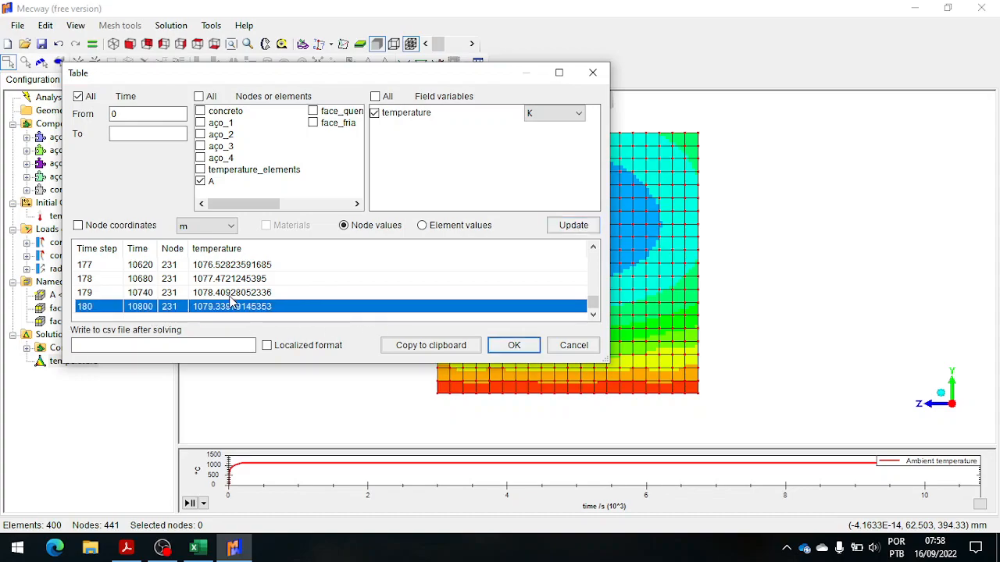
pyautogui.scroll(9, 230, 297)
pyautogui.scroll(20, 229, 299)
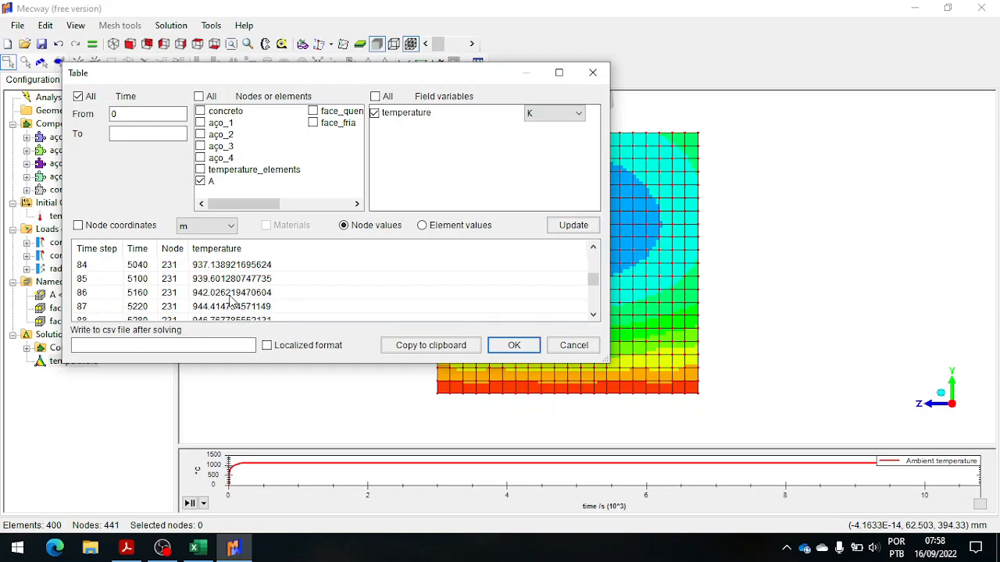
pyautogui.scroll(16, 229, 298)
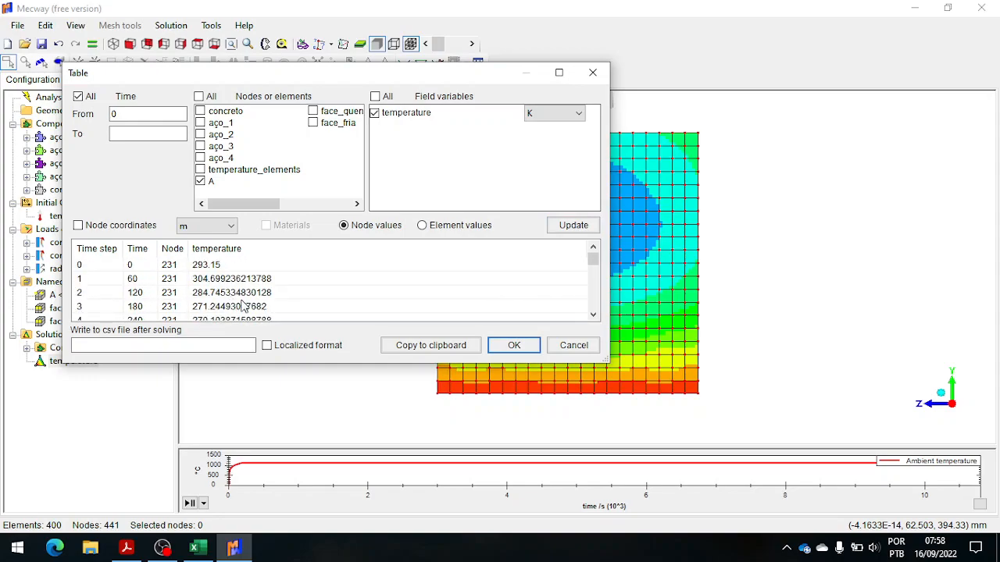
# Close the results table and set the thermal transient analysis to keep the solution every 15 time steps
pyautogui.click(571, 345)
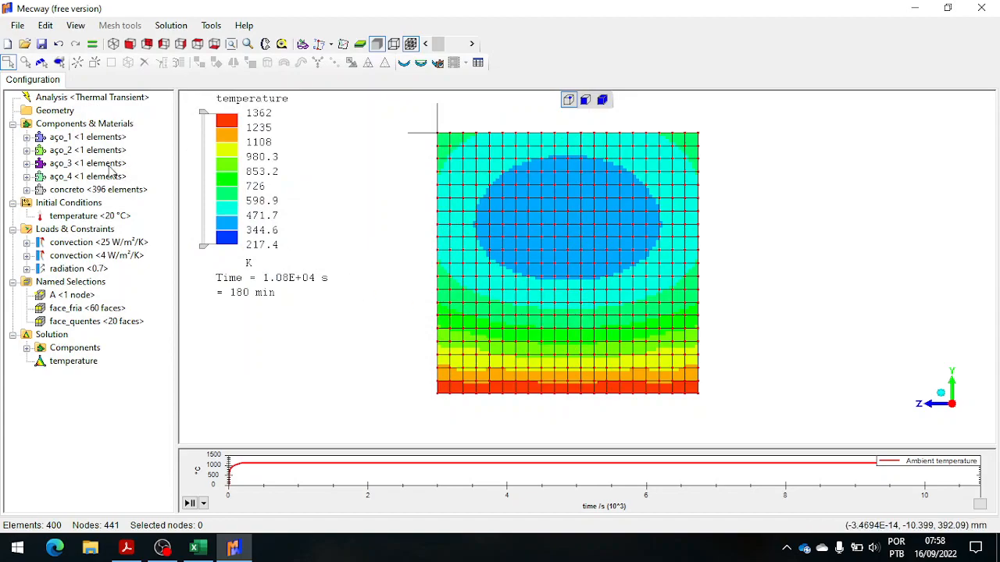
pyautogui.click(57, 99)
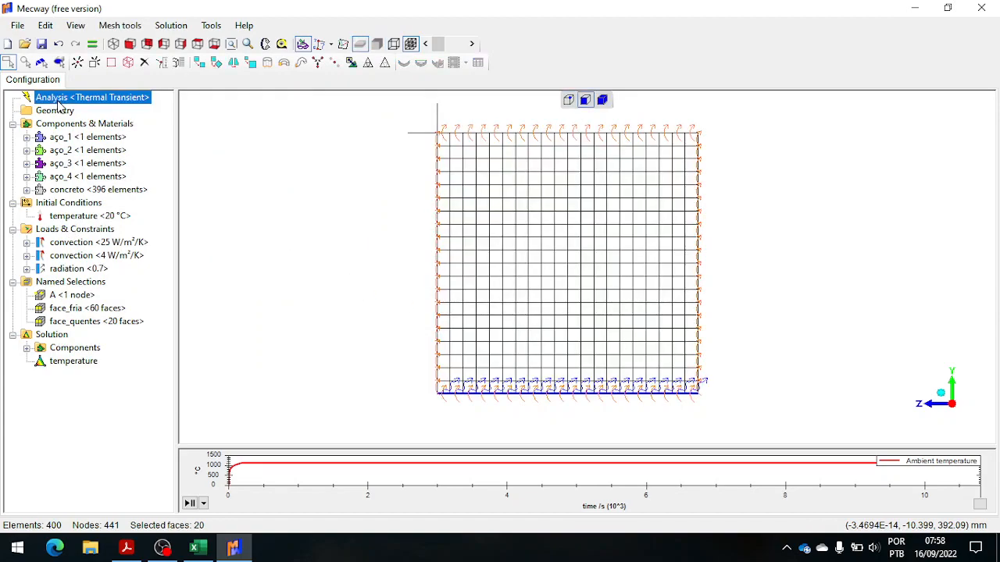
pyautogui.doubleClick(60, 105)
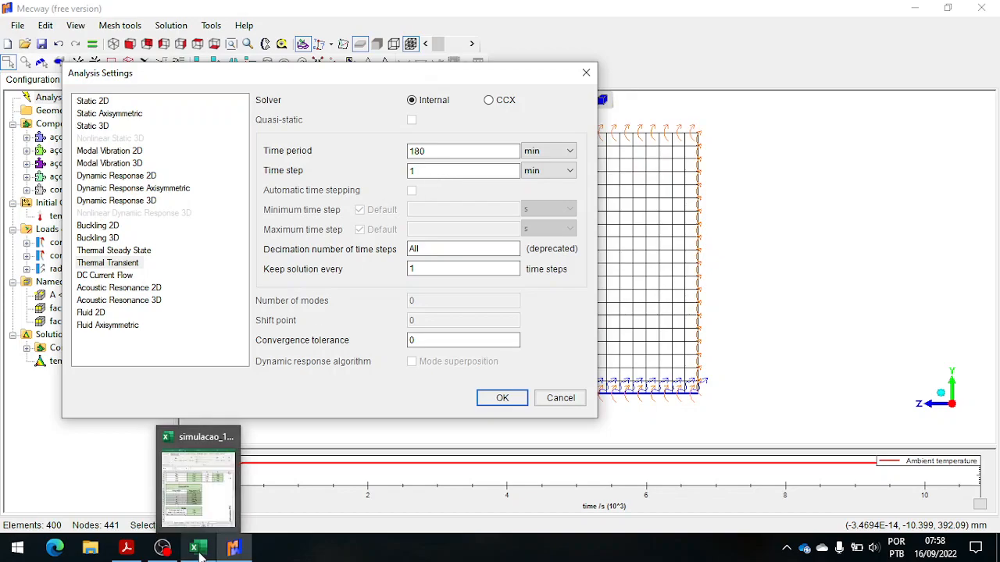
pyautogui.click(171, 550)
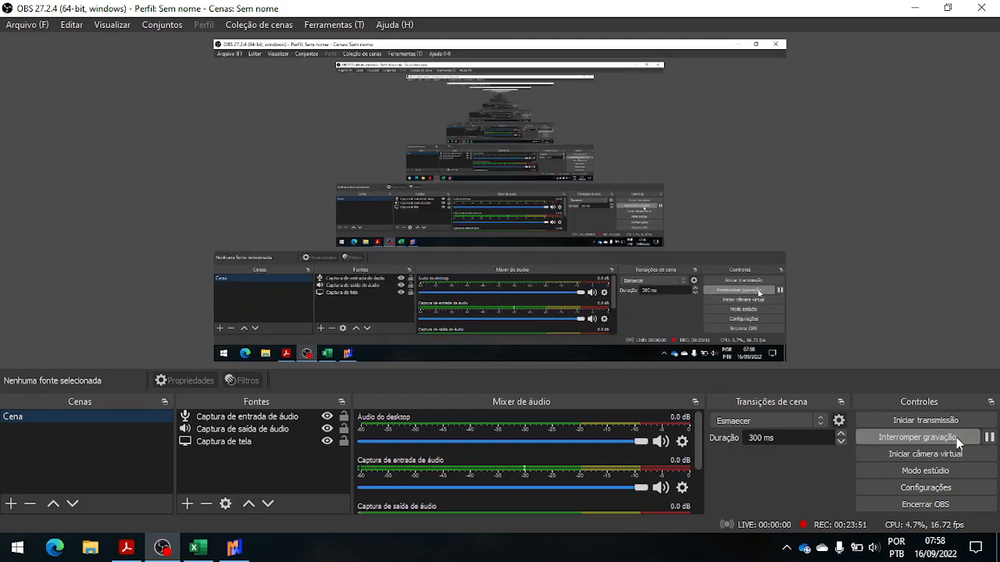
pyautogui.click(988, 439)
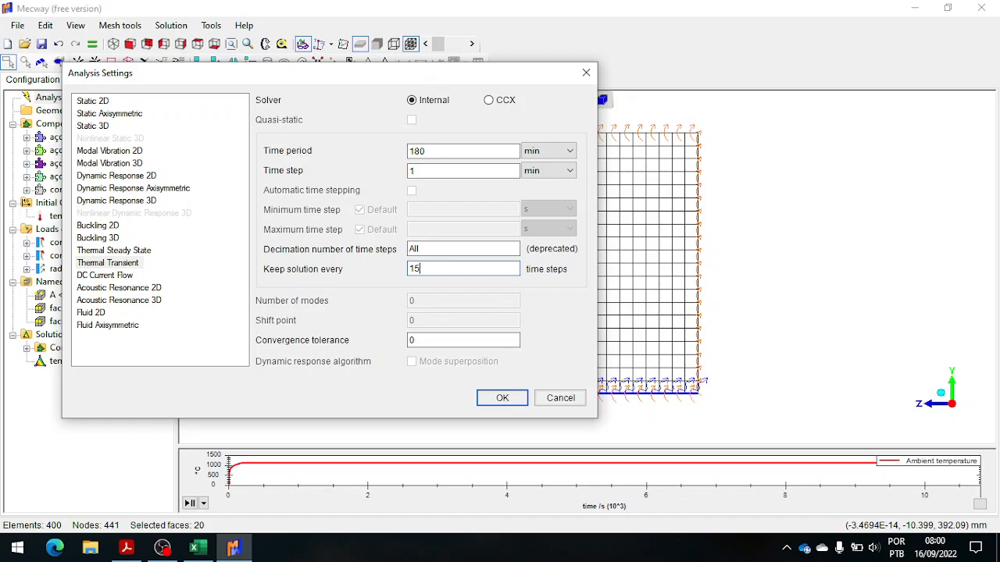
pyautogui.click(492, 398)
pyautogui.click(495, 400)
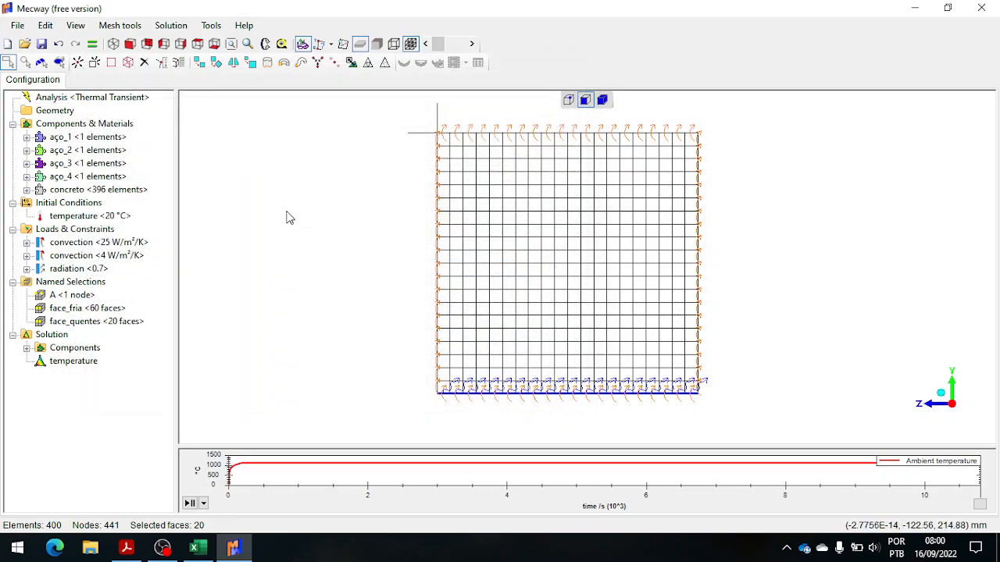
# Solve the model again with the updated analysis settings and close the solver report
pyautogui.click(92, 44)
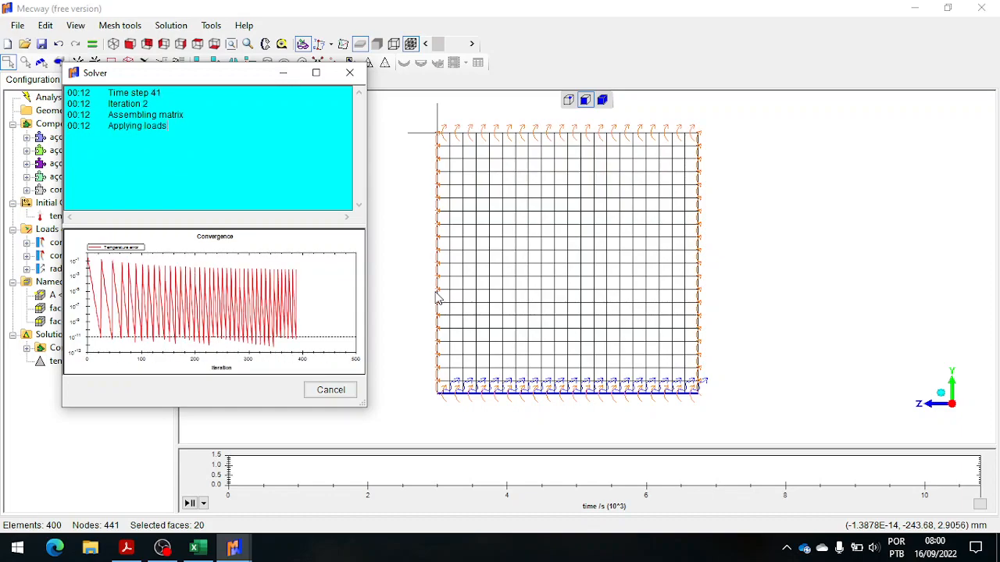
pyautogui.click(162, 548)
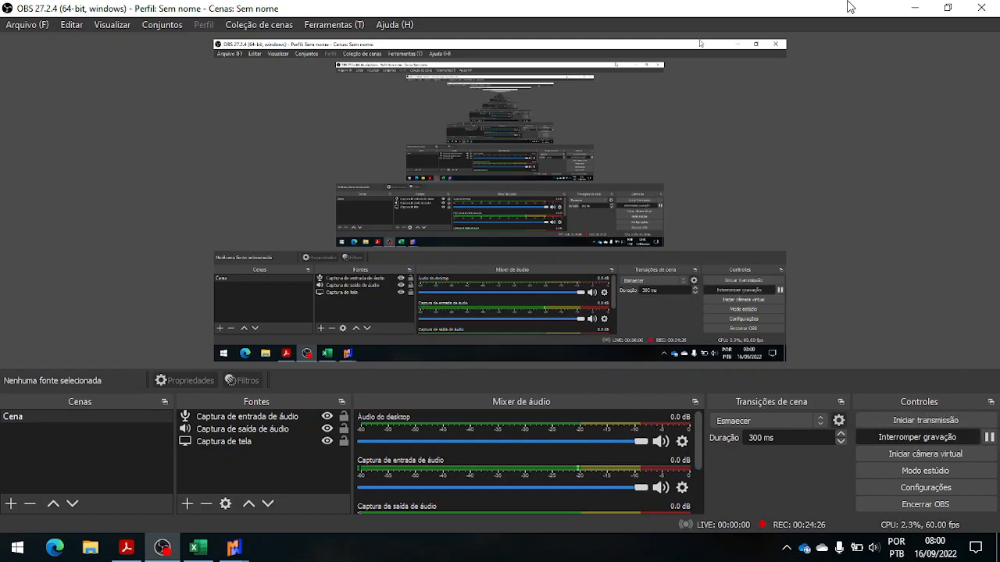
pyautogui.click(914, 8)
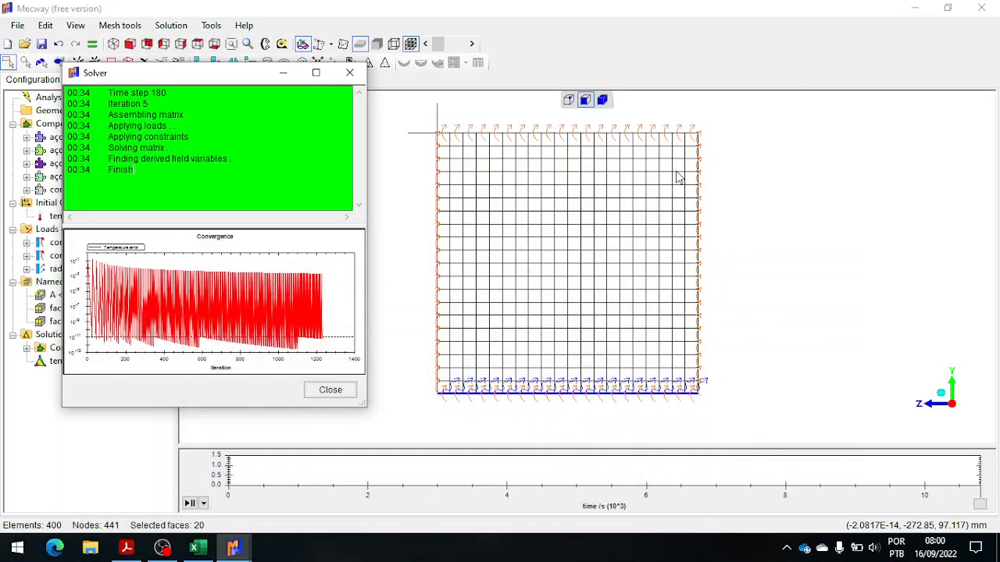
pyautogui.click(329, 390)
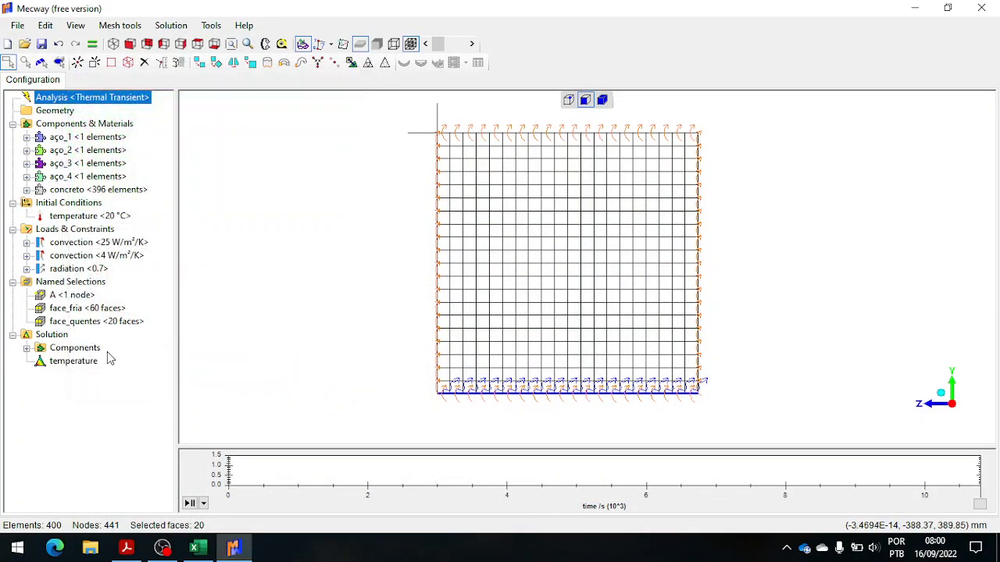
# Display the temperature result, play it from 0 min and stop the animation at 15 min
pyautogui.click(95, 365)
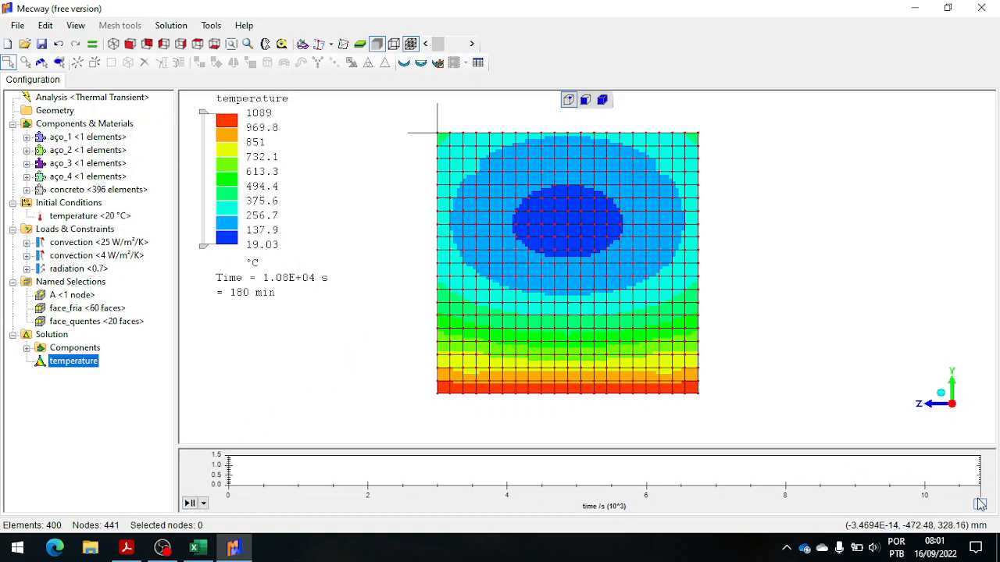
pyautogui.moveTo(980, 504); pyautogui.dragTo(219, 490)
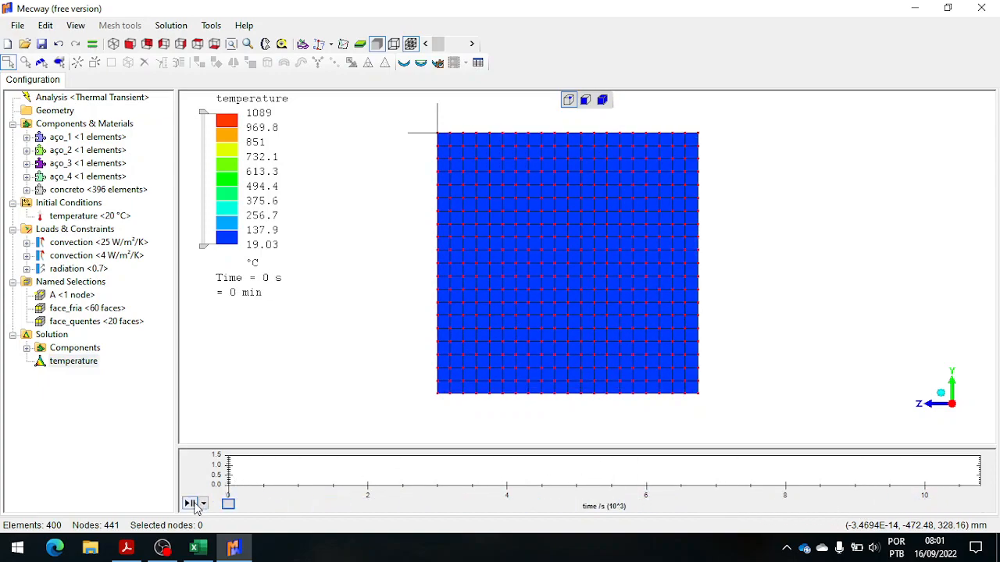
pyautogui.click(190, 504)
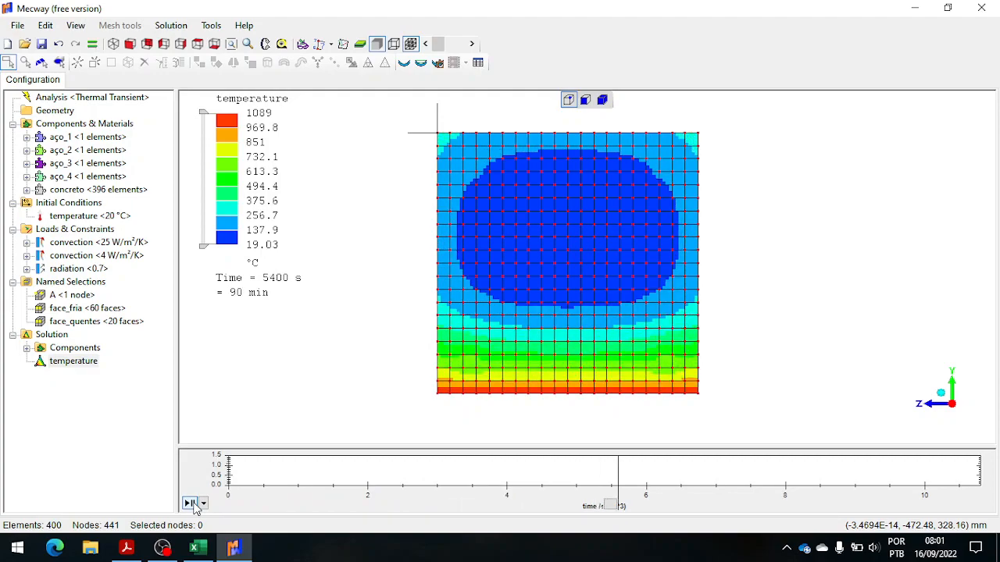
pyautogui.click(193, 503)
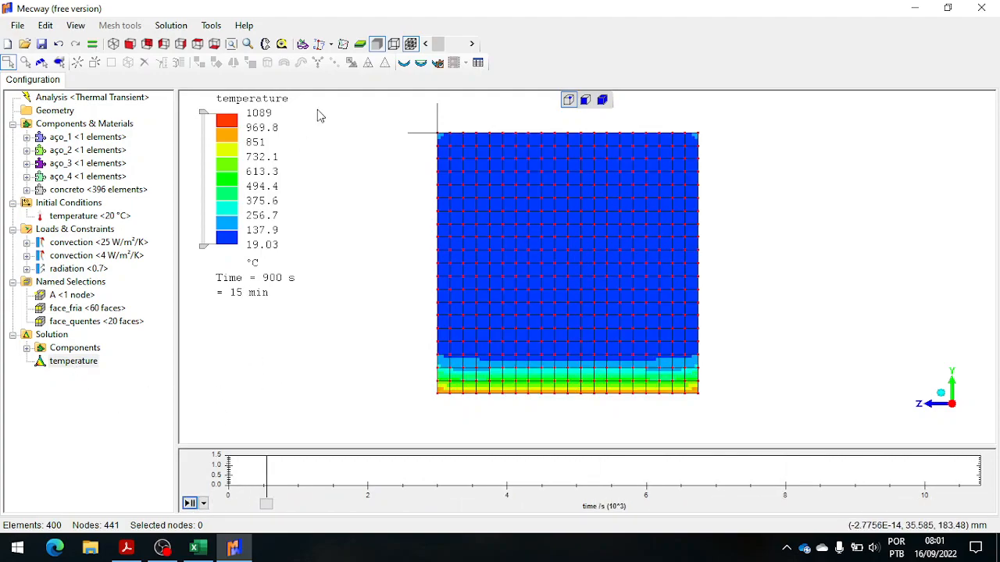
pyautogui.click(73, 361)
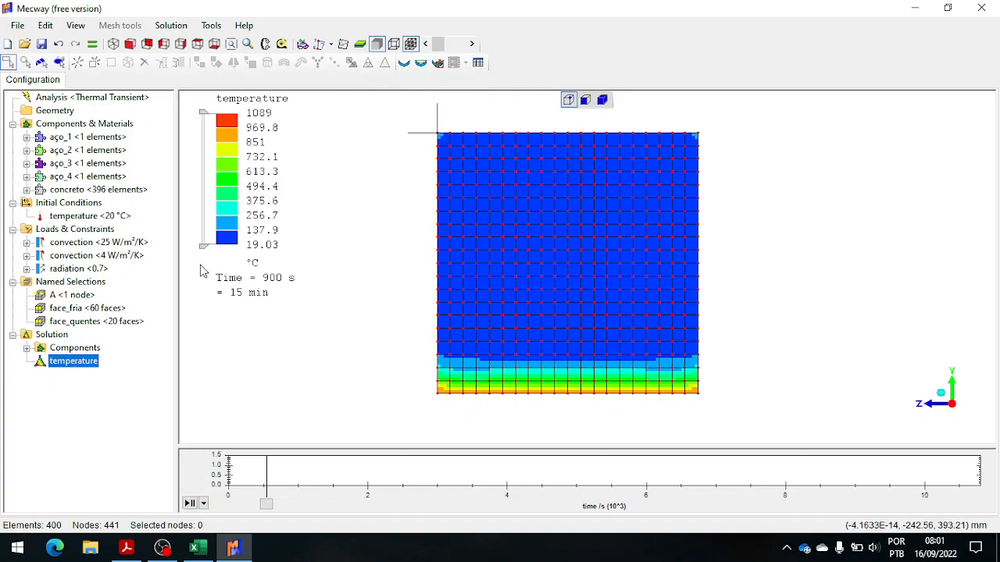
# Generate a results table of temperature in °C over all kept time steps for the named selection A
pyautogui.click(477, 63)
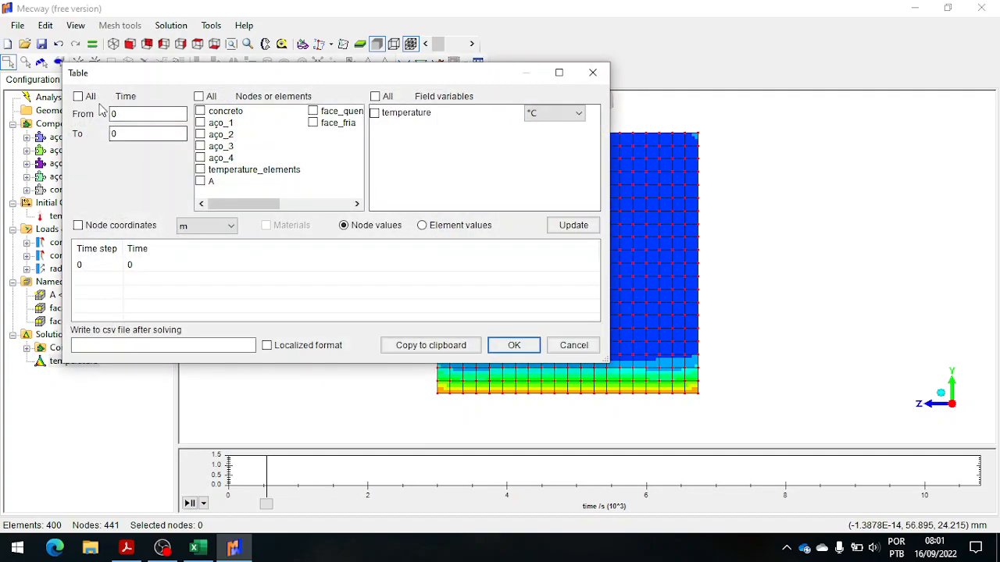
pyautogui.click(78, 96)
pyautogui.click(200, 182)
pyautogui.click(375, 114)
pyautogui.click(564, 225)
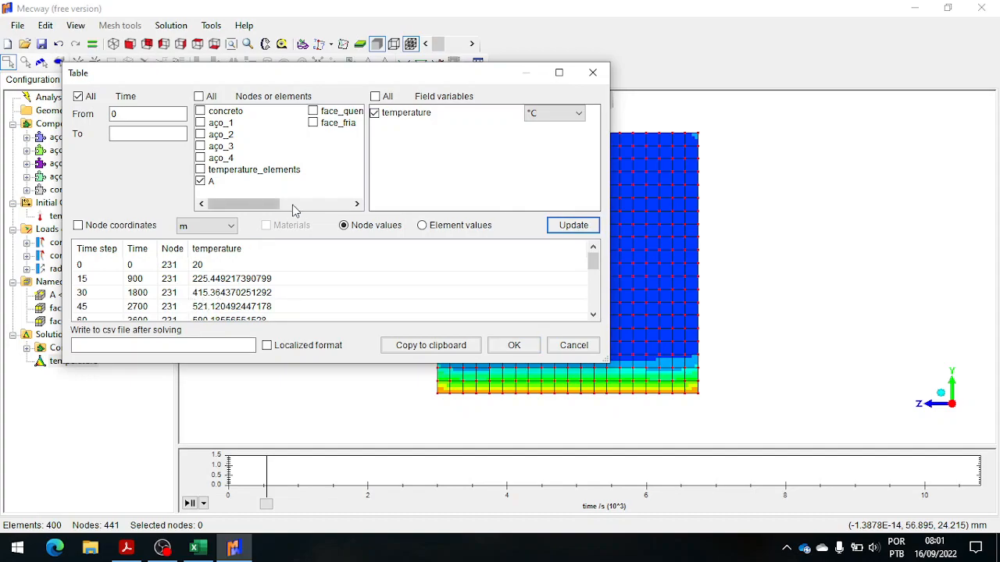
# Examine node A's temperatures in the results table at 15-step intervals, from the first time step through time step 180
pyautogui.click(102, 283)
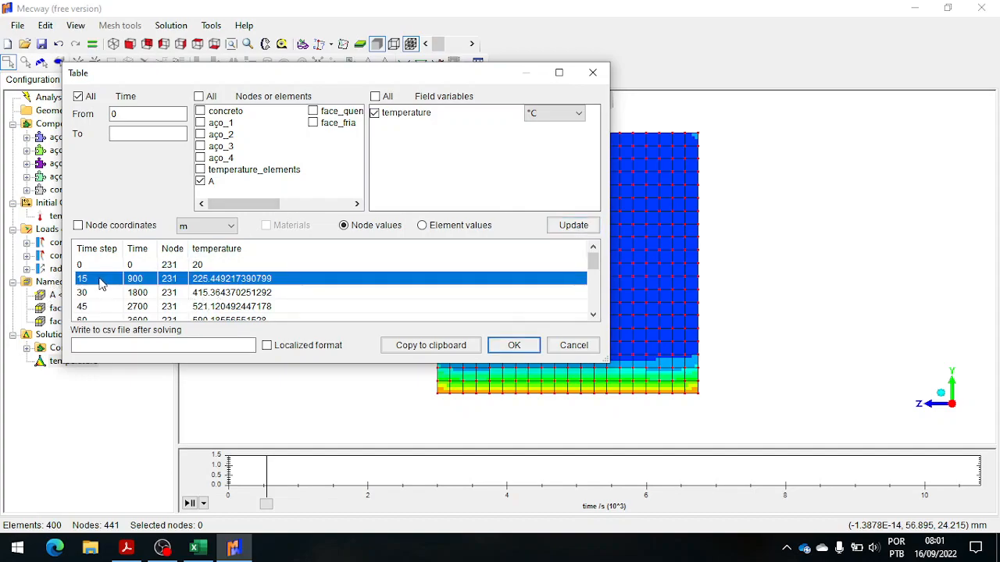
pyautogui.scroll(-3, 103, 282)
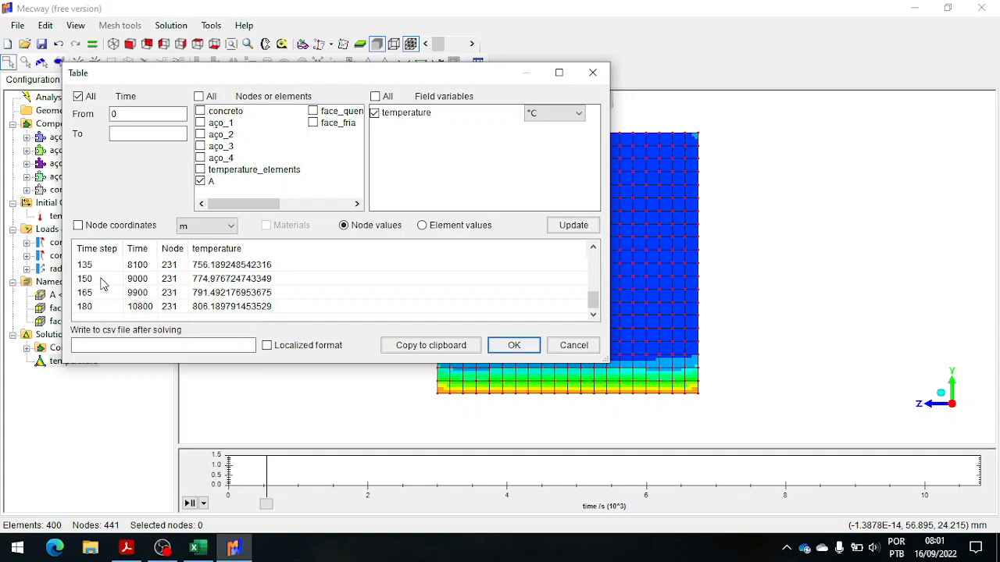
pyautogui.scroll(3, 102, 283)
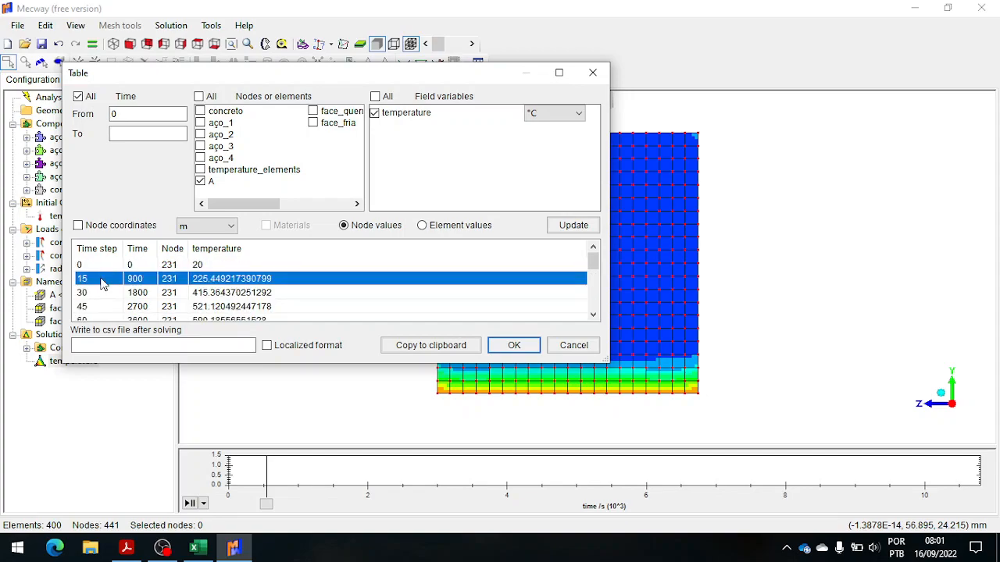
pyautogui.scroll(-3, 102, 284)
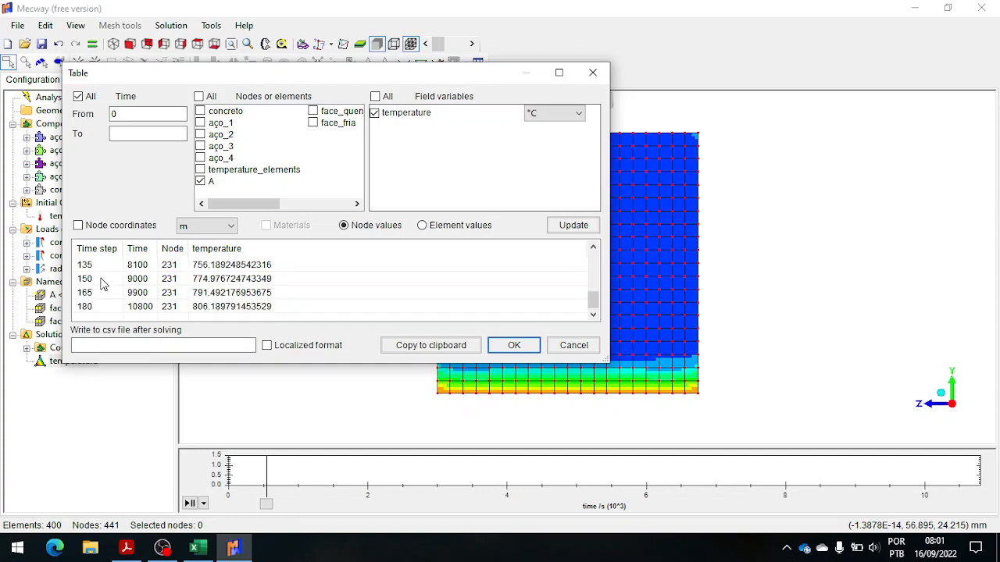
pyautogui.scroll(3, 103, 284)
pyautogui.click(101, 297)
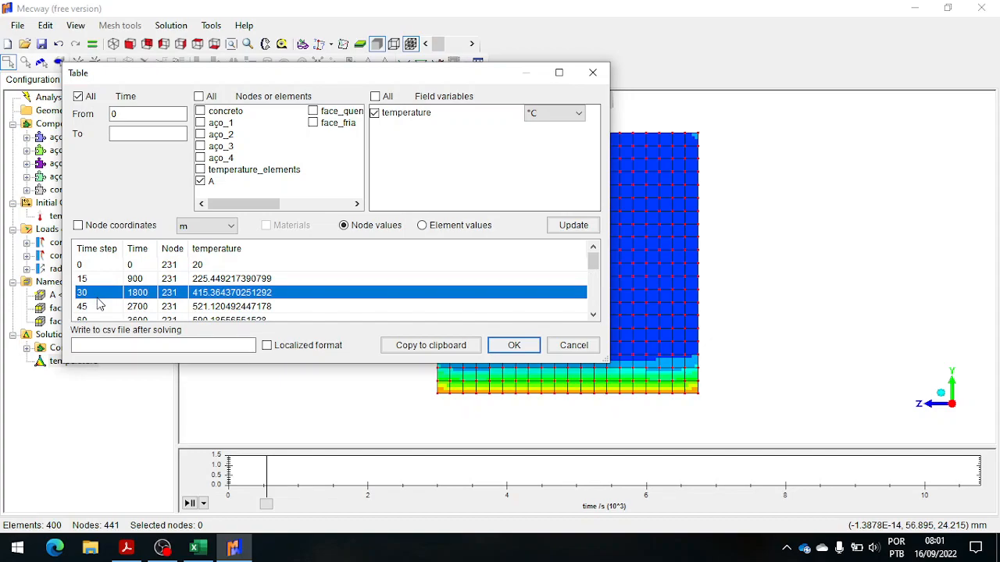
pyautogui.click(97, 309)
pyautogui.click(98, 282)
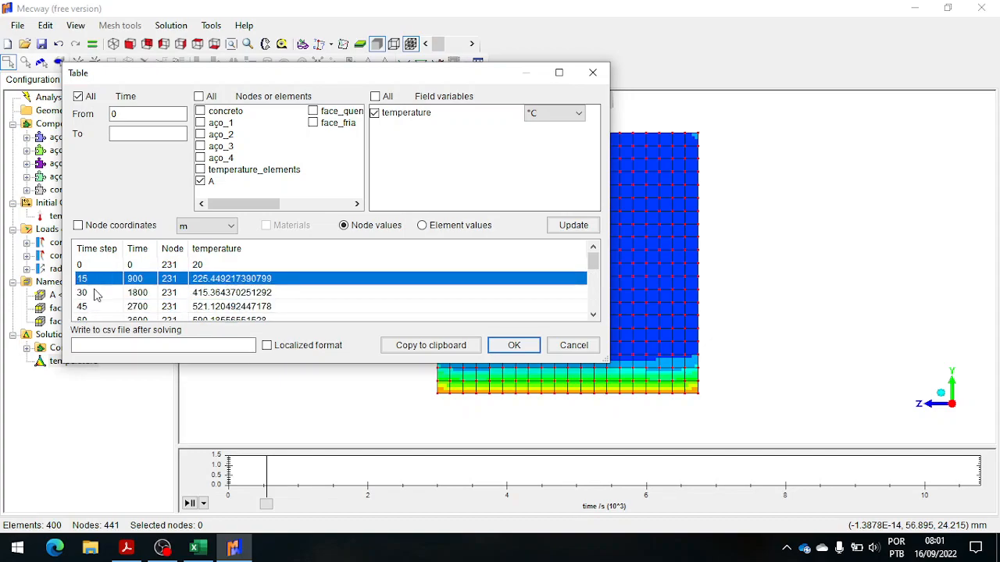
pyautogui.click(96, 295)
pyautogui.scroll(-3, 96, 300)
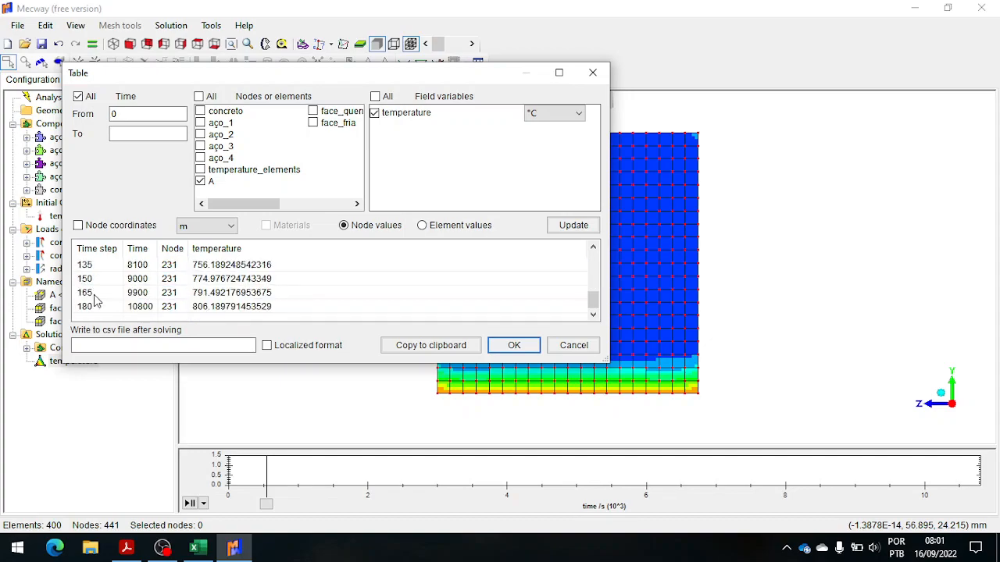
pyautogui.click(99, 307)
pyautogui.click(99, 292)
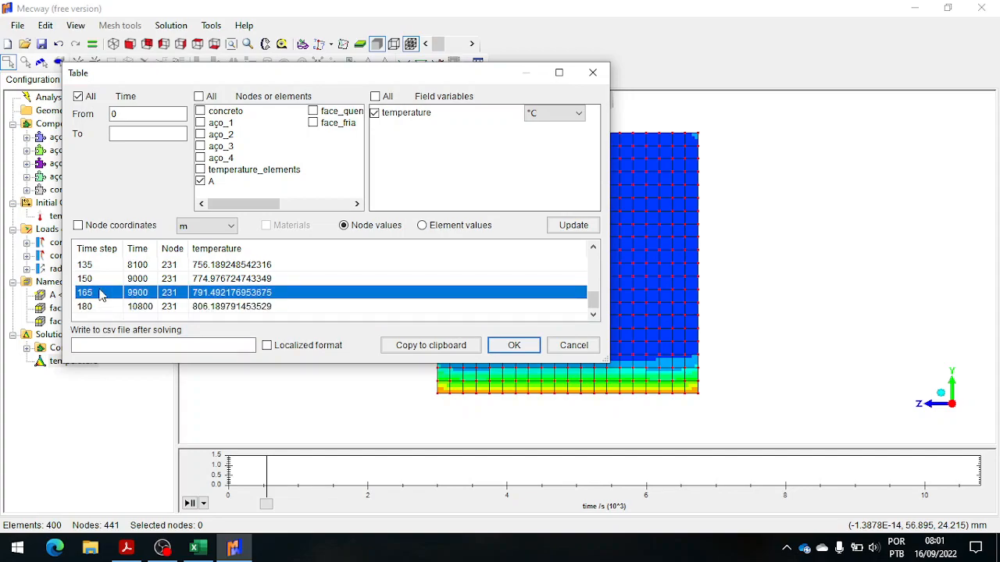
pyautogui.scroll(3, 100, 294)
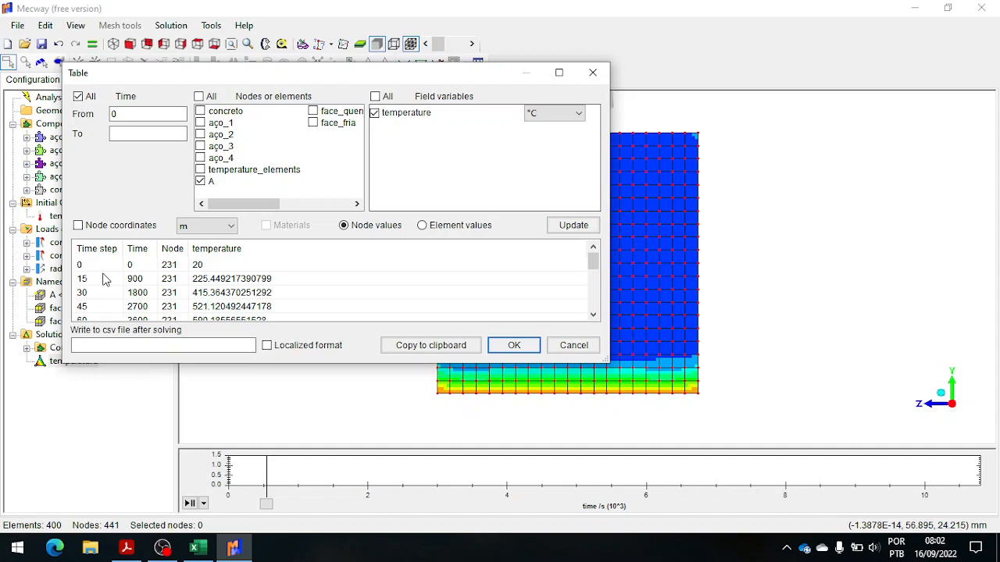
pyautogui.scroll(-3, 173, 302)
pyautogui.click(166, 293)
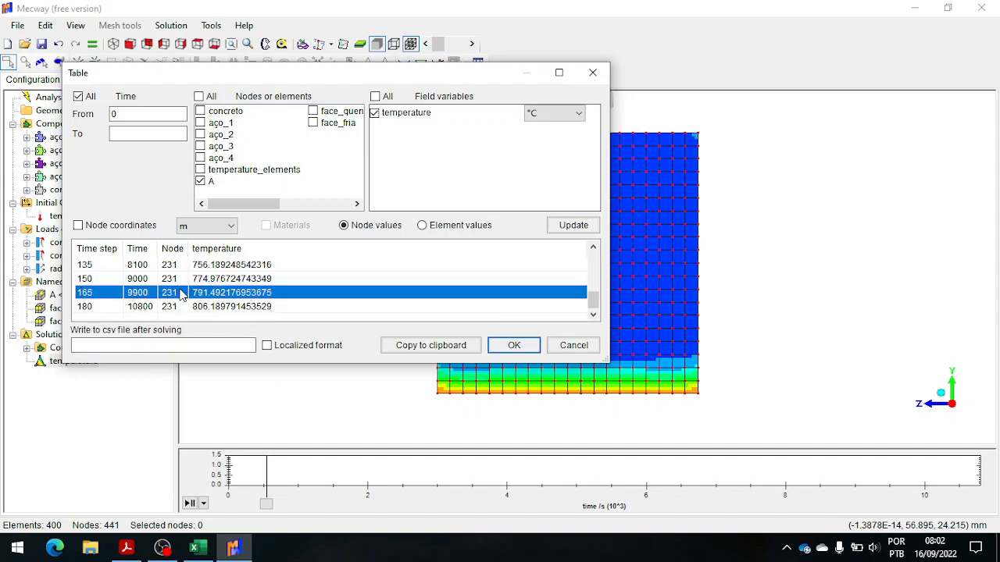
pyautogui.click(198, 308)
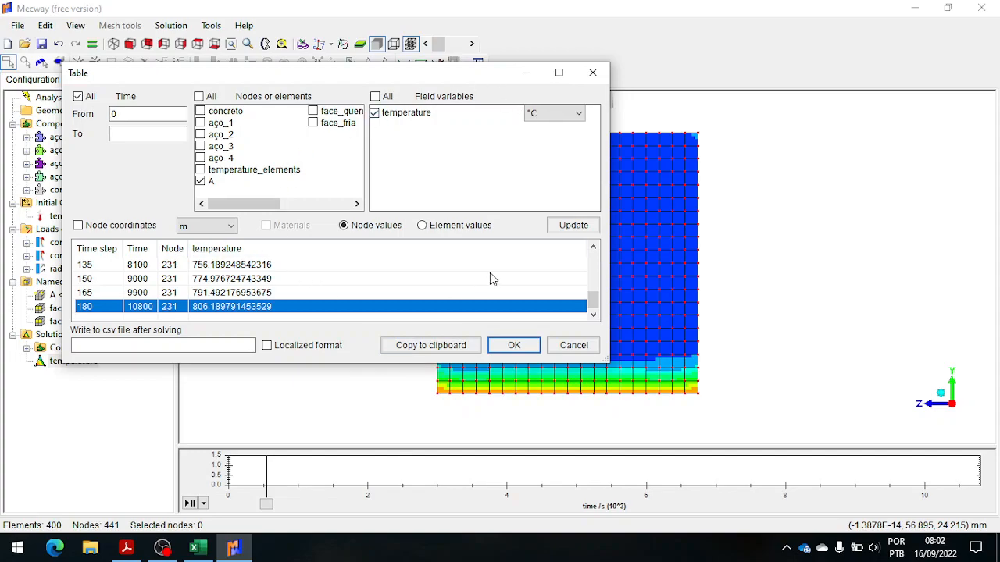
# Try to copy the time step 180 result to cell A1 of a new sheet in Excel's simulacao_1_face.xlsx, and undo the paste
pyautogui.click(430, 345)
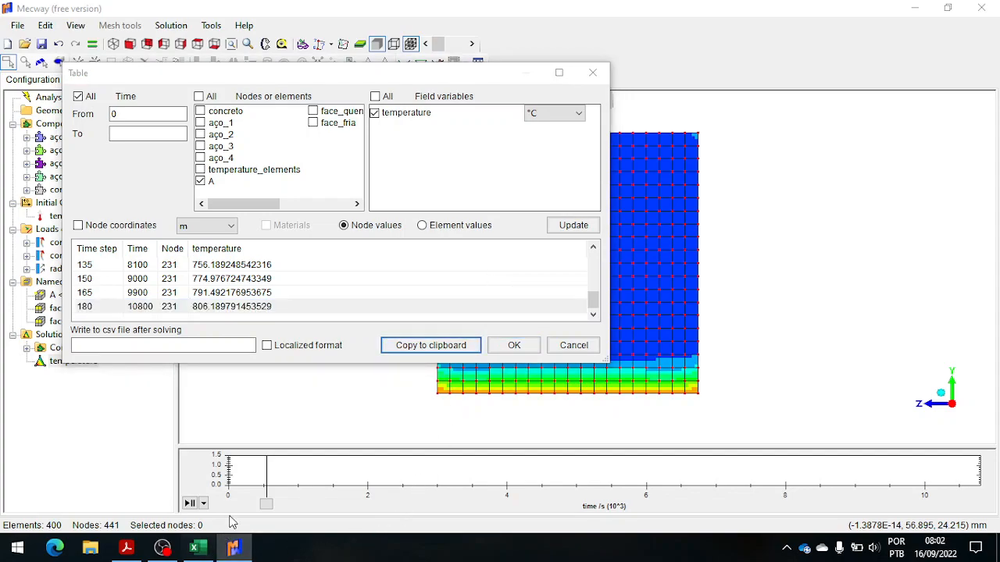
pyautogui.click(198, 548)
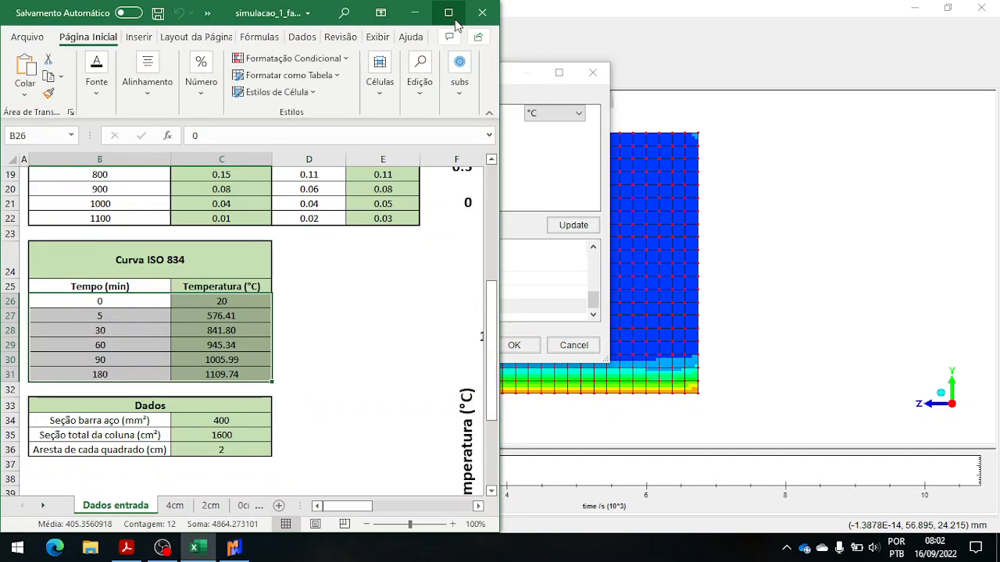
pyautogui.click(448, 12)
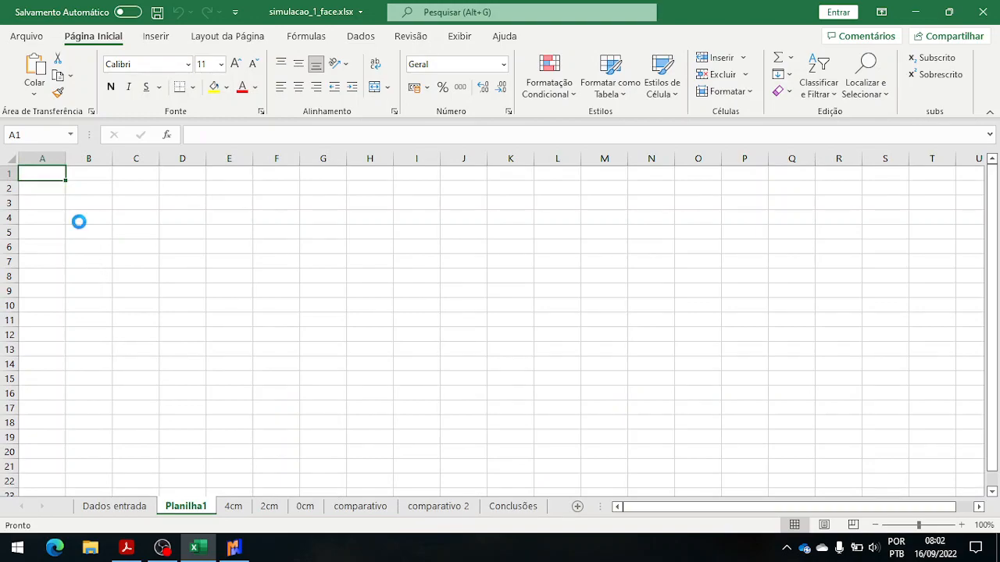
pyautogui.hotkey('ctrl', 'v')
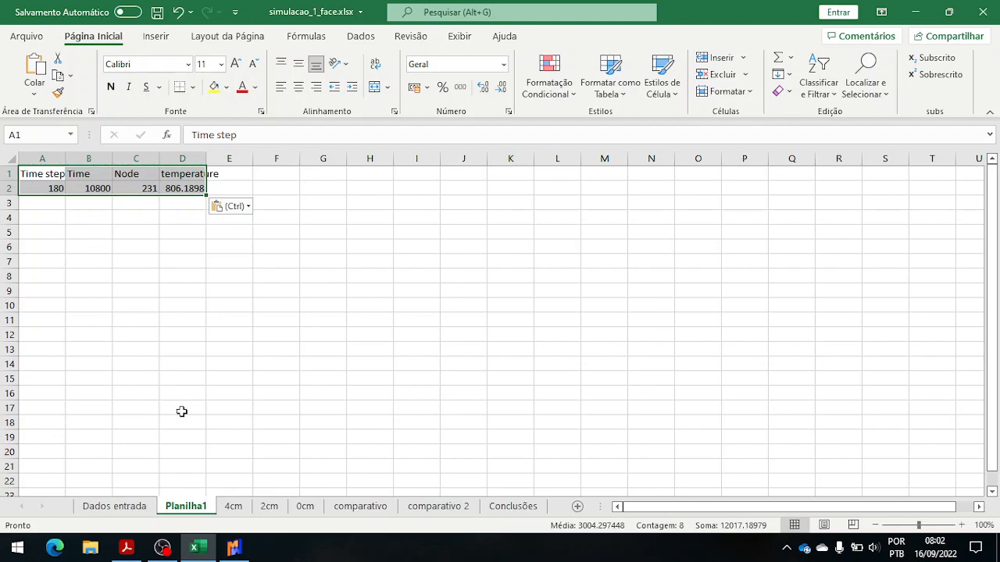
pyautogui.hotkey('ctrl', 'z')
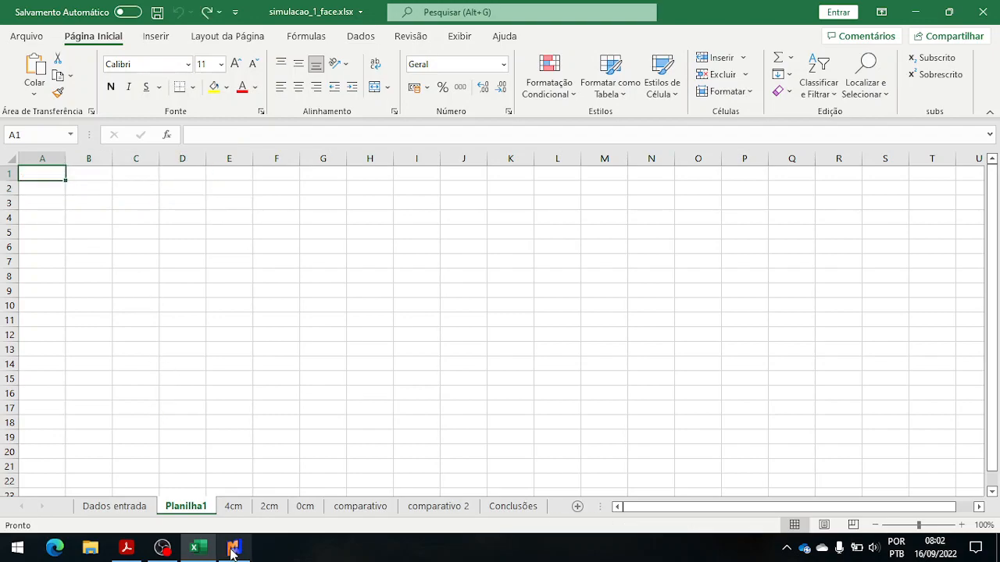
# Switch back to Mecway and refresh node A's results table over all time steps, clearing the row selection
pyautogui.click(233, 547)
pyautogui.scroll(5, 314, 305)
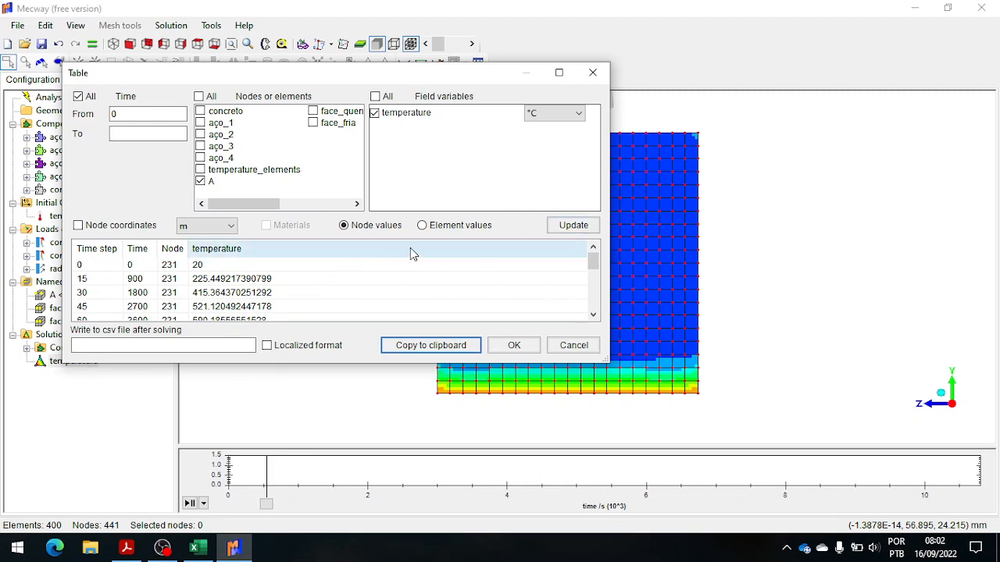
pyautogui.click(566, 227)
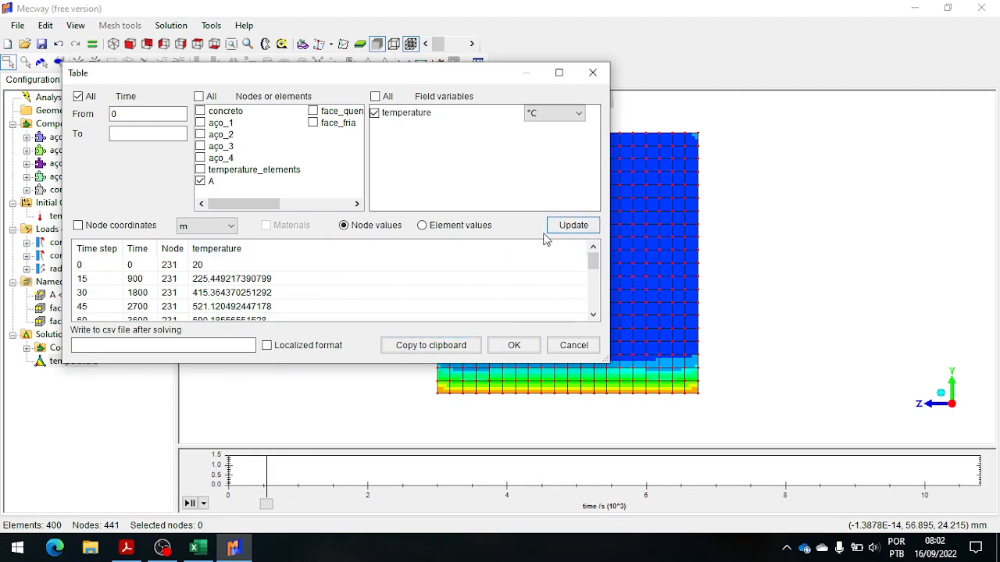
# Copy node A's full results table and paste it at cell A1 of Planilha1 in Excel's simulacao_1_face.xlsx
pyautogui.click(473, 349)
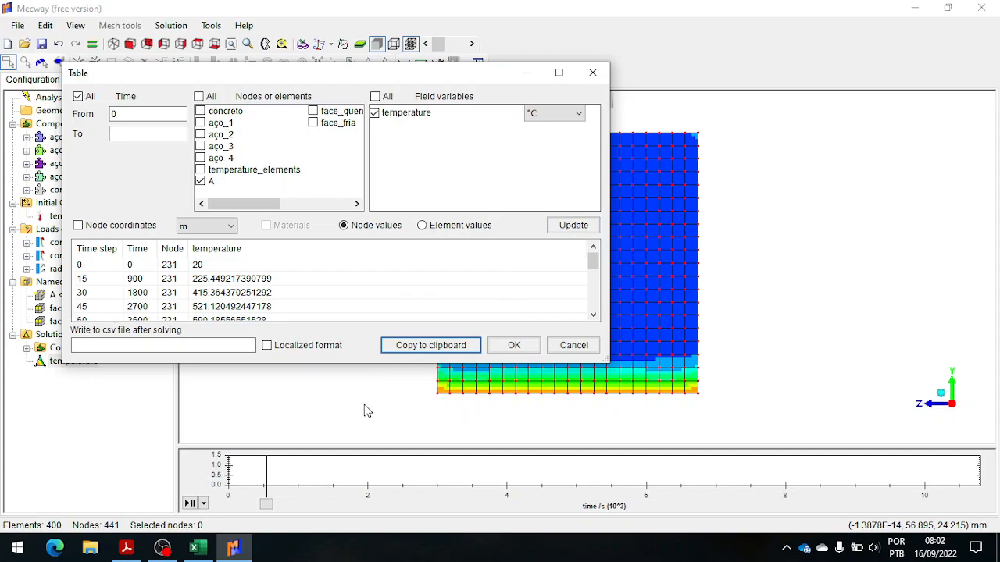
pyautogui.click(194, 548)
pyautogui.hotkey('ctrl', 'v')
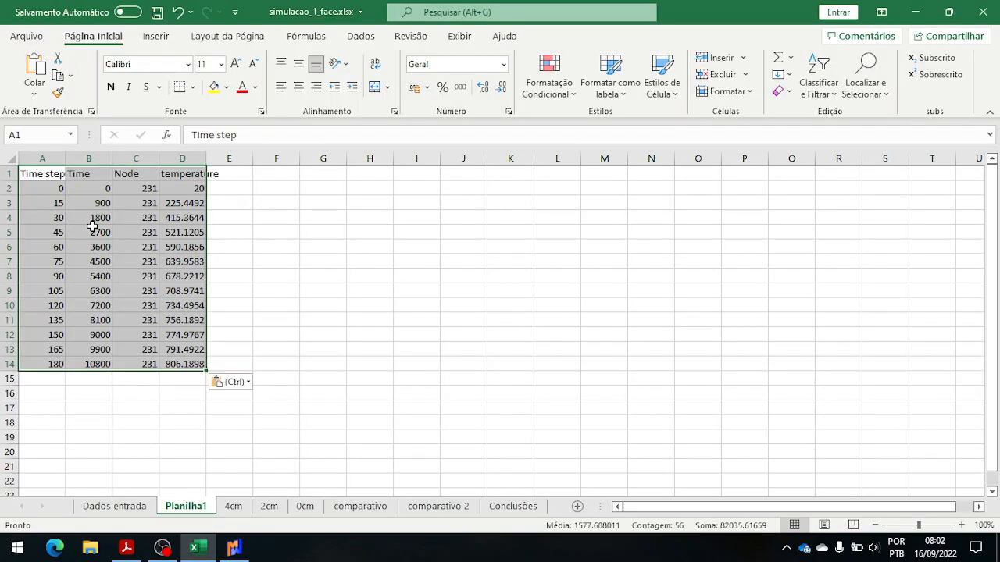
pyautogui.click(247, 248)
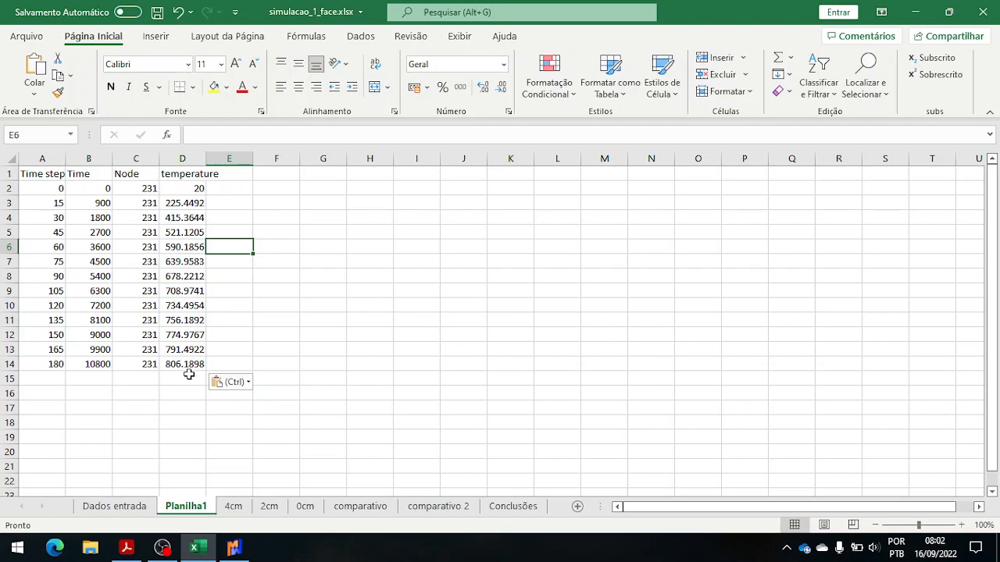
# Review the 4cm sheet's point A and steel temperatures, including the concrete strength-ratio forecast formulas in cells D5 and D6
pyautogui.click(234, 506)
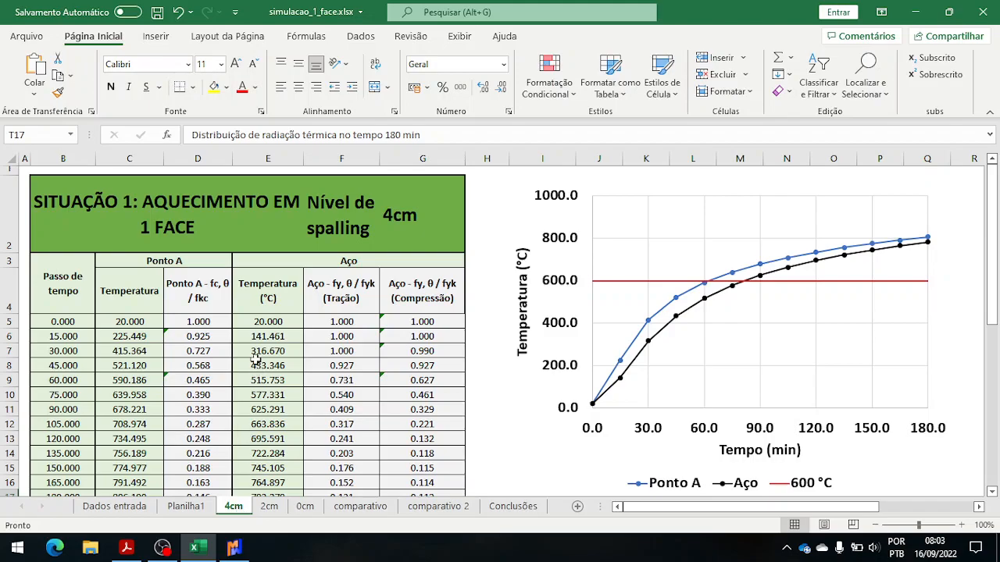
pyautogui.scroll(-1, 255, 359)
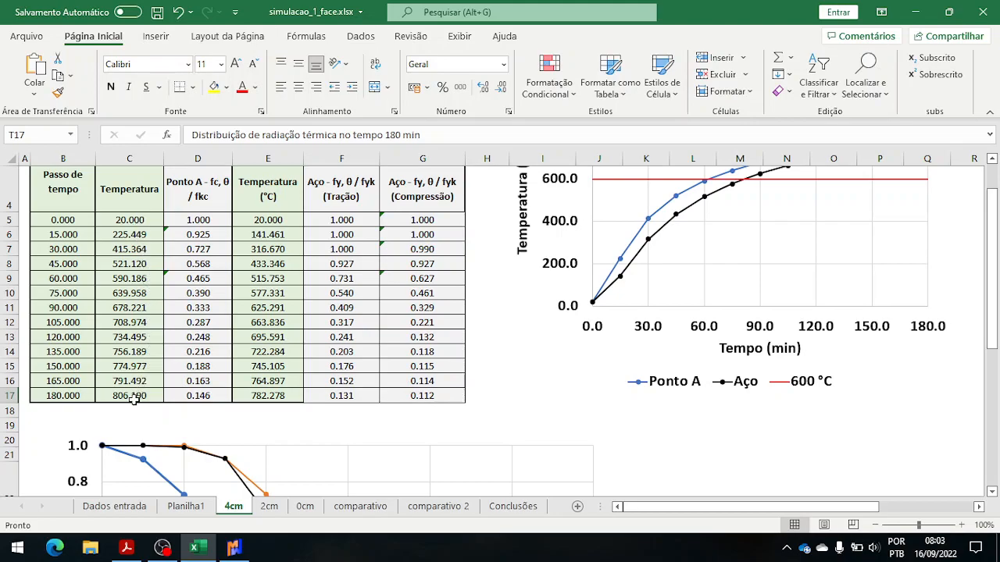
pyautogui.scroll(1, 127, 364)
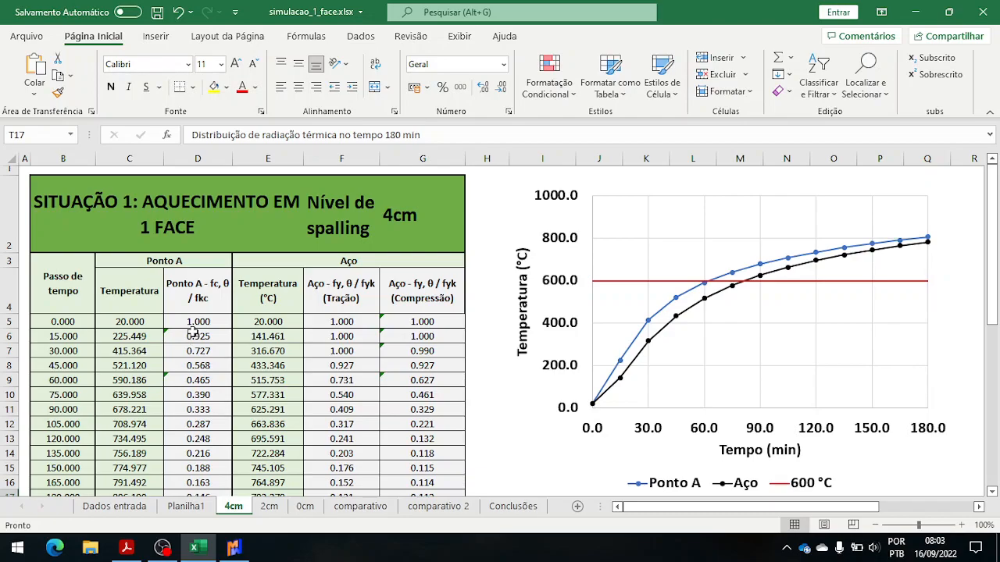
pyautogui.click(198, 321)
pyautogui.click(198, 336)
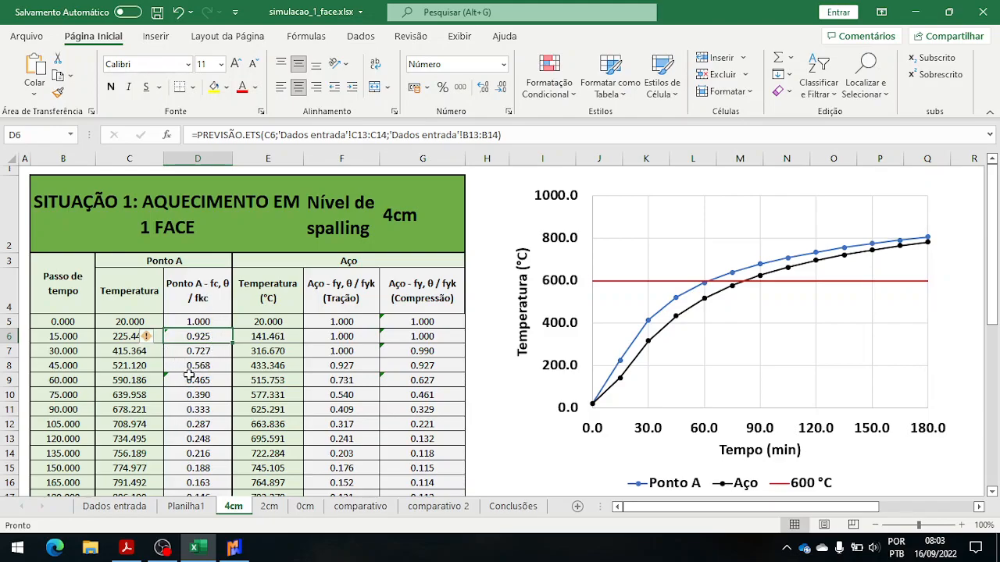
pyautogui.click(196, 321)
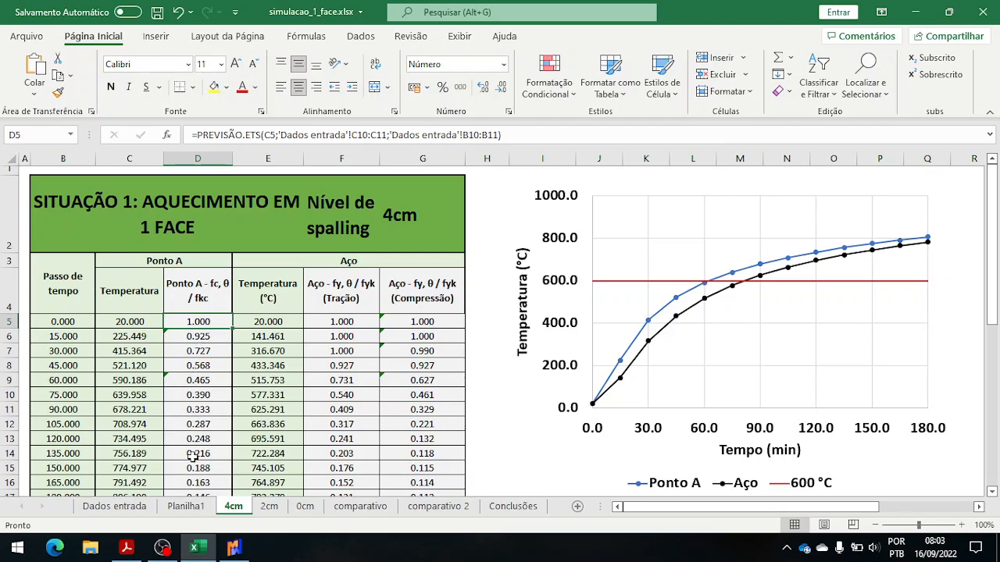
pyautogui.scroll(-1, 194, 463)
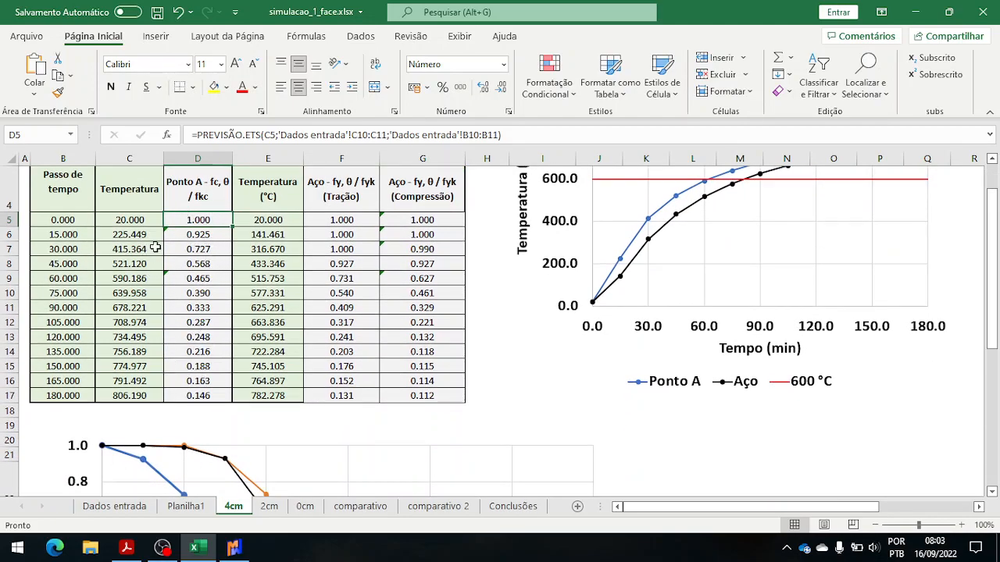
# Review the table of material mechanical properties under fire on the Dados entrada sheet
pyautogui.click(114, 506)
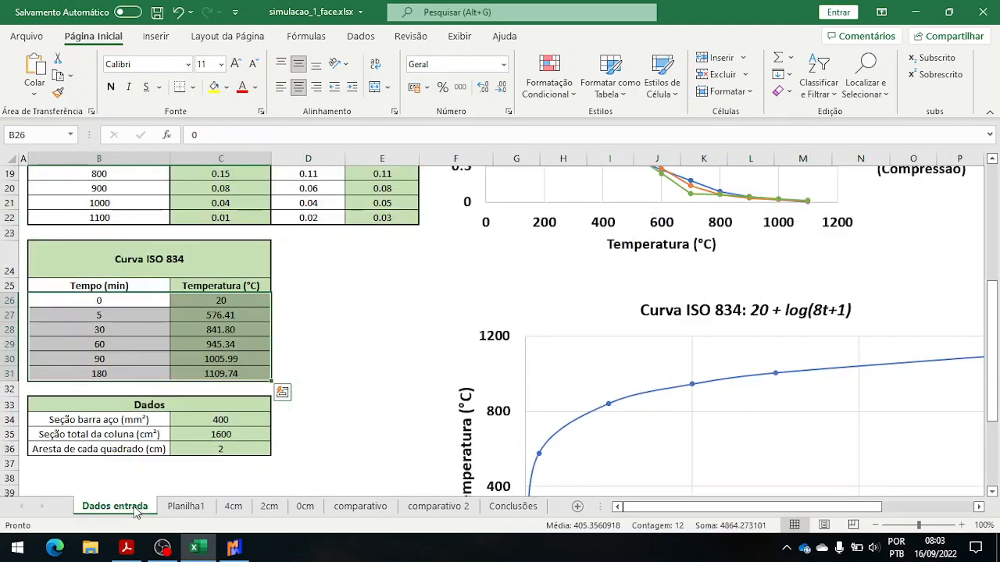
pyautogui.scroll(3, 234, 305)
pyautogui.click(310, 380)
pyautogui.scroll(3, 290, 363)
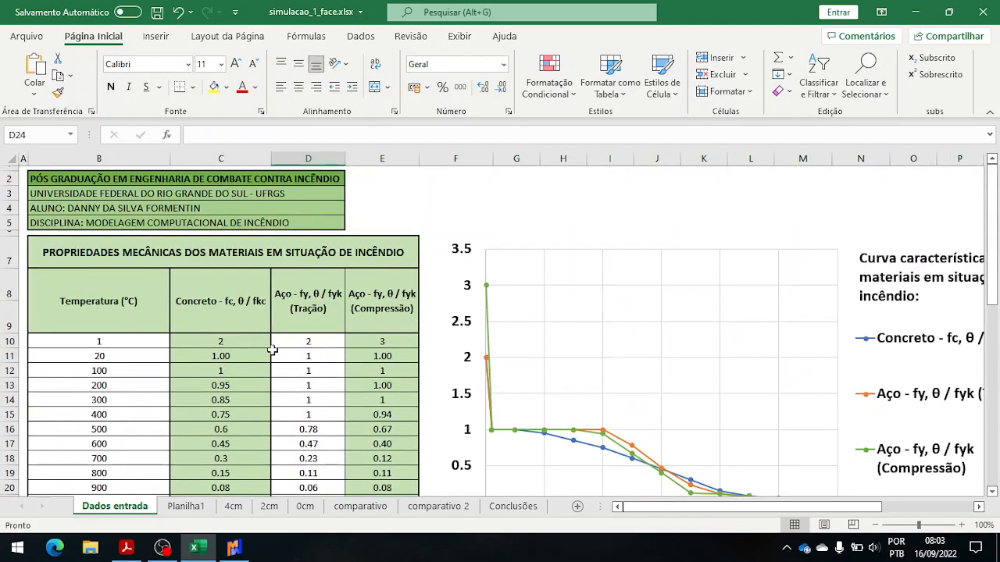
pyautogui.scroll(-2, 150, 344)
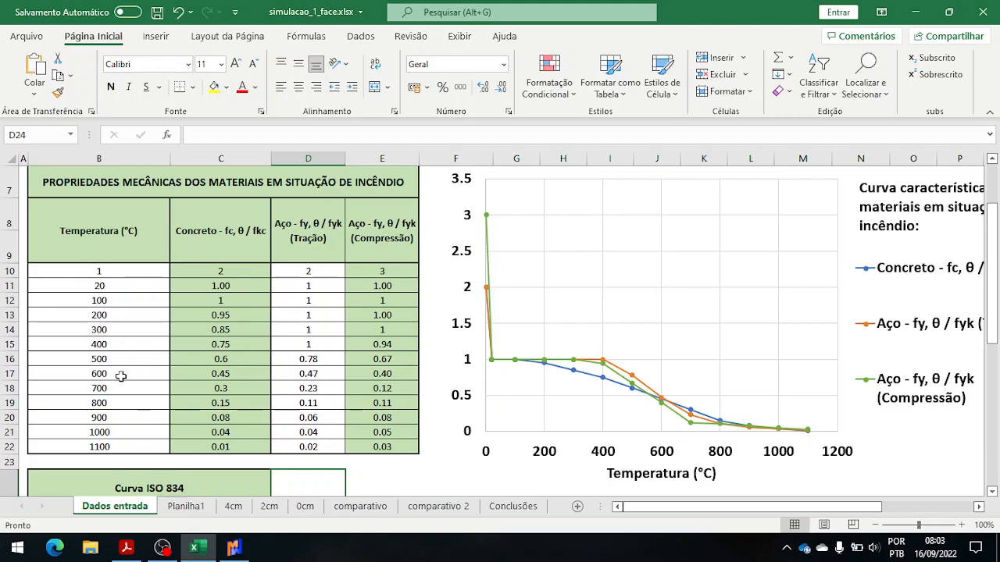
# Compare the node A results pasted in Planilha1 with the temperature table and chart on the 4cm sheet
pyautogui.click(186, 506)
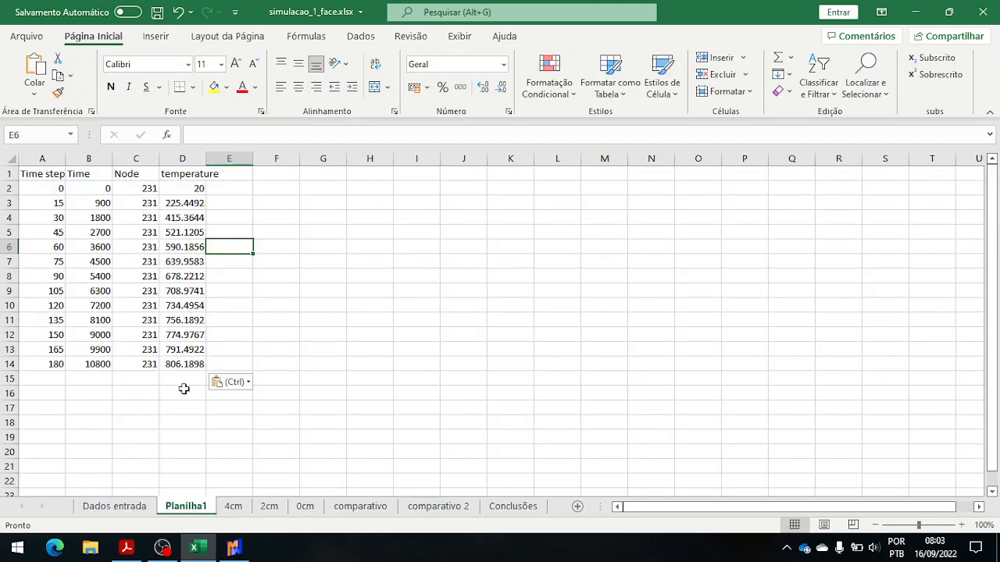
pyautogui.click(232, 506)
pyautogui.scroll(1, 240, 299)
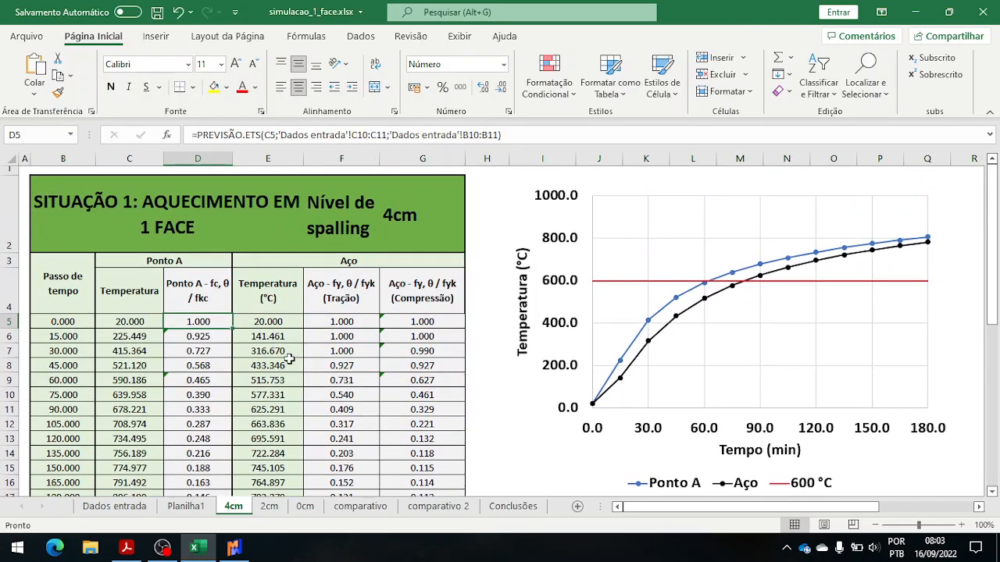
pyautogui.scroll(-1, 270, 357)
pyautogui.scroll(1, 273, 363)
pyautogui.scroll(-1, 278, 472)
# Switch to Mecway, close the results table, and highlight the aço_3 and aço_4 components to locate the steel elements in the mesh
pyautogui.click(233, 547)
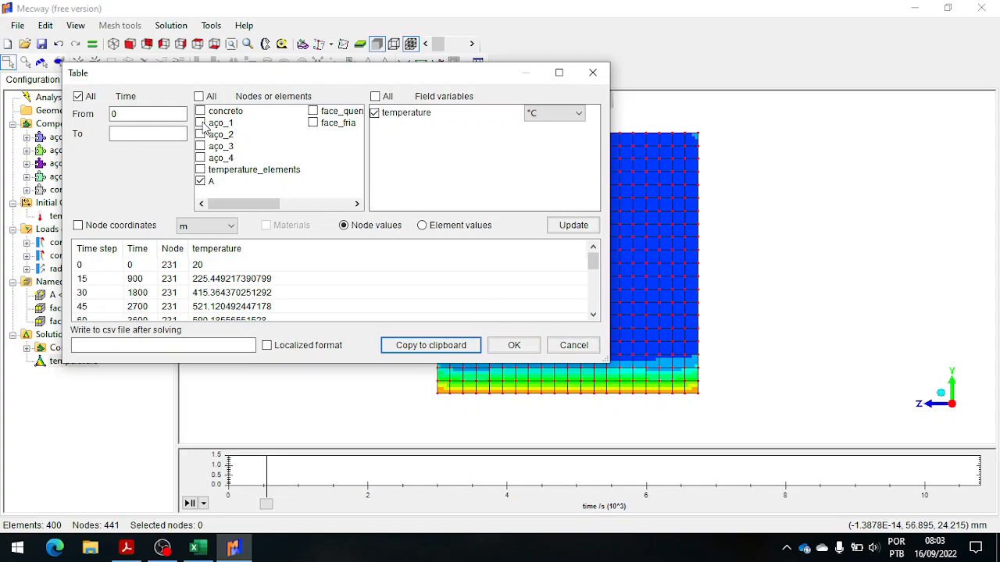
pyautogui.click(592, 72)
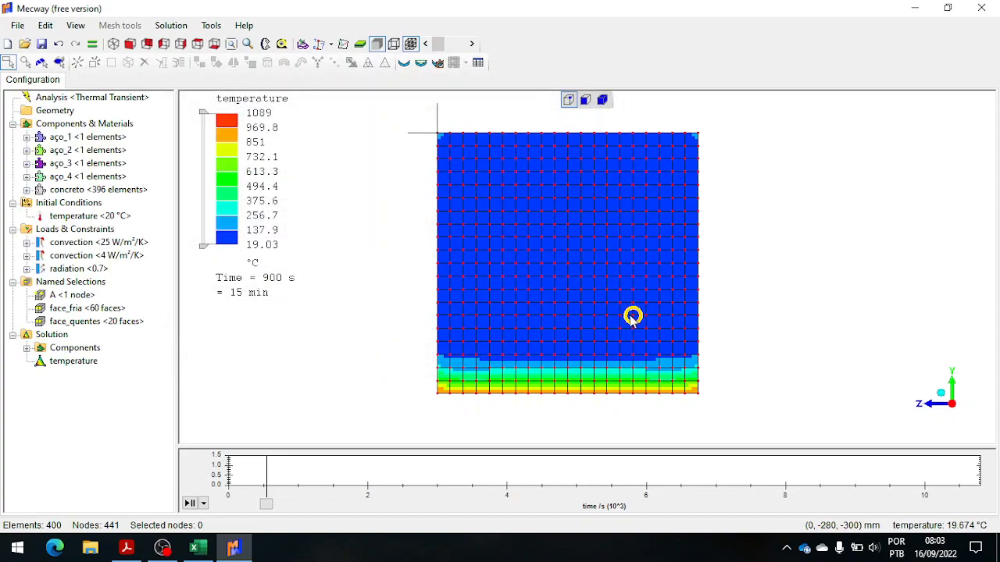
pyautogui.click(85, 179)
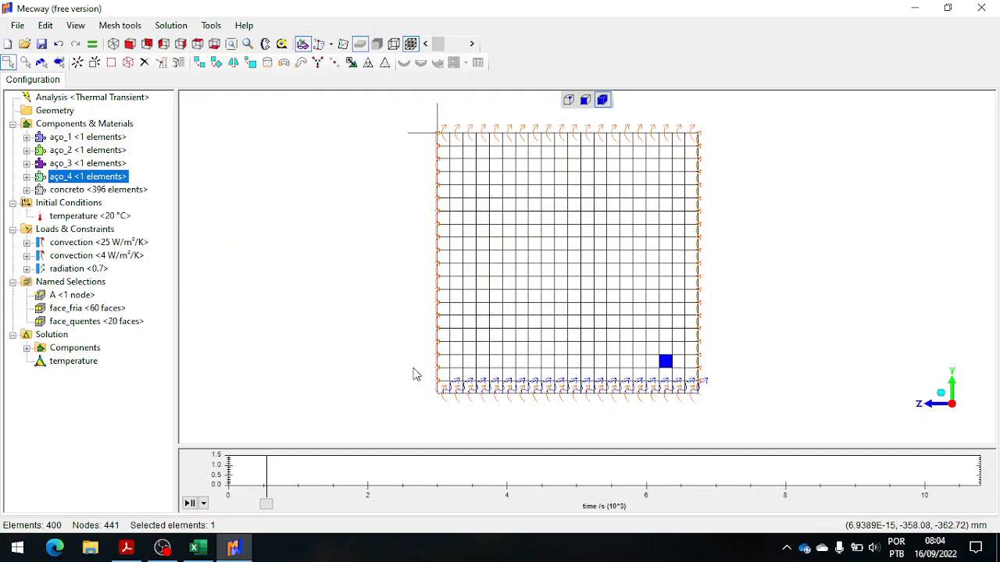
pyautogui.click(98, 164)
pyautogui.click(97, 178)
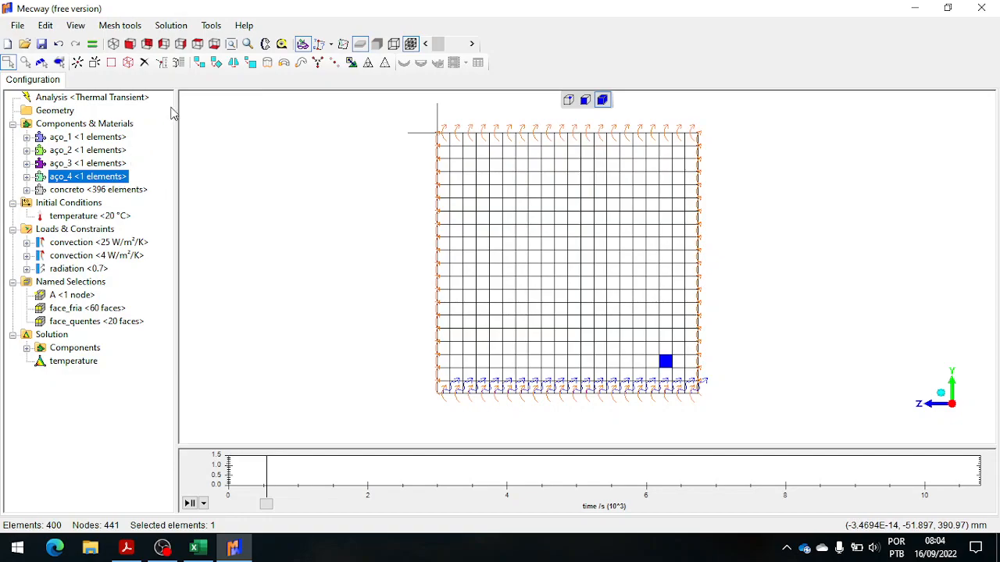
# Generate a results table of nodal temperature in °C over all time steps for component aço_4, and look through its rows
pyautogui.click(72, 362)
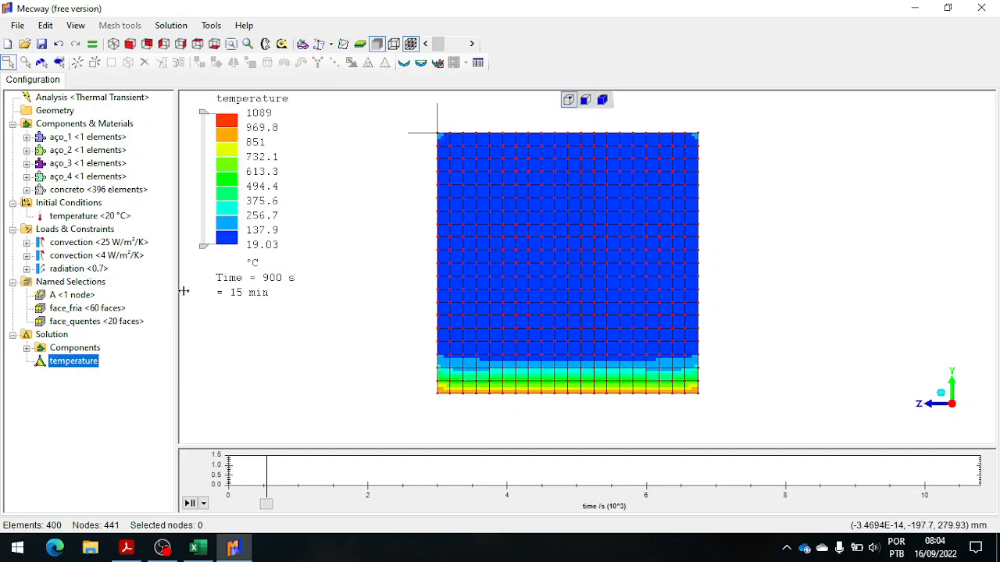
pyautogui.click(478, 62)
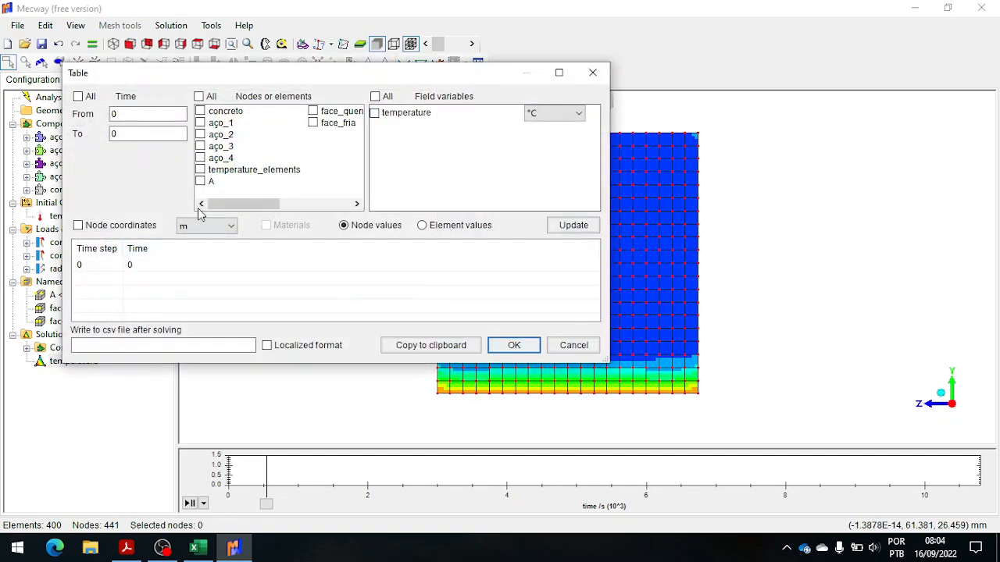
pyautogui.click(77, 96)
pyautogui.click(551, 225)
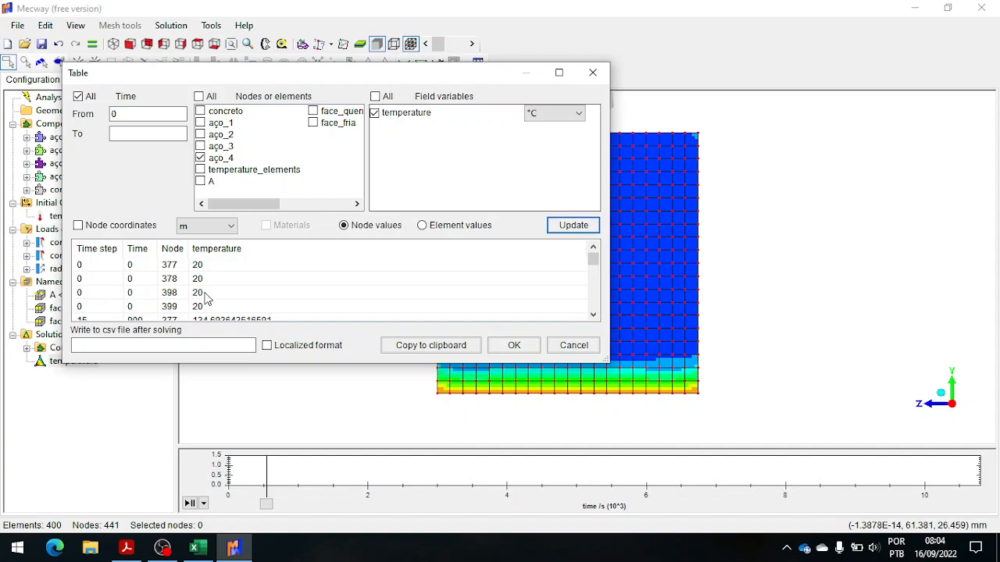
pyautogui.scroll(-16, 205, 297)
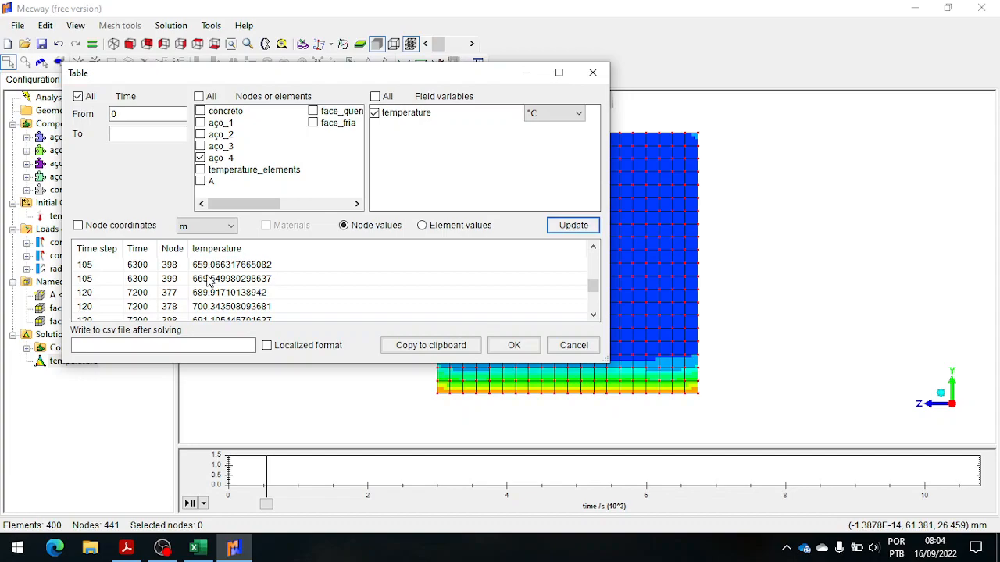
pyautogui.scroll(16, 215, 289)
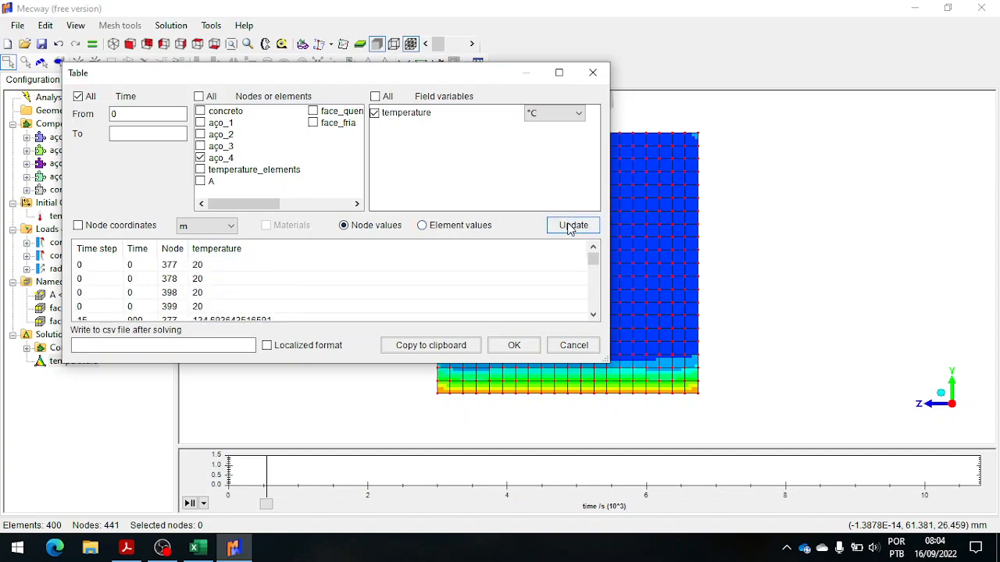
# Copy the aço_4 results table and paste it at cell F1 of Planilha1 in Excel, checking the rows down to time step 180
pyautogui.click(447, 350)
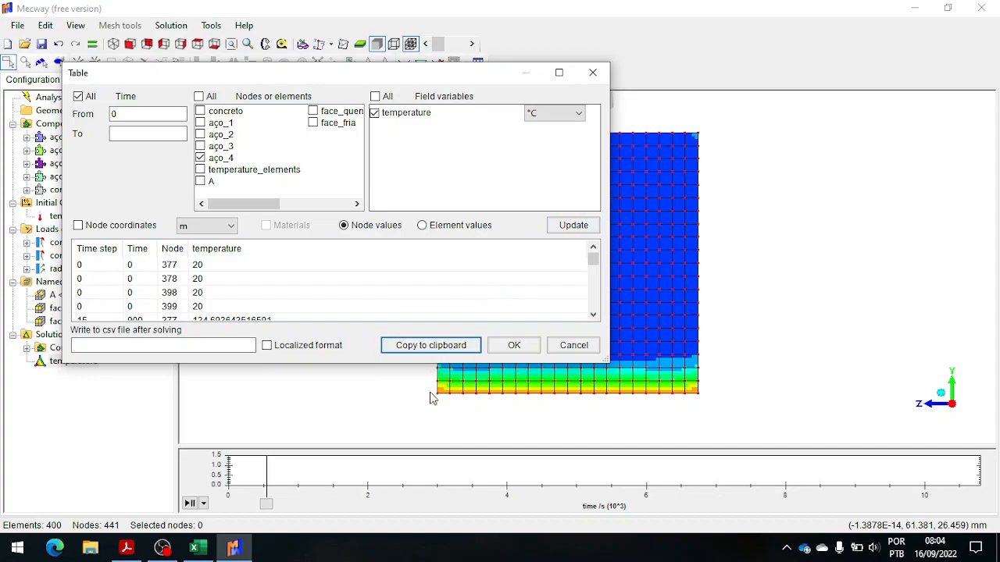
pyautogui.click(198, 547)
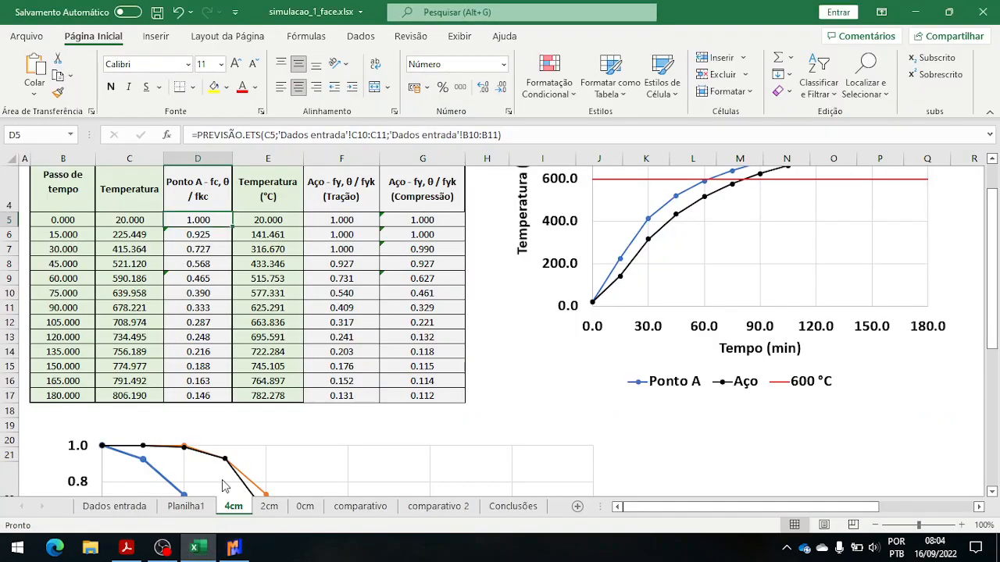
pyautogui.click(200, 508)
pyautogui.click(289, 175)
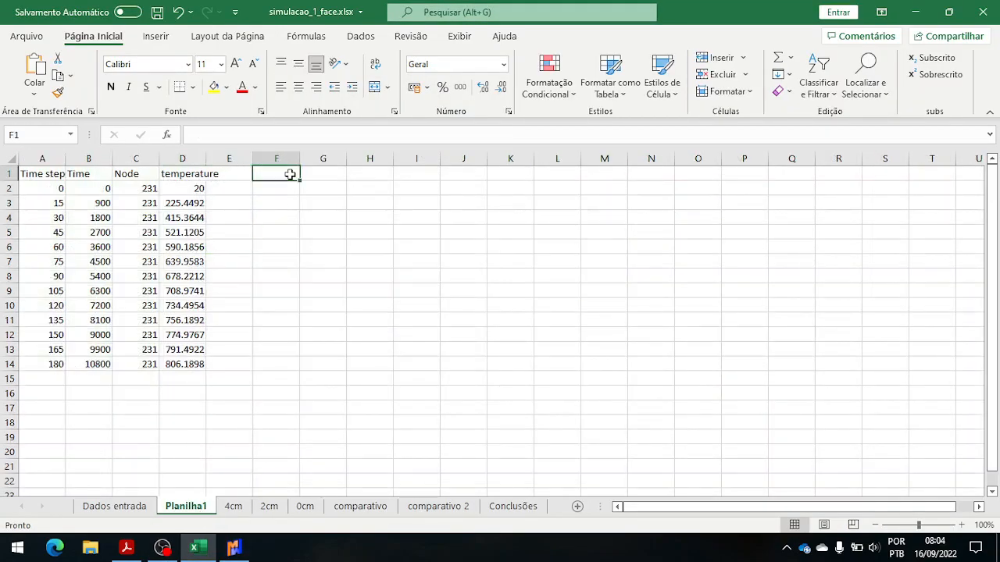
pyautogui.hotkey('ctrl', 'v')
pyautogui.scroll(-7, 383, 239)
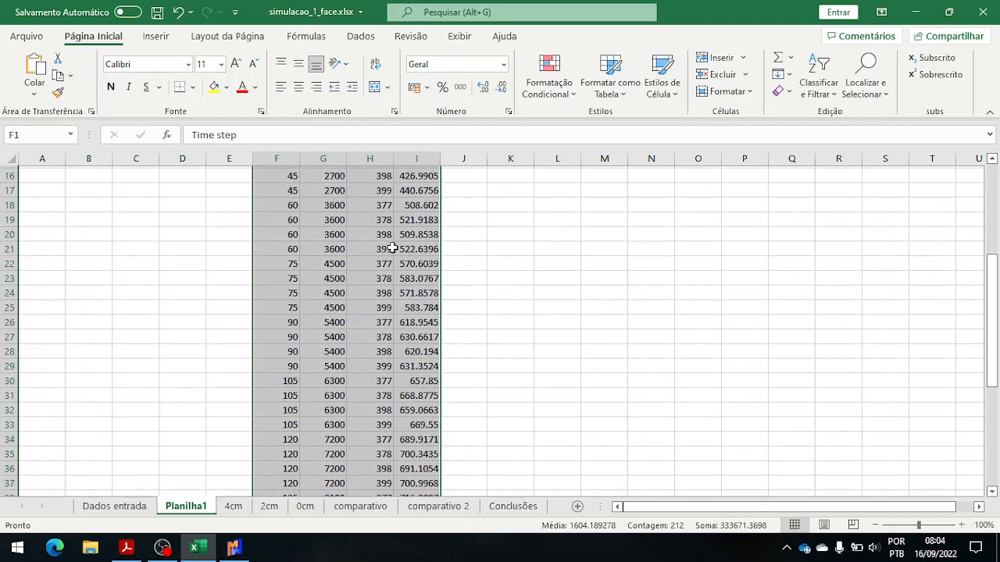
pyautogui.scroll(-6, 392, 247)
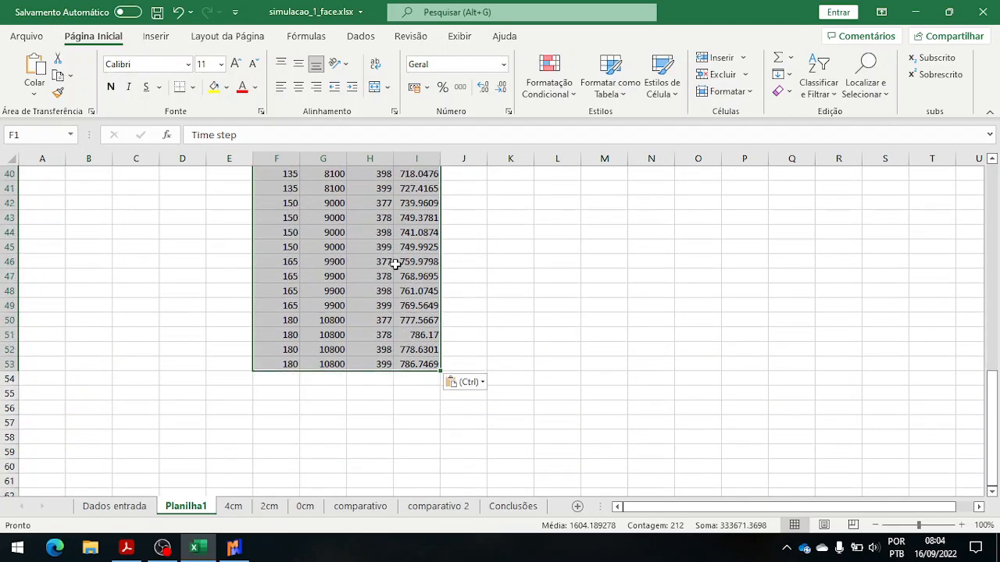
pyautogui.scroll(13, 392, 247)
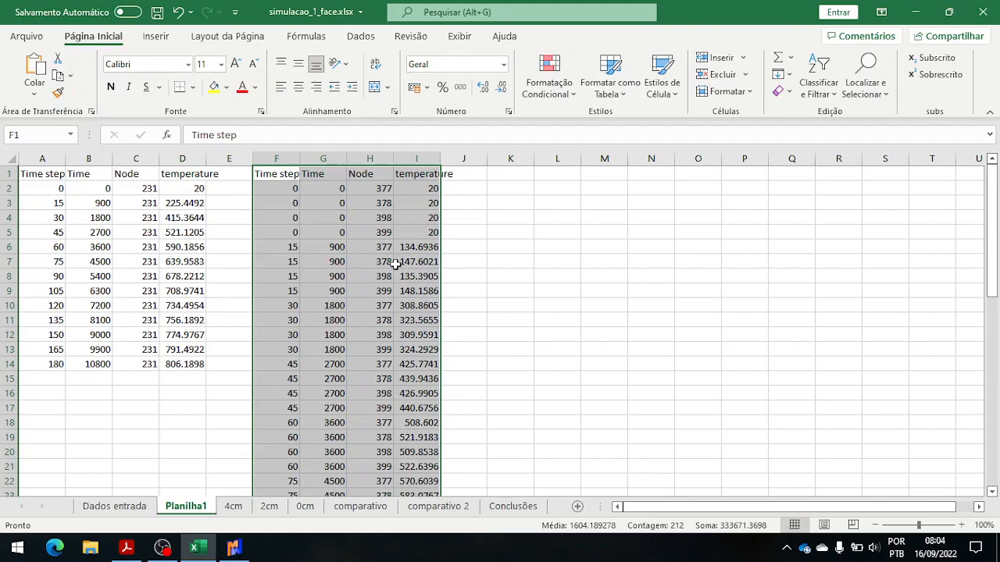
# Enter =média(I2:I5) in cell J5 to average the four aço_4 node temperatures at time step 0
pyautogui.click(460, 245)
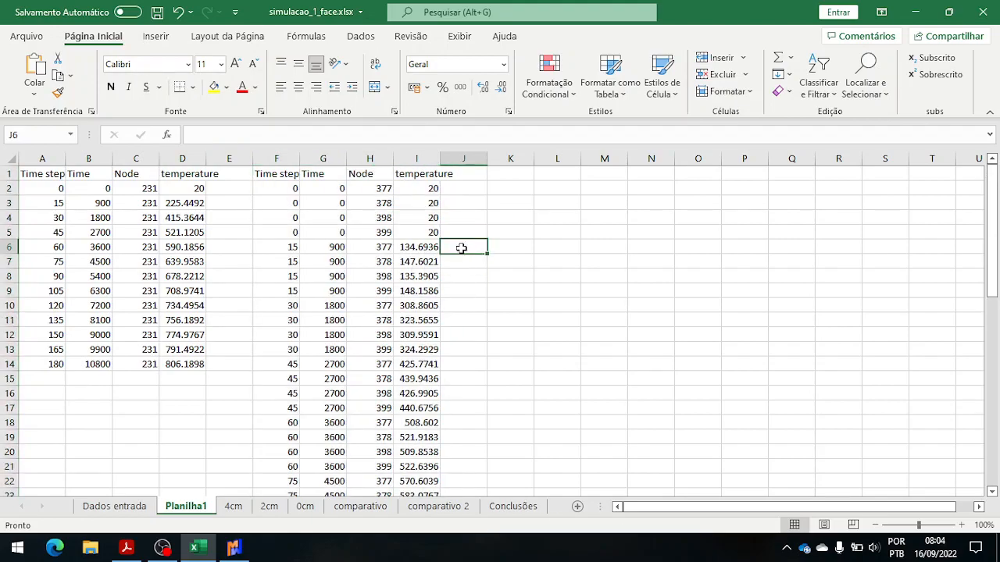
pyautogui.click(468, 231)
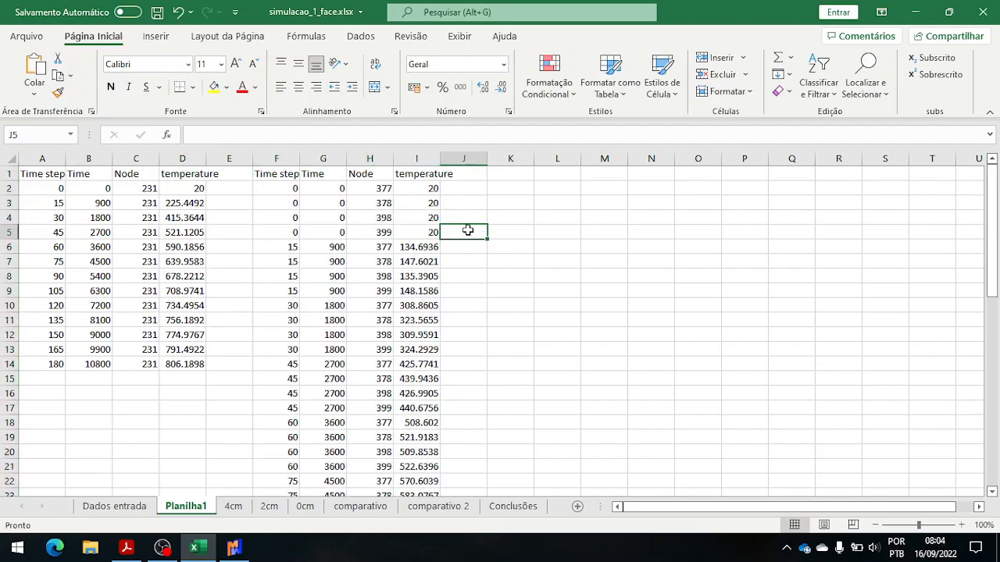
pyautogui.write('=m')
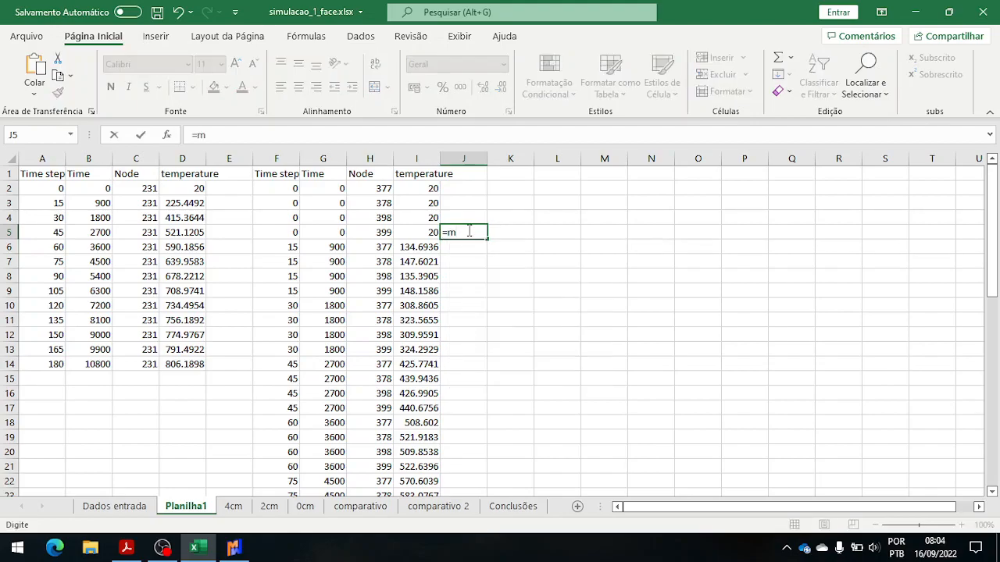
pyautogui.write('édia(')
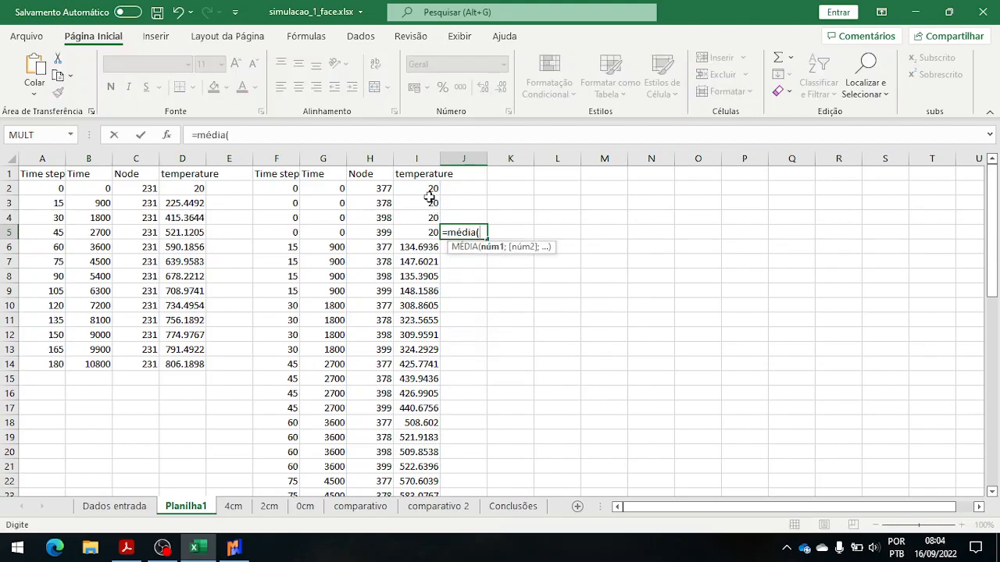
pyautogui.moveTo(428, 189); pyautogui.dragTo(422, 233)
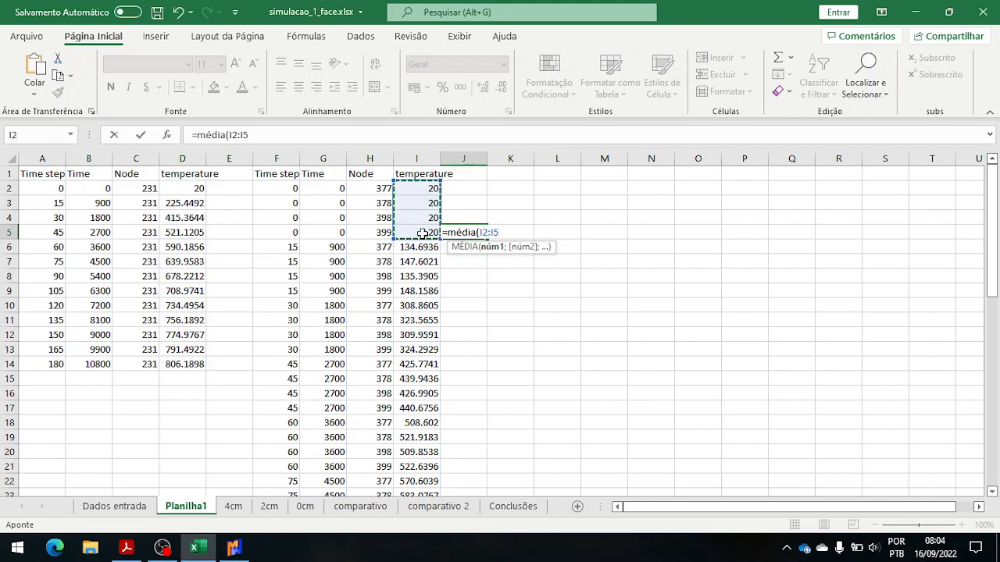
pyautogui.write(')')
pyautogui.press('Return')
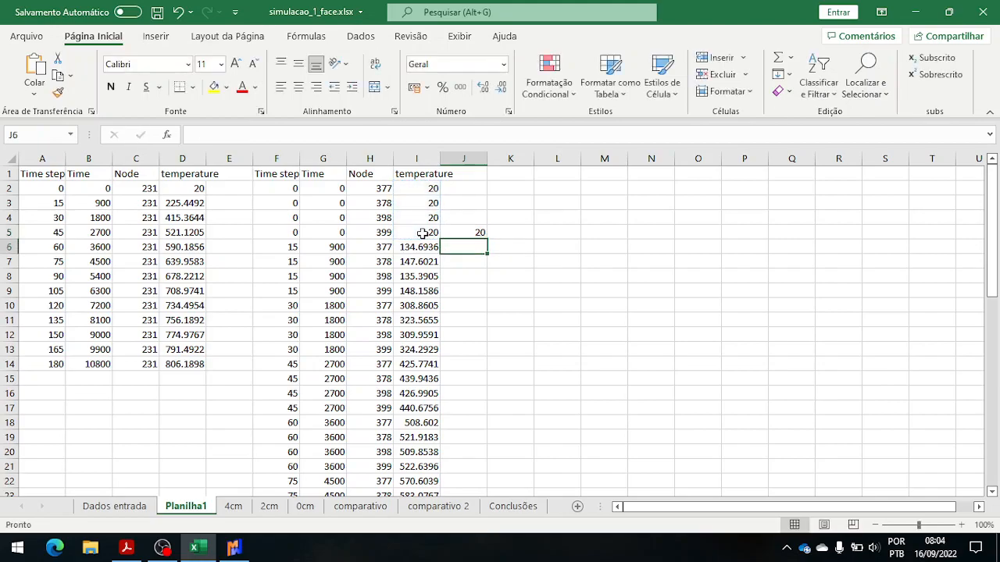
# Fill the J5 average formula down column J at every fourth row and check the averages through the last time step
pyautogui.click(464, 231)
pyautogui.moveTo(468, 239); pyautogui.dragTo(473, 278)
pyautogui.doubleClick(488, 285)
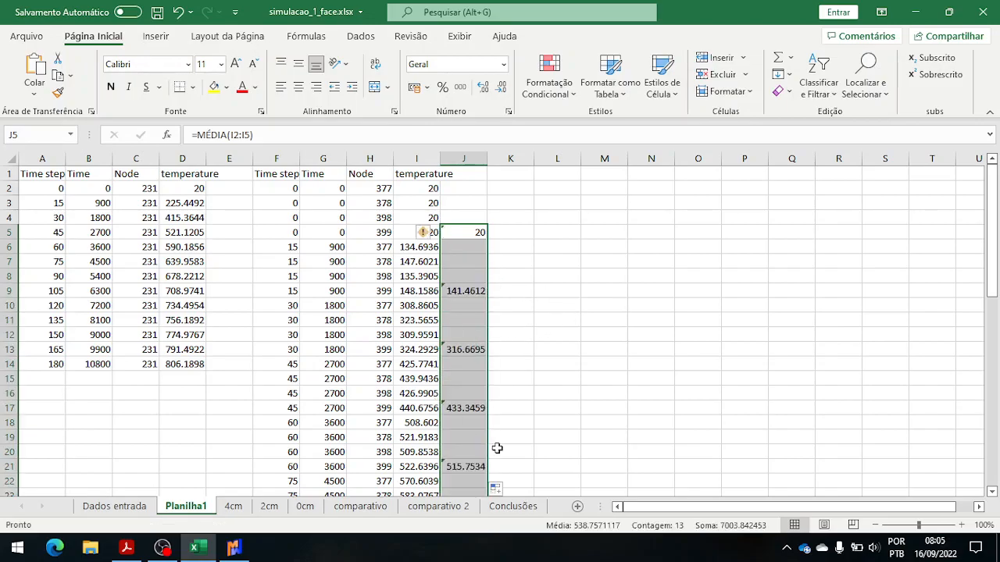
pyautogui.scroll(-8, 526, 407)
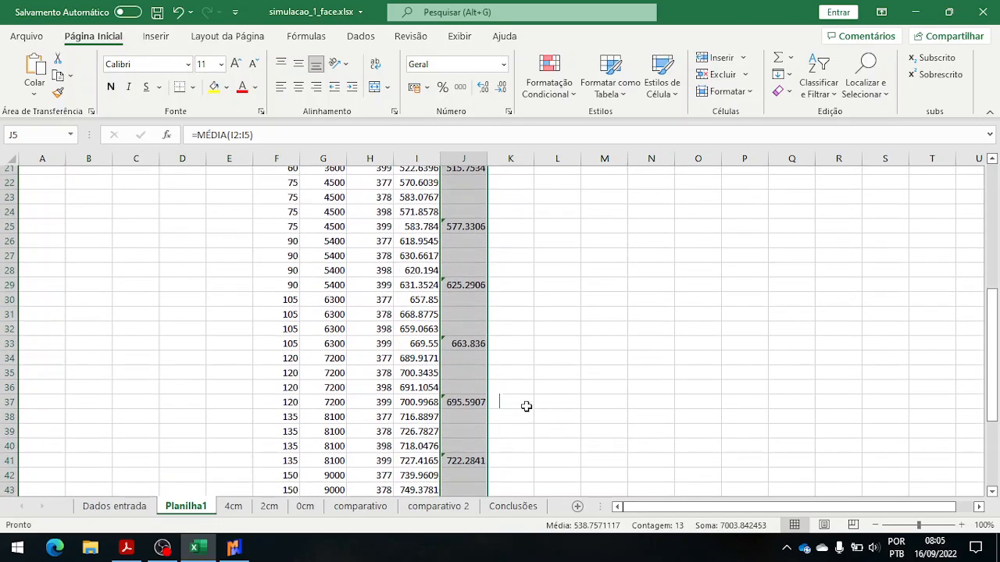
pyautogui.scroll(-6, 526, 407)
pyautogui.scroll(14, 527, 407)
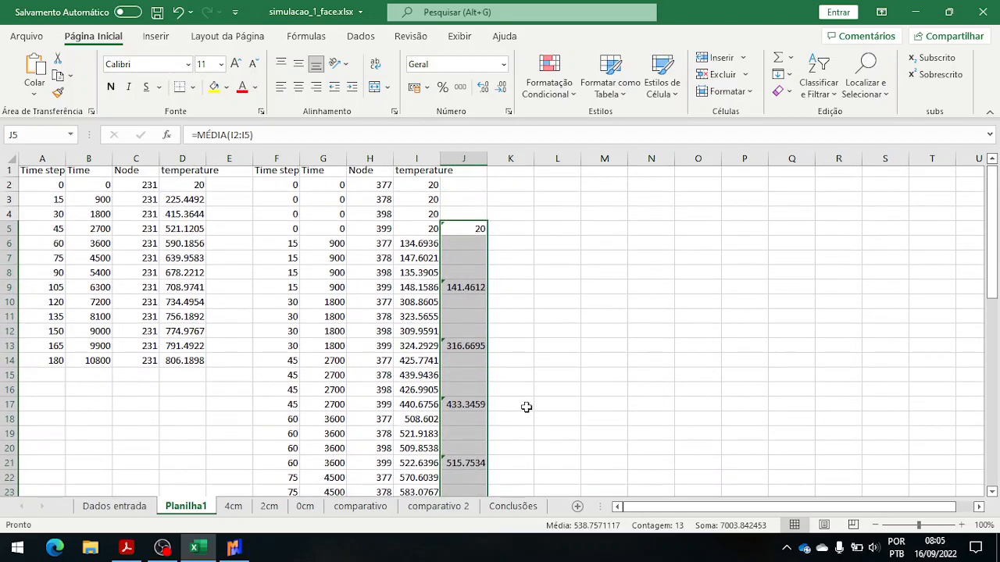
# Undo the fill down column J and the average formula in J5
pyautogui.hotkey('ctrl', 'z')
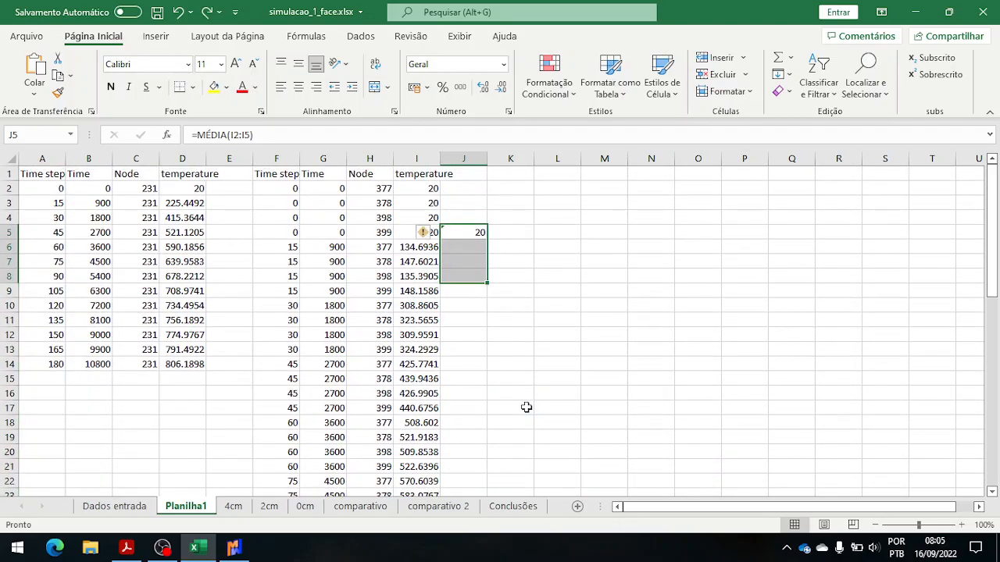
pyautogui.hotkey('ctrl', 'z')
pyautogui.click(475, 244)
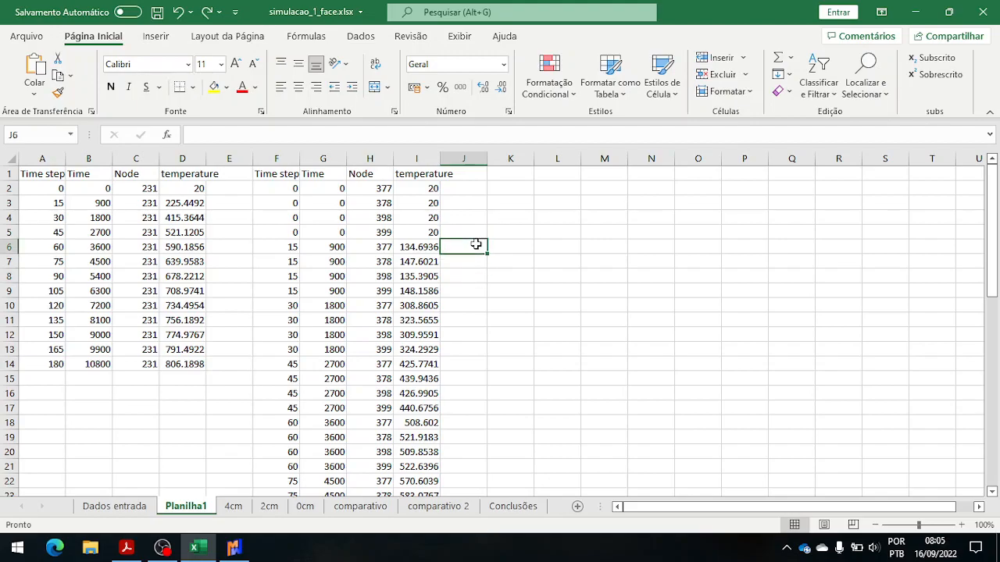
# Switch to Mecway and close the results table
pyautogui.click(233, 547)
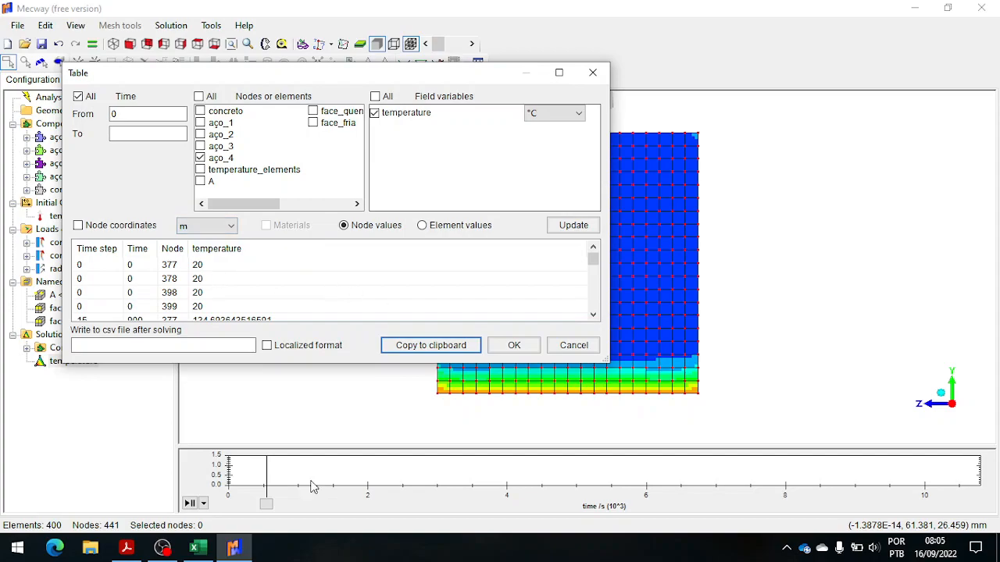
pyautogui.click(575, 347)
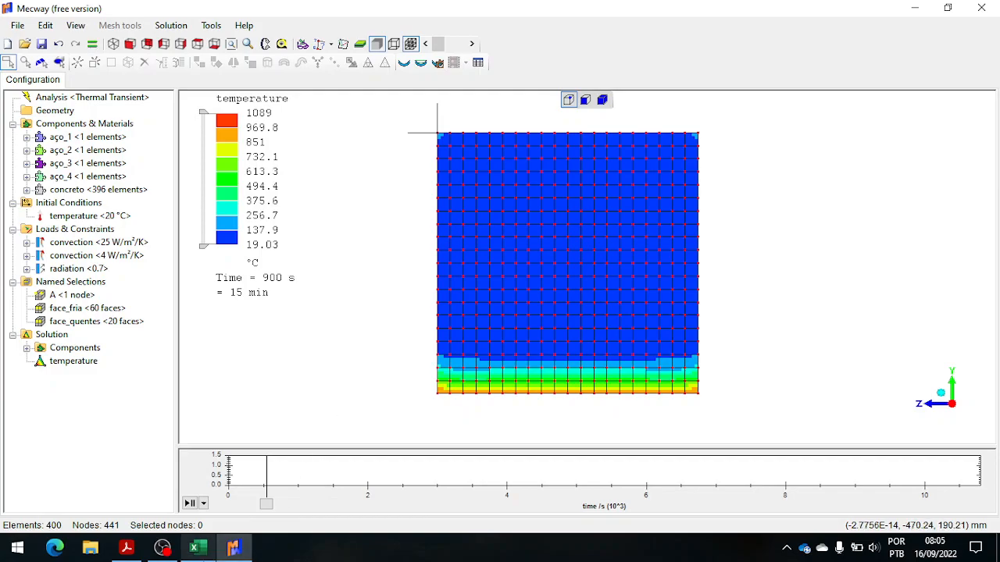
# Switch to Excel's 4cm sheet and examine the temperature-time chart of Ponto A and Aço against the 600 °C line
pyautogui.click(195, 549)
pyautogui.click(233, 506)
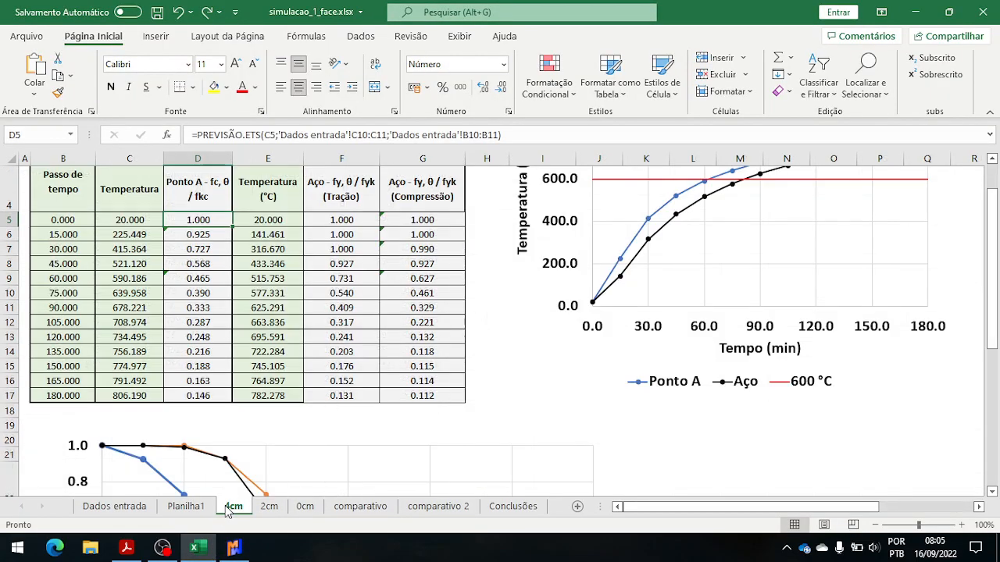
pyautogui.scroll(1, 648, 391)
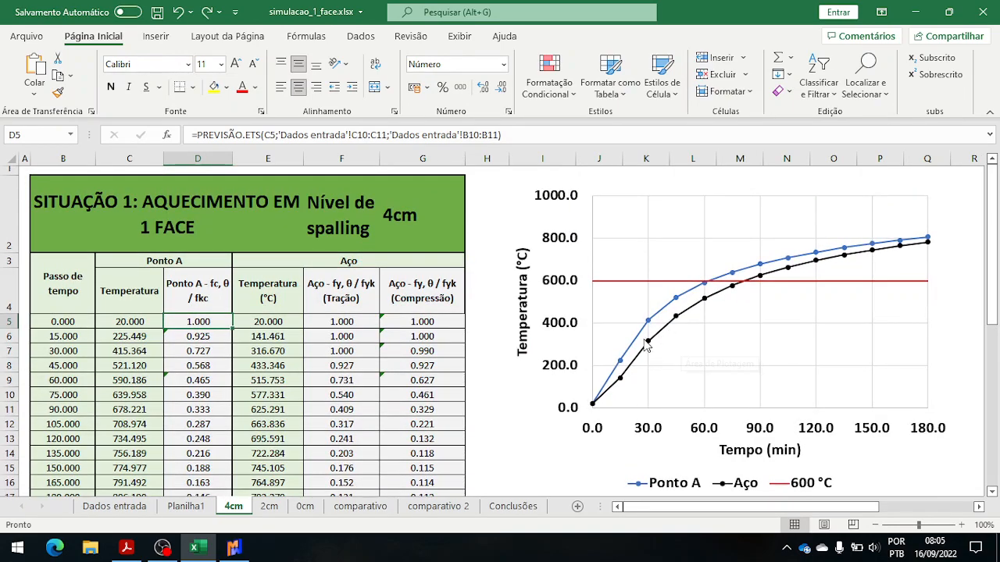
pyautogui.moveTo(646, 343)
pyautogui.moveTo(917, 288)
# Review the strength-reduction chart for Ponto A and Aço in tension and compression against the 4cm results table
pyautogui.scroll(-6, 410, 395)
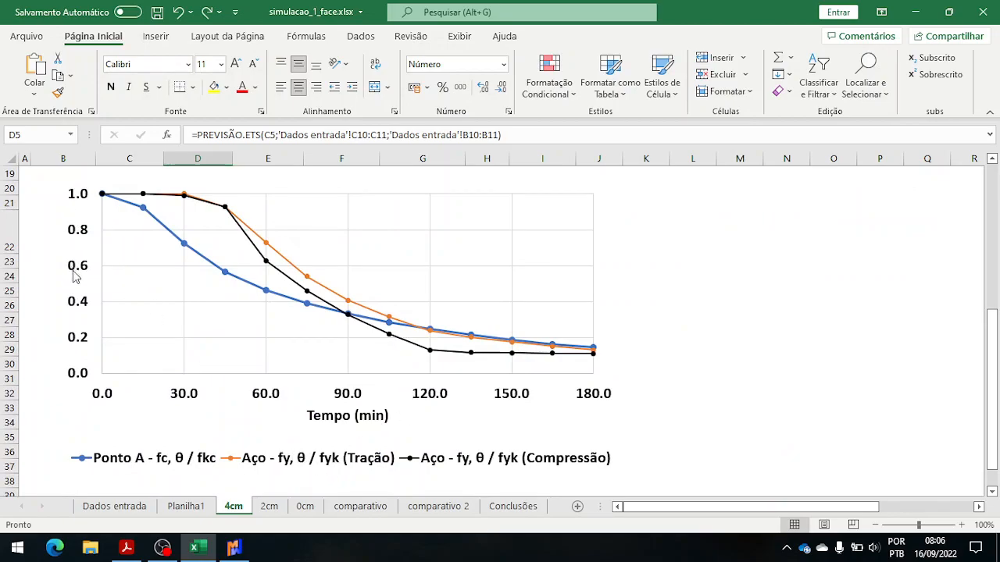
pyautogui.scroll(6, 109, 262)
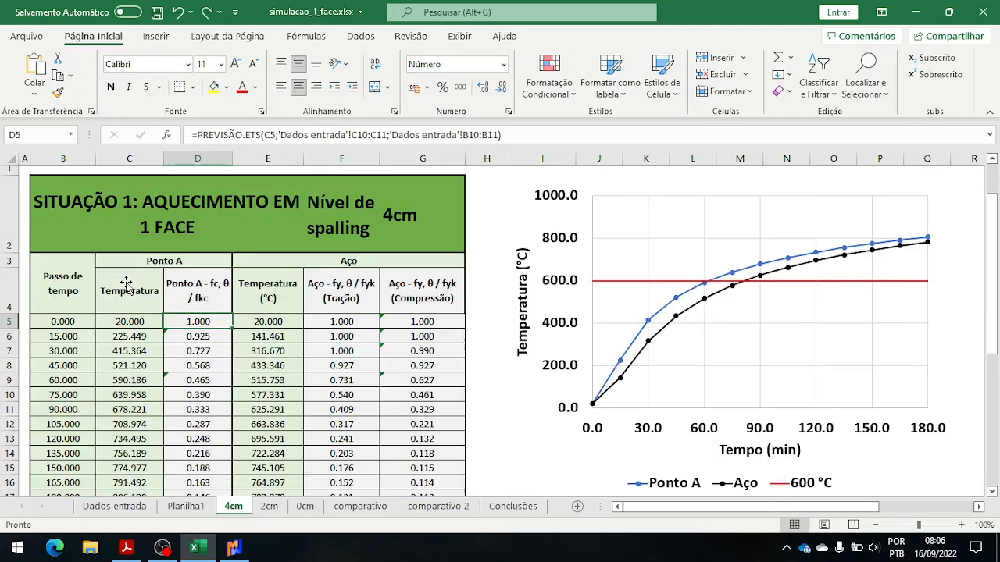
pyautogui.scroll(-6, 109, 305)
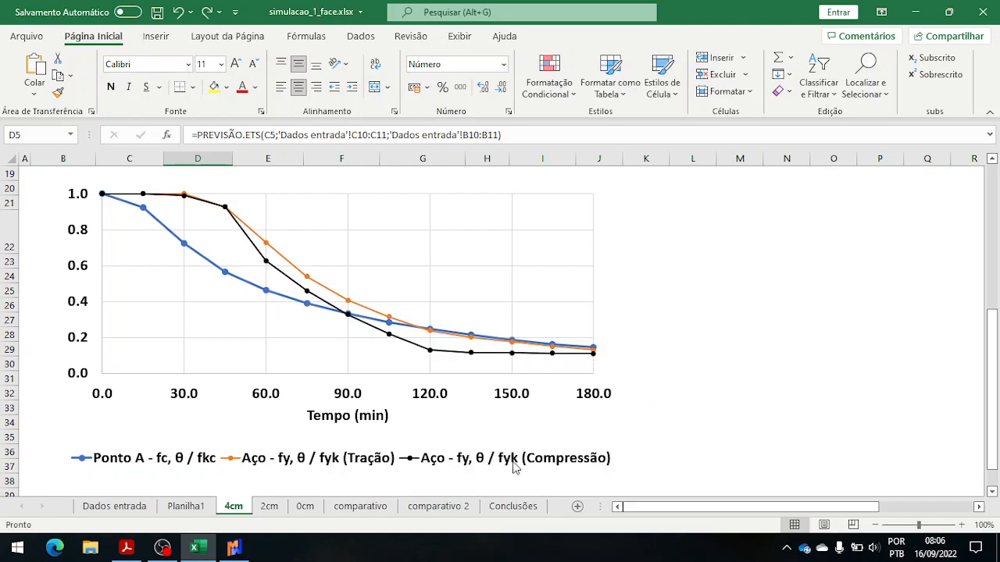
pyautogui.click(537, 428)
pyautogui.scroll(6, 539, 426)
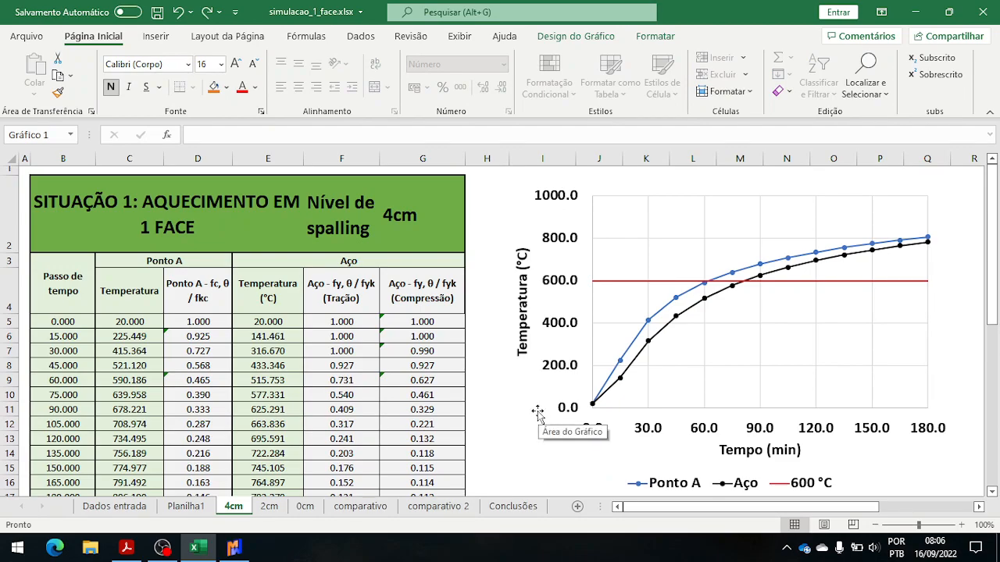
pyautogui.scroll(-6, 537, 414)
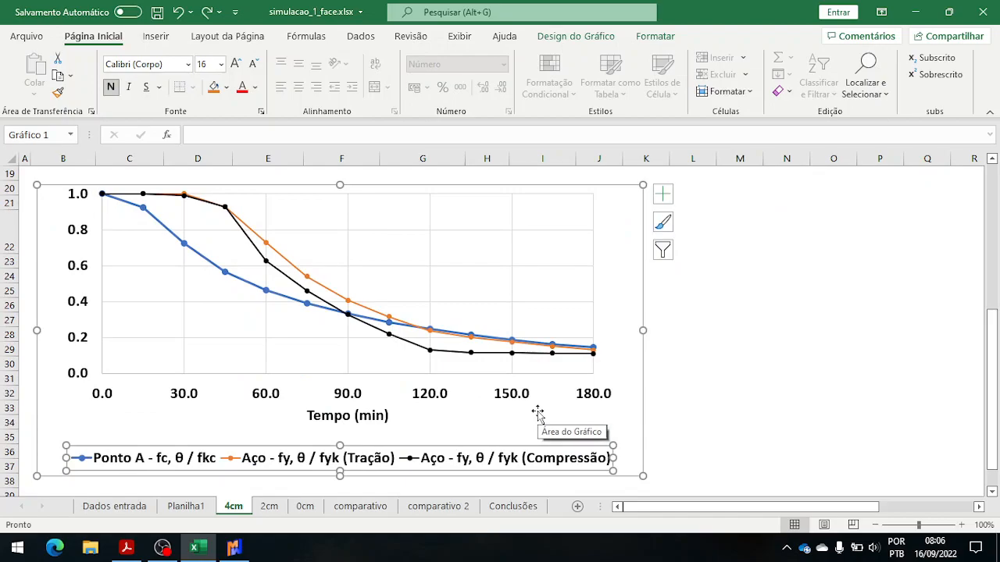
pyautogui.scroll(6, 537, 411)
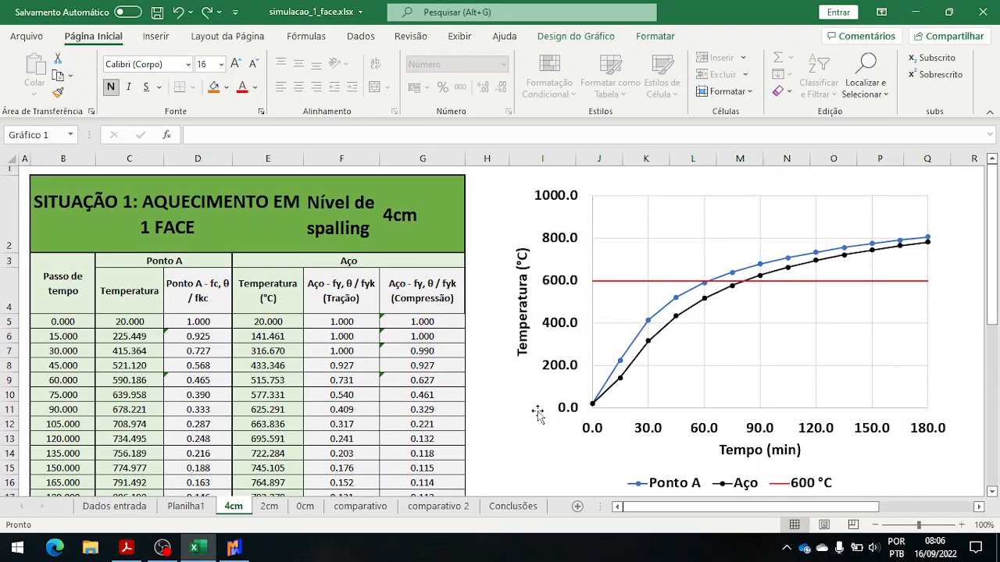
pyautogui.click(493, 407)
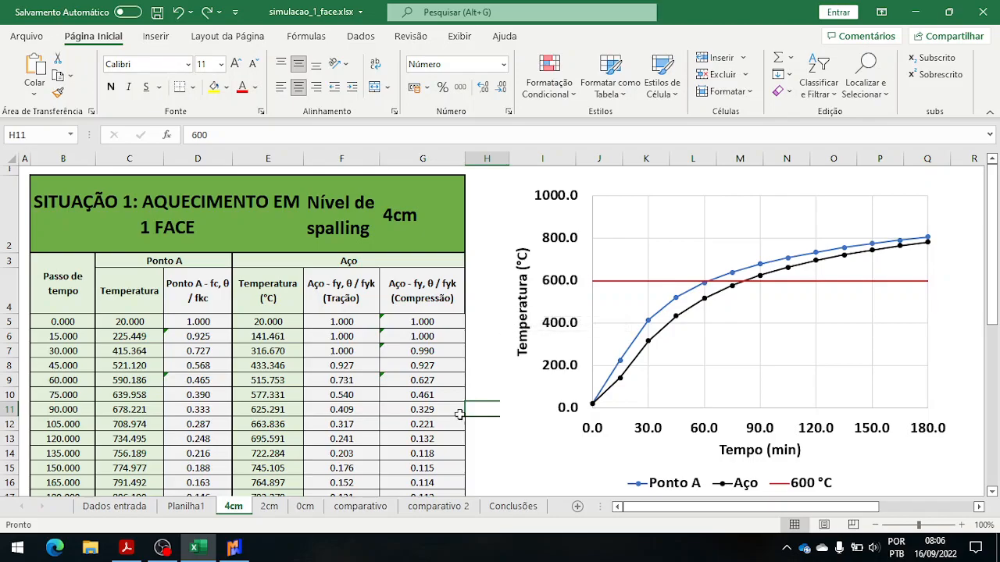
# Switch to the assignment PDF in Acrobat Reader and read Atividade 2 through item b on the strength-ratio curves
pyautogui.click(232, 547)
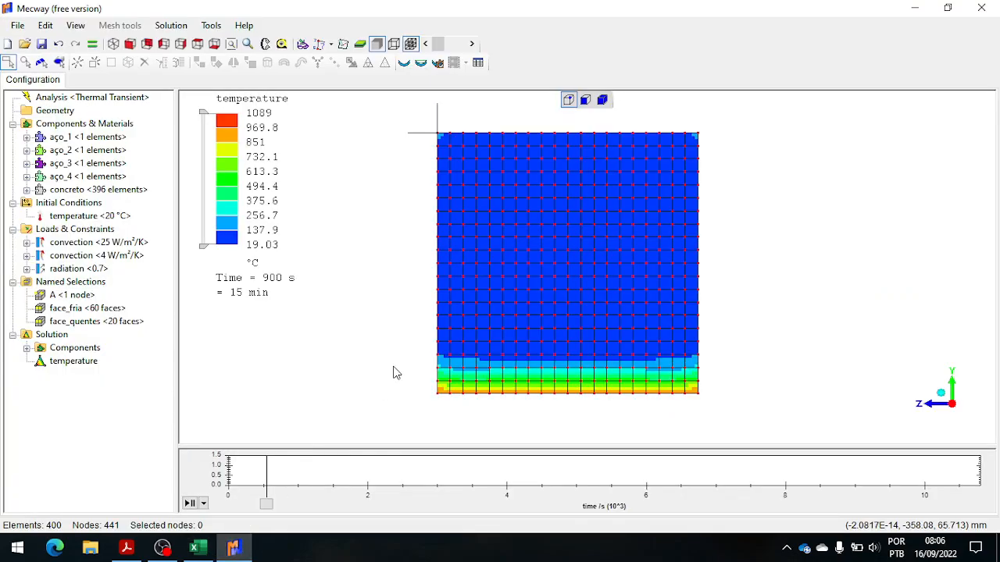
pyautogui.click(126, 547)
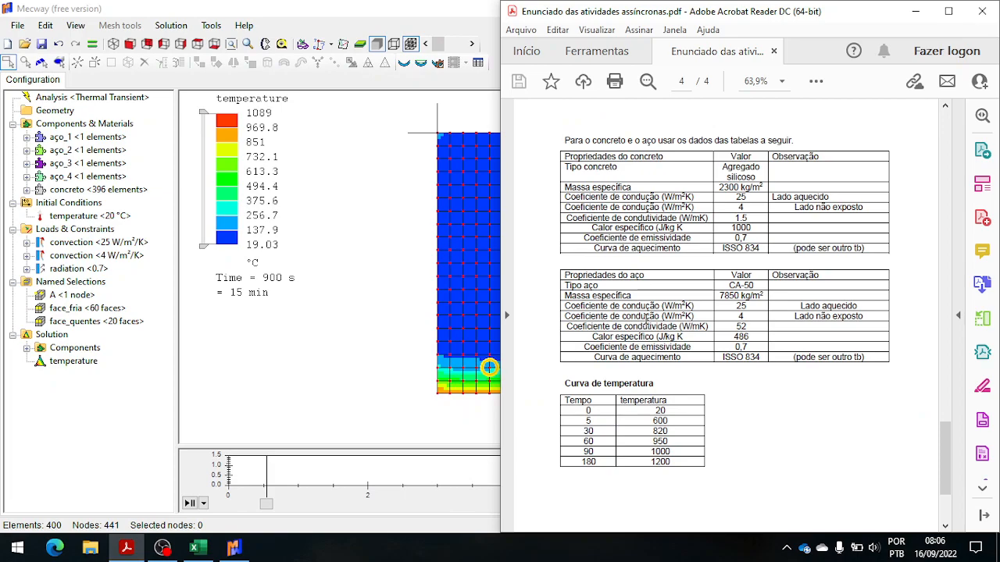
pyautogui.scroll(1, 711, 300)
pyautogui.scroll(5, 711, 299)
pyautogui.scroll(5, 714, 302)
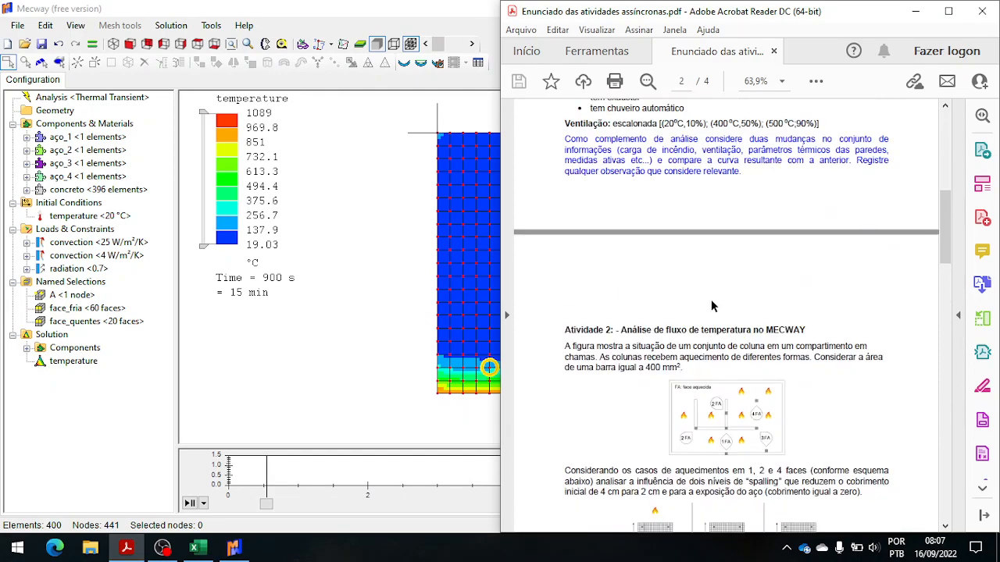
pyautogui.scroll(-5, 713, 301)
pyautogui.scroll(-8, 668, 323)
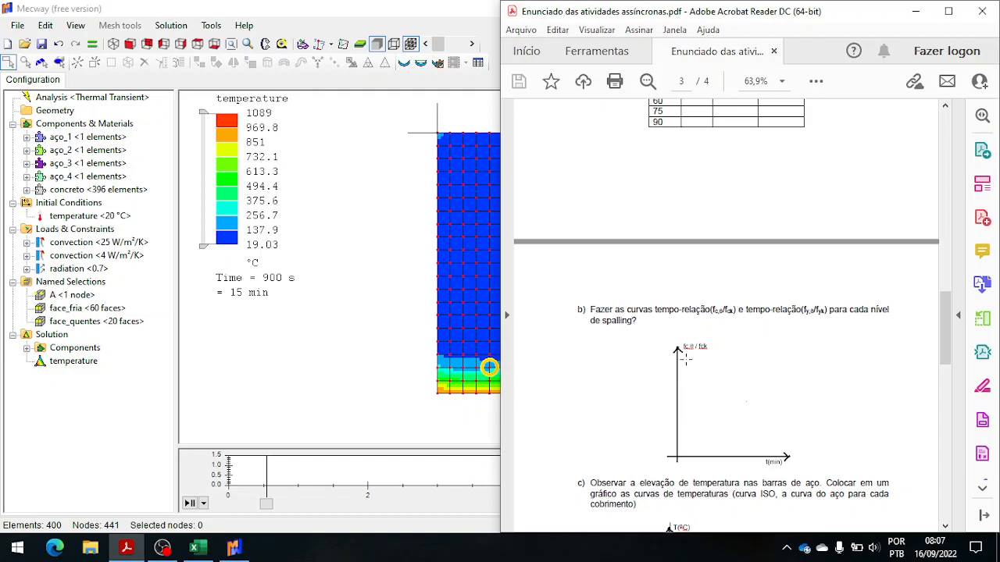
pyautogui.scroll(-1, 685, 361)
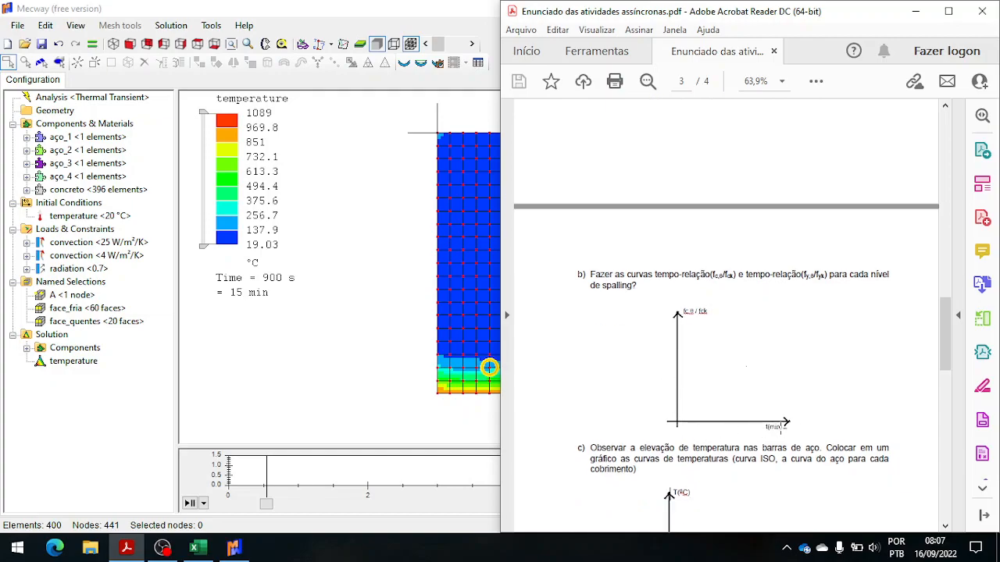
# Read items c and d of the assignment, covering the steel temperature curves and the times to reach the critical temperatures
pyautogui.scroll(-4, 794, 409)
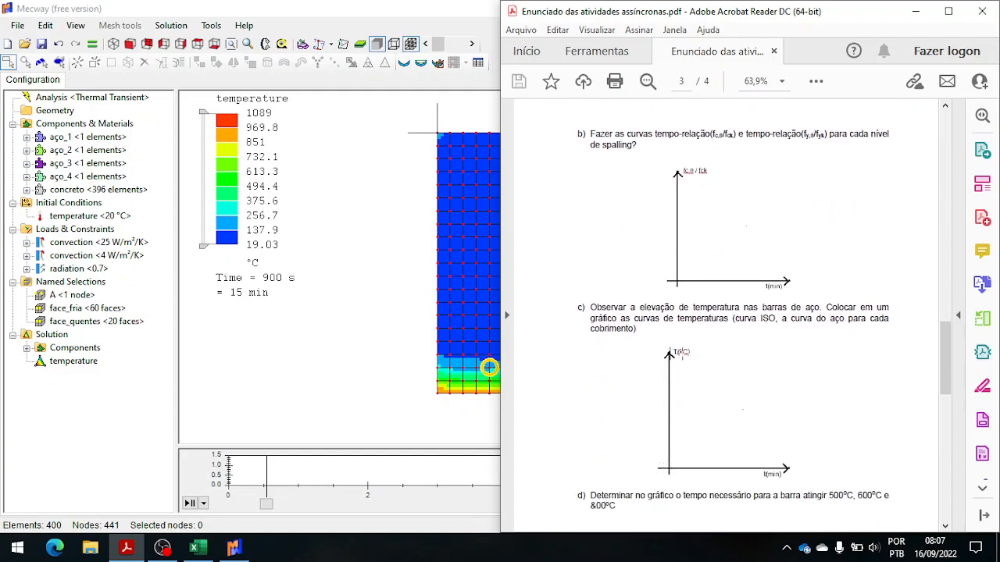
pyautogui.scroll(-12, 758, 465)
pyautogui.scroll(6, 838, 376)
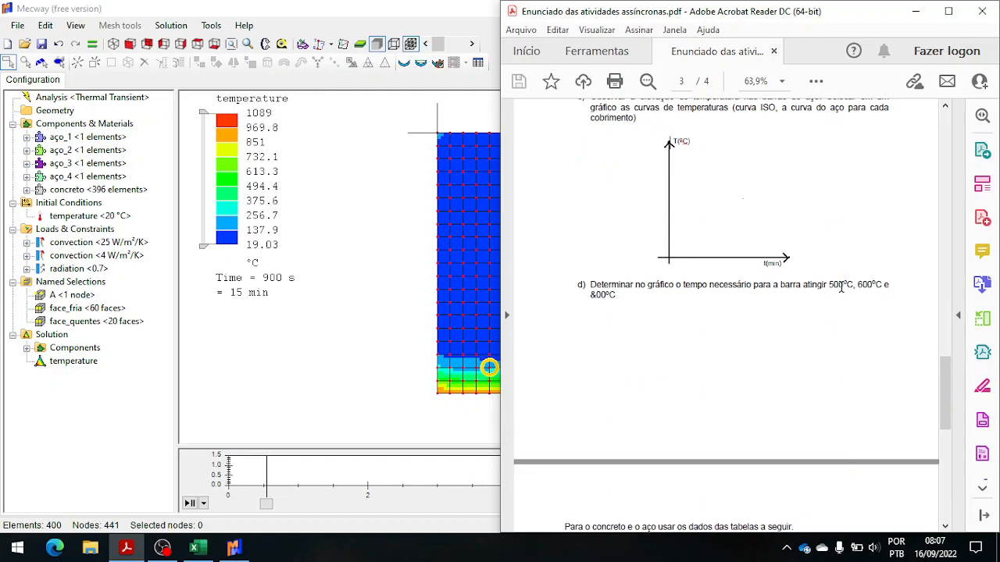
pyautogui.scroll(2, 838, 334)
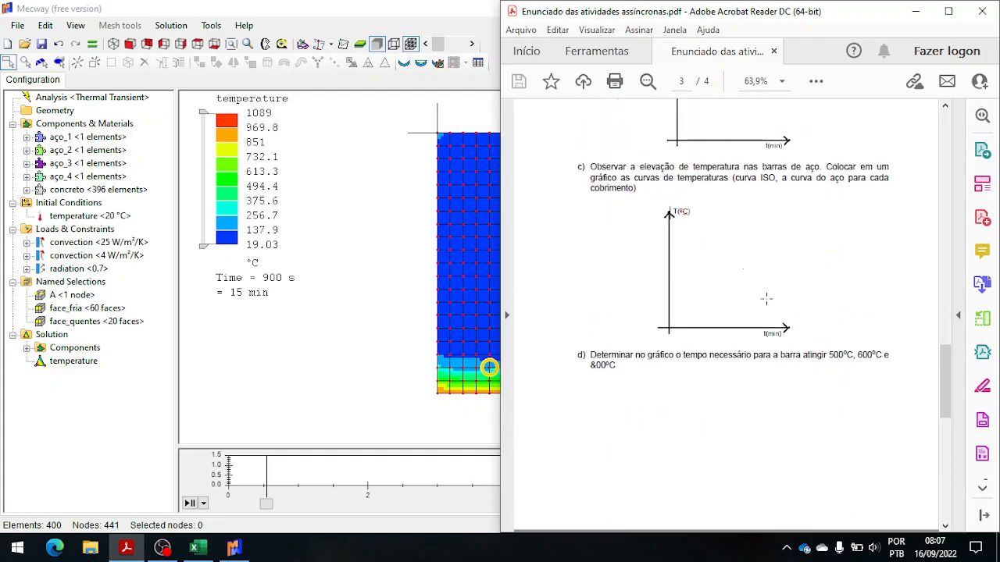
pyautogui.scroll(2, 766, 298)
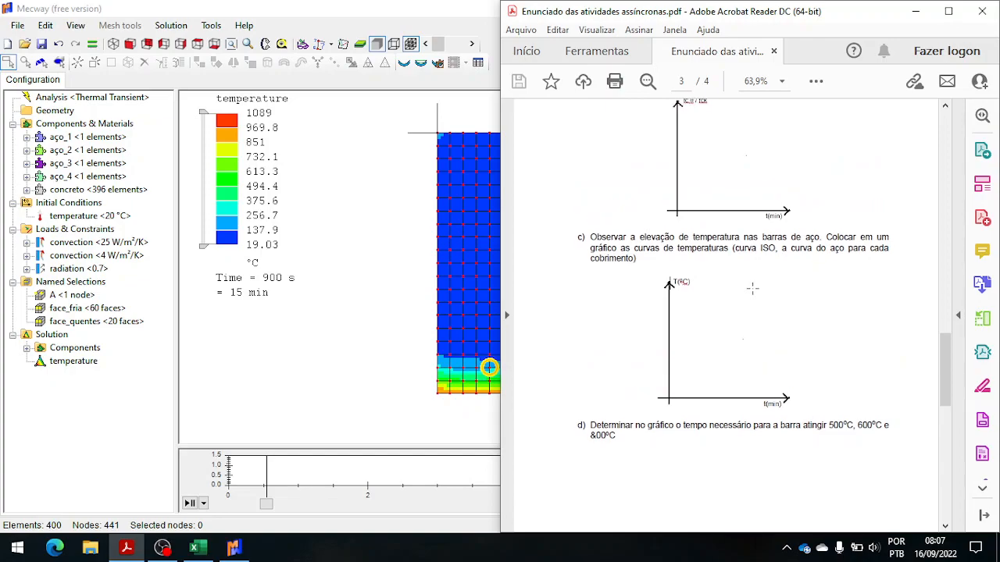
# Review the 1, 2 and 4-face heating cases and the item a table in the assignment, and minimize the PDF
pyautogui.scroll(10, 790, 279)
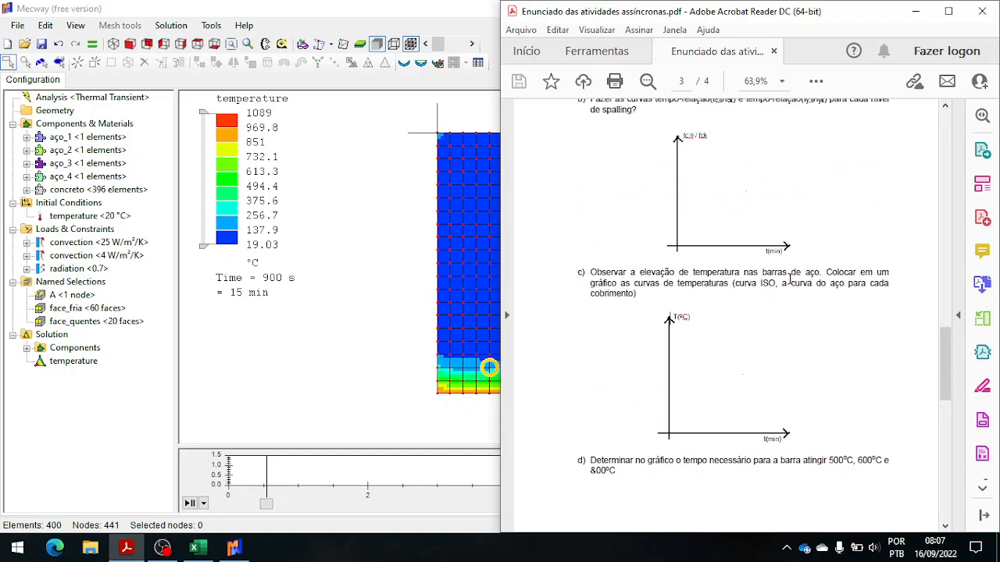
pyautogui.scroll(3, 791, 285)
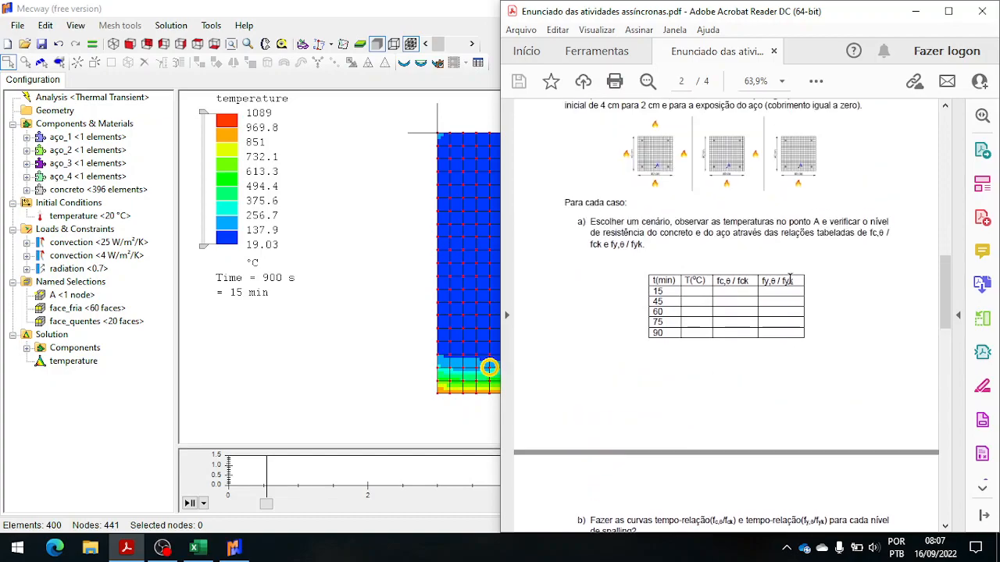
pyautogui.scroll(2, 790, 280)
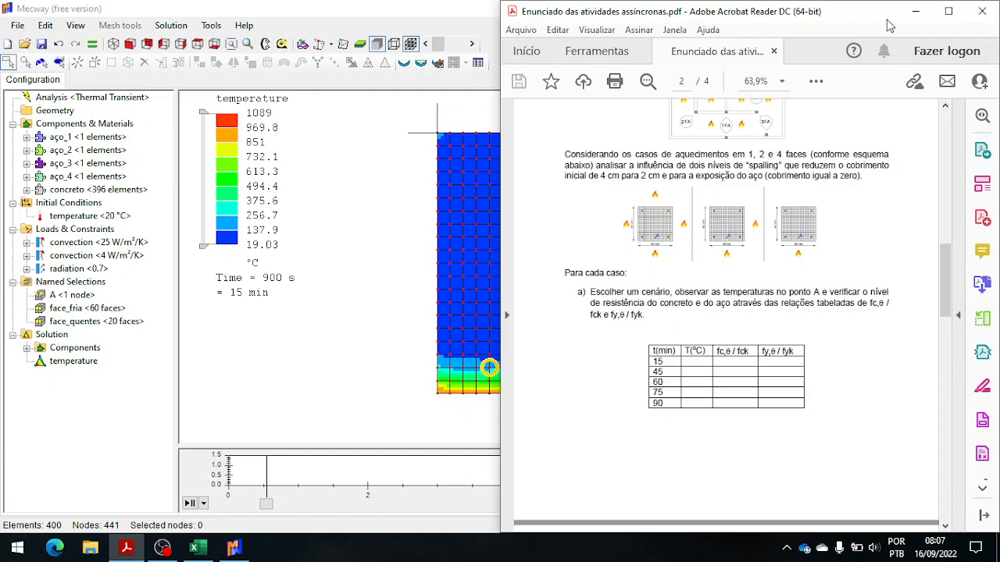
pyautogui.click(916, 11)
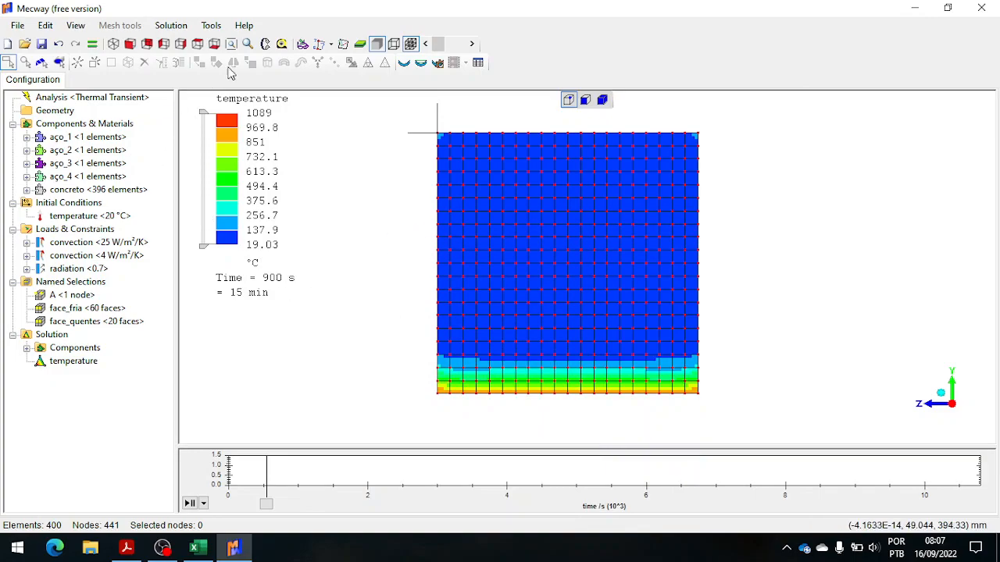
# Display the Components & Materials mesh in place of the temperature results and switch to face selection
pyautogui.click(86, 125)
pyautogui.click(339, 178)
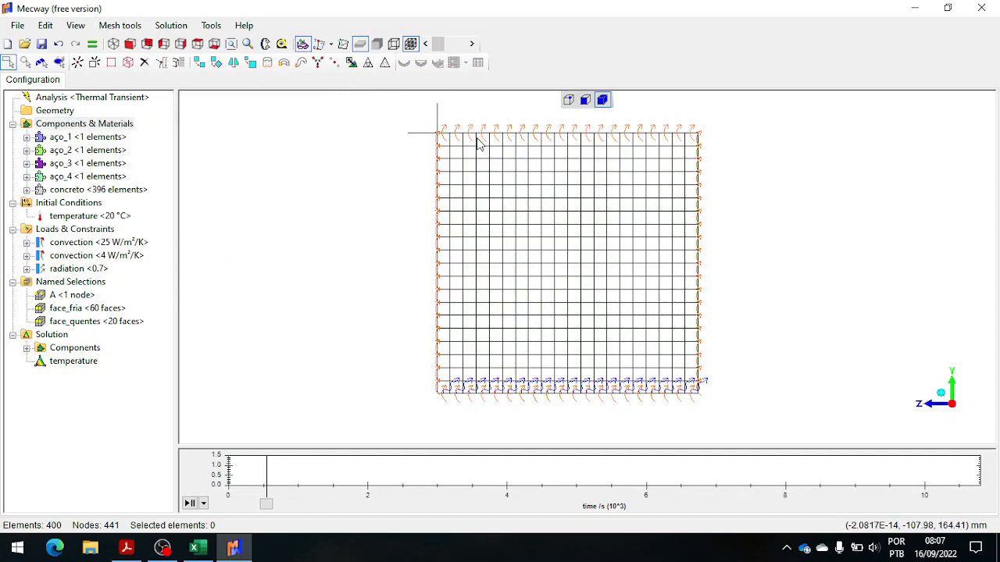
pyautogui.click(585, 100)
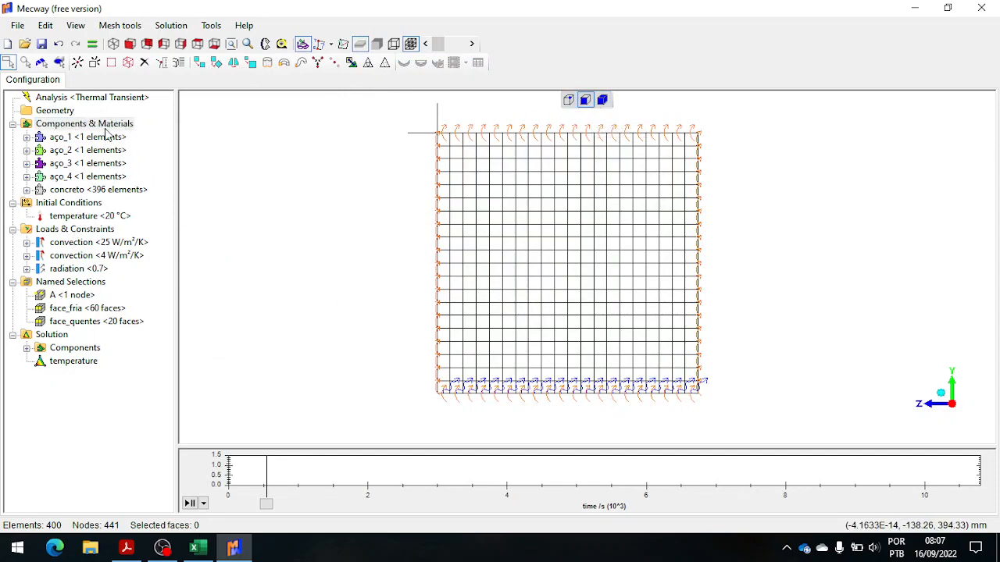
pyautogui.click(100, 100)
pyautogui.click(69, 113)
pyautogui.click(71, 124)
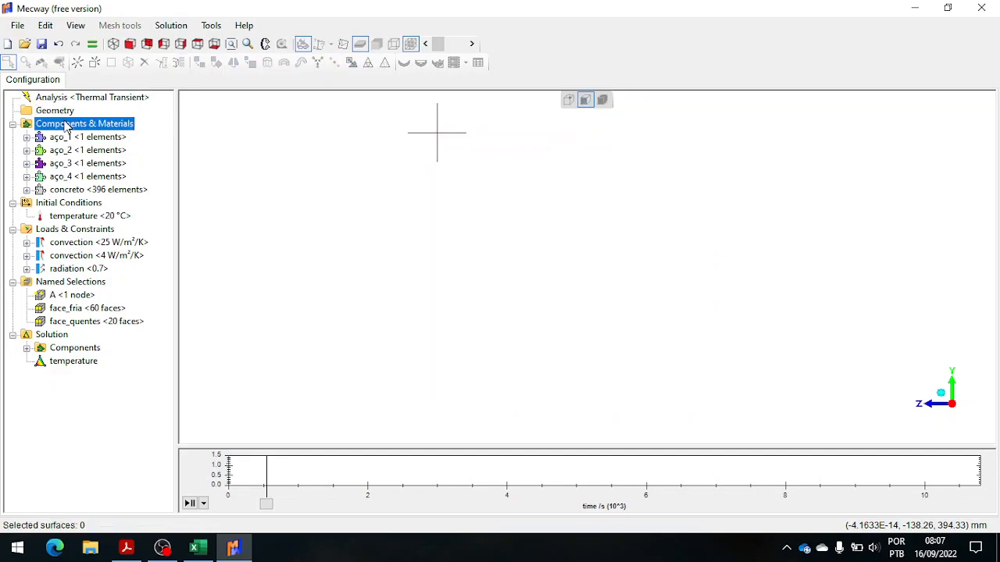
# Select the faces along the bottom and right sides of the mesh, including the shared corner element's outer faces
pyautogui.moveTo(384, 383); pyautogui.dragTo(750, 411)
pyautogui.moveTo(750, 375); pyautogui.dragTo(403, 405)
pyautogui.moveTo(734, 103); pyautogui.dragTo(677, 410)
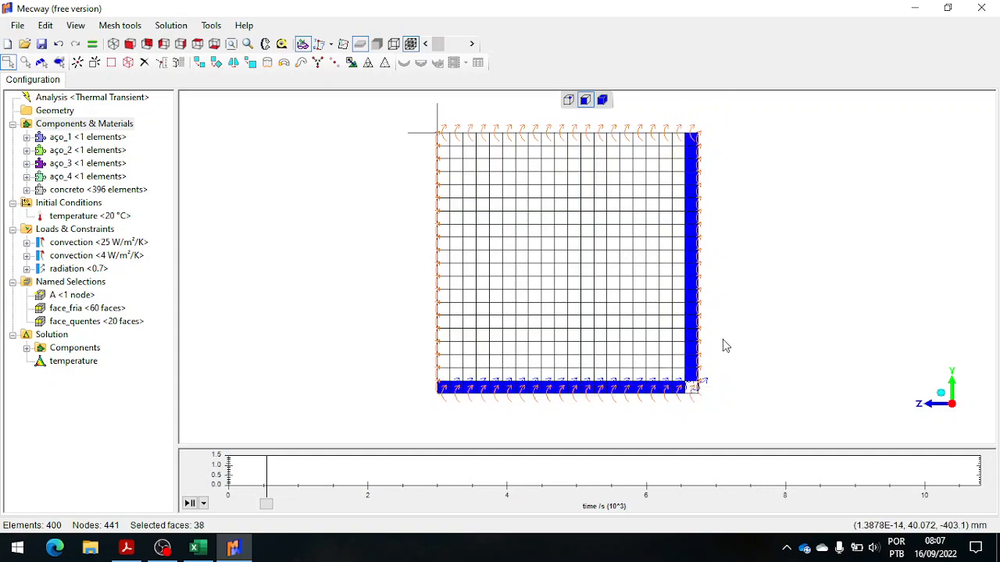
pyautogui.keyDown('ctrl'); pyautogui.click(695, 389); pyautogui.keyUp('ctrl')
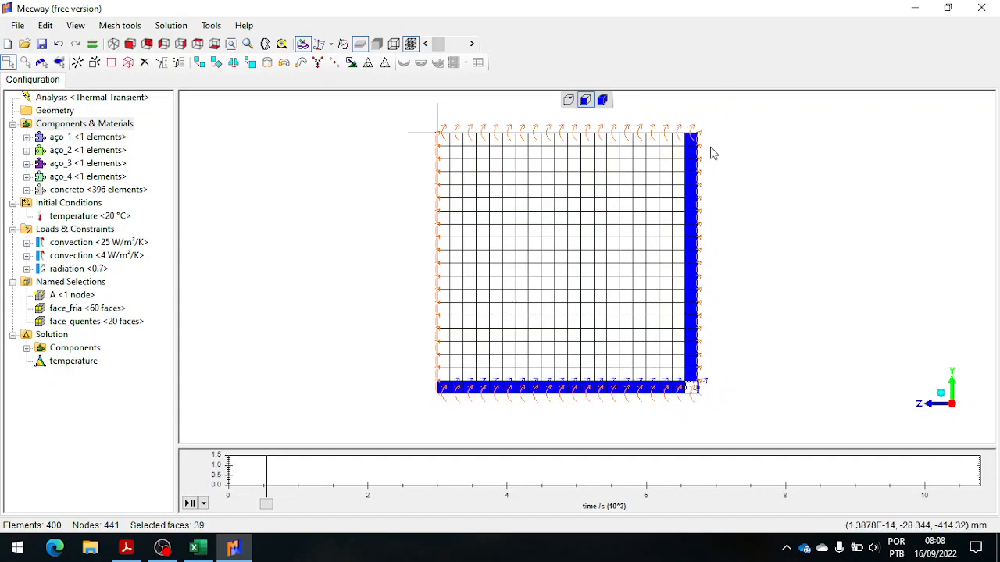
pyautogui.keyDown('ctrl'); pyautogui.click(694, 388); pyautogui.keyUp('ctrl')
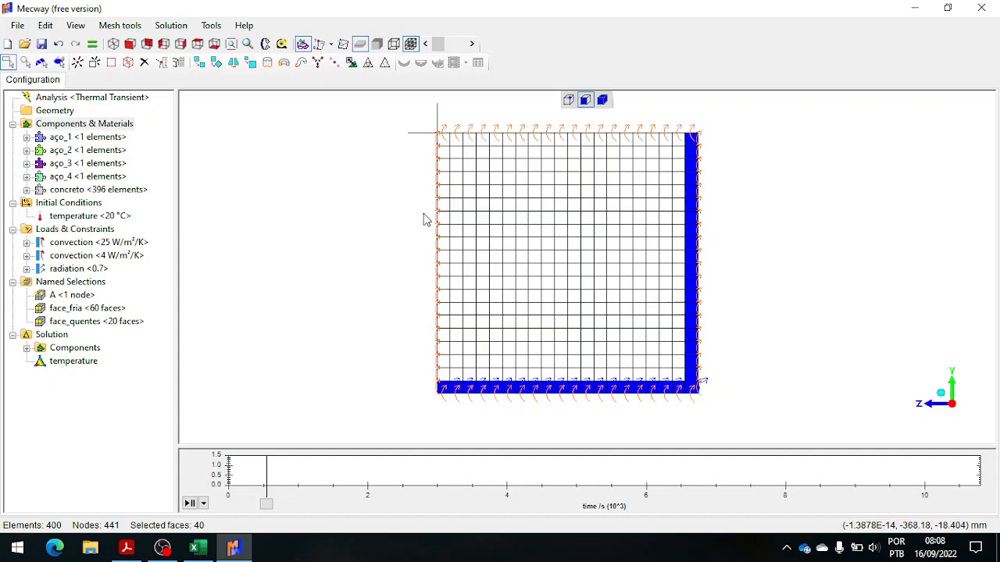
# Add the faces along the mesh's left and top sides, including the corner elements, to the selection and delete the whole outer ring of elements
pyautogui.moveTo(409, 103); pyautogui.dragTo(456, 392)
pyautogui.keyDown('ctrl'); pyautogui.moveTo(720, 122); pyautogui.dragTo(420, 156); pyautogui.keyUp('ctrl')
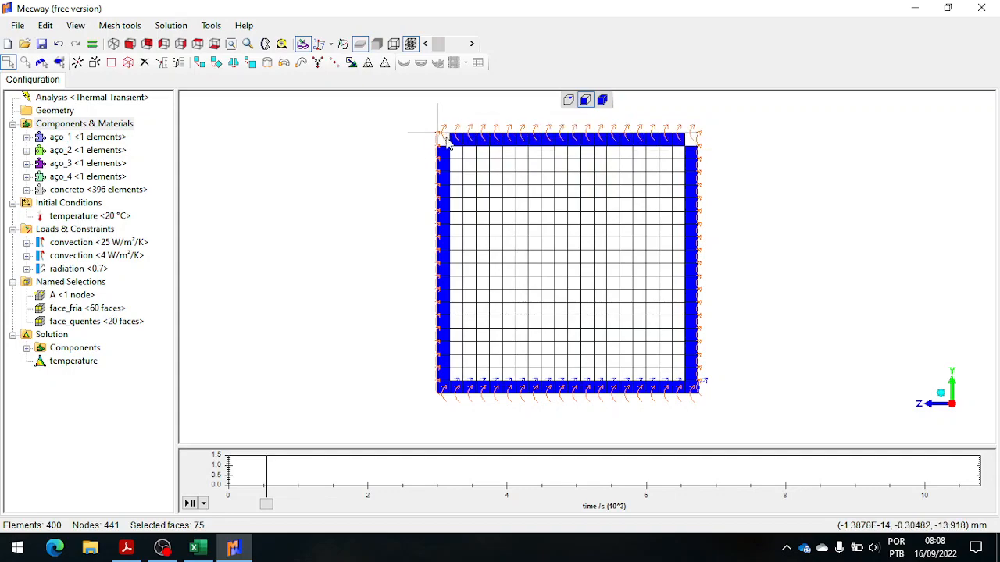
pyautogui.keyDown('ctrl'); pyautogui.click(691, 141); pyautogui.keyUp('ctrl')
pyautogui.keyDown('ctrl'); pyautogui.click(691, 144); pyautogui.keyUp('ctrl')
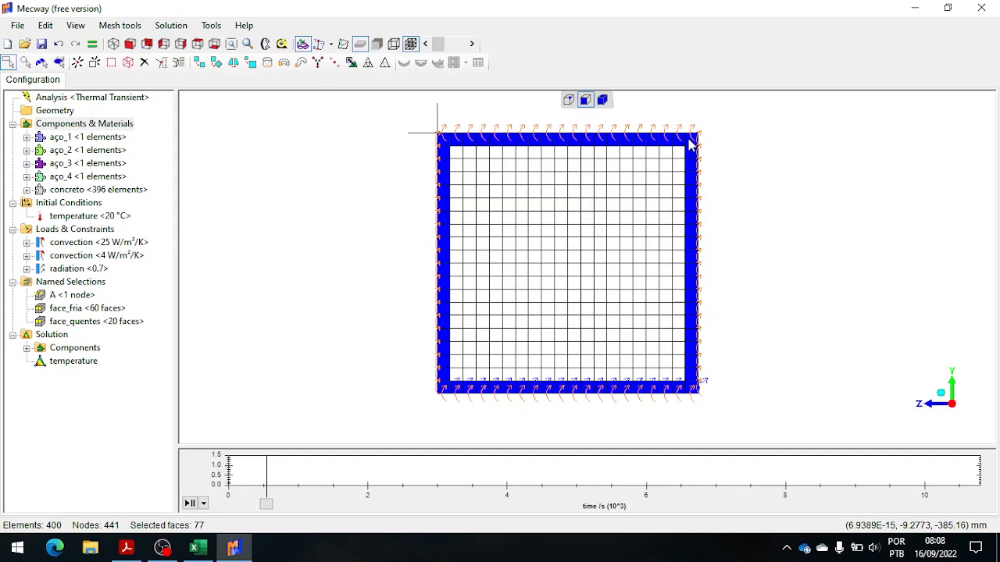
pyautogui.rightClick(690, 144)
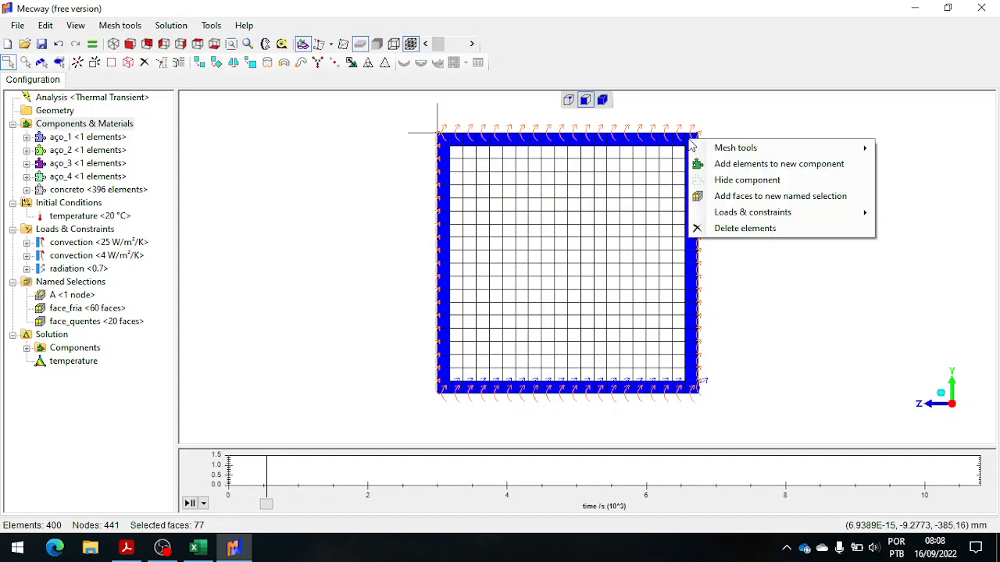
pyautogui.click(749, 228)
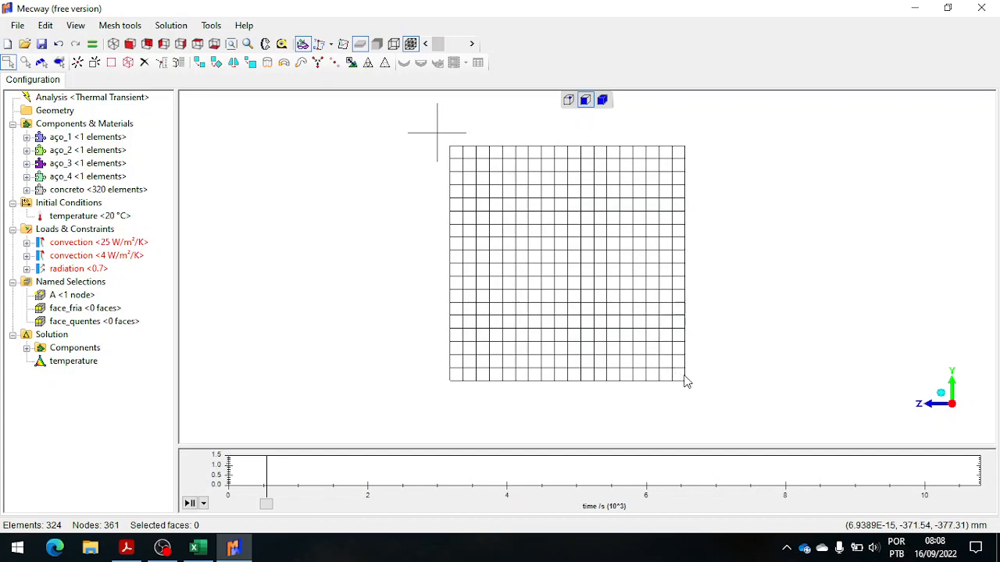
# Try to add the faces on the reduced mesh's bottom edge to the existing face_quentes named selection
pyautogui.moveTo(635, 381); pyautogui.dragTo(422, 395)
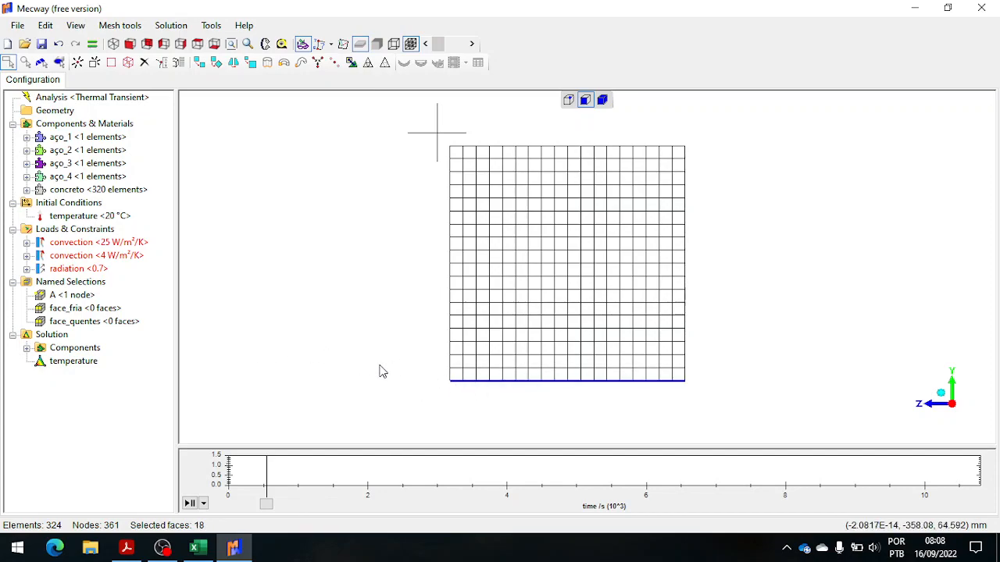
pyautogui.click(114, 323)
pyautogui.click(115, 309)
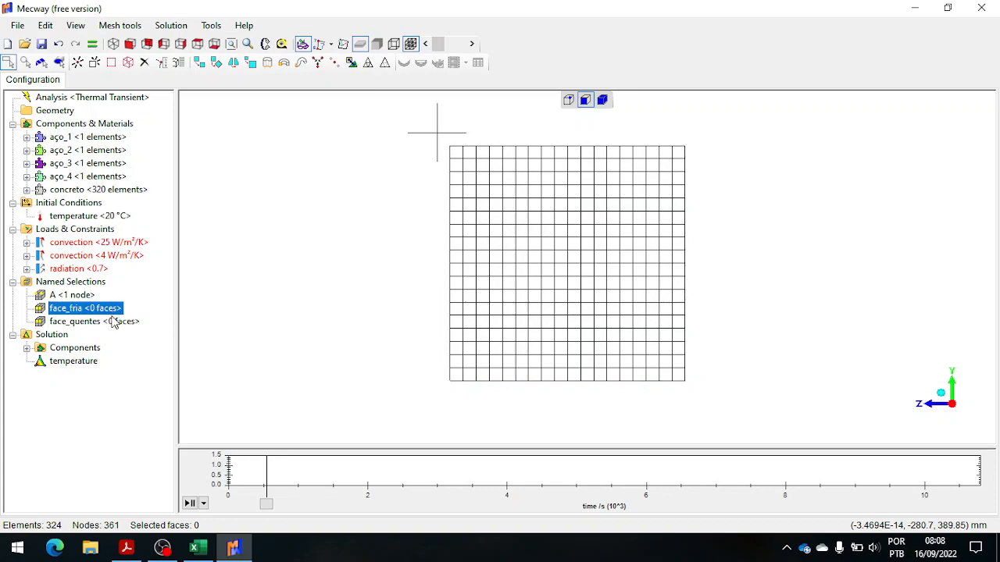
pyautogui.click(116, 322)
pyautogui.click(115, 310)
pyautogui.click(109, 322)
pyautogui.rightClick(110, 325)
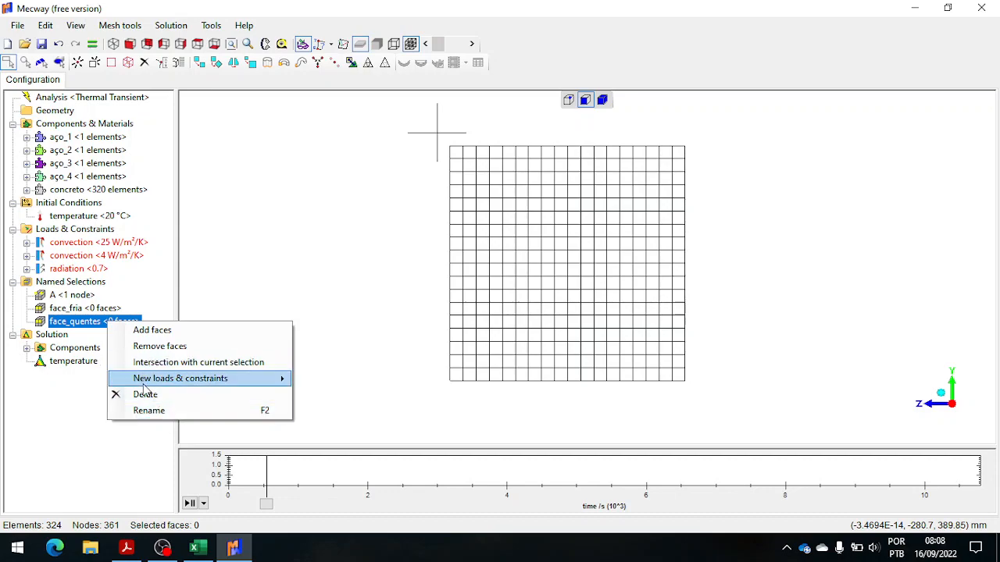
pyautogui.click(167, 334)
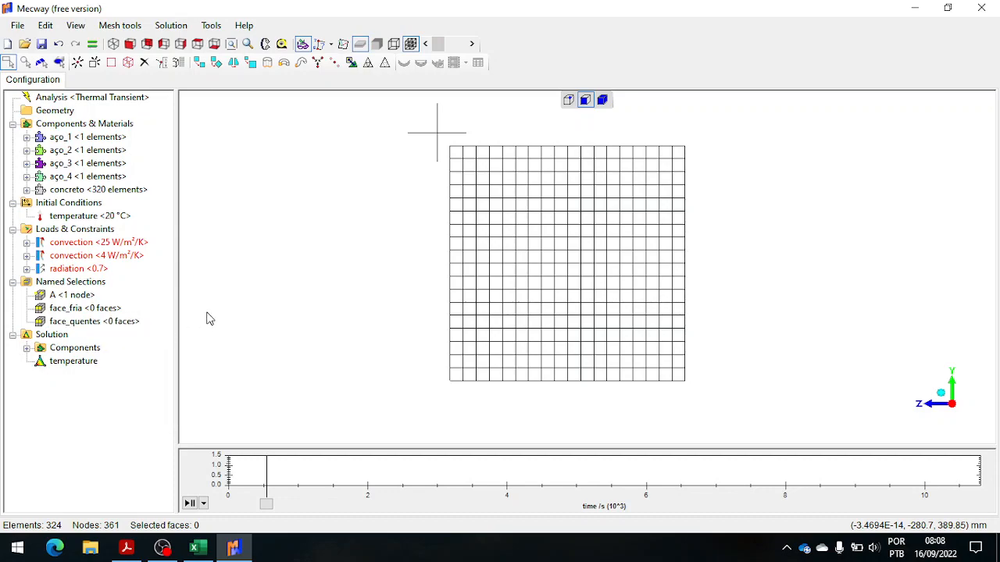
pyautogui.click(120, 323)
pyautogui.rightClick(119, 323)
pyautogui.click(143, 334)
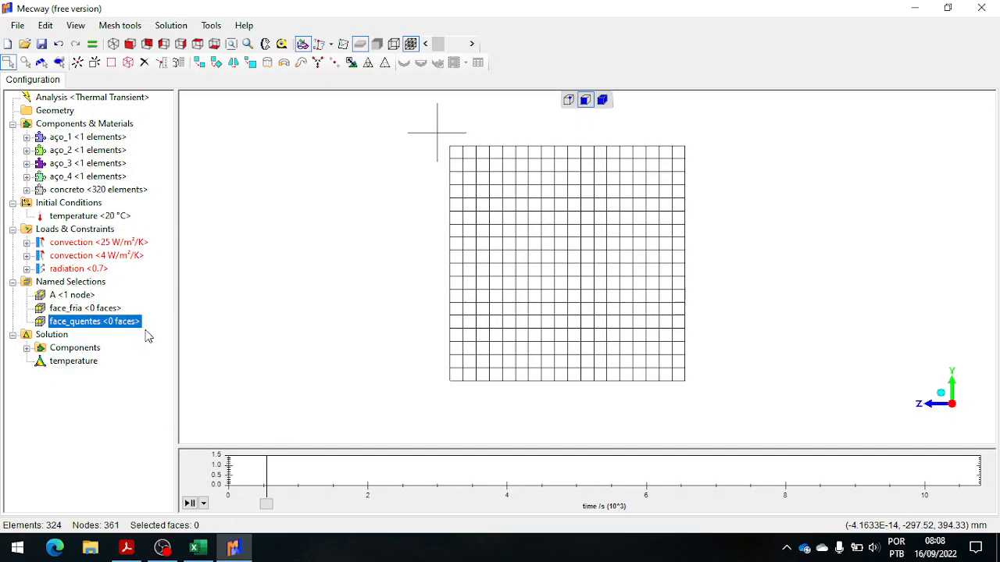
# Delete the empty named selections face_quentes and face_fria
pyautogui.click(129, 327)
pyautogui.rightClick(127, 325)
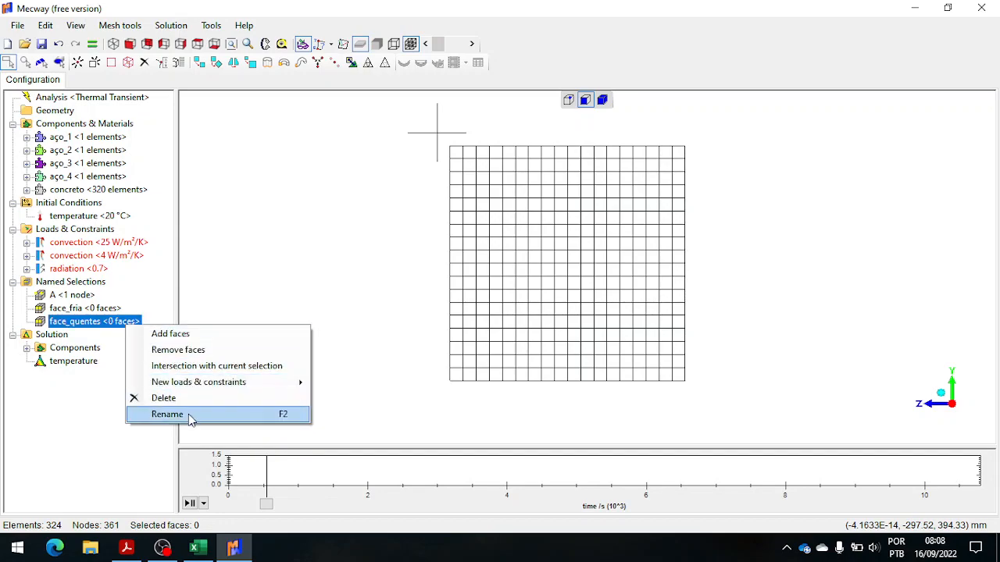
pyautogui.click(187, 399)
pyautogui.click(112, 312)
pyautogui.rightClick(112, 313)
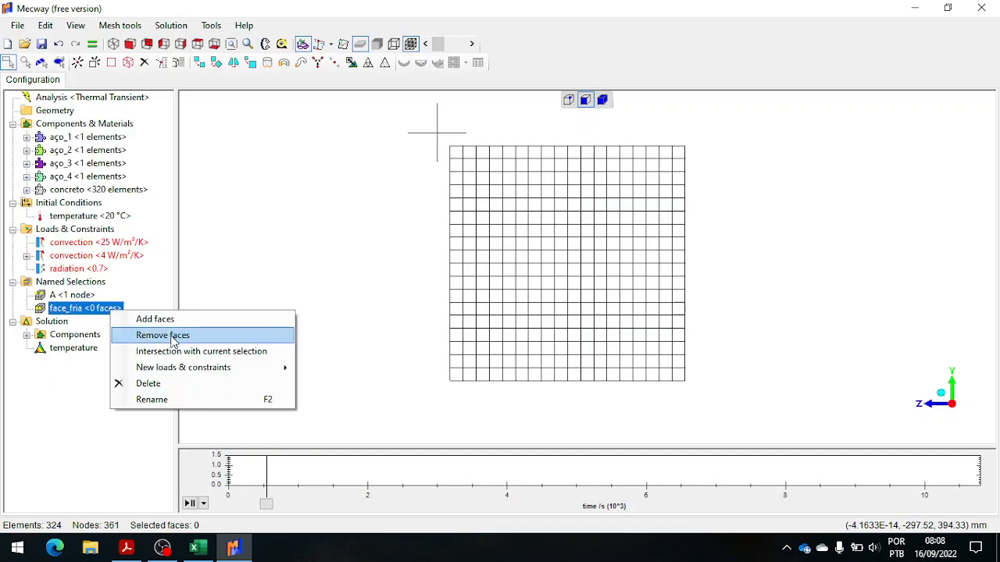
pyautogui.click(174, 384)
# Create a named selection from the faces on the mesh's bottom edge and name it face_quente
pyautogui.moveTo(427, 413); pyautogui.dragTo(757, 372)
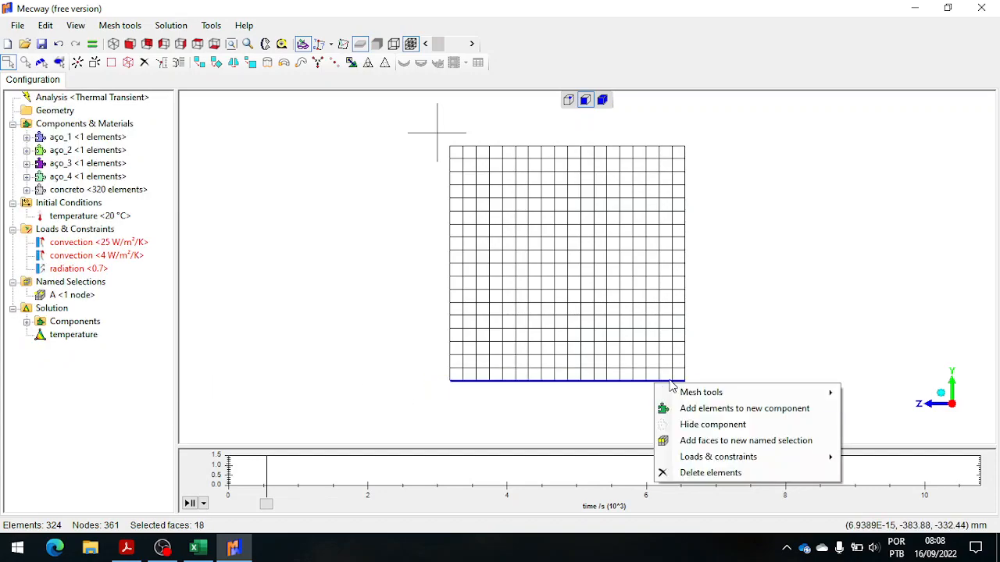
pyautogui.click(706, 443)
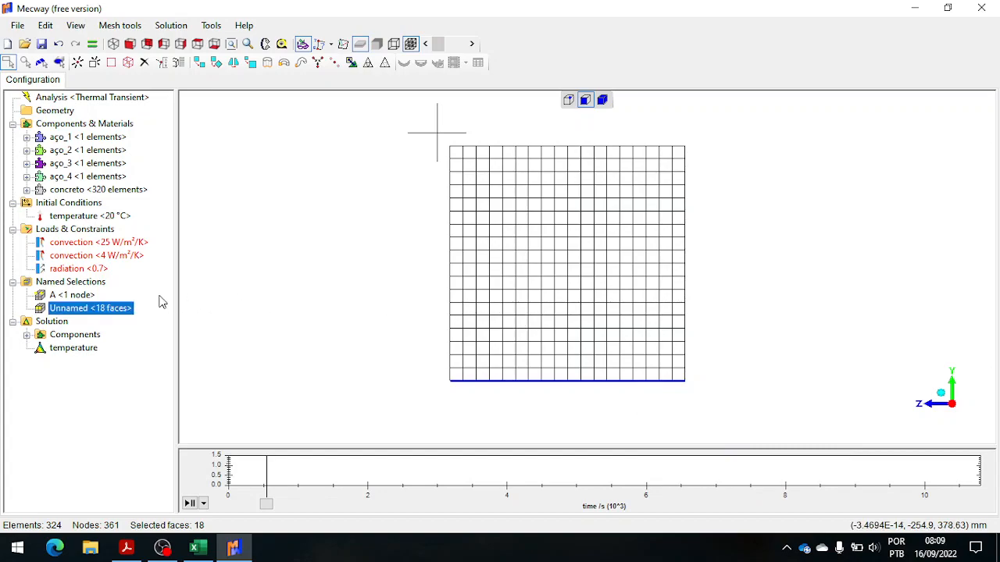
pyautogui.rightClick(107, 313)
pyautogui.click(167, 400)
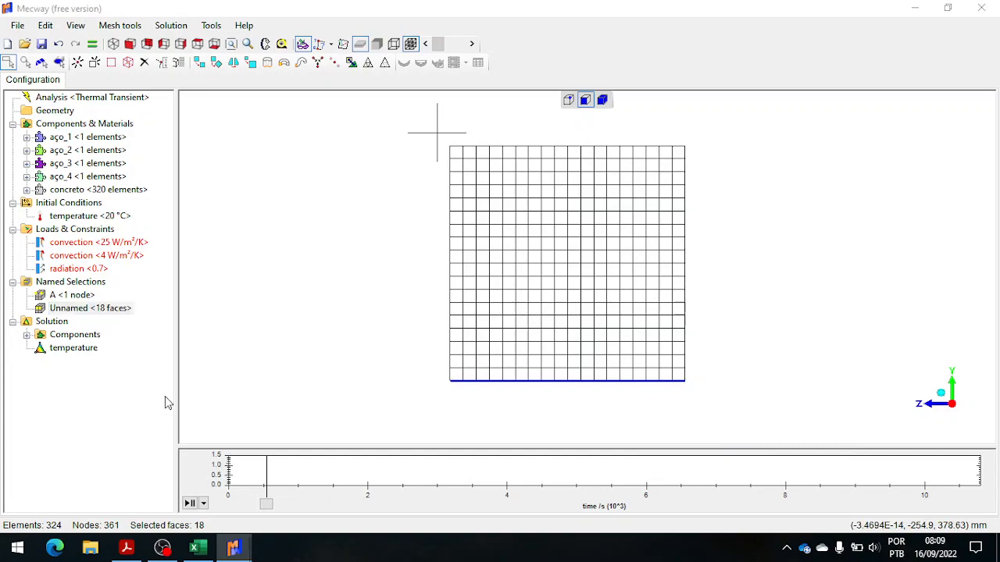
pyautogui.write('face_')
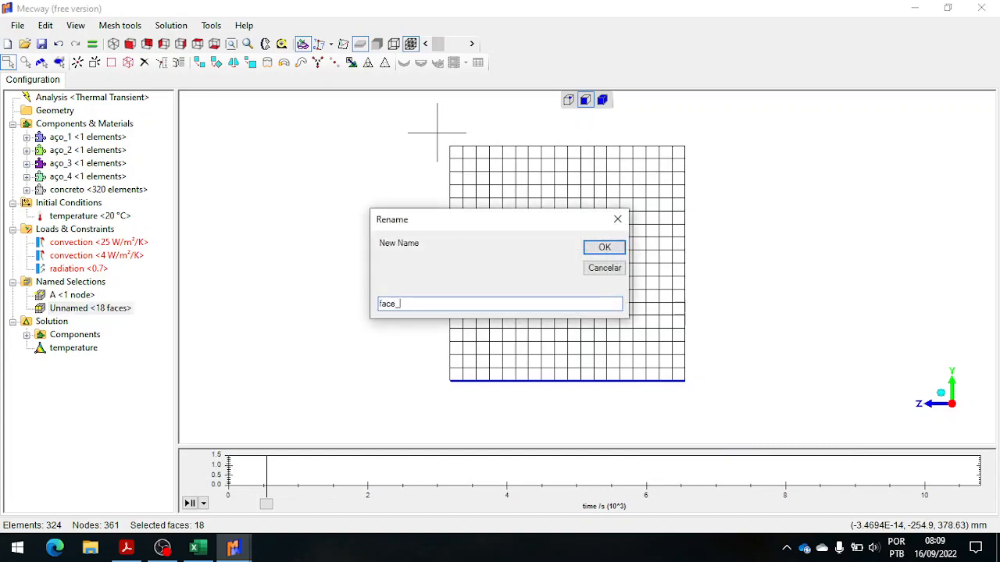
pyautogui.write('quet')
pyautogui.write('nte')
pyautogui.click(605, 250)
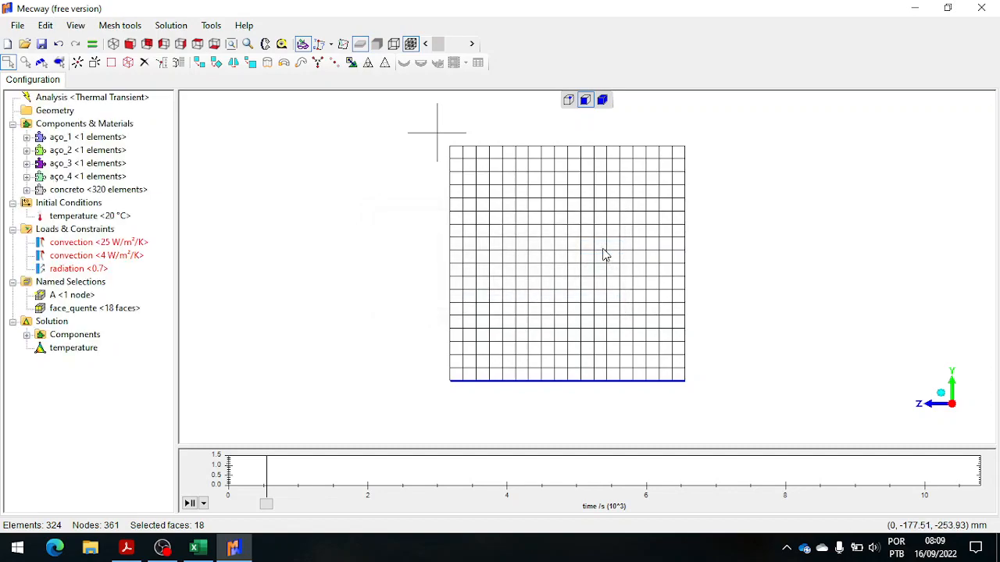
# Create a named selection from the faces on the mesh's right, top and left edges and name it face_fria
pyautogui.moveTo(713, 119); pyautogui.dragTo(686, 407)
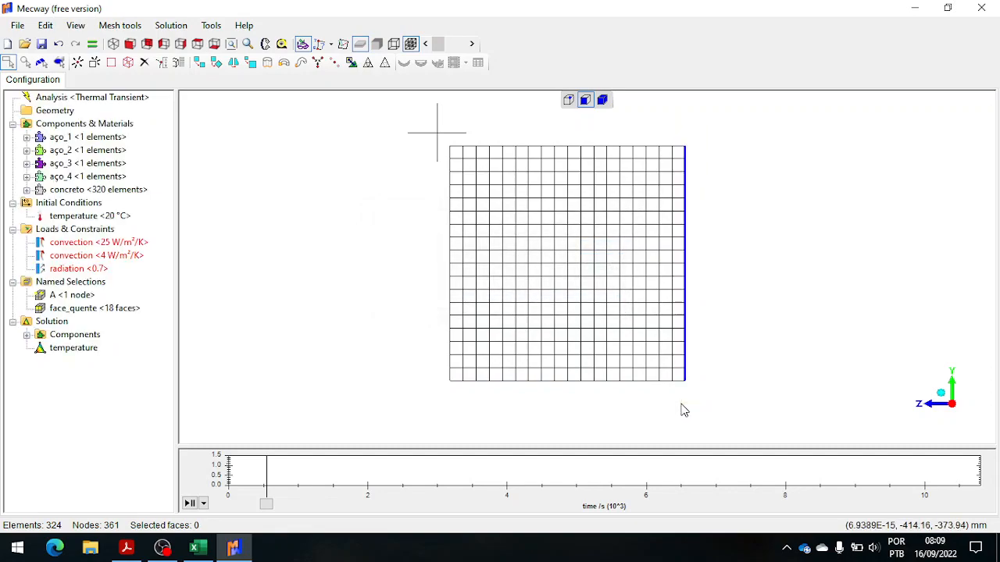
pyautogui.moveTo(704, 115); pyautogui.dragTo(461, 160)
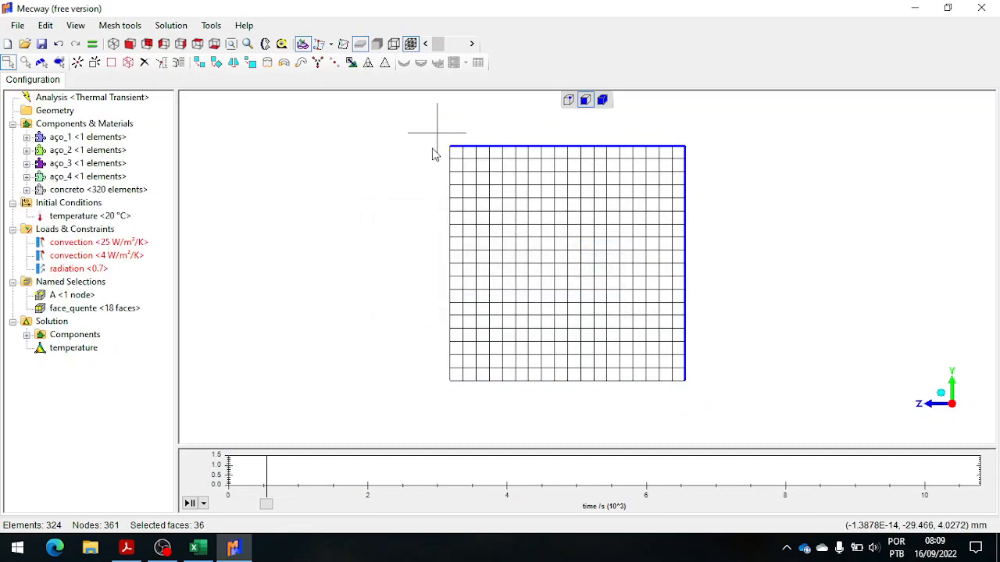
pyautogui.moveTo(417, 108); pyautogui.dragTo(458, 409)
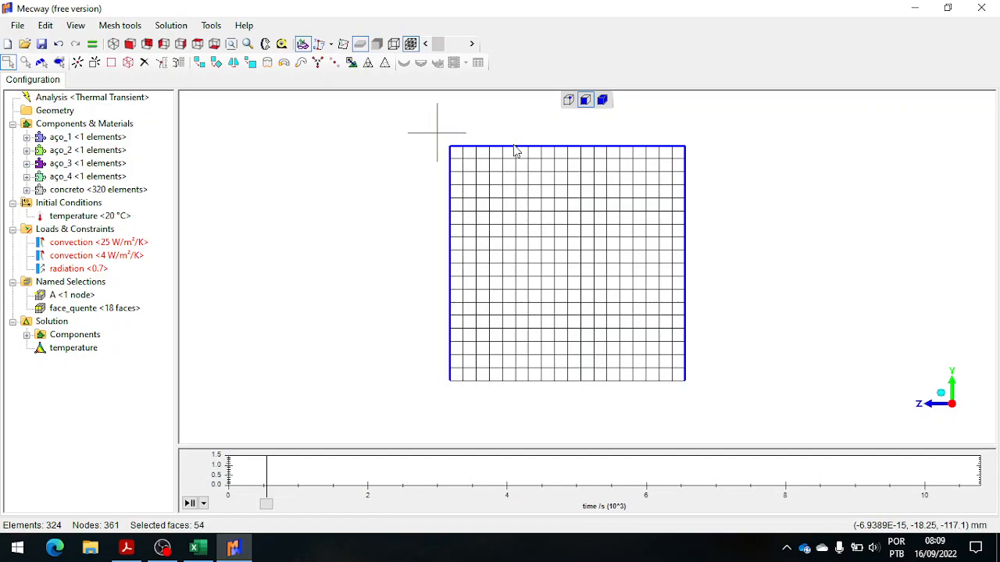
pyautogui.rightClick(614, 150)
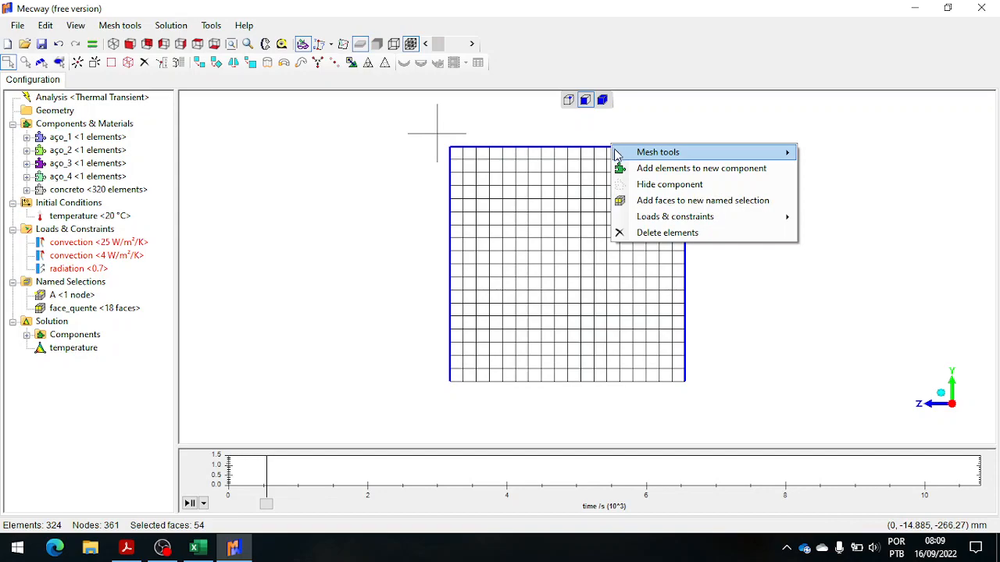
pyautogui.click(670, 200)
pyautogui.click(131, 321)
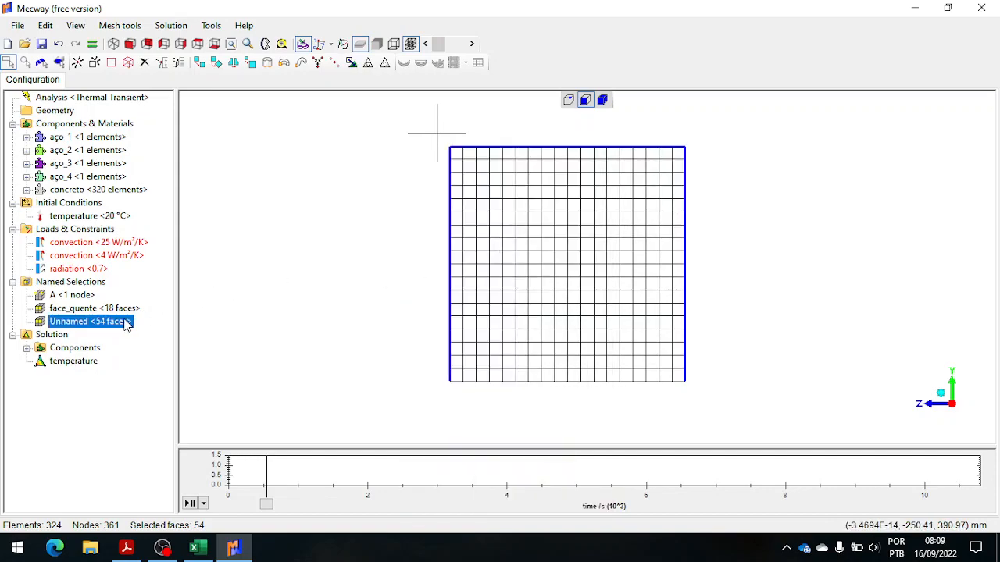
pyautogui.rightClick(128, 323)
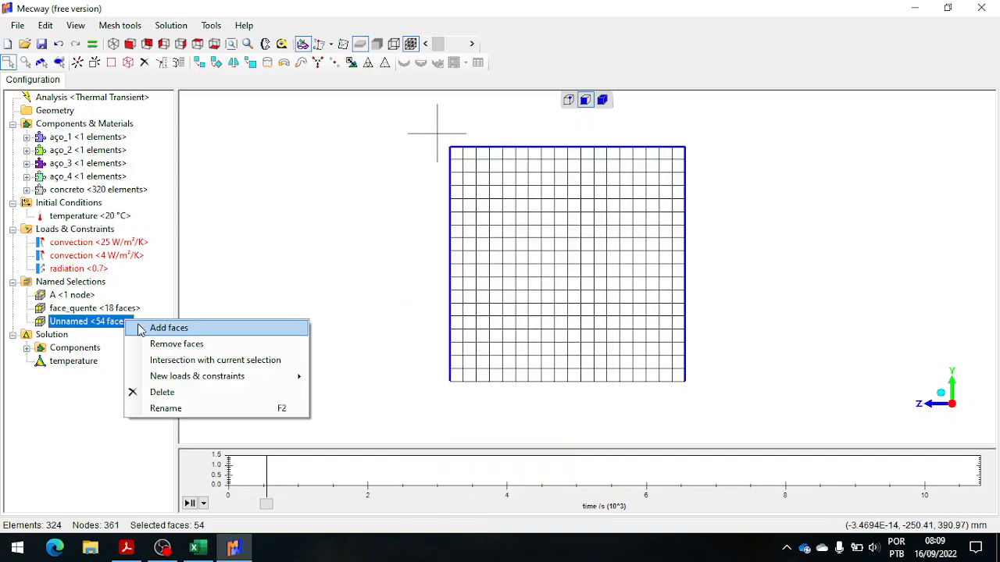
pyautogui.click(179, 409)
pyautogui.write('face_fria')
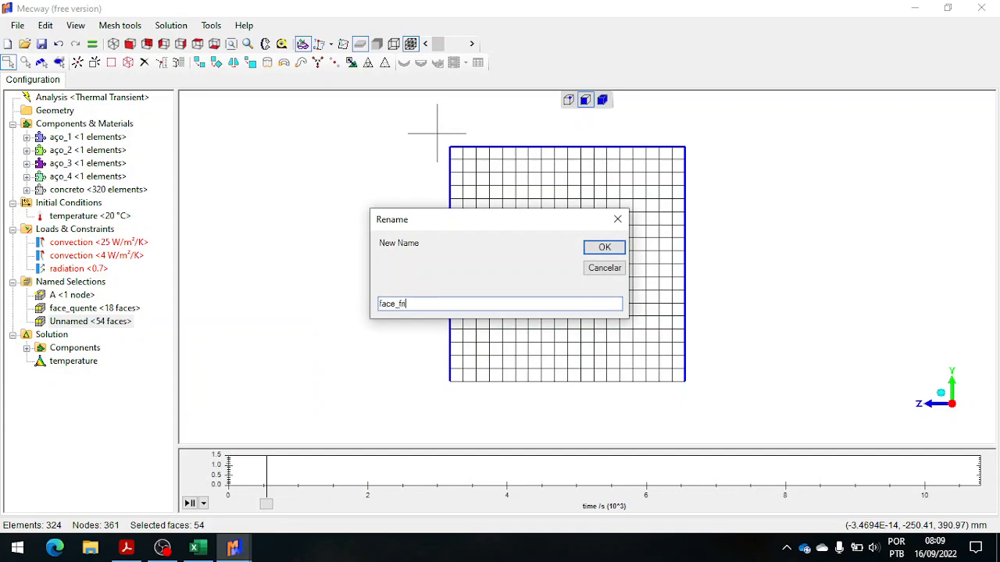
pyautogui.click(591, 248)
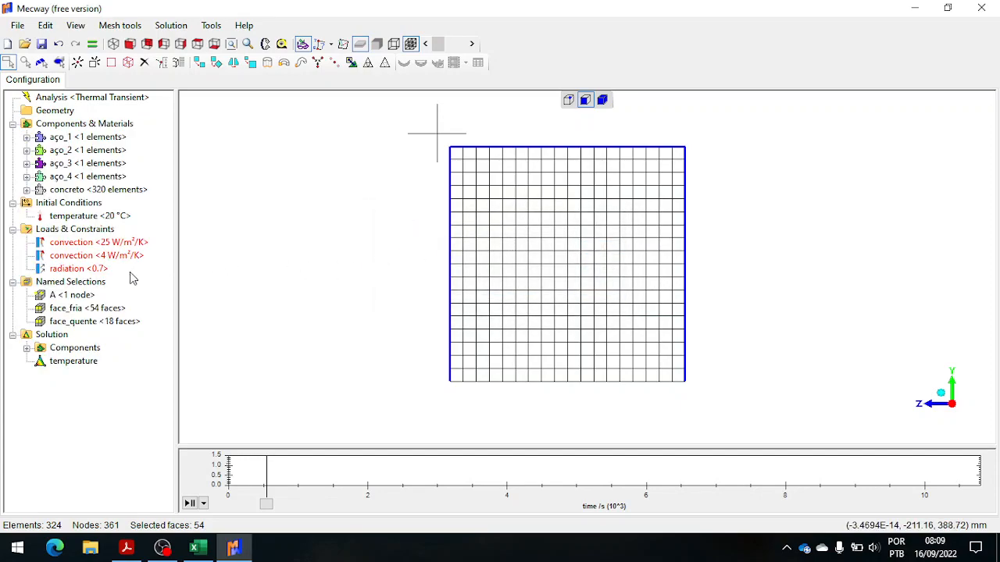
# Apply the 25 W/m²/K convection load to the face_quente named selection
pyautogui.click(109, 245)
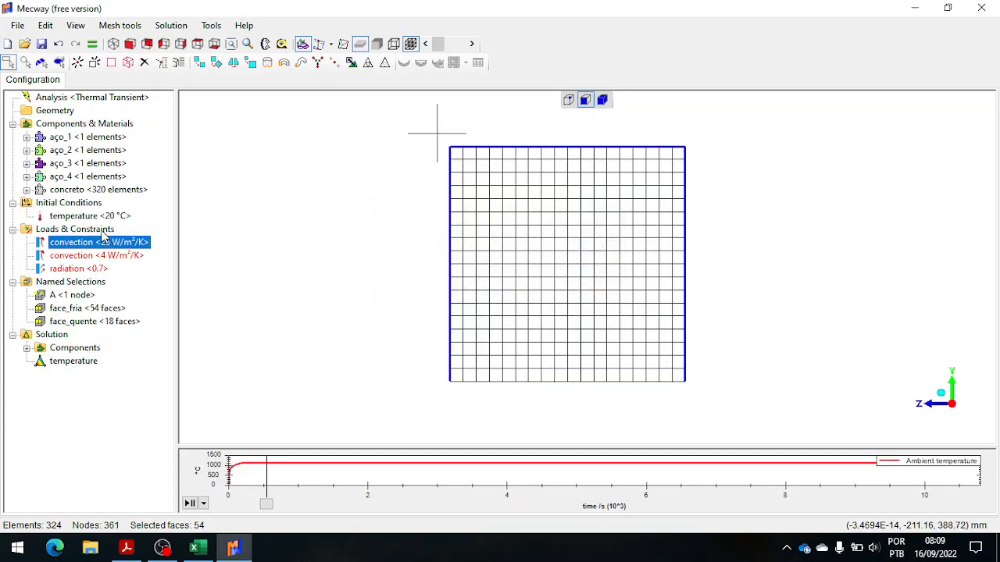
pyautogui.click(102, 231)
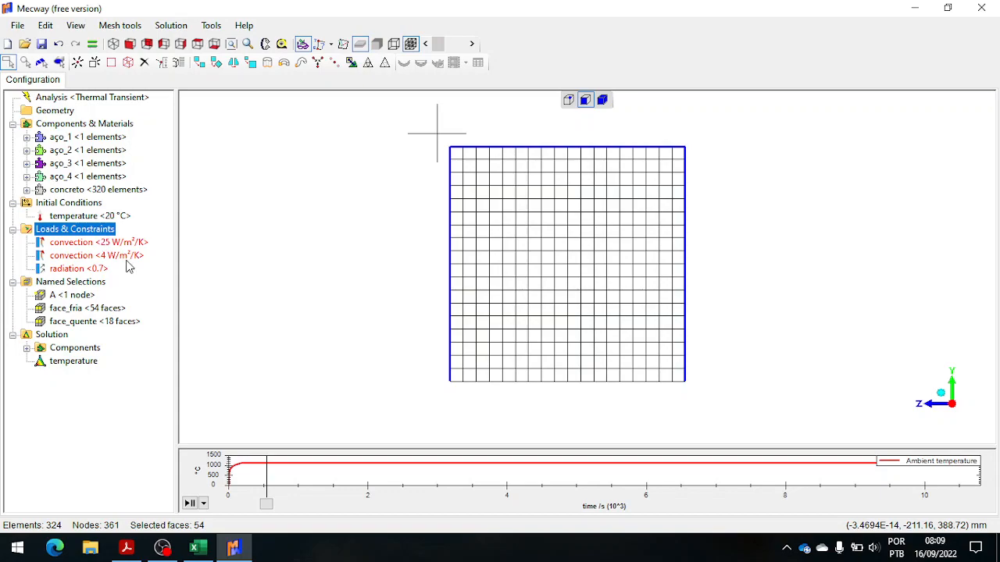
pyautogui.click(132, 247)
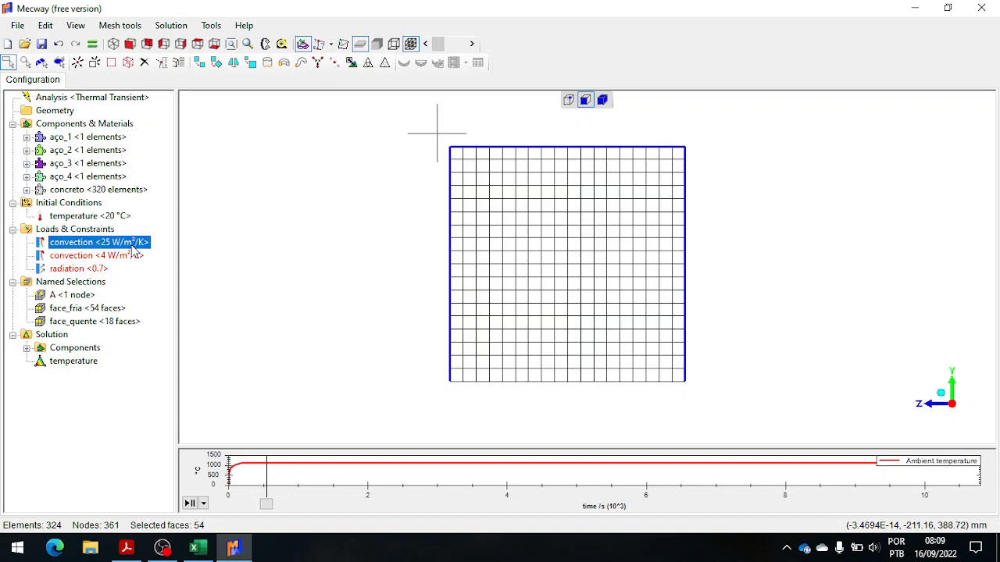
pyautogui.rightClick(132, 249)
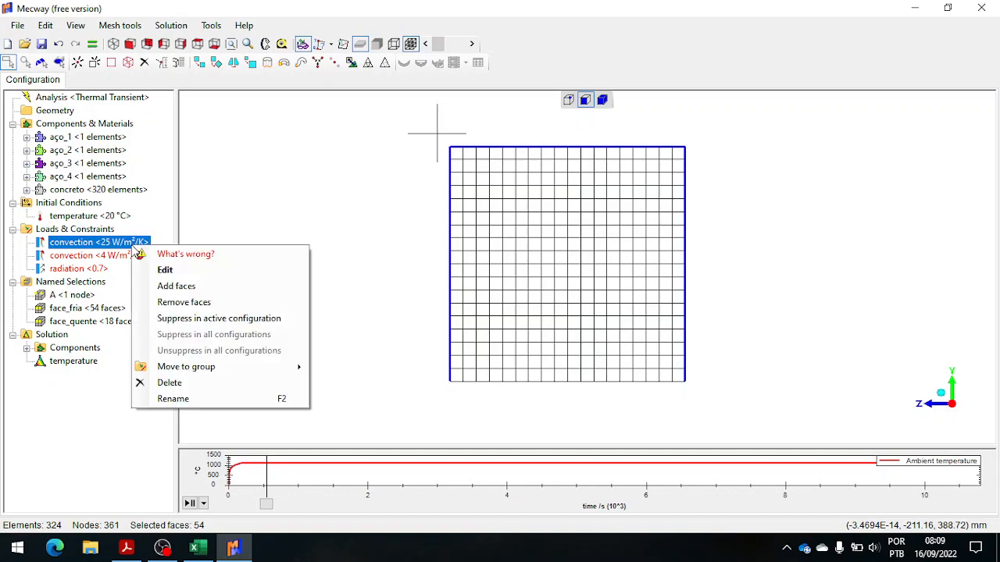
pyautogui.click(162, 270)
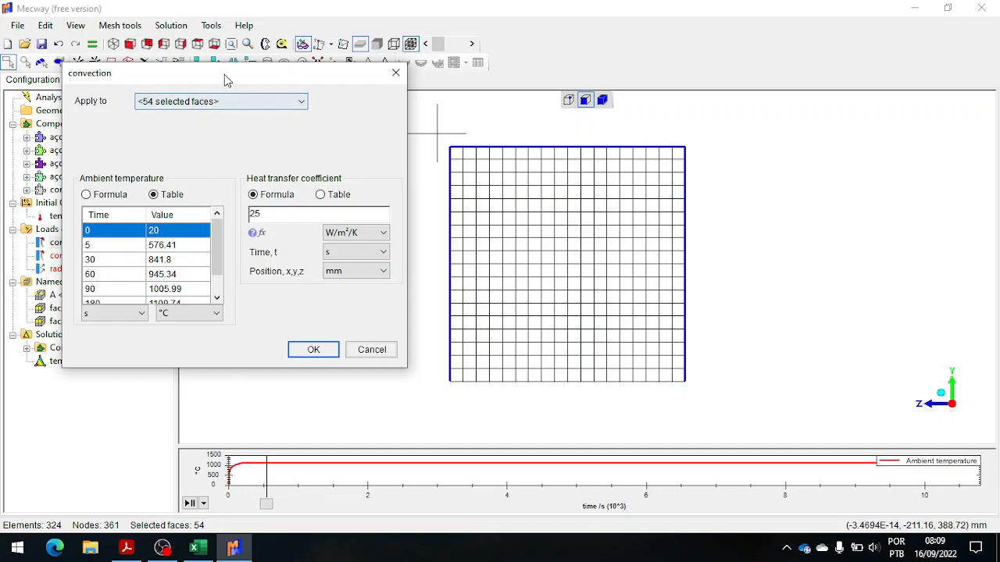
pyautogui.moveTo(224, 76); pyautogui.dragTo(341, 97)
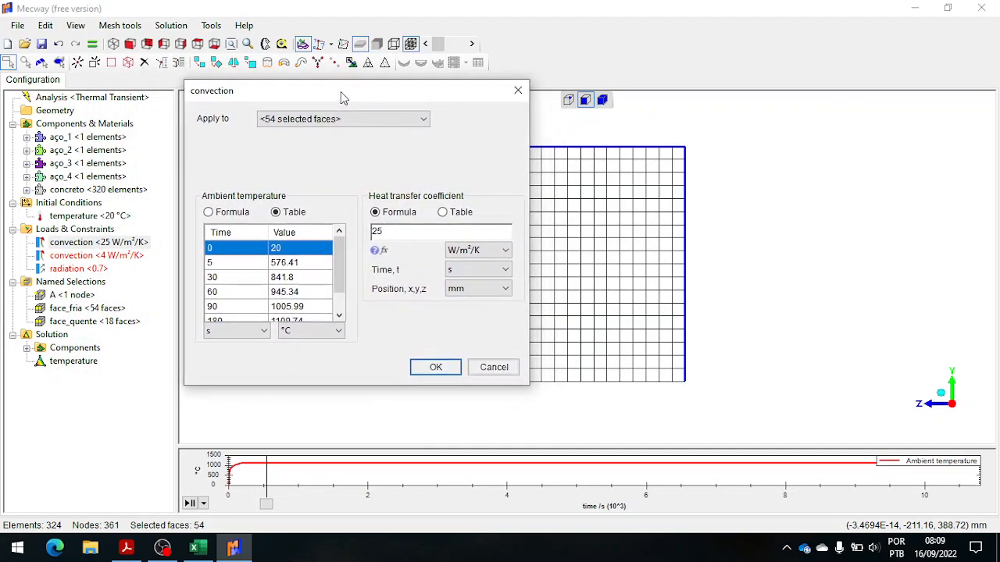
pyautogui.click(352, 118)
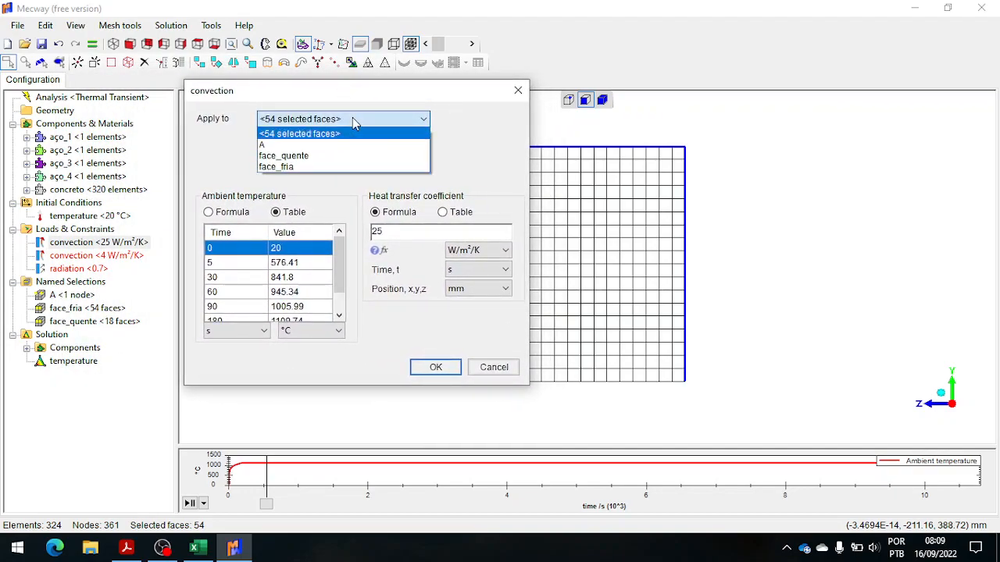
pyautogui.click(328, 155)
pyautogui.click(435, 368)
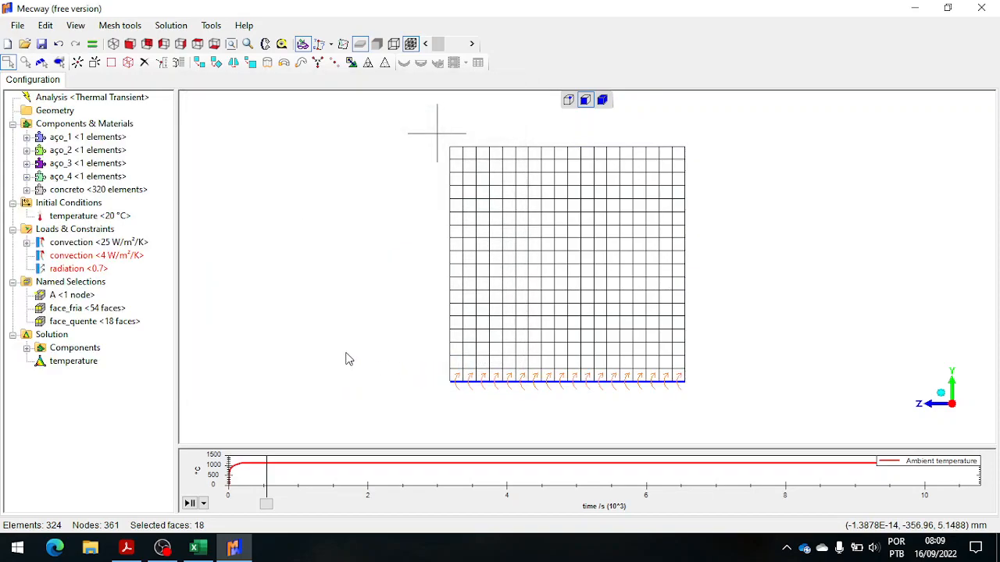
# Apply the 4 W/m²/K convection load to the face_fria named selection
pyautogui.click(92, 256)
pyautogui.rightClick(87, 256)
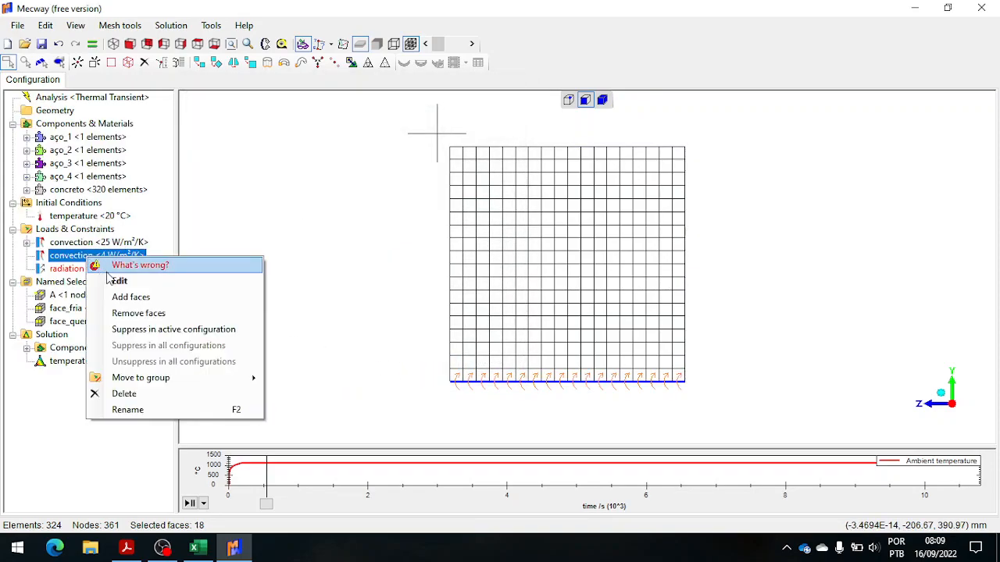
pyautogui.click(115, 281)
pyautogui.click(356, 119)
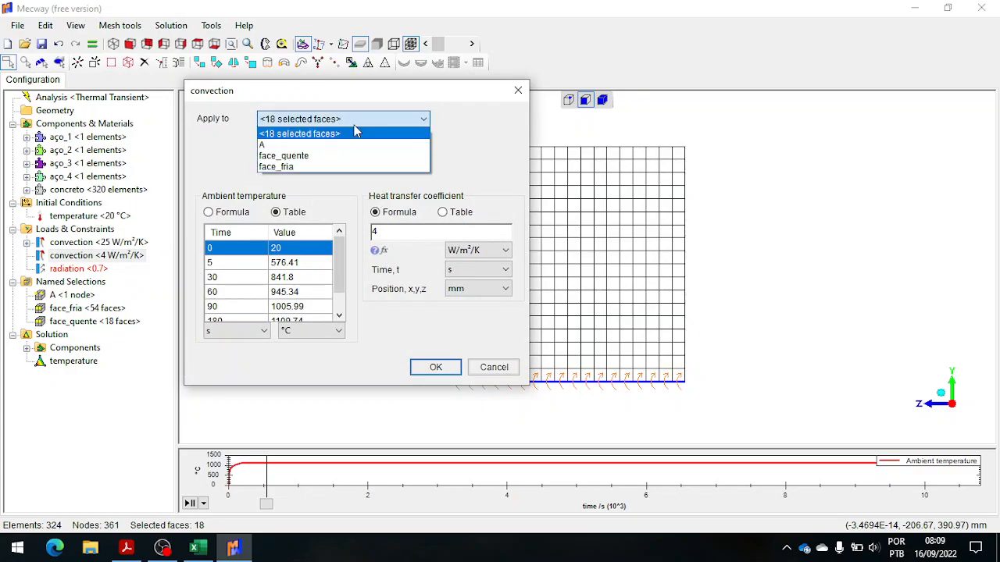
pyautogui.click(347, 166)
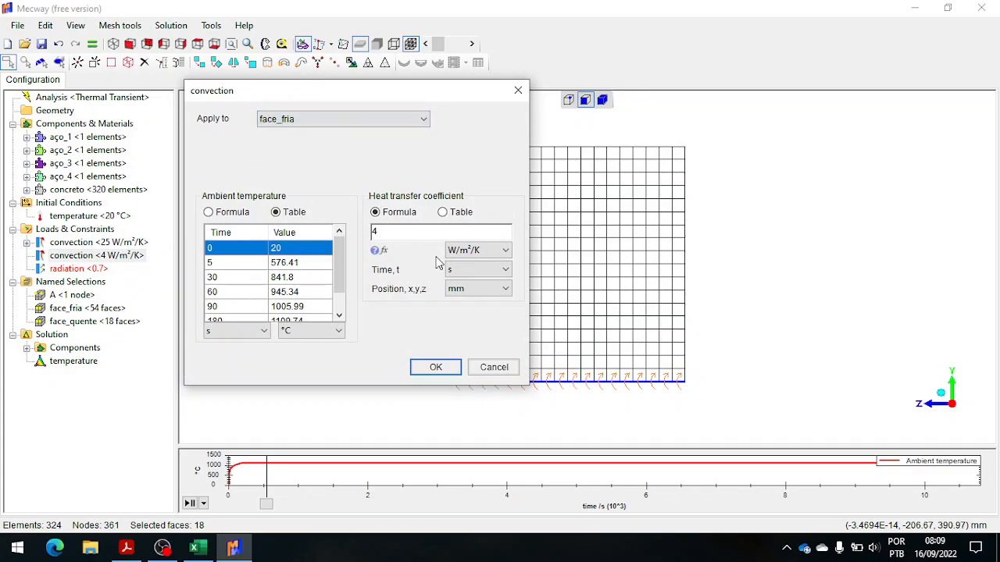
pyautogui.click(436, 367)
# Apply the 0.7 emissivity radiation load to the face_quente named selection
pyautogui.click(102, 269)
pyautogui.rightClick(101, 269)
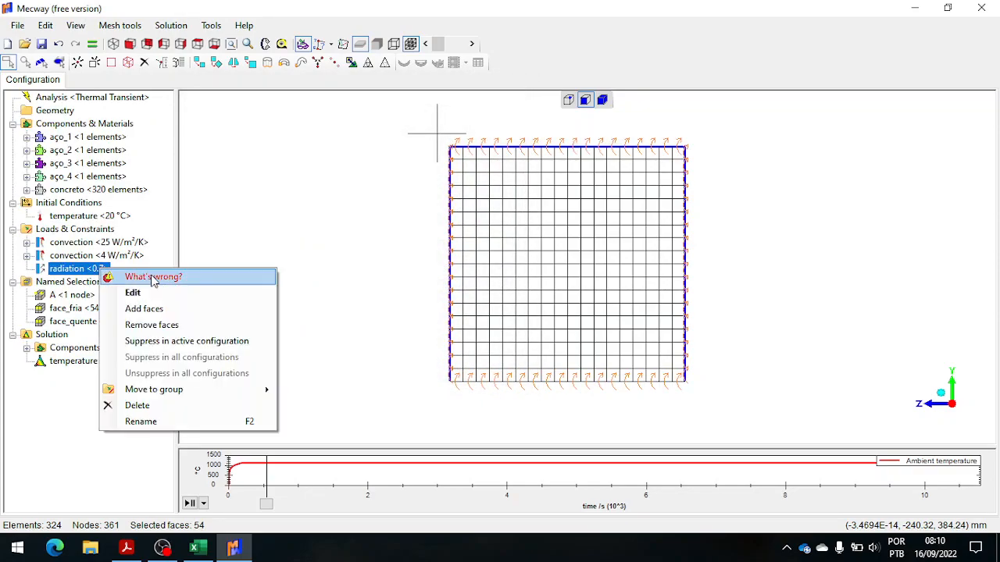
pyautogui.click(133, 293)
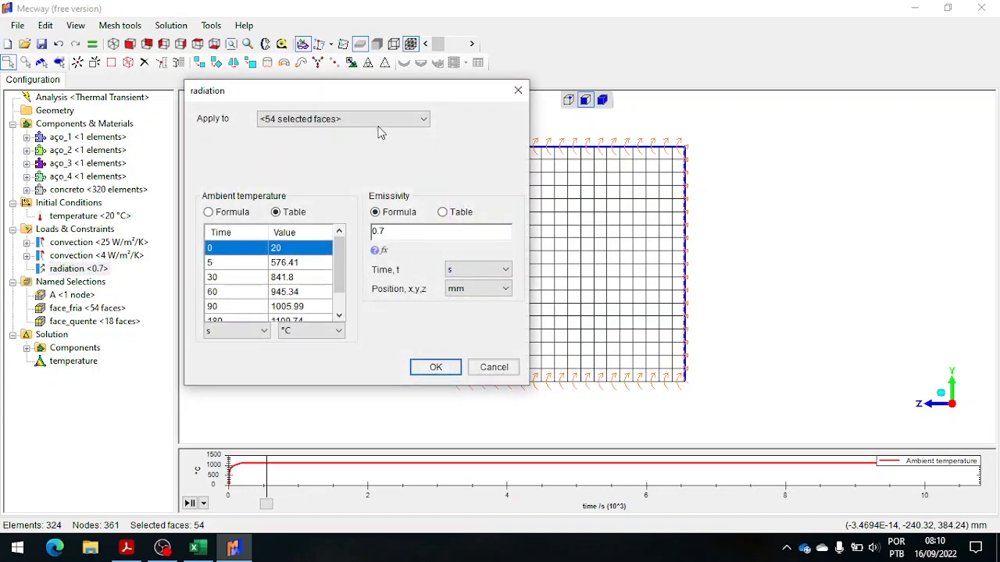
pyautogui.click(382, 121)
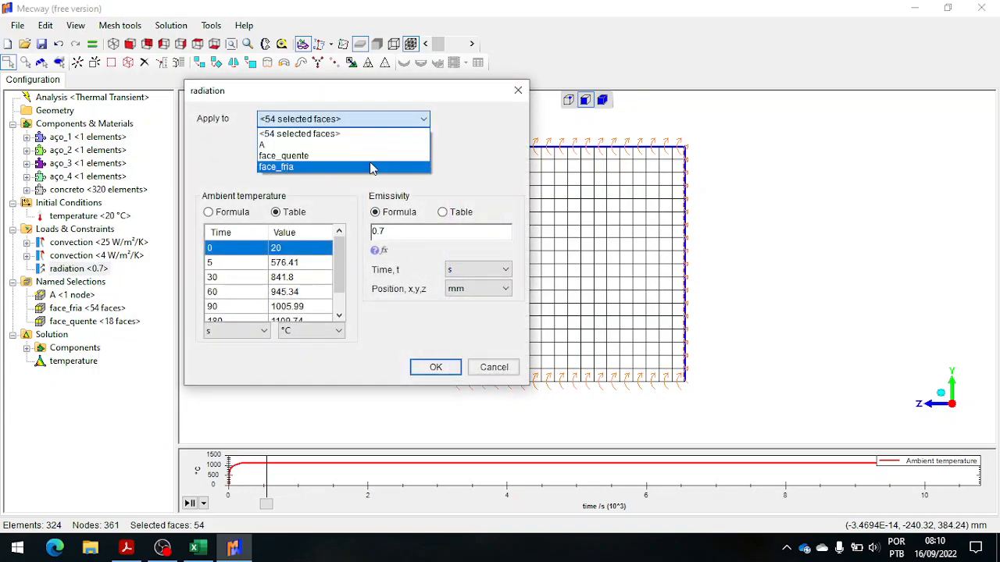
pyautogui.click(365, 156)
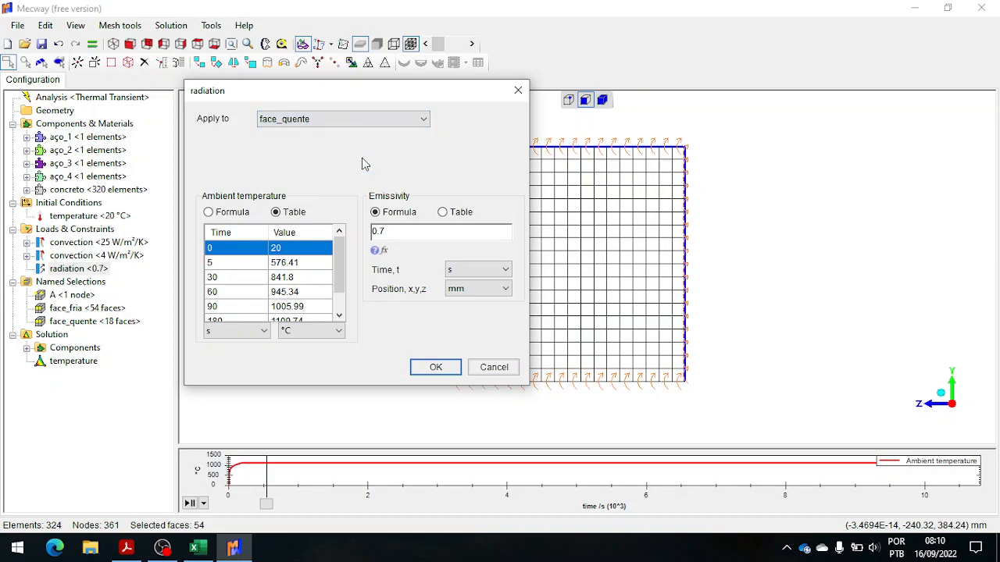
pyautogui.click(435, 367)
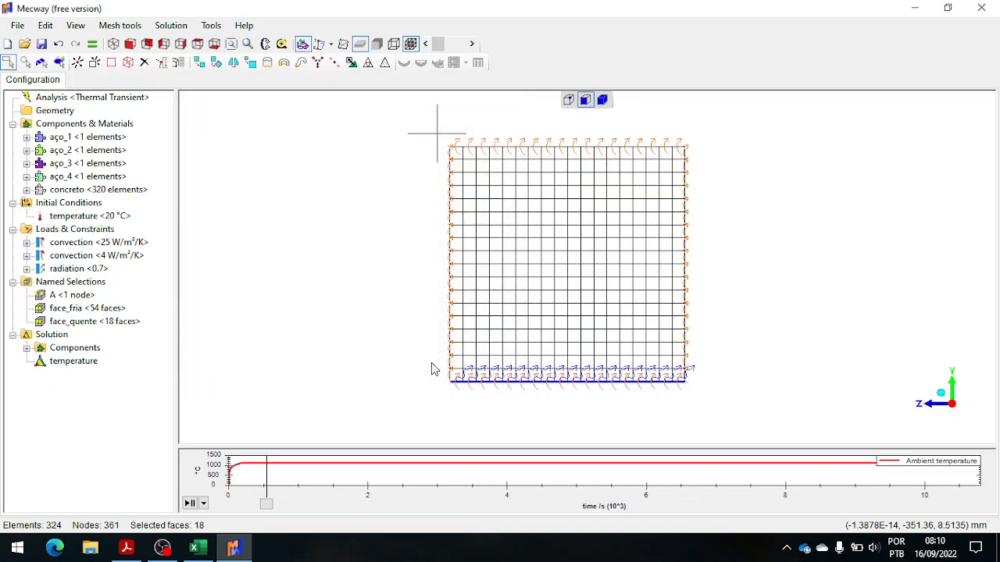
pyautogui.click(92, 138)
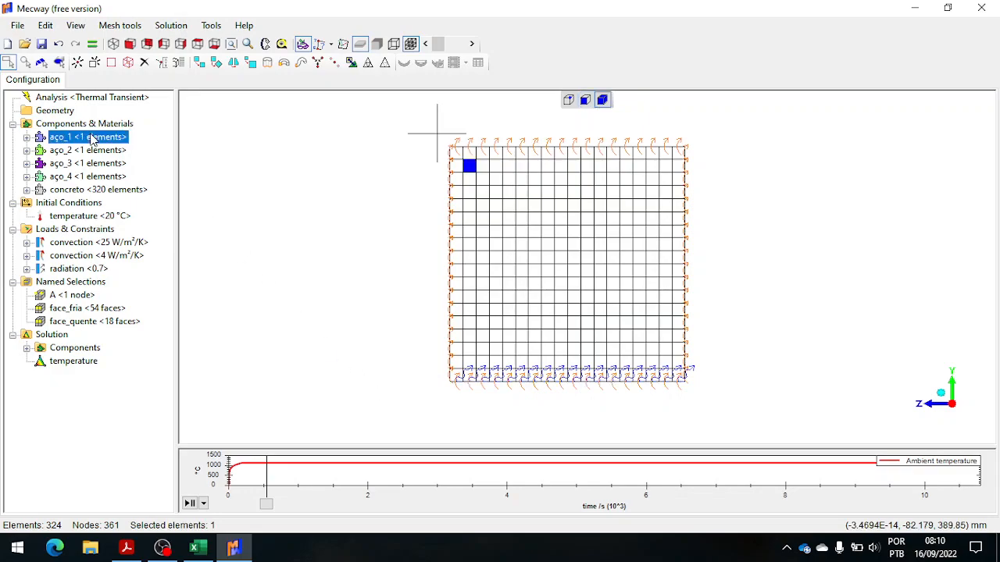
pyautogui.click(81, 352)
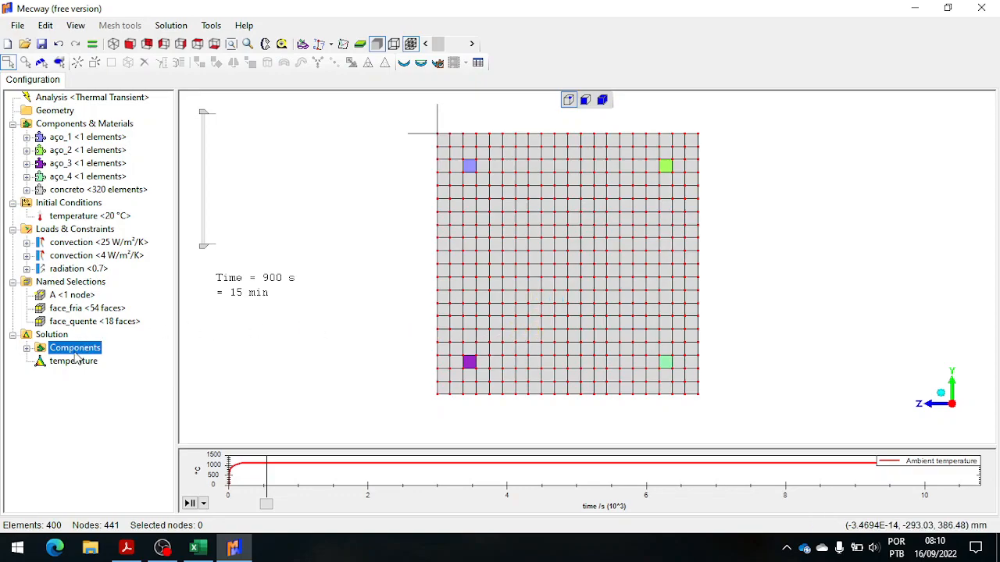
pyautogui.click(70, 363)
pyautogui.click(86, 123)
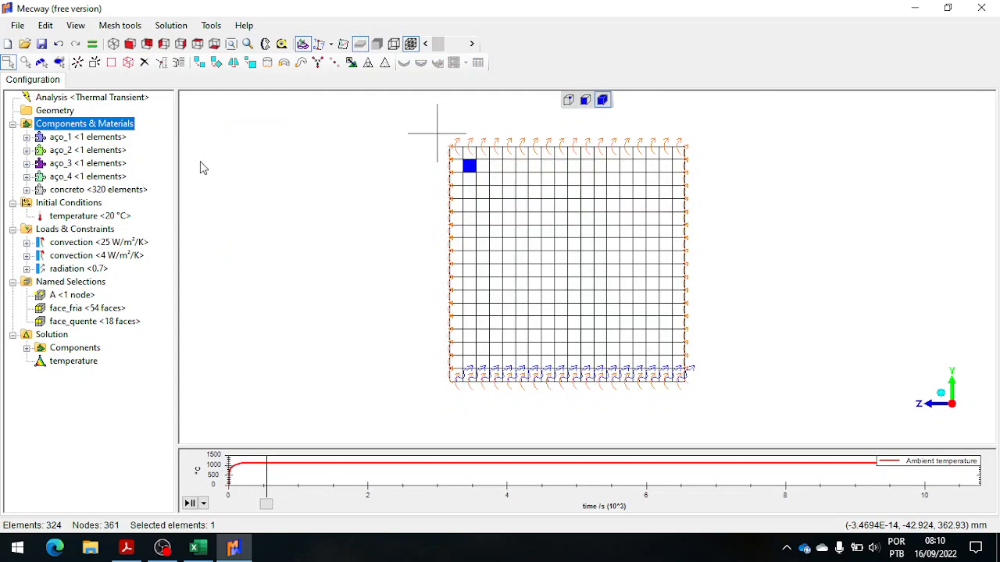
# Solve the thermal transient analysis and close the solver window once it finishes
pyautogui.click(93, 46)
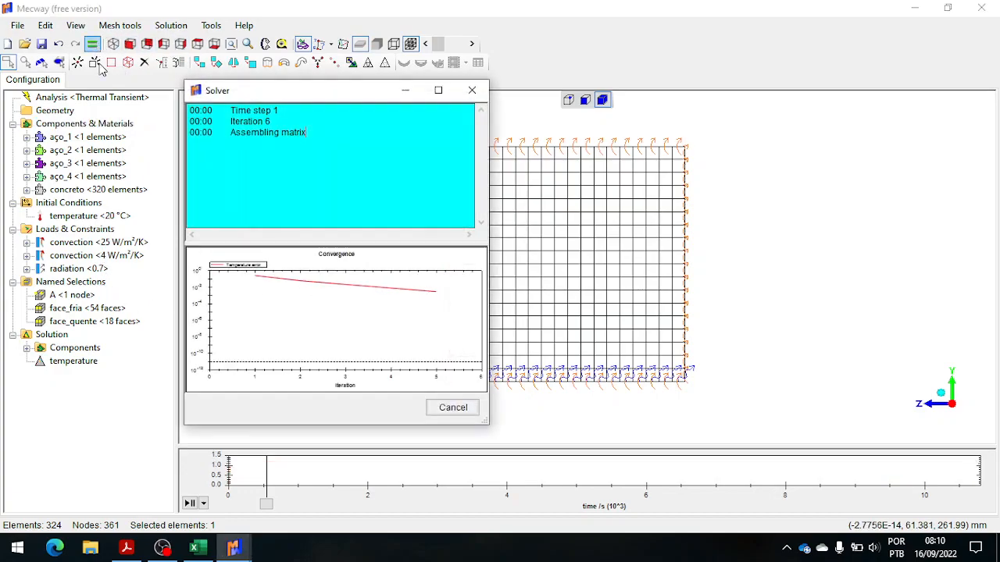
pyautogui.click(166, 549)
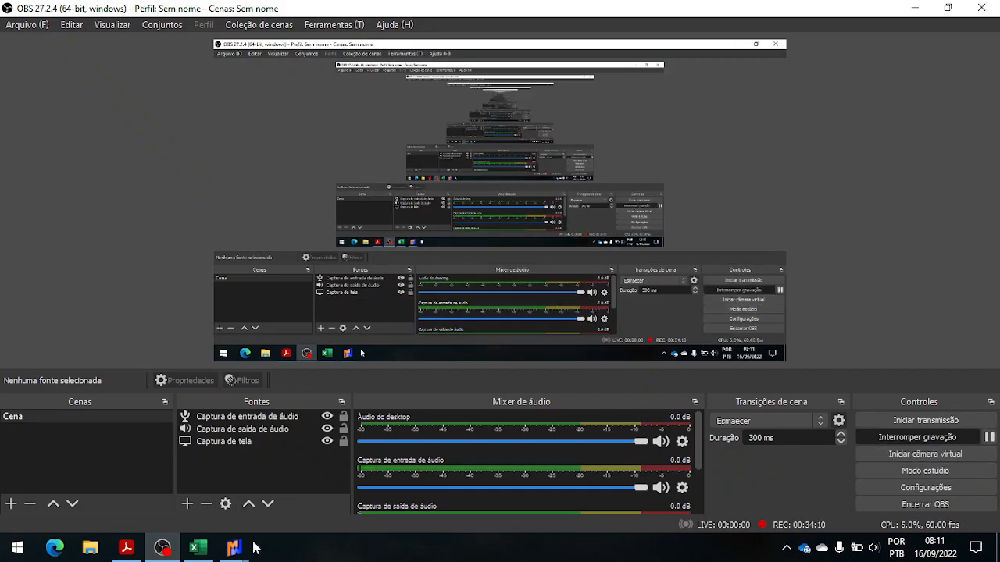
pyautogui.moveTo(244, 547)
pyautogui.click(236, 510)
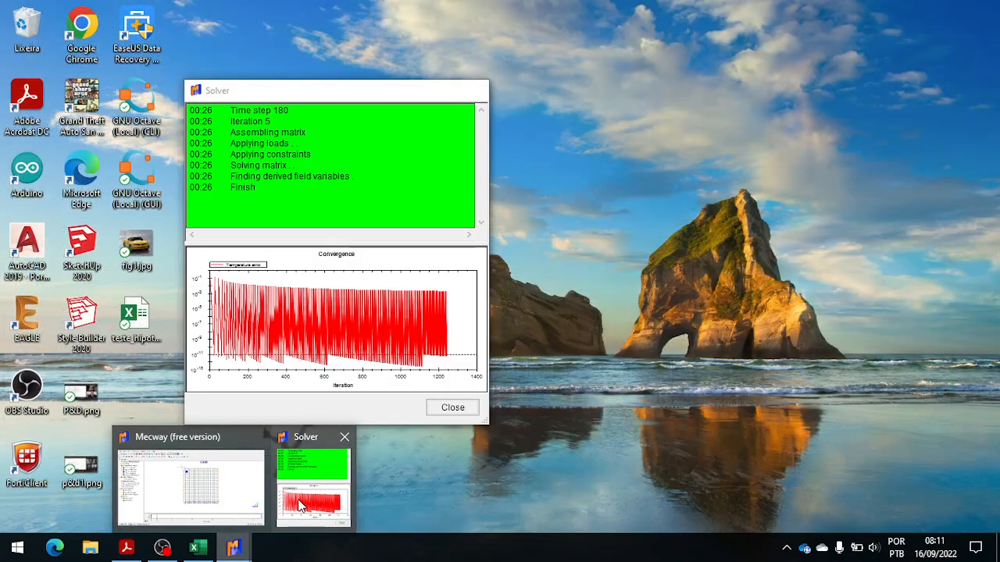
pyautogui.click(301, 506)
pyautogui.click(452, 408)
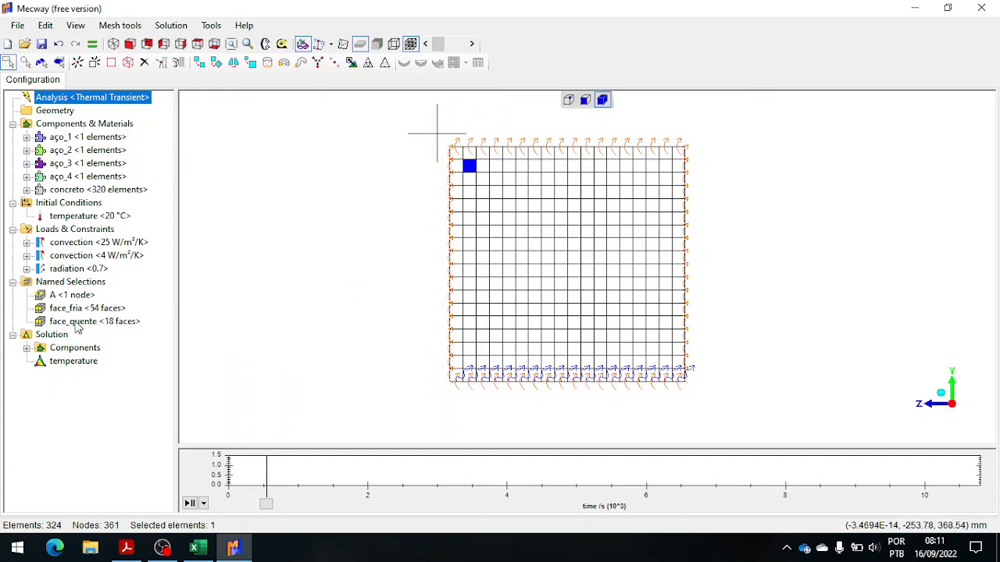
# Display the temperature contours of the solution and play them over time, pausing at 3600 s
pyautogui.click(72, 361)
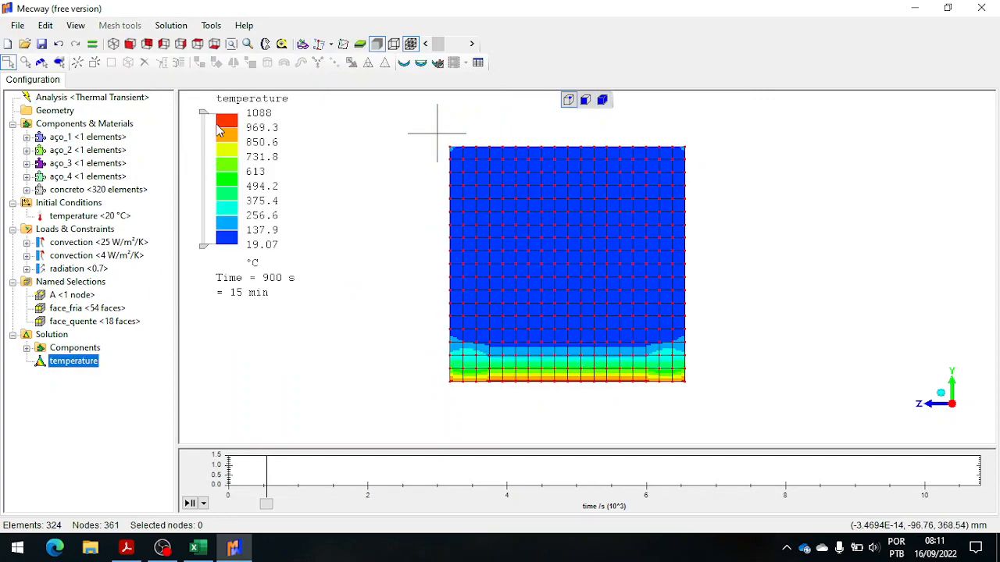
pyautogui.click(190, 504)
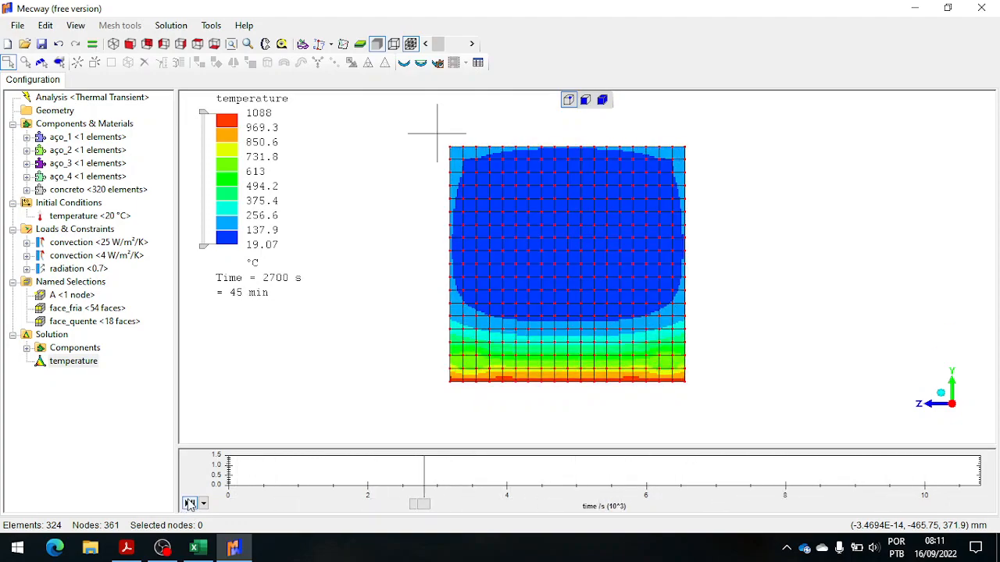
pyautogui.click(190, 504)
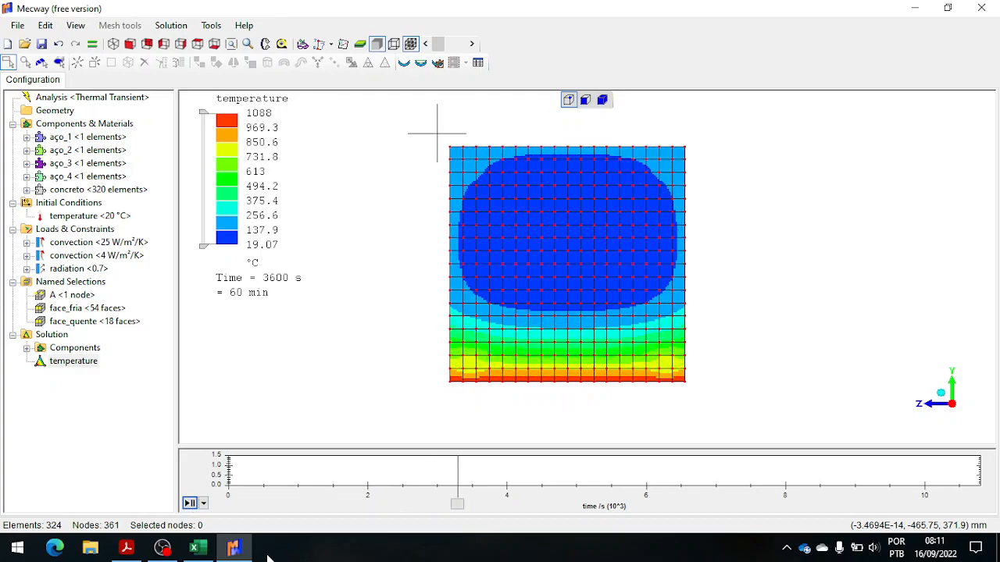
# Tabulate the temperature at named selection A for all time steps and copy the table to the clipboard
pyautogui.click(97, 362)
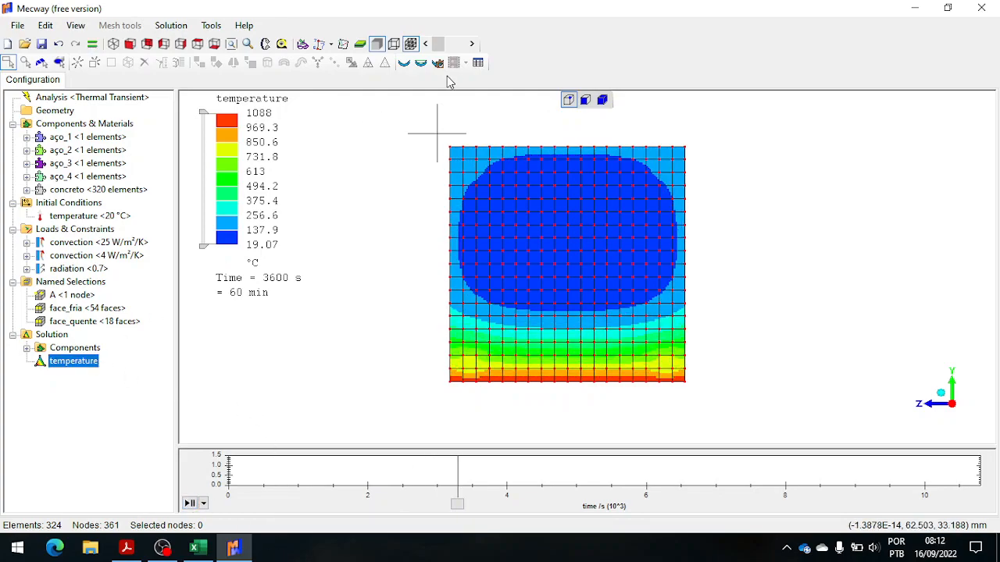
pyautogui.click(478, 62)
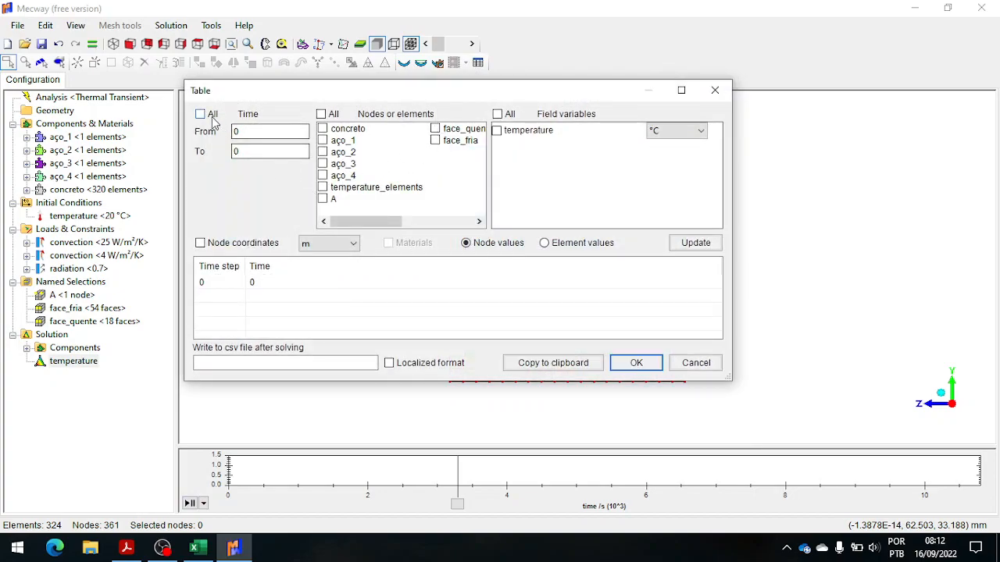
pyautogui.click(201, 115)
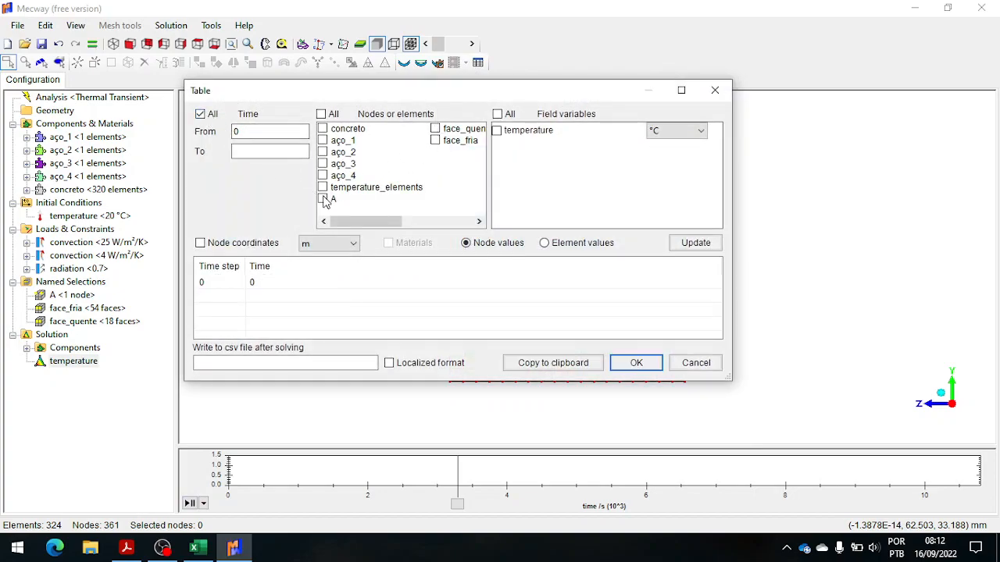
pyautogui.click(497, 131)
pyautogui.click(696, 242)
pyautogui.scroll(-3, 424, 297)
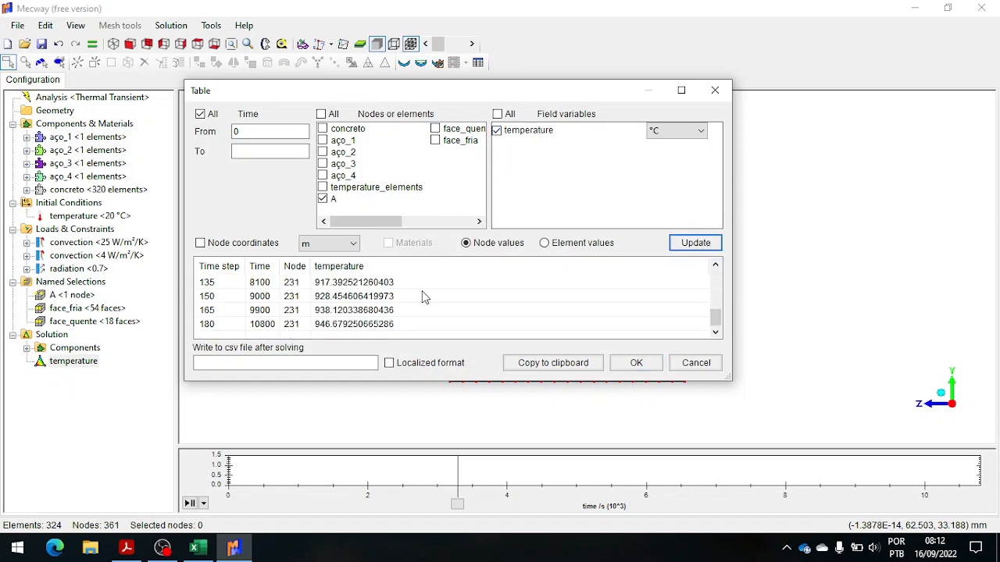
pyautogui.scroll(3, 424, 297)
pyautogui.click(568, 362)
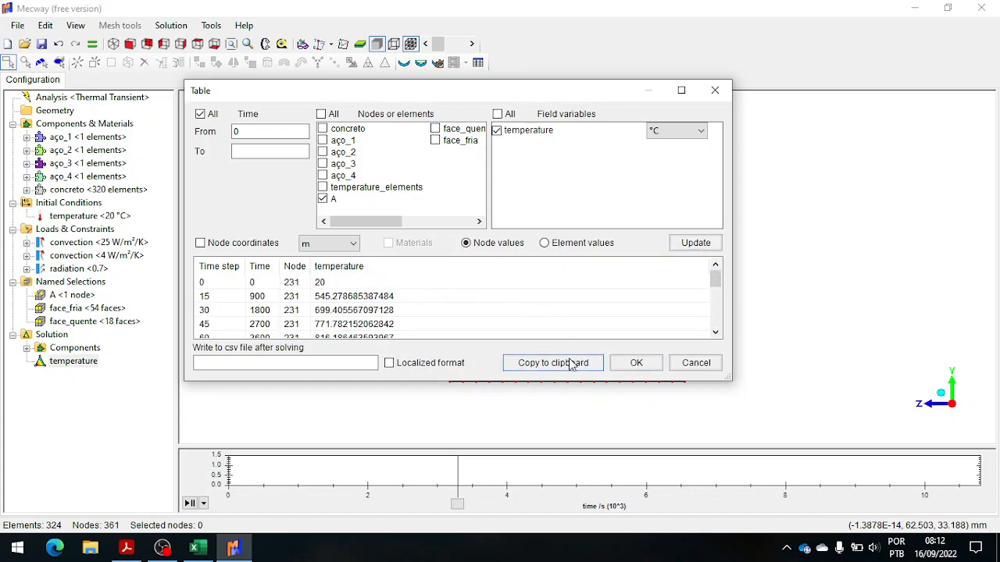
# Switch to the Excel workbook simulacao_1_face.xlsx and paste the copied temperature table at cell K1 of the Planilha1 sheet
pyautogui.click(198, 547)
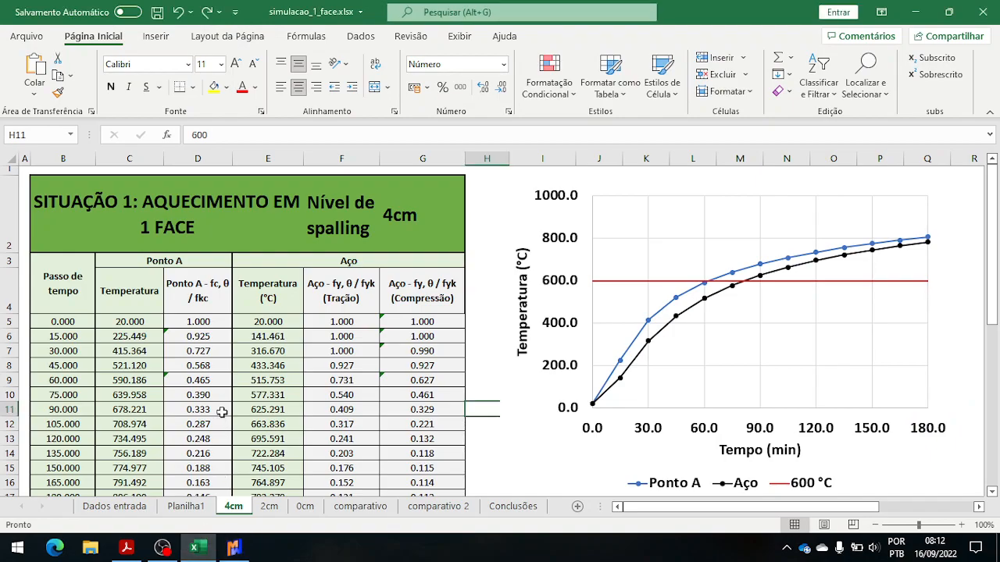
pyautogui.click(185, 506)
pyautogui.scroll(-3, 104, 373)
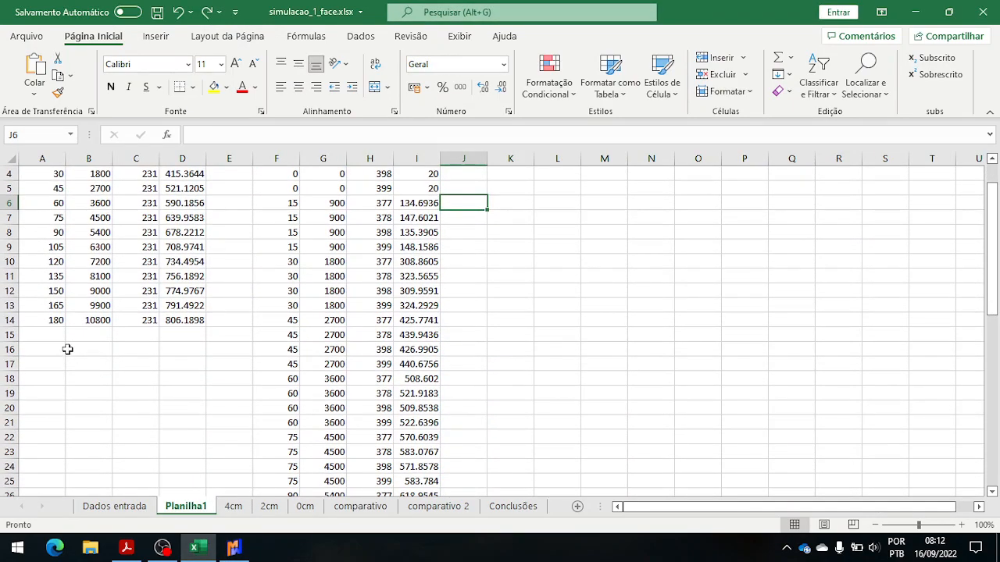
pyautogui.scroll(1, 281, 298)
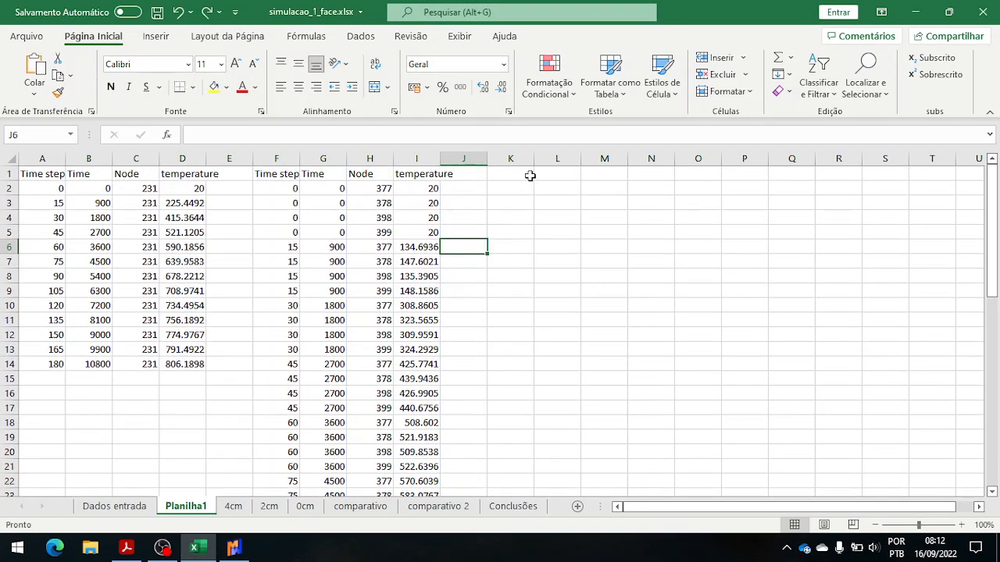
pyautogui.click(530, 176)
pyautogui.hotkey('ctrl', 'v')
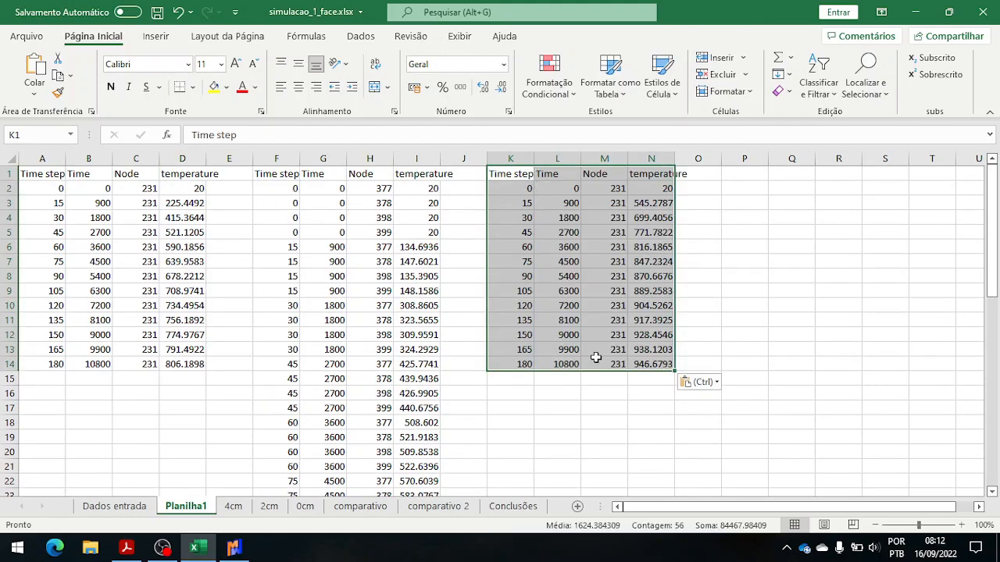
pyautogui.click(572, 363)
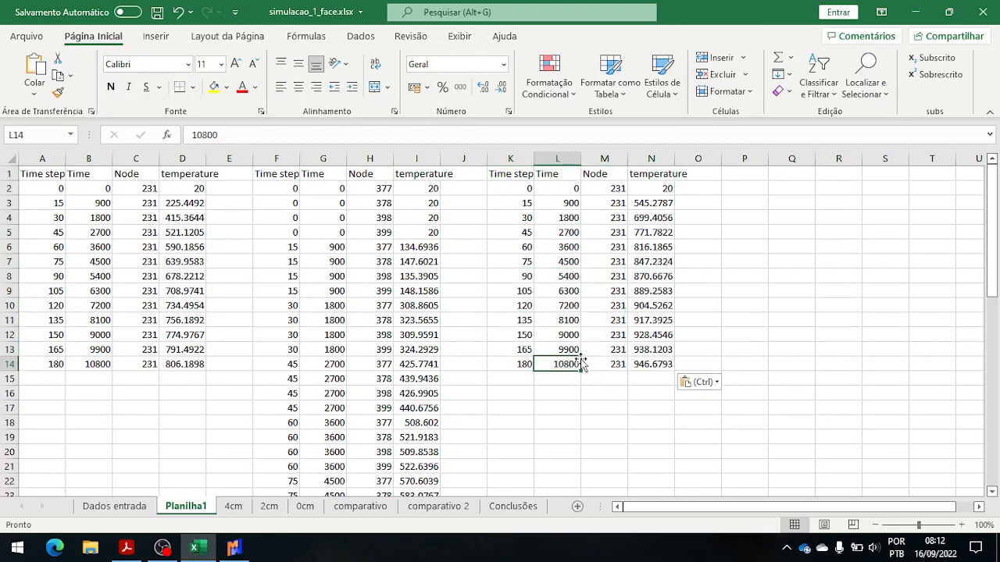
pyautogui.click(639, 363)
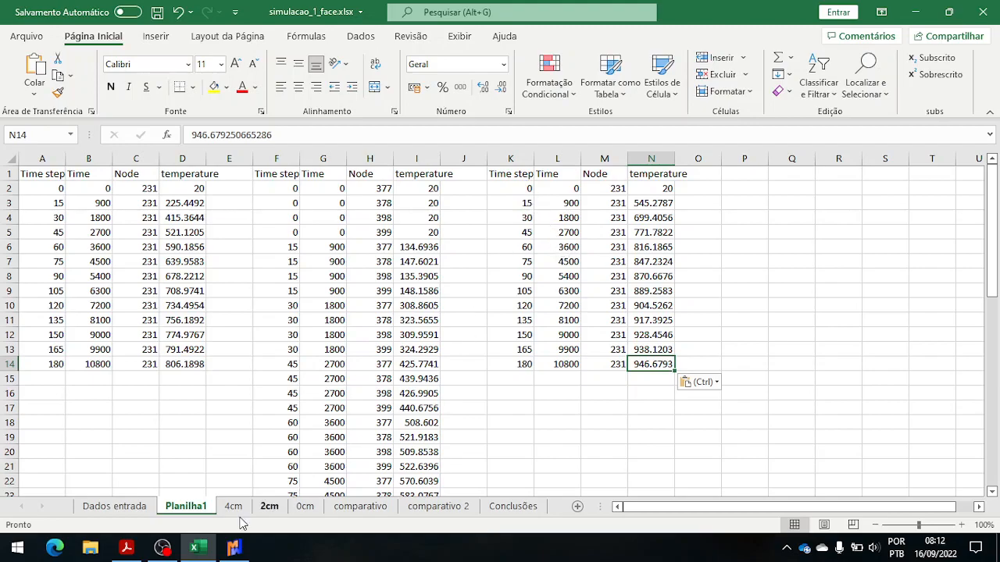
pyautogui.click(163, 547)
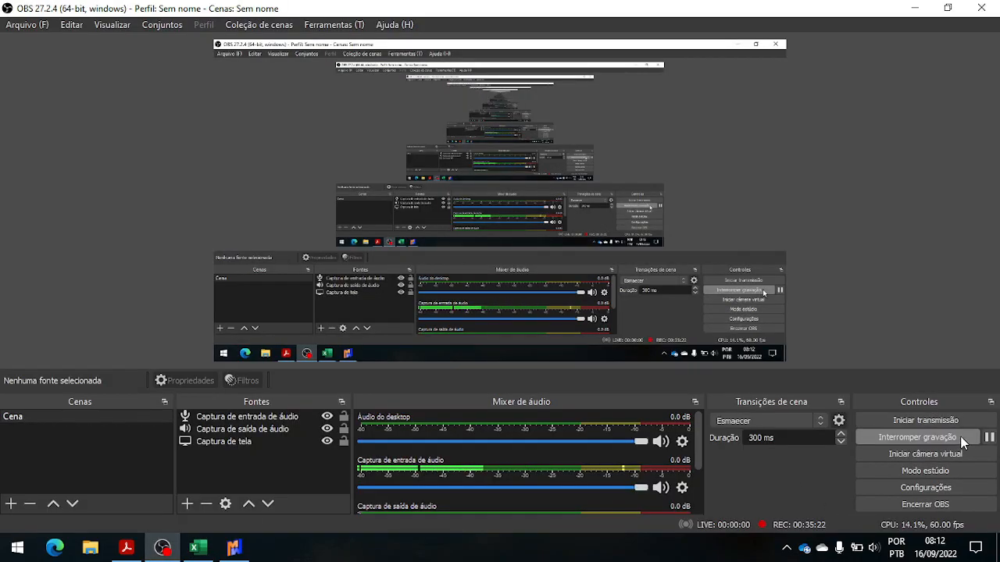
pyautogui.click(989, 437)
pyautogui.click(989, 437)
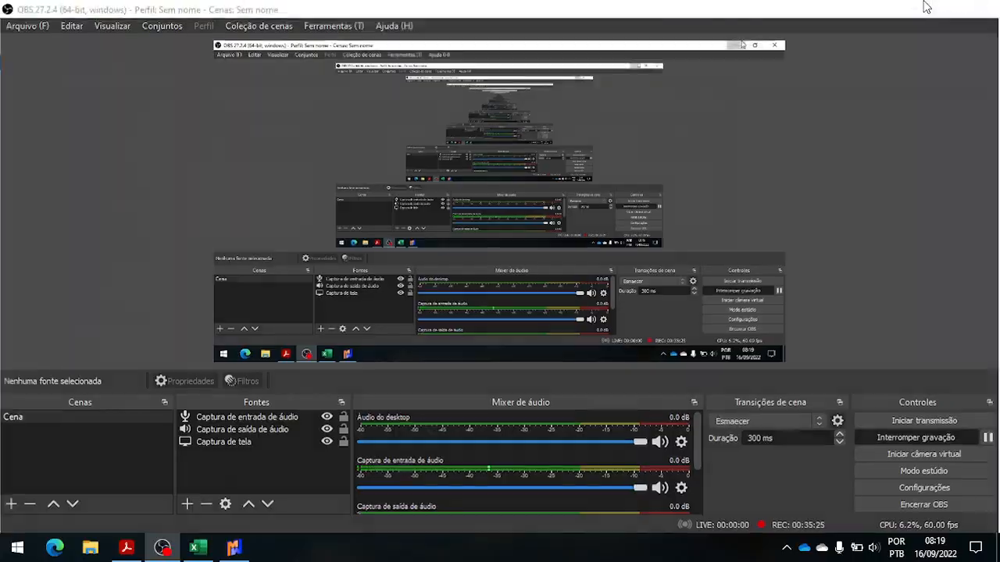
pyautogui.click(932, 7)
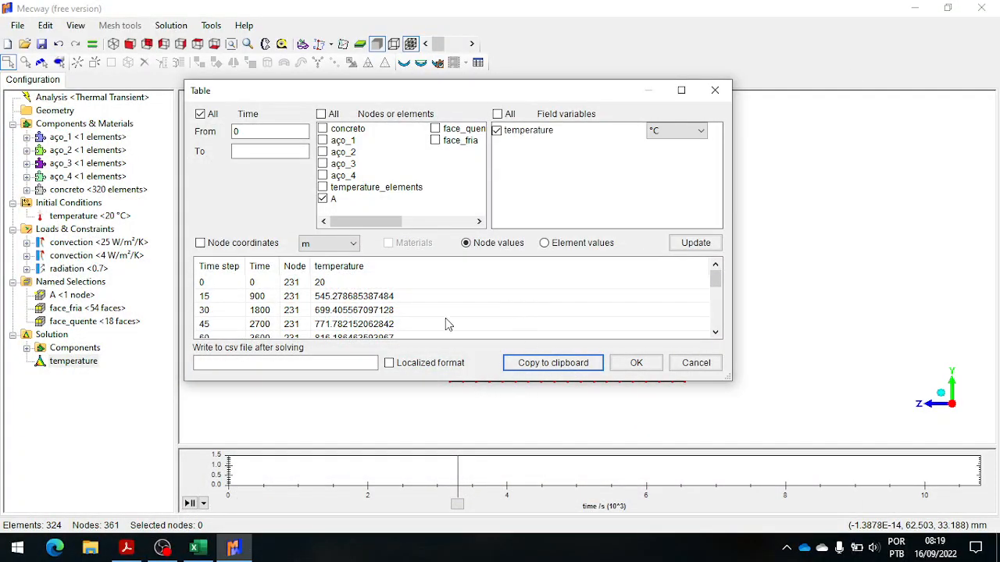
# Tabulate the node temperatures of component aço_4 instead of selection A for all time steps and copy the table to the clipboard
pyautogui.moveTo(395, 99); pyautogui.dragTo(440, 81)
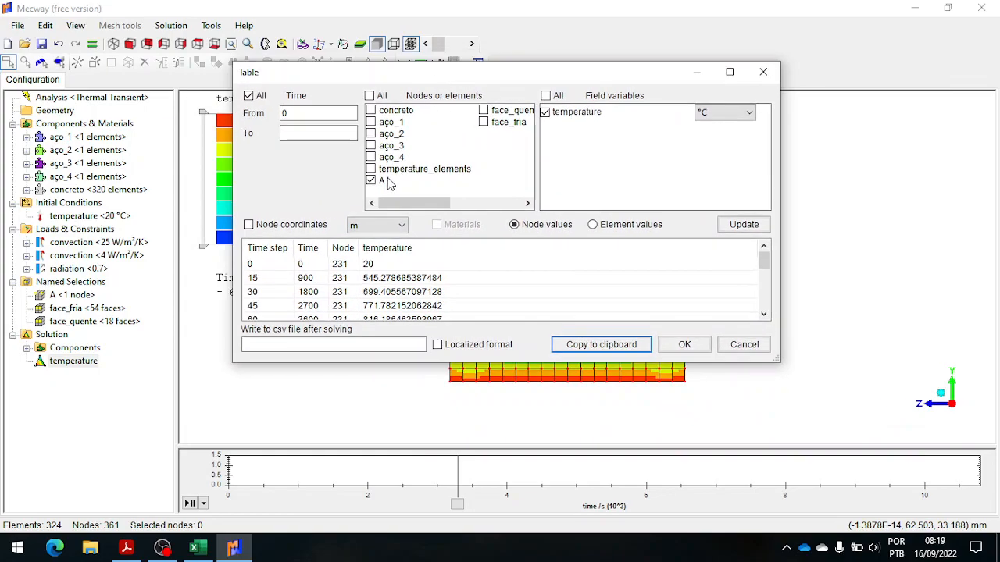
pyautogui.click(371, 180)
pyautogui.click(371, 157)
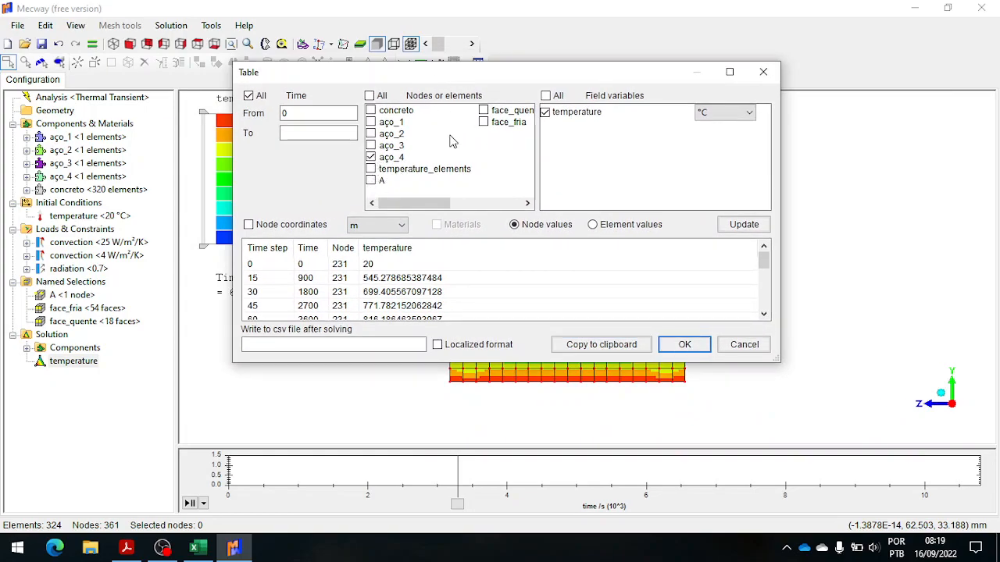
pyautogui.click(731, 225)
pyautogui.scroll(-3, 567, 305)
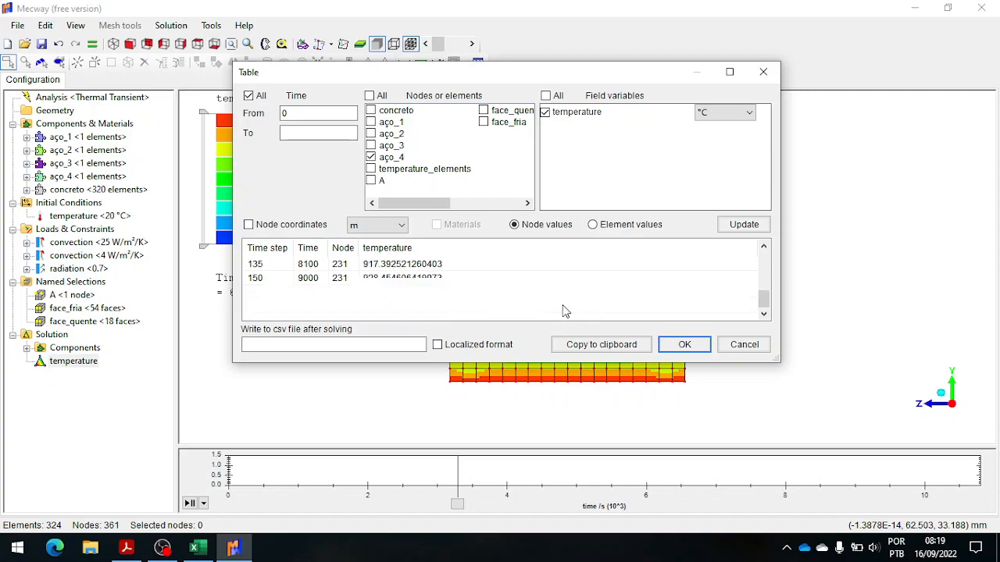
pyautogui.click(743, 224)
pyautogui.scroll(-10, 574, 273)
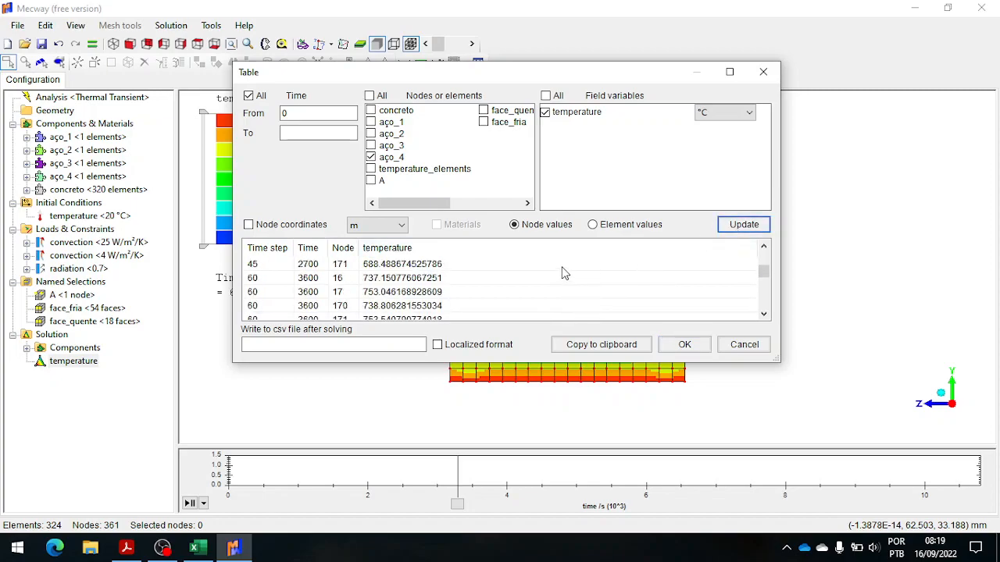
pyautogui.scroll(-2, 564, 270)
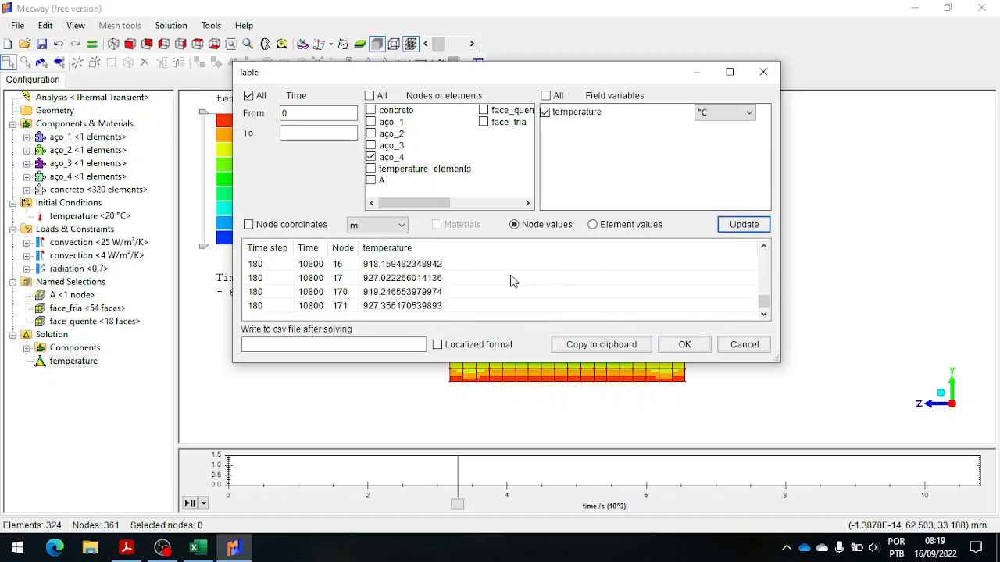
pyautogui.scroll(15, 396, 312)
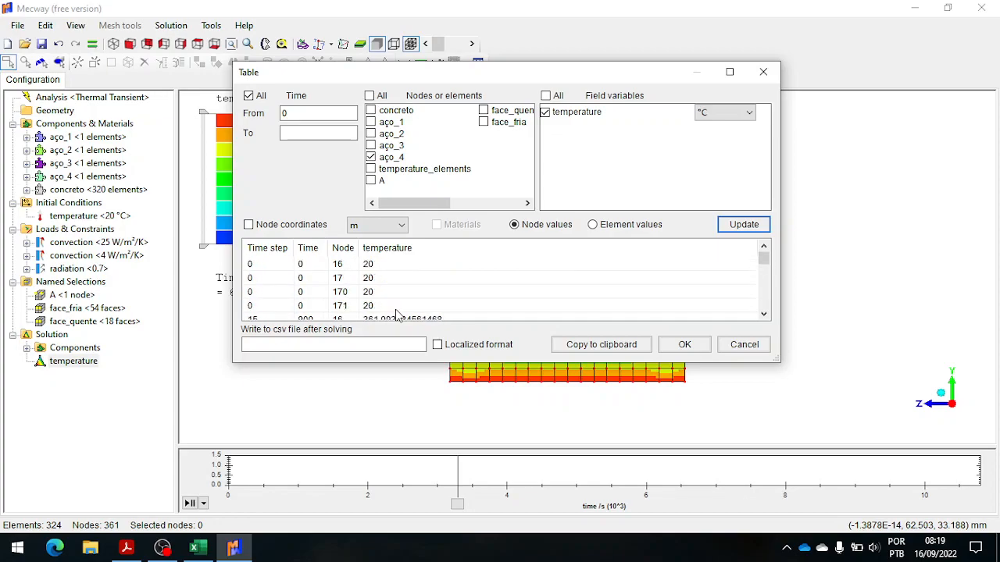
pyautogui.click(602, 344)
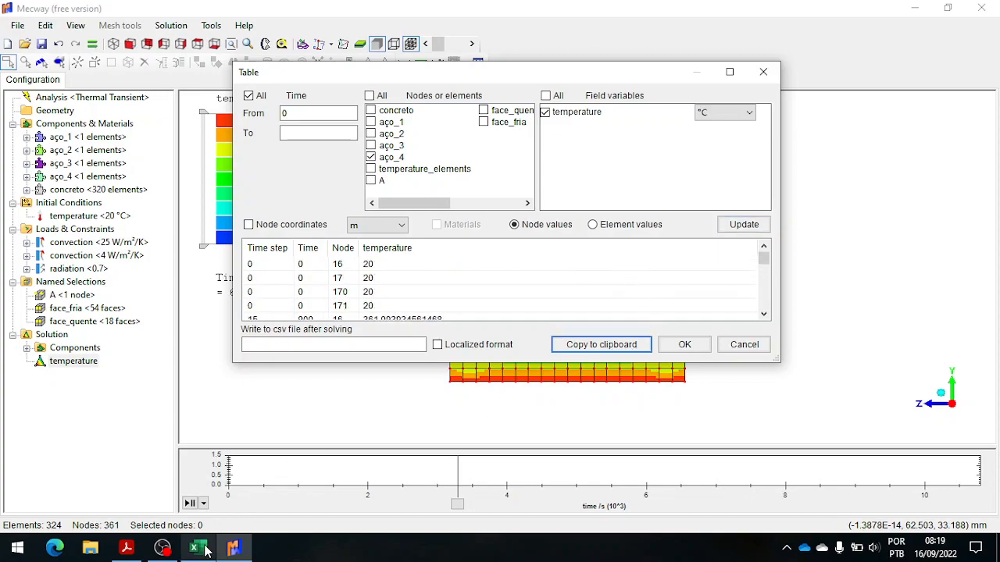
# Switch to the Excel workbook simulacao_1_face.xlsx and paste the copied aço_4 temperature table at cell P1 of the Planilha1 sheet
pyautogui.click(194, 548)
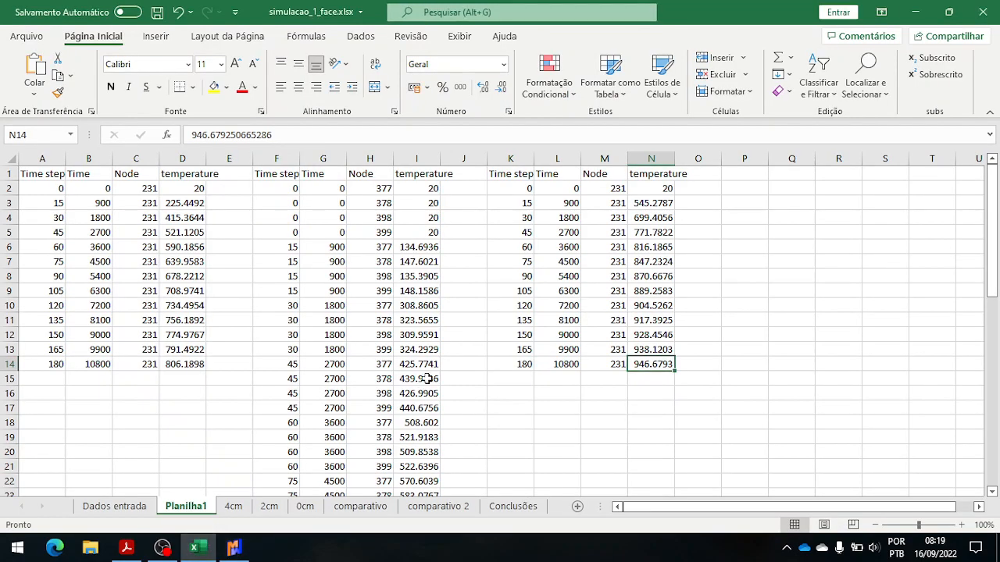
pyautogui.click(749, 175)
pyautogui.hotkey('ctrl', 'v')
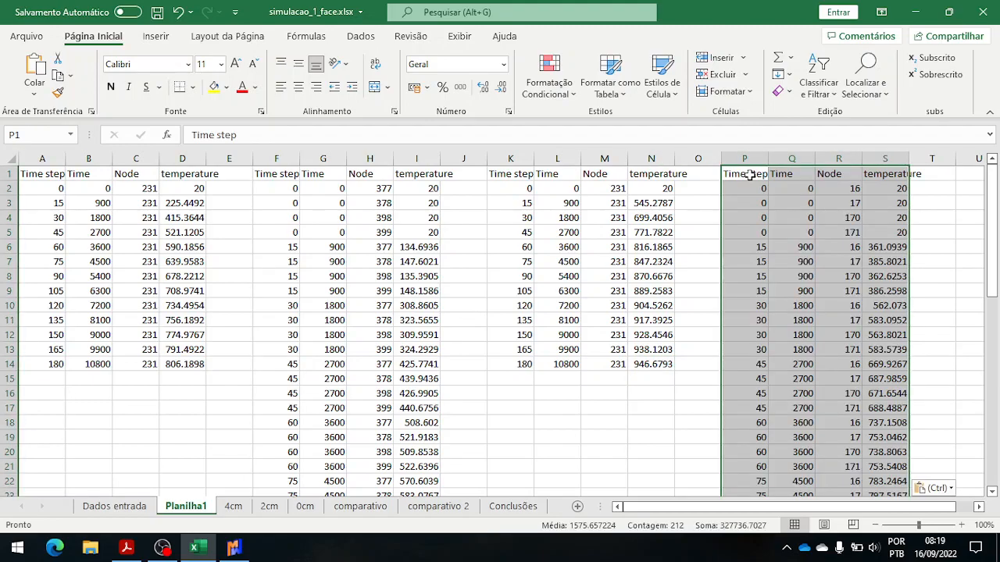
pyautogui.scroll(-9, 773, 248)
pyautogui.click(785, 276)
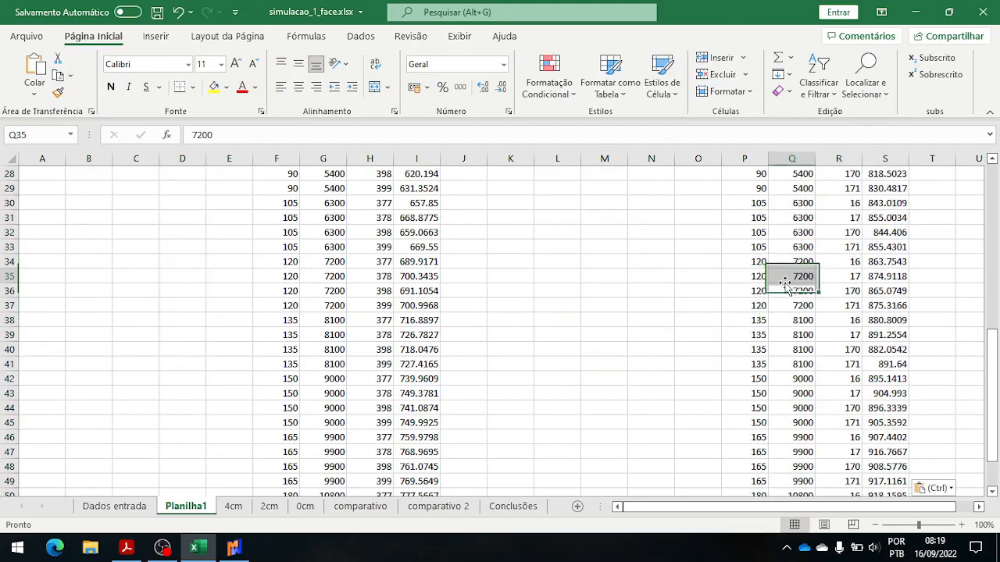
pyautogui.scroll(9, 784, 281)
pyautogui.scroll(-4, 460, 331)
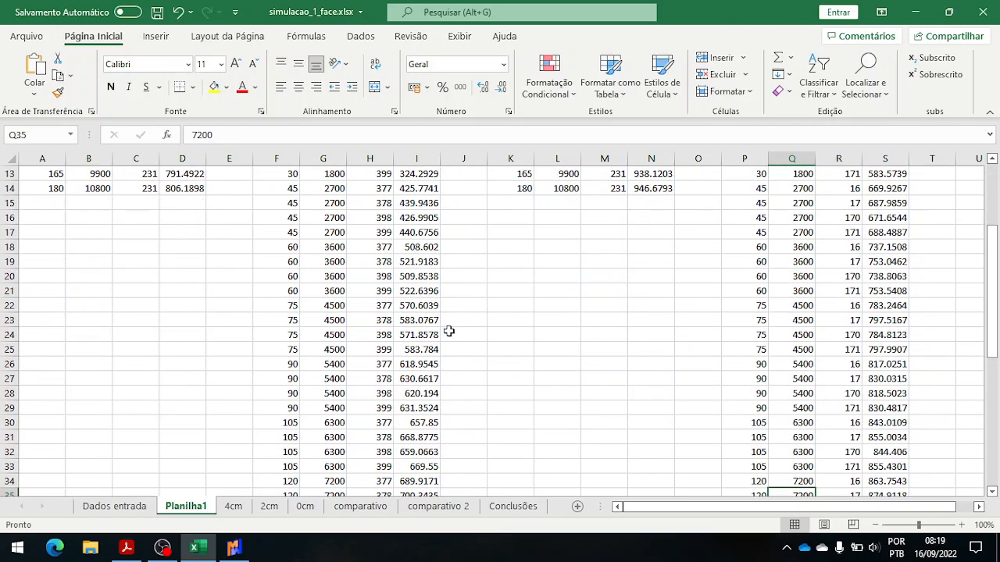
pyautogui.scroll(4, 449, 332)
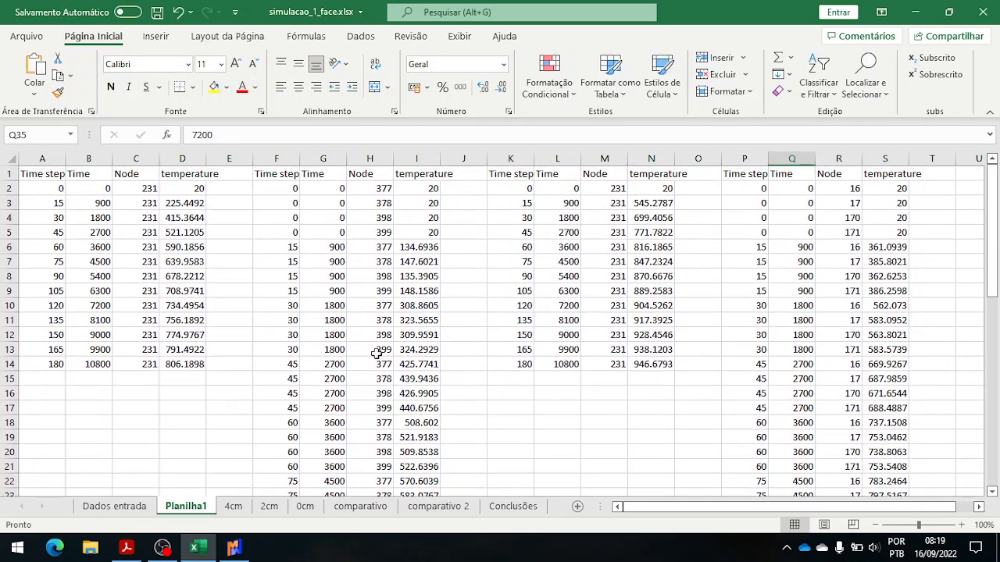
# Review the 2cm sheet's table of point A and steel values and its charts, highlighting the Aço series in the Situação 2 chart
pyautogui.click(272, 508)
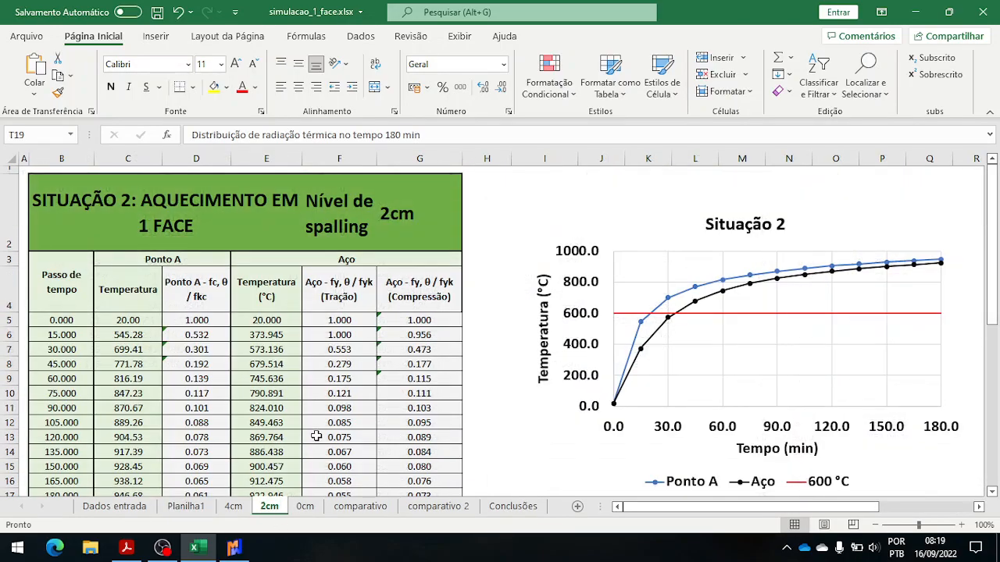
pyautogui.scroll(-4, 318, 441)
pyautogui.scroll(3, 316, 441)
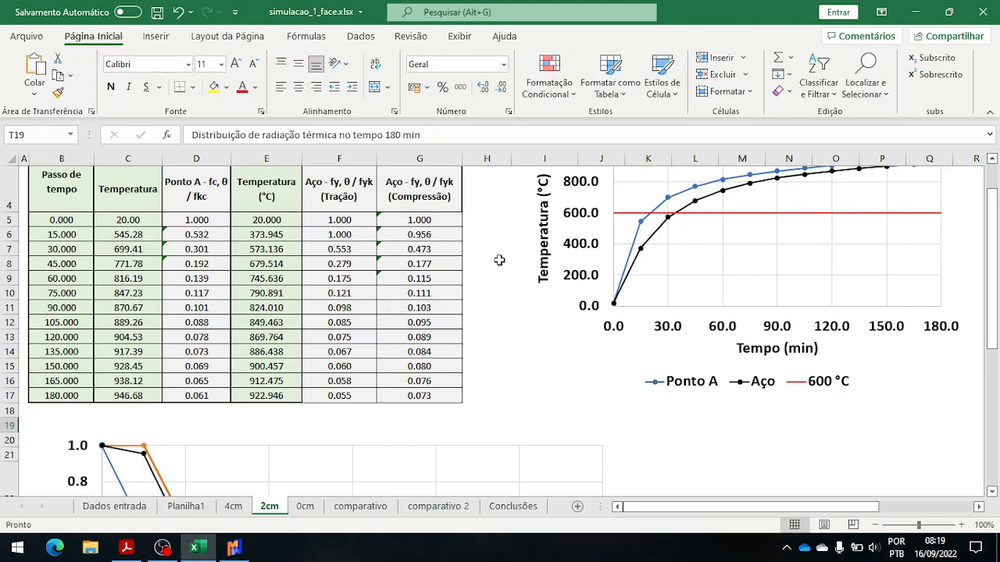
pyautogui.click(707, 204)
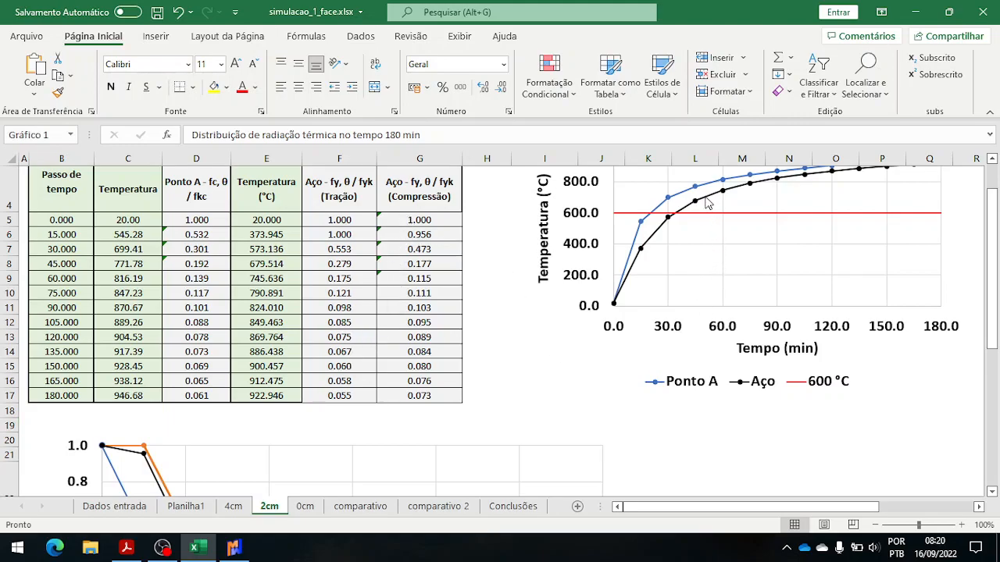
pyautogui.click(706, 202)
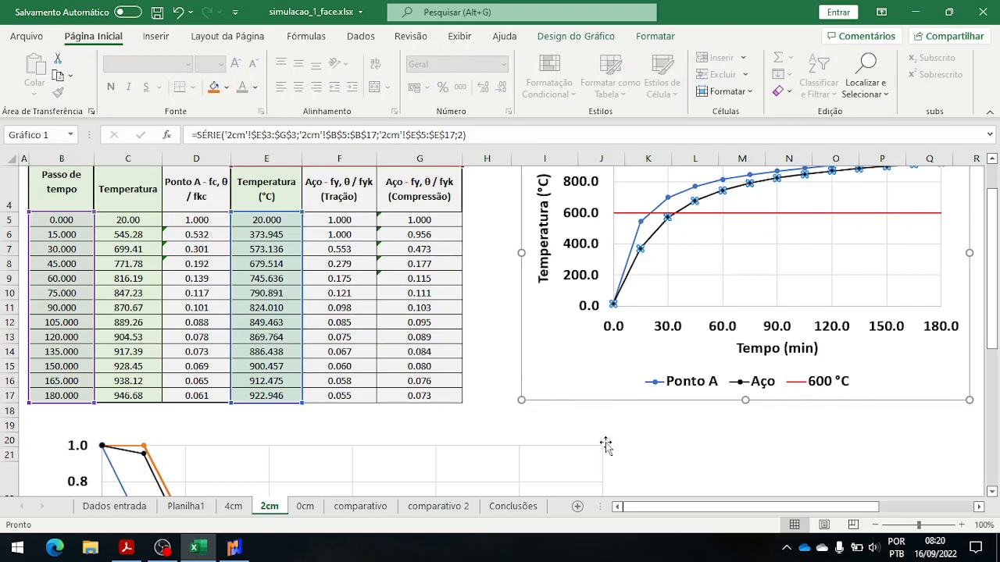
pyautogui.click(610, 410)
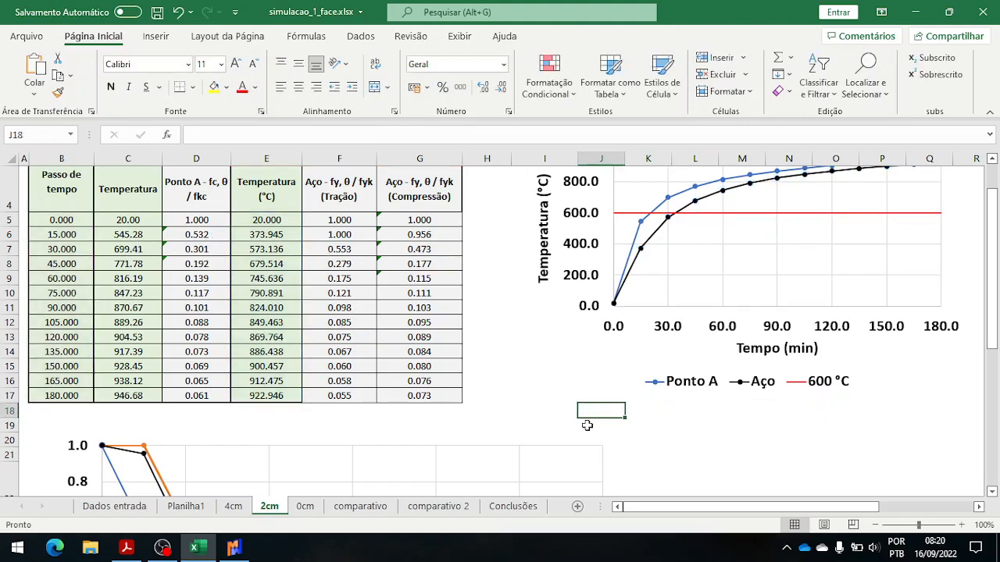
pyautogui.scroll(-5, 586, 425)
pyautogui.scroll(-3, 587, 429)
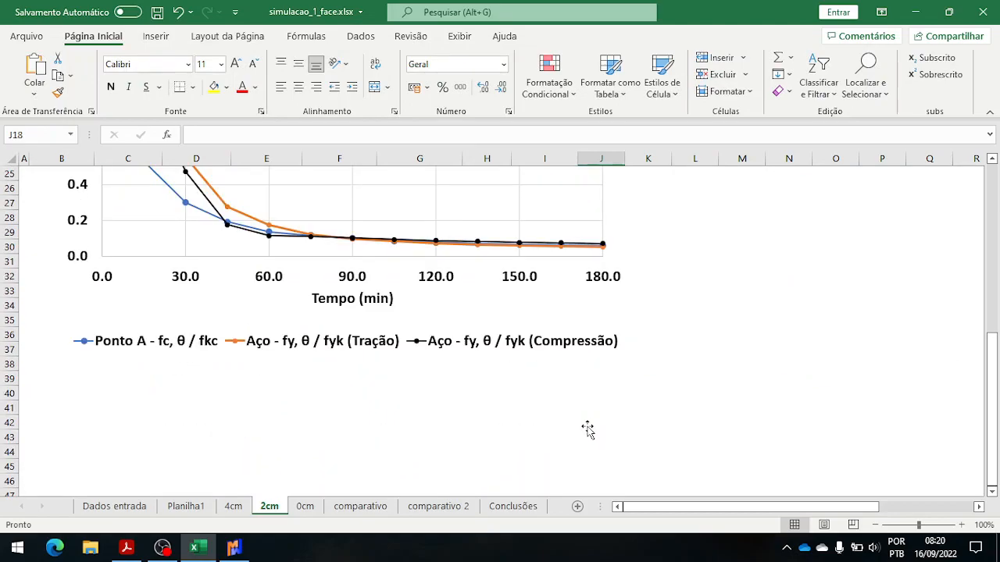
pyautogui.scroll(9, 587, 429)
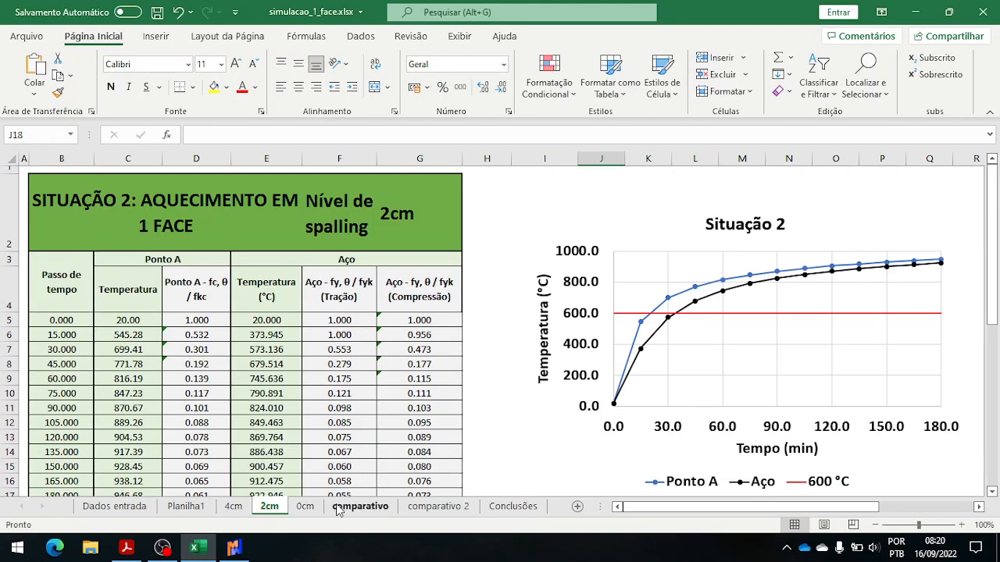
# Switch to Mecway, close the temperature table, and inspect which faces carry the 25 and 4 W/m²/K convections and the 0.7 radiation
pyautogui.click(233, 548)
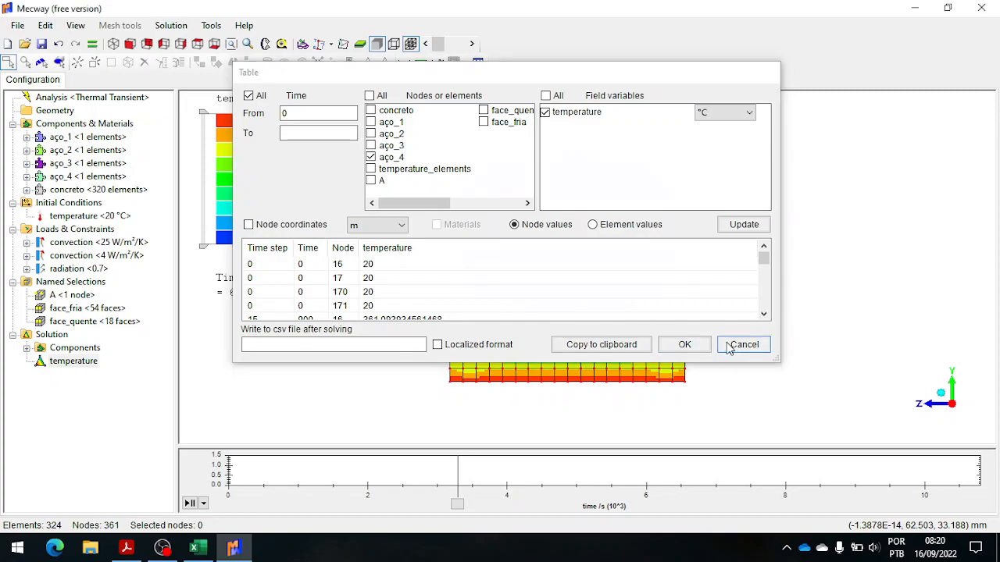
pyautogui.click(738, 343)
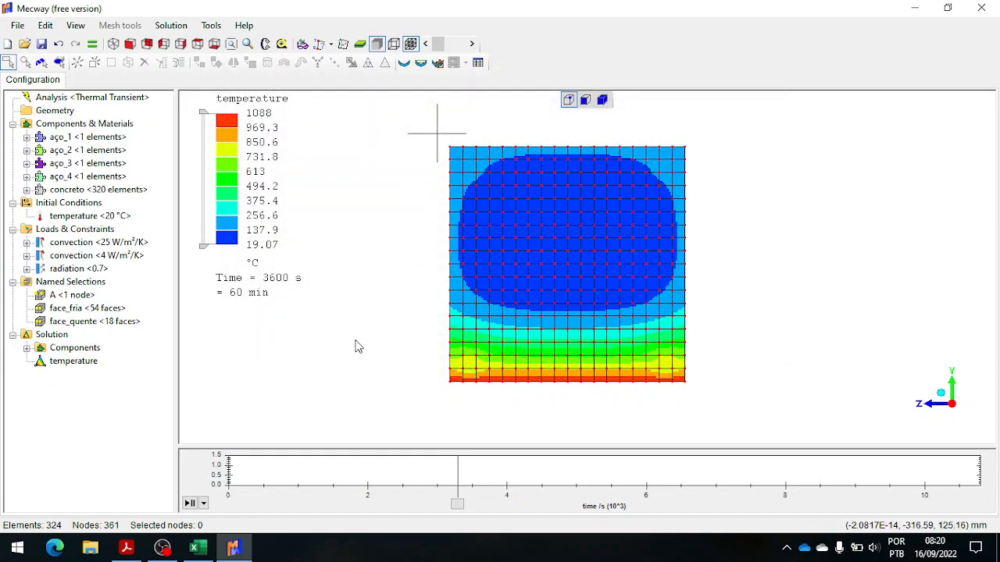
pyautogui.click(92, 244)
pyautogui.click(97, 258)
pyautogui.click(109, 246)
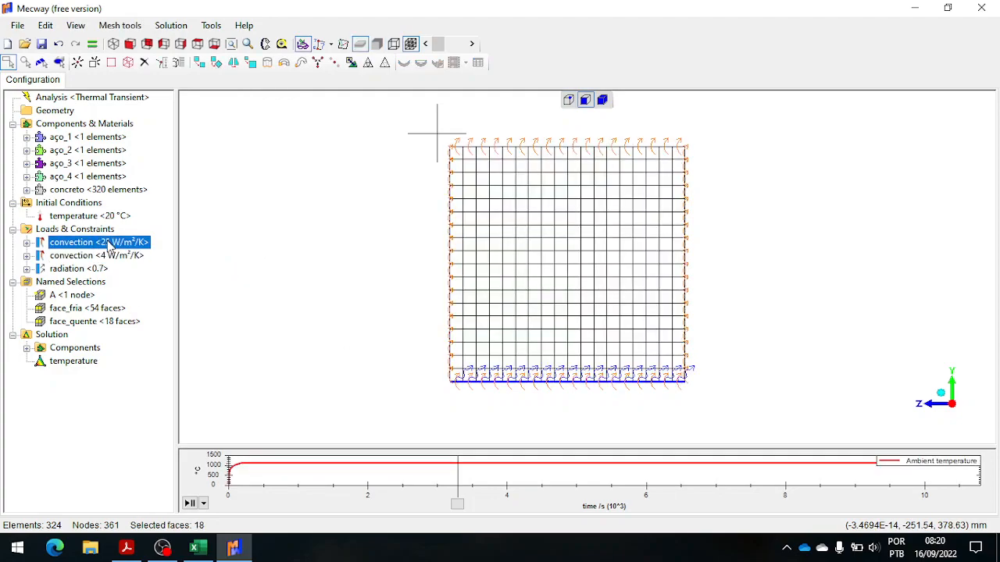
pyautogui.click(103, 255)
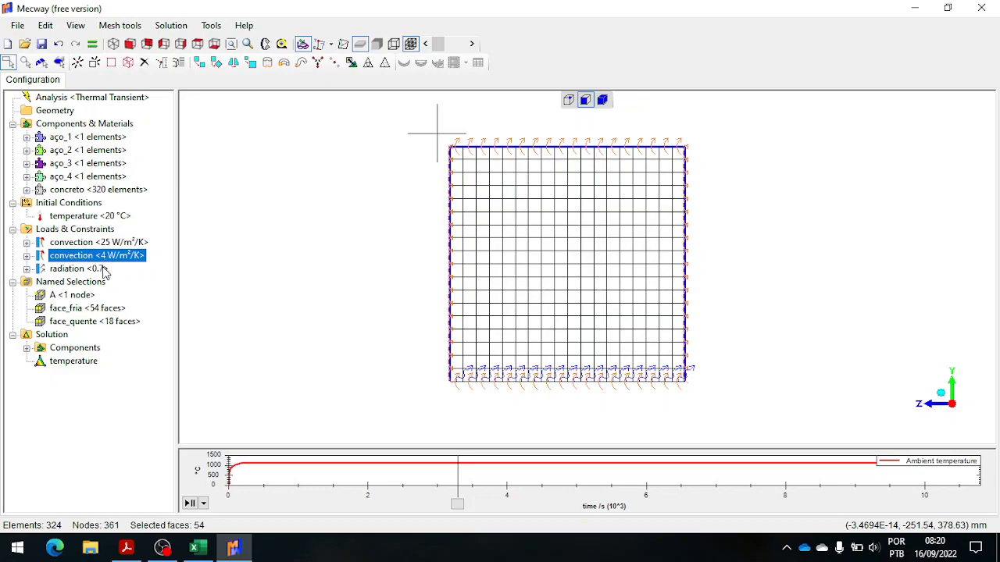
pyautogui.click(102, 268)
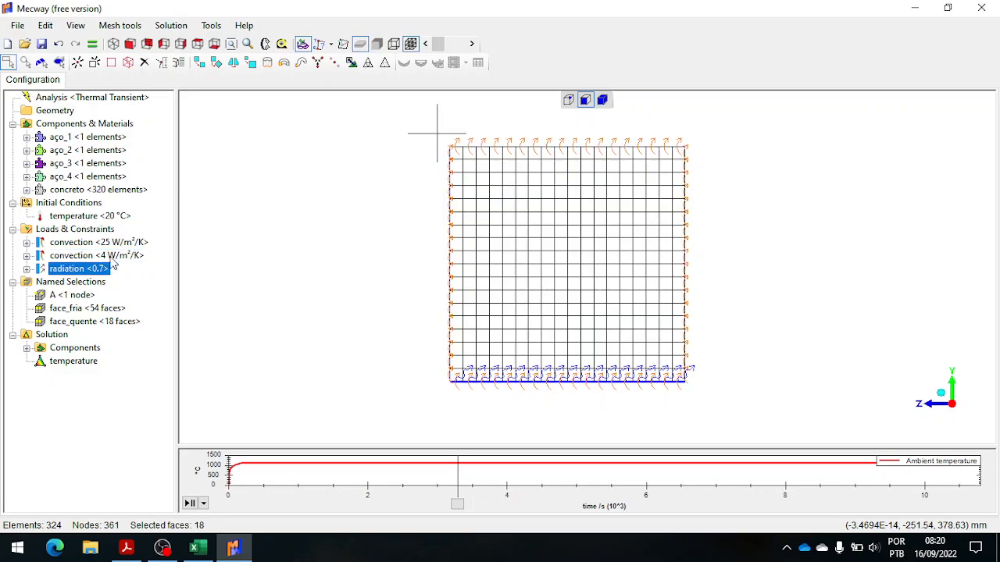
pyautogui.click(117, 244)
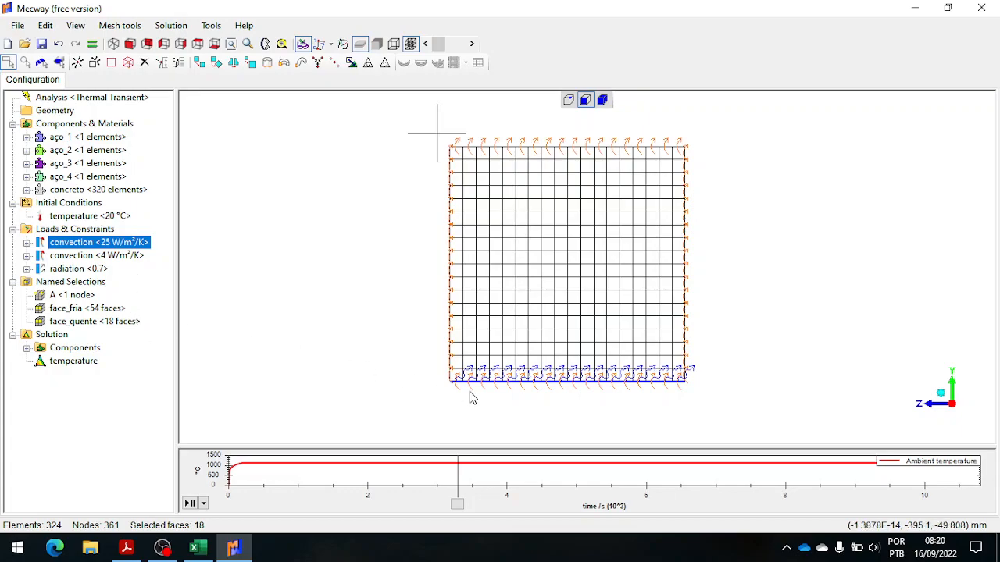
pyautogui.click(397, 393)
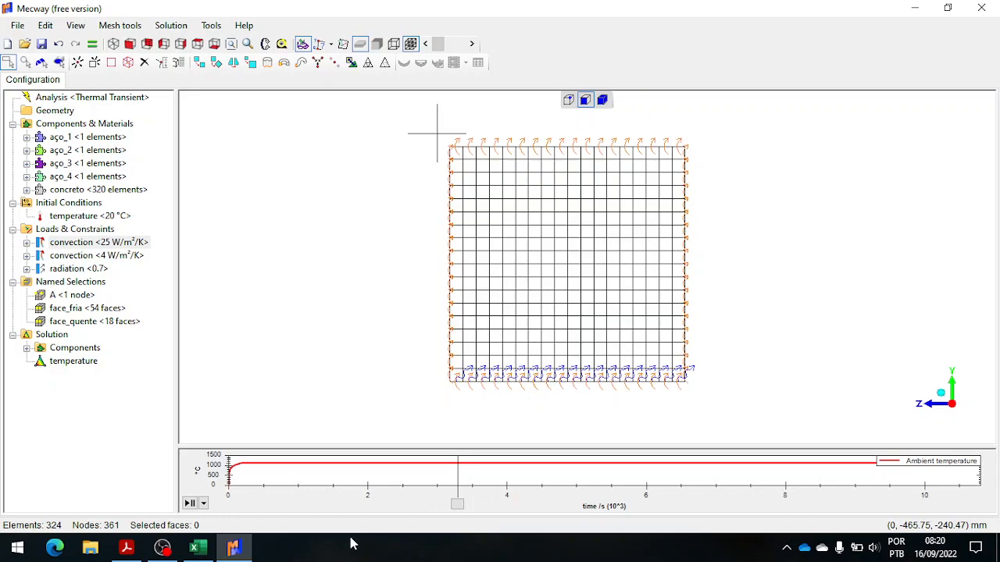
# Switch to the assignment PDF in Acrobat Reader to check the heating cases on 1, 2 and 4 faces, returning to Mecway
pyautogui.click(134, 551)
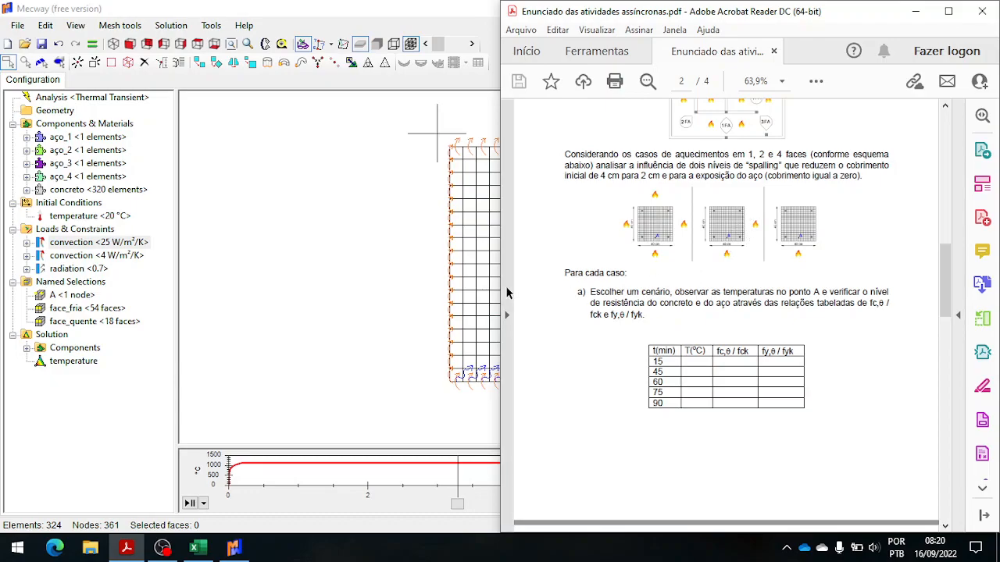
pyautogui.click(393, 351)
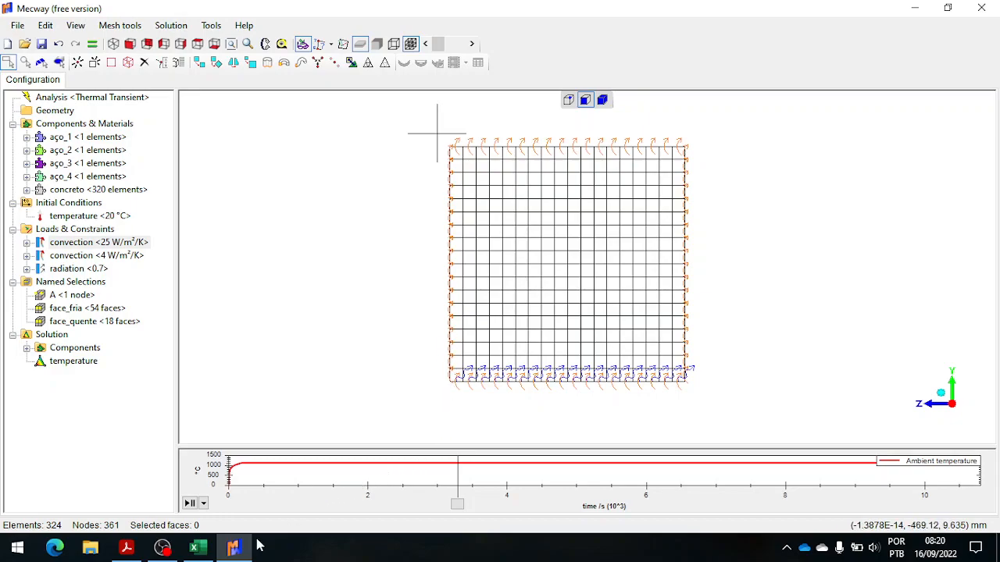
# Switch to Excel and examine the comparativo sheet's spalling charts, highlighting the 0cm series in the Ponto A temperature chart
pyautogui.click(202, 552)
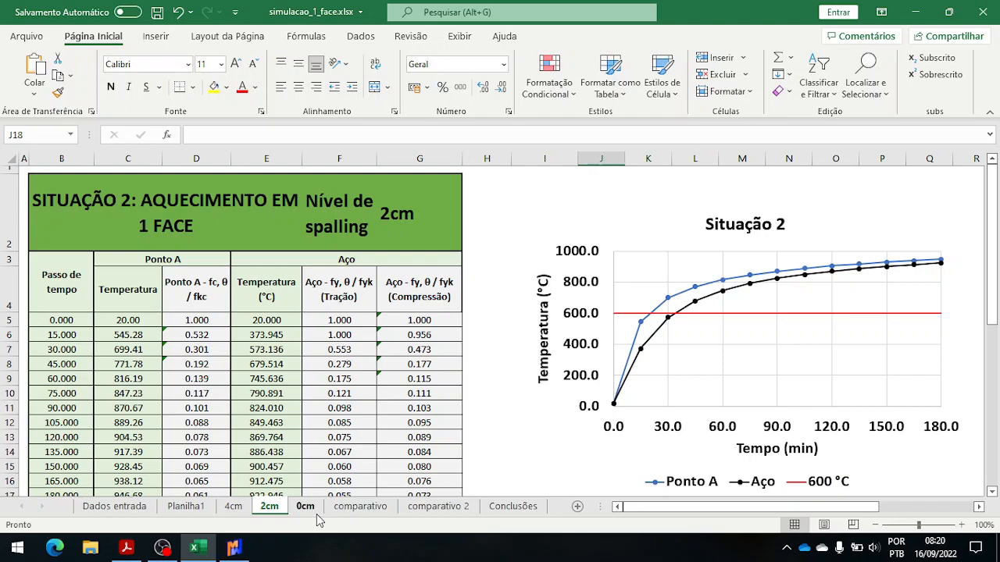
pyautogui.click(371, 514)
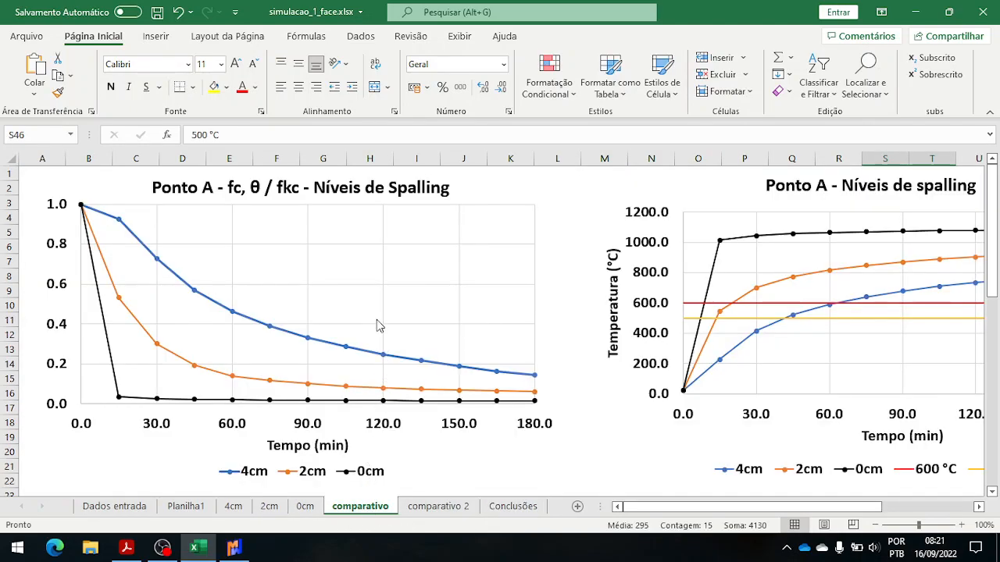
pyautogui.scroll(-2, 422, 300)
pyautogui.scroll(-2, 344, 415)
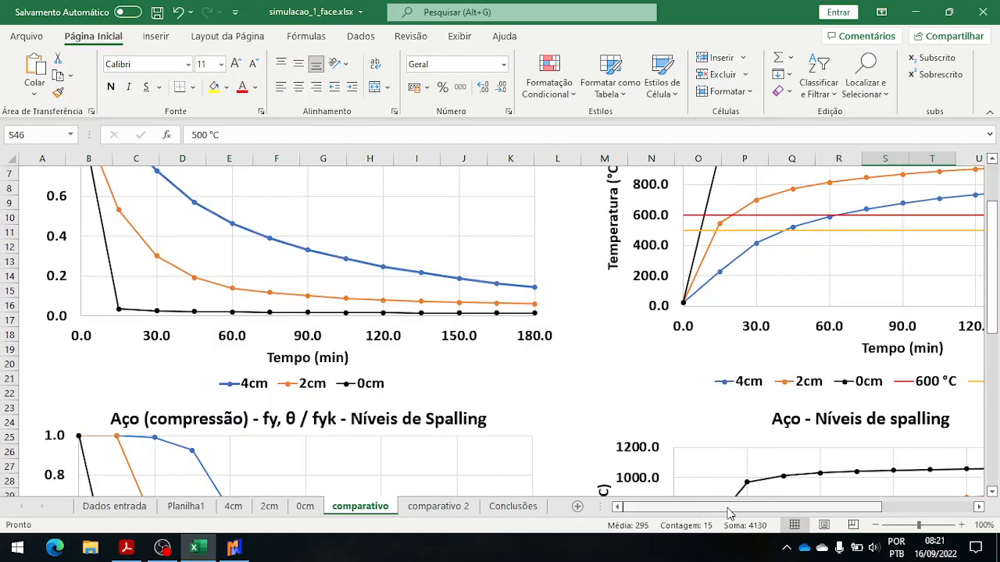
pyautogui.moveTo(728, 510); pyautogui.dragTo(734, 509)
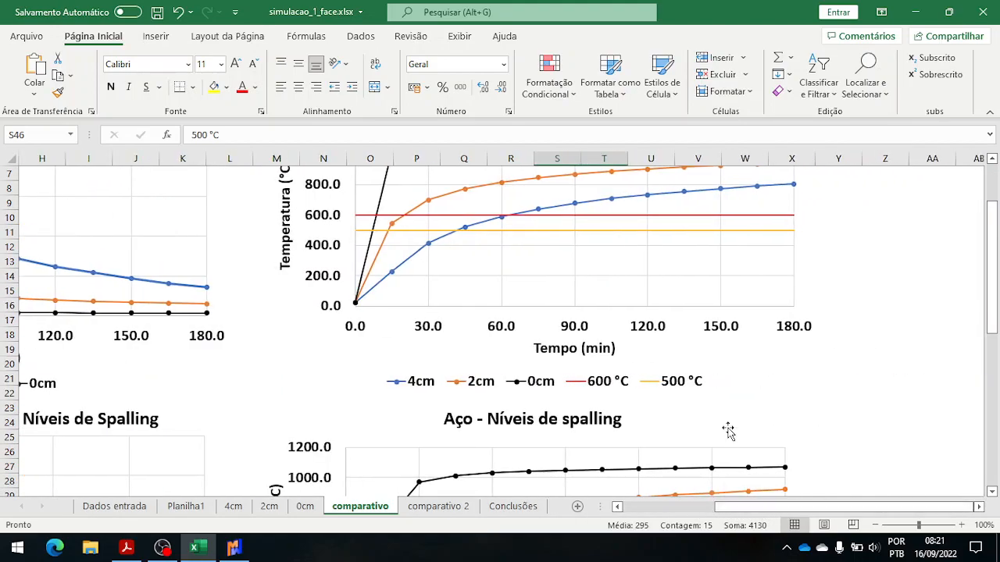
pyautogui.scroll(2, 726, 432)
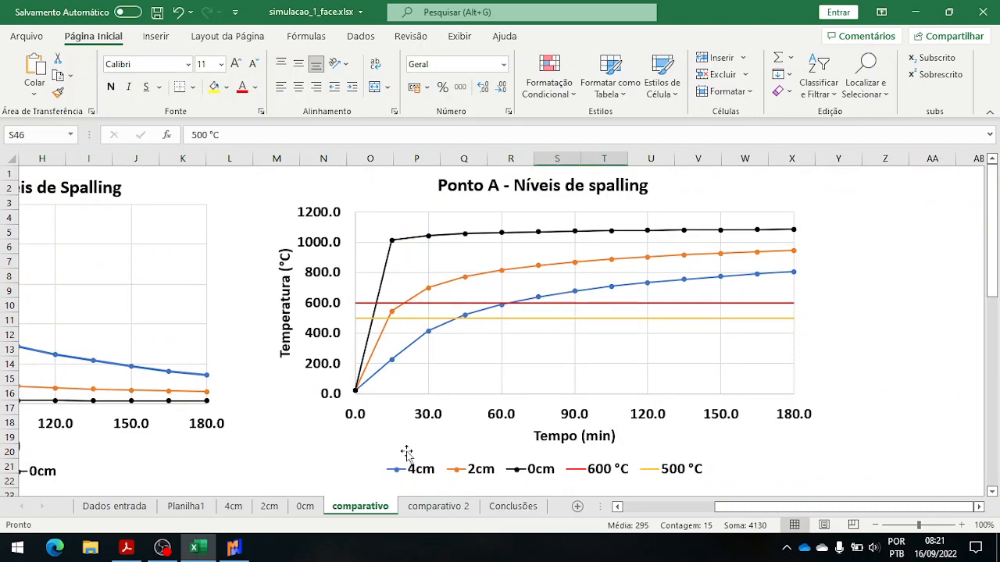
pyautogui.click(536, 476)
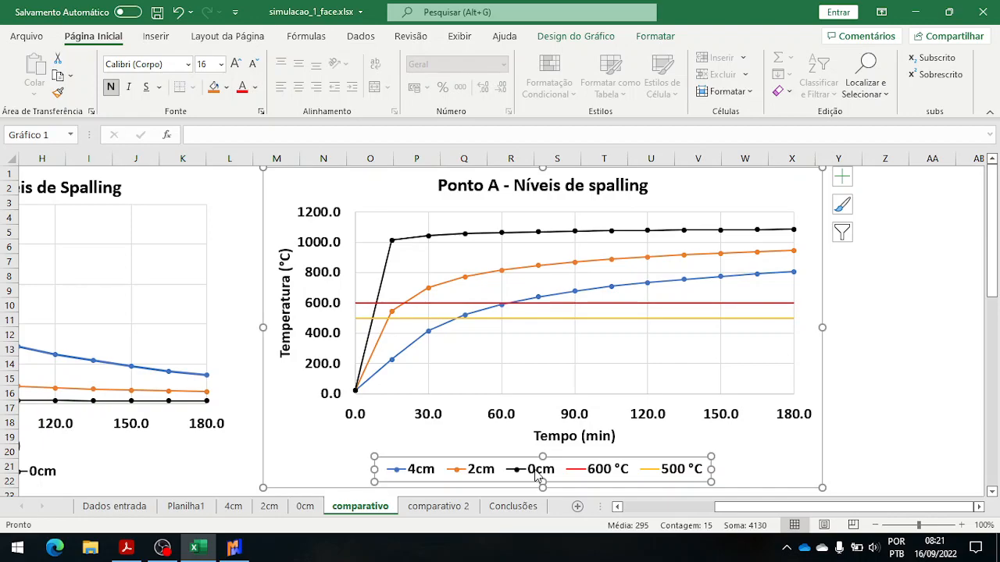
pyautogui.click(471, 233)
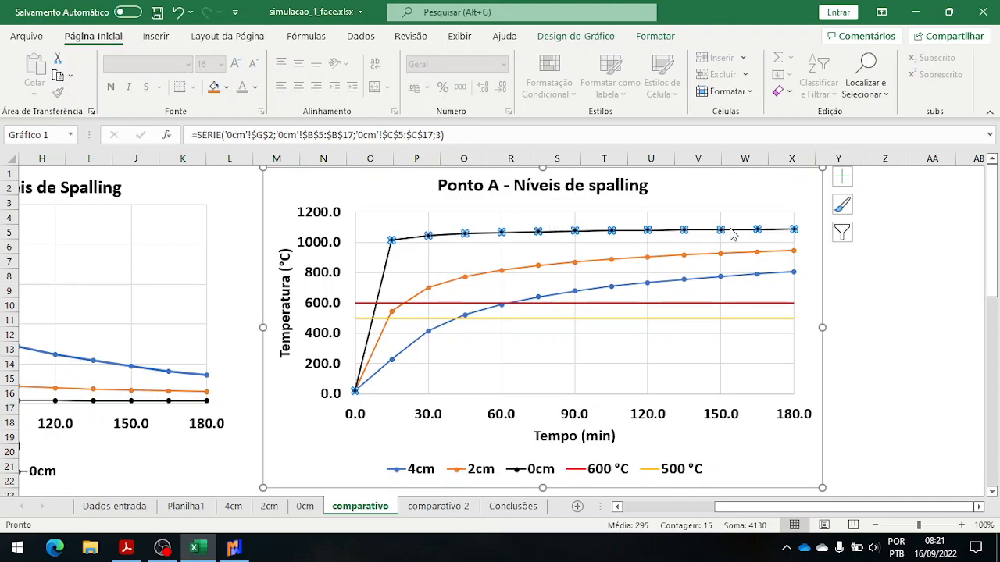
# Examine the comparativo 2 sheet's fc,θ/fkc versus temperature chart around the 500 °C and 600 °C lines, and return to the Dados entrada sheet
pyautogui.click(437, 507)
pyautogui.scroll(-4, 500, 446)
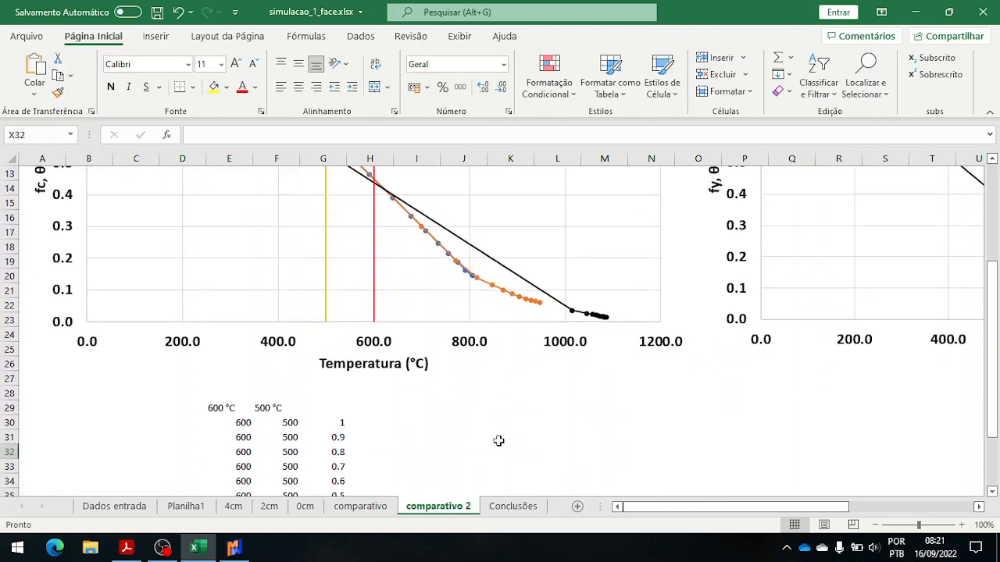
pyautogui.scroll(4, 502, 447)
pyautogui.scroll(-1, 482, 449)
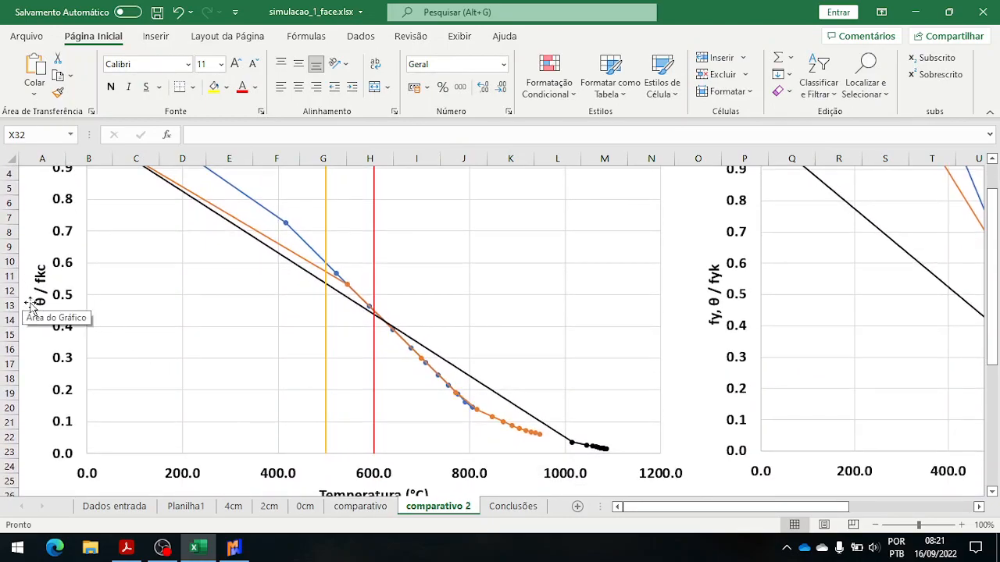
pyautogui.scroll(1, 27, 361)
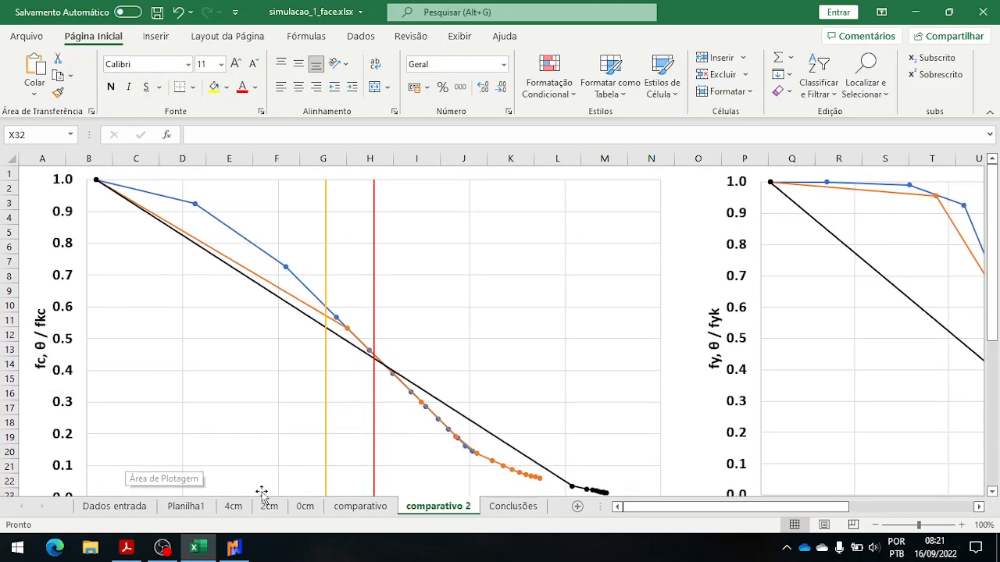
pyautogui.scroll(-2, 406, 446)
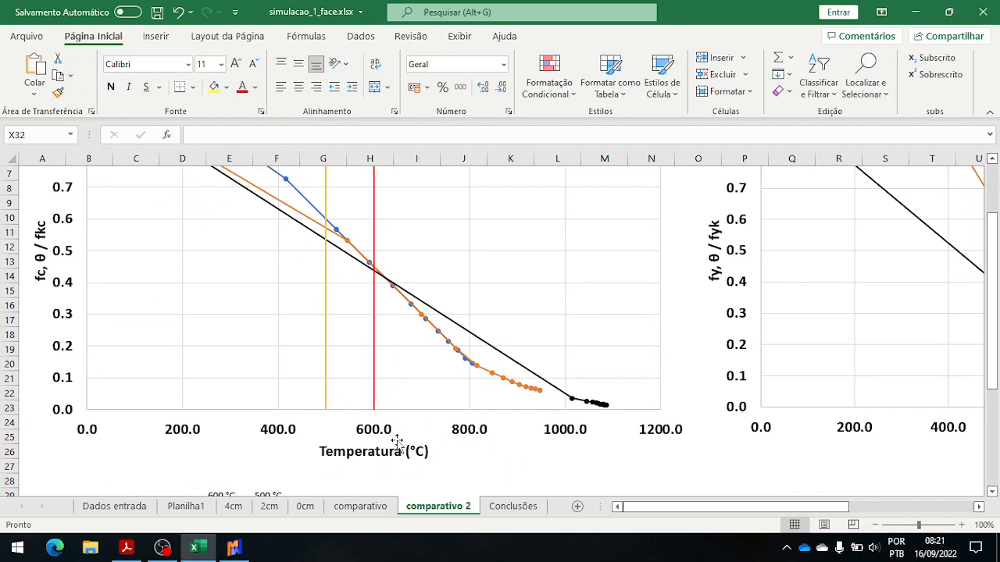
pyautogui.scroll(1, 381, 394)
pyautogui.moveTo(374, 352)
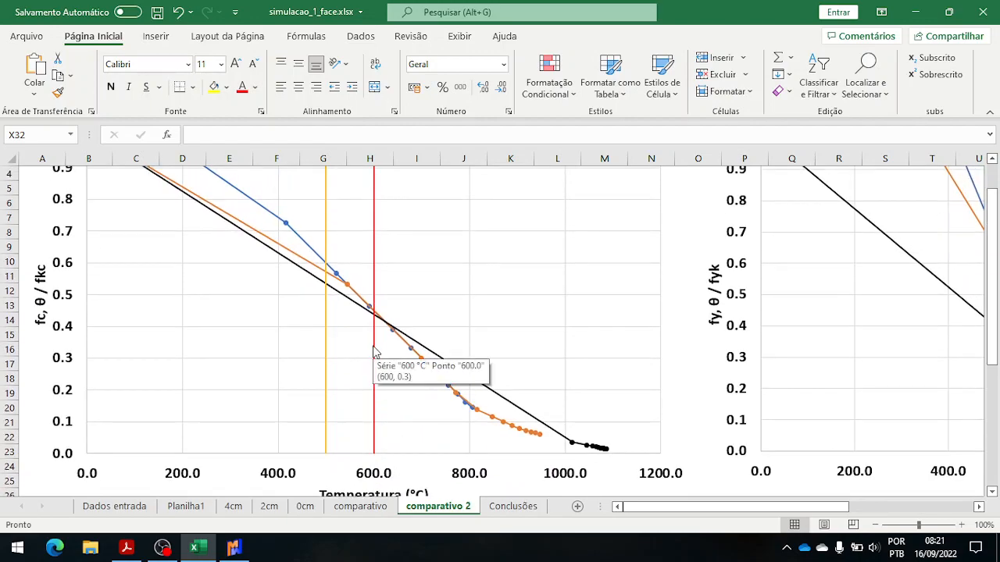
pyautogui.scroll(1, 378, 358)
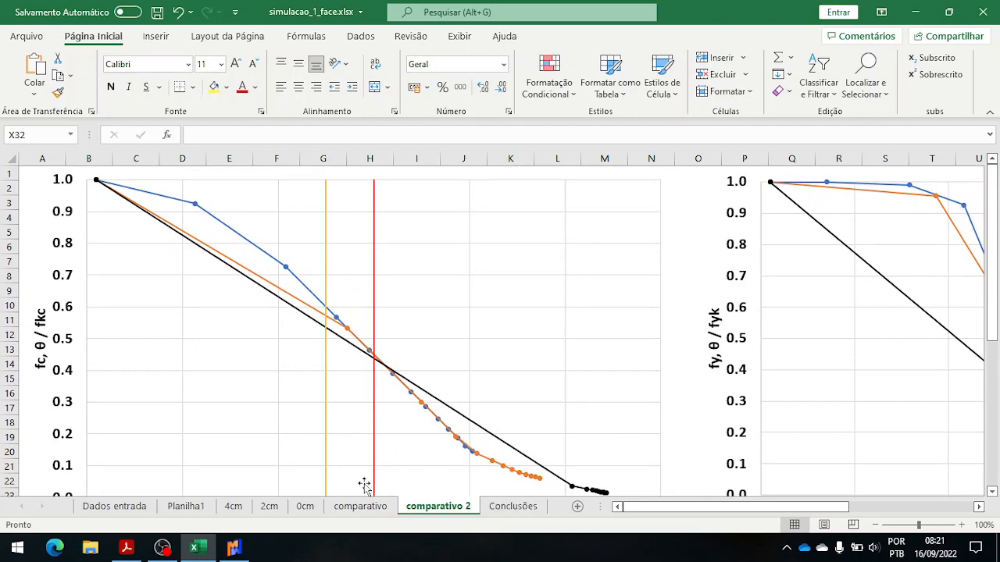
pyautogui.click(141, 507)
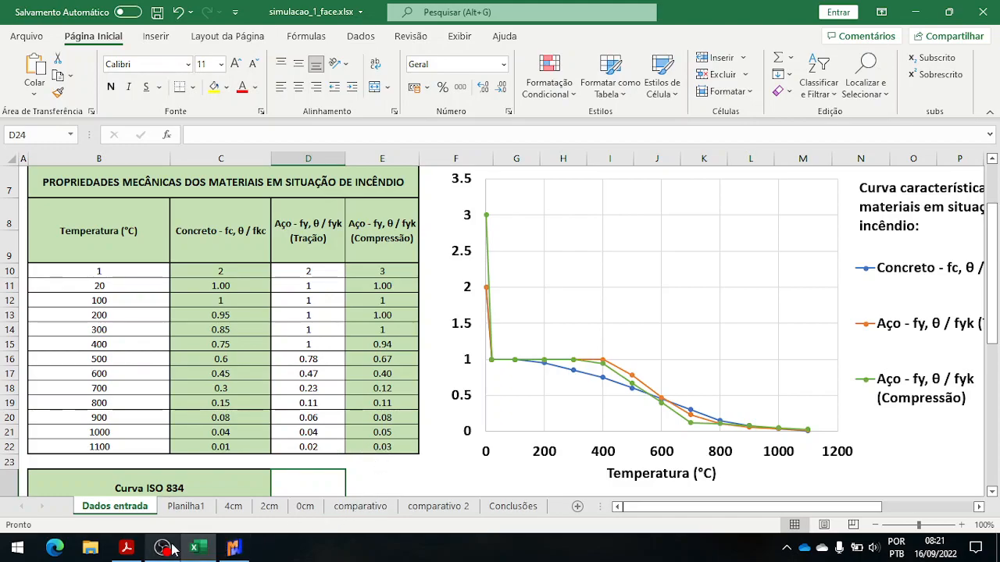
pyautogui.moveTo(178, 547)
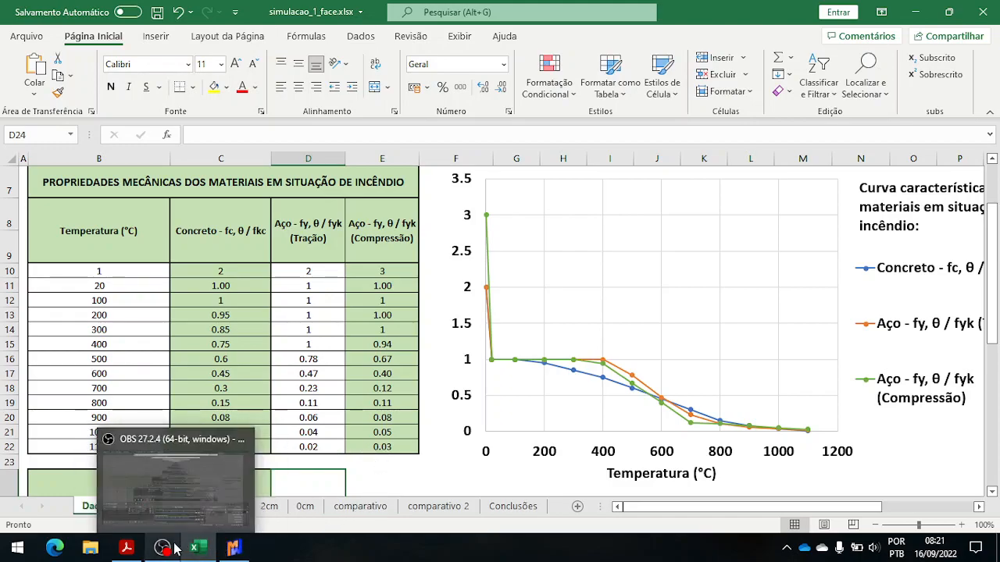